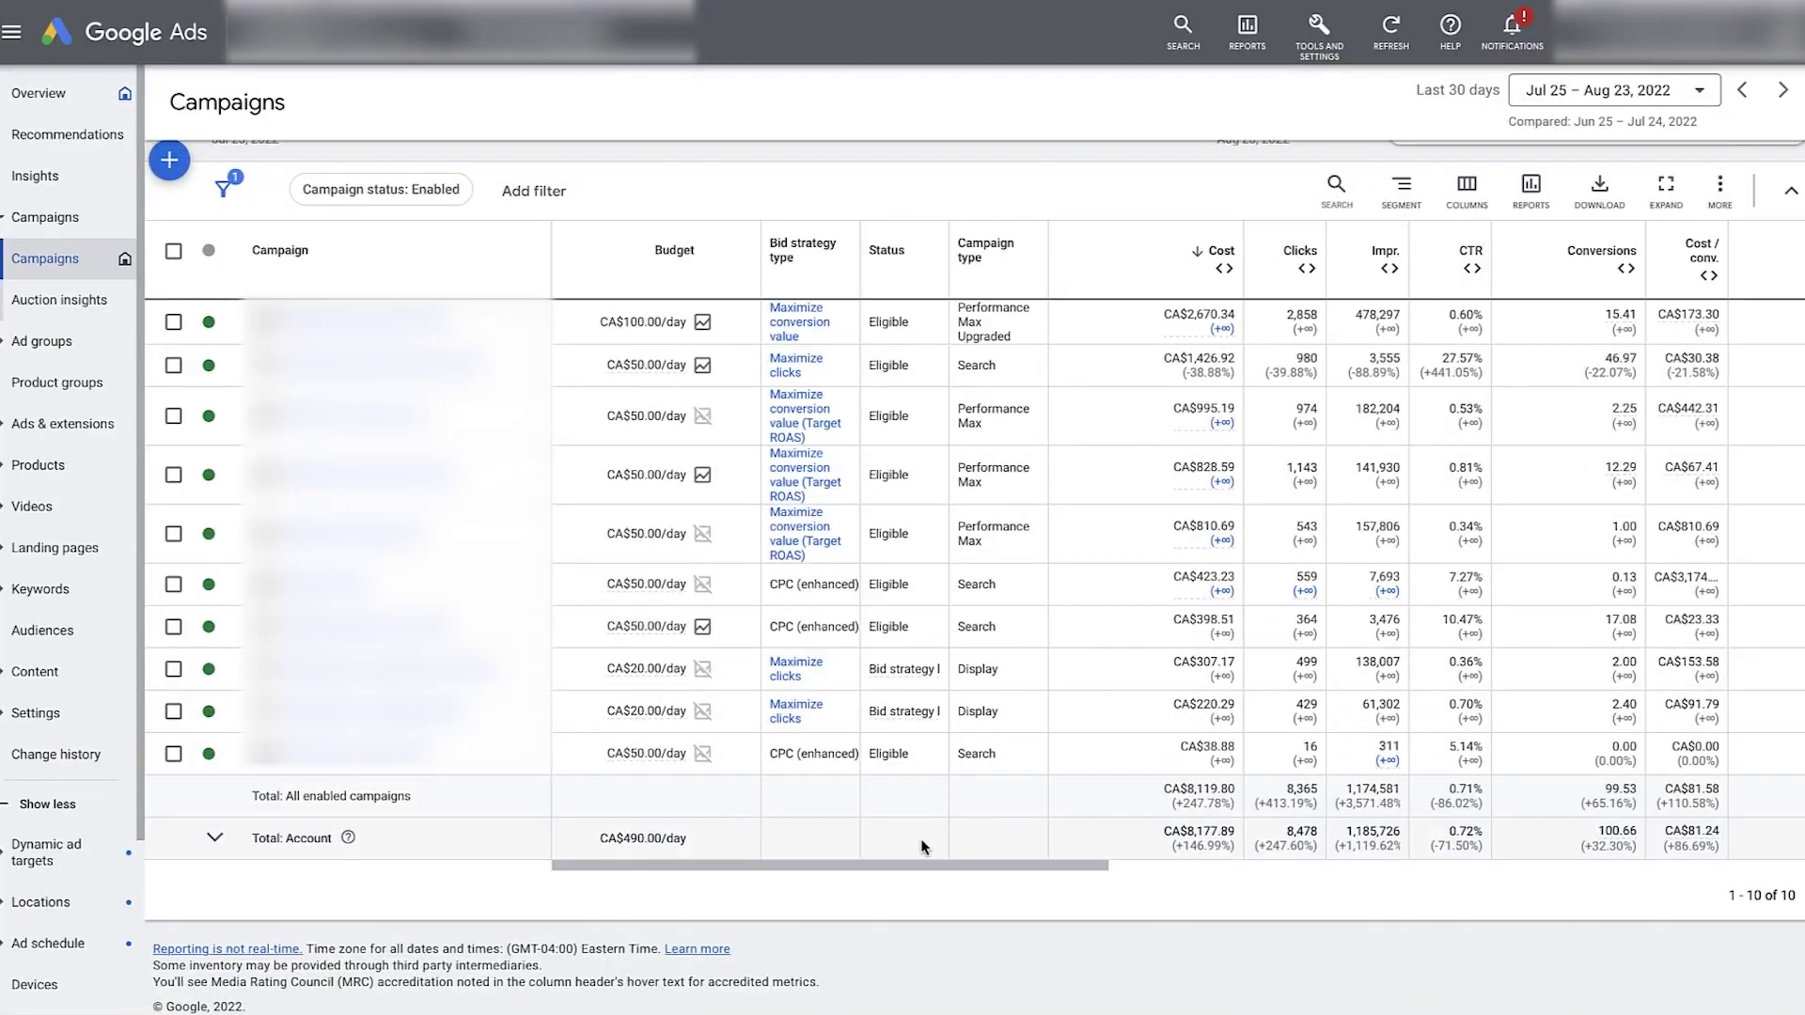
# Examine the conversion value, AOV and ROAS columns in the campaigns table, including the account totals.
pyautogui.moveTo(919, 865); pyautogui.dragTo(1567, 844)
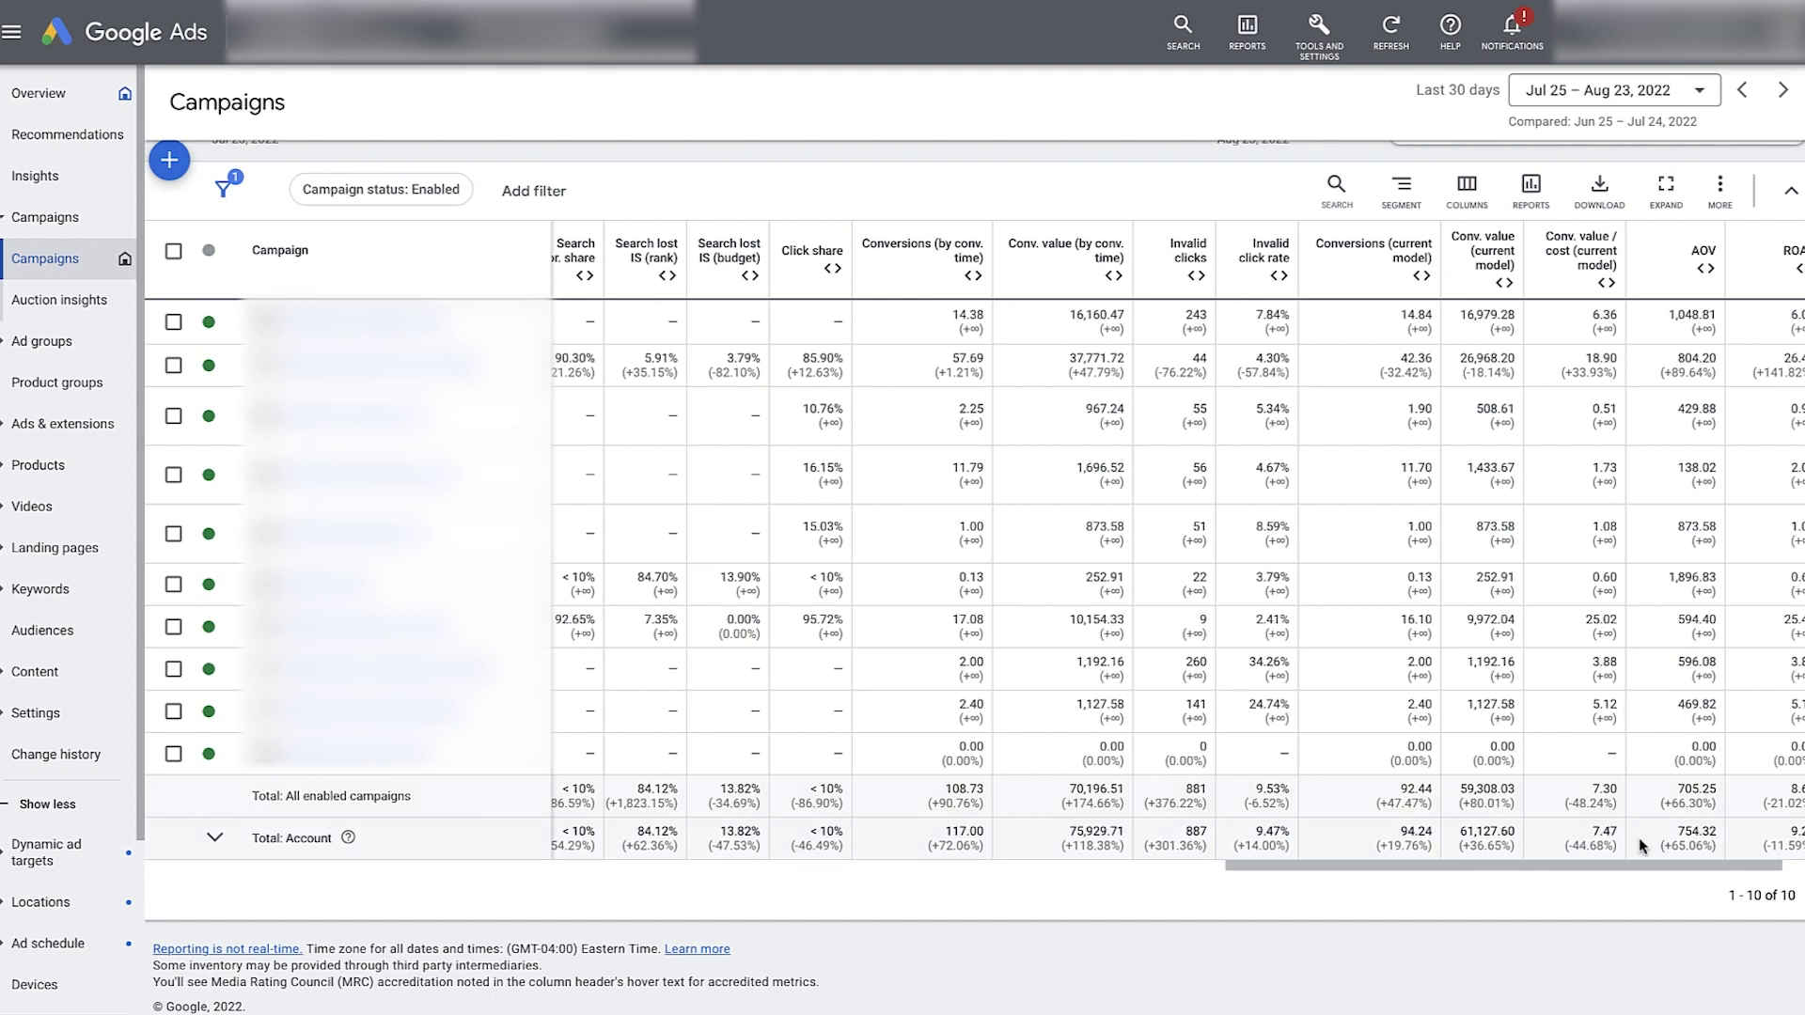
pyautogui.moveTo(1642, 866); pyautogui.dragTo(1740, 871)
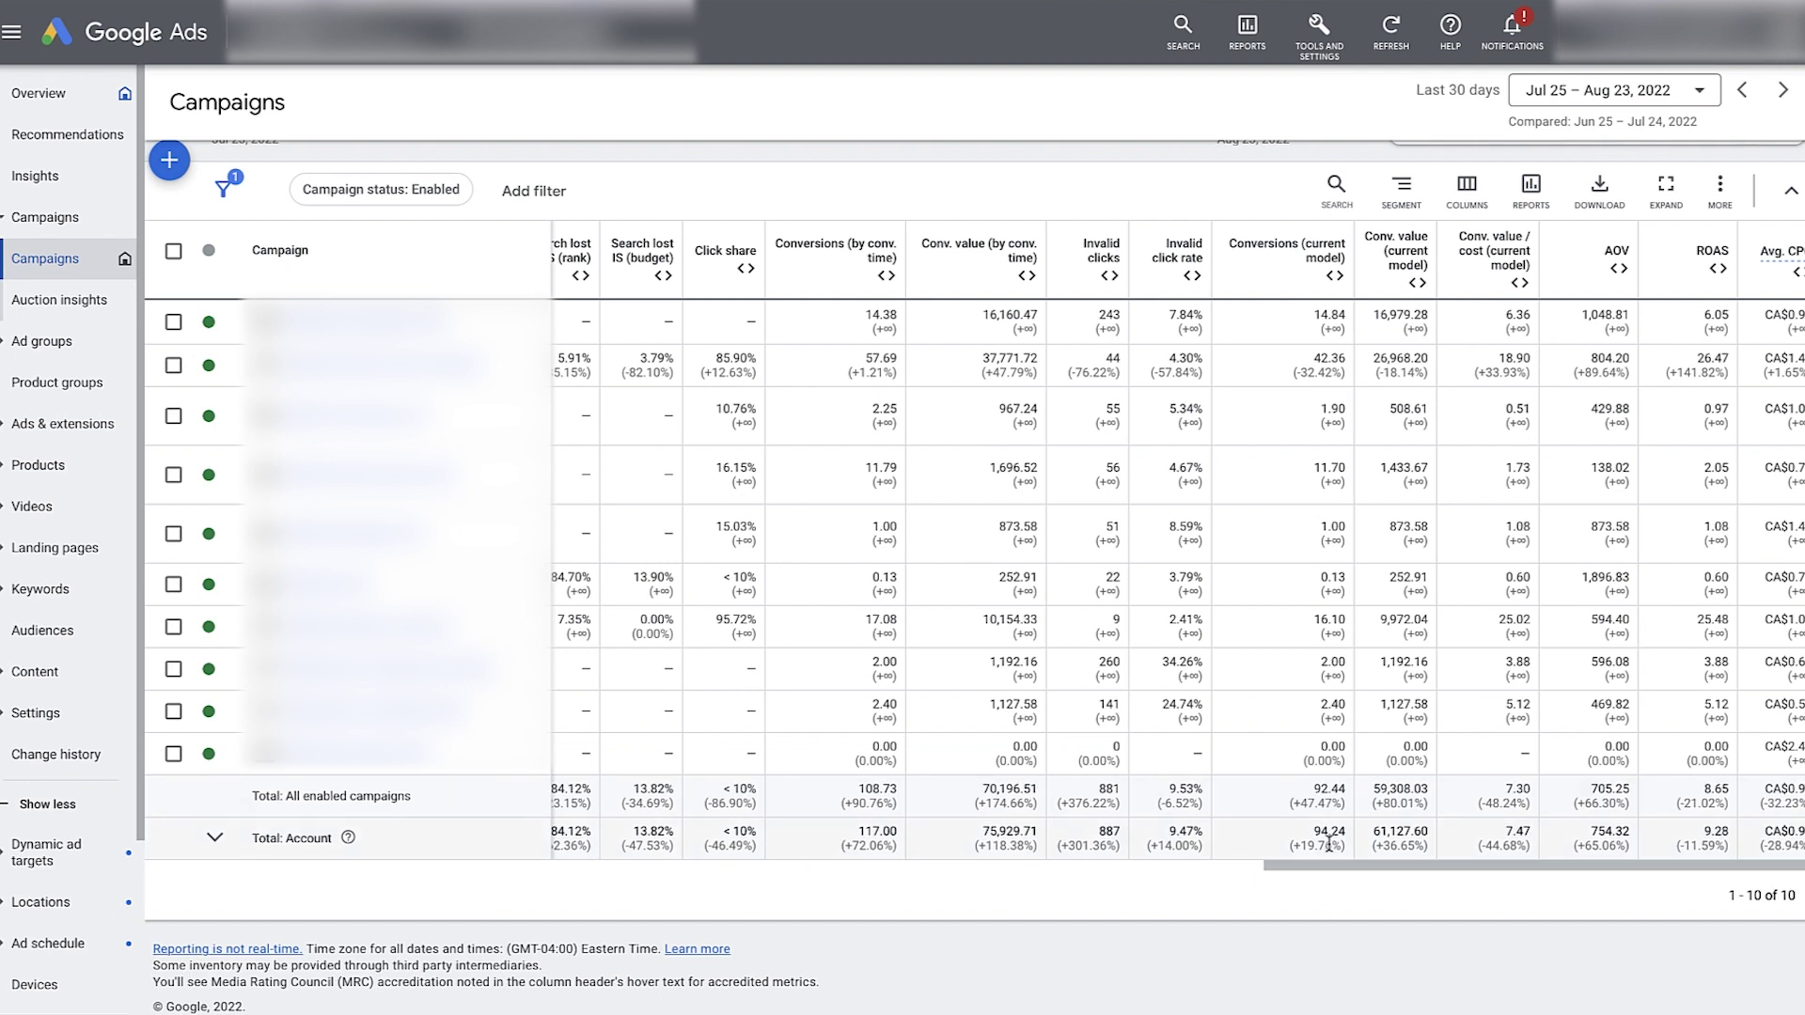
pyautogui.moveTo(1316, 855); pyautogui.dragTo(1105, 827)
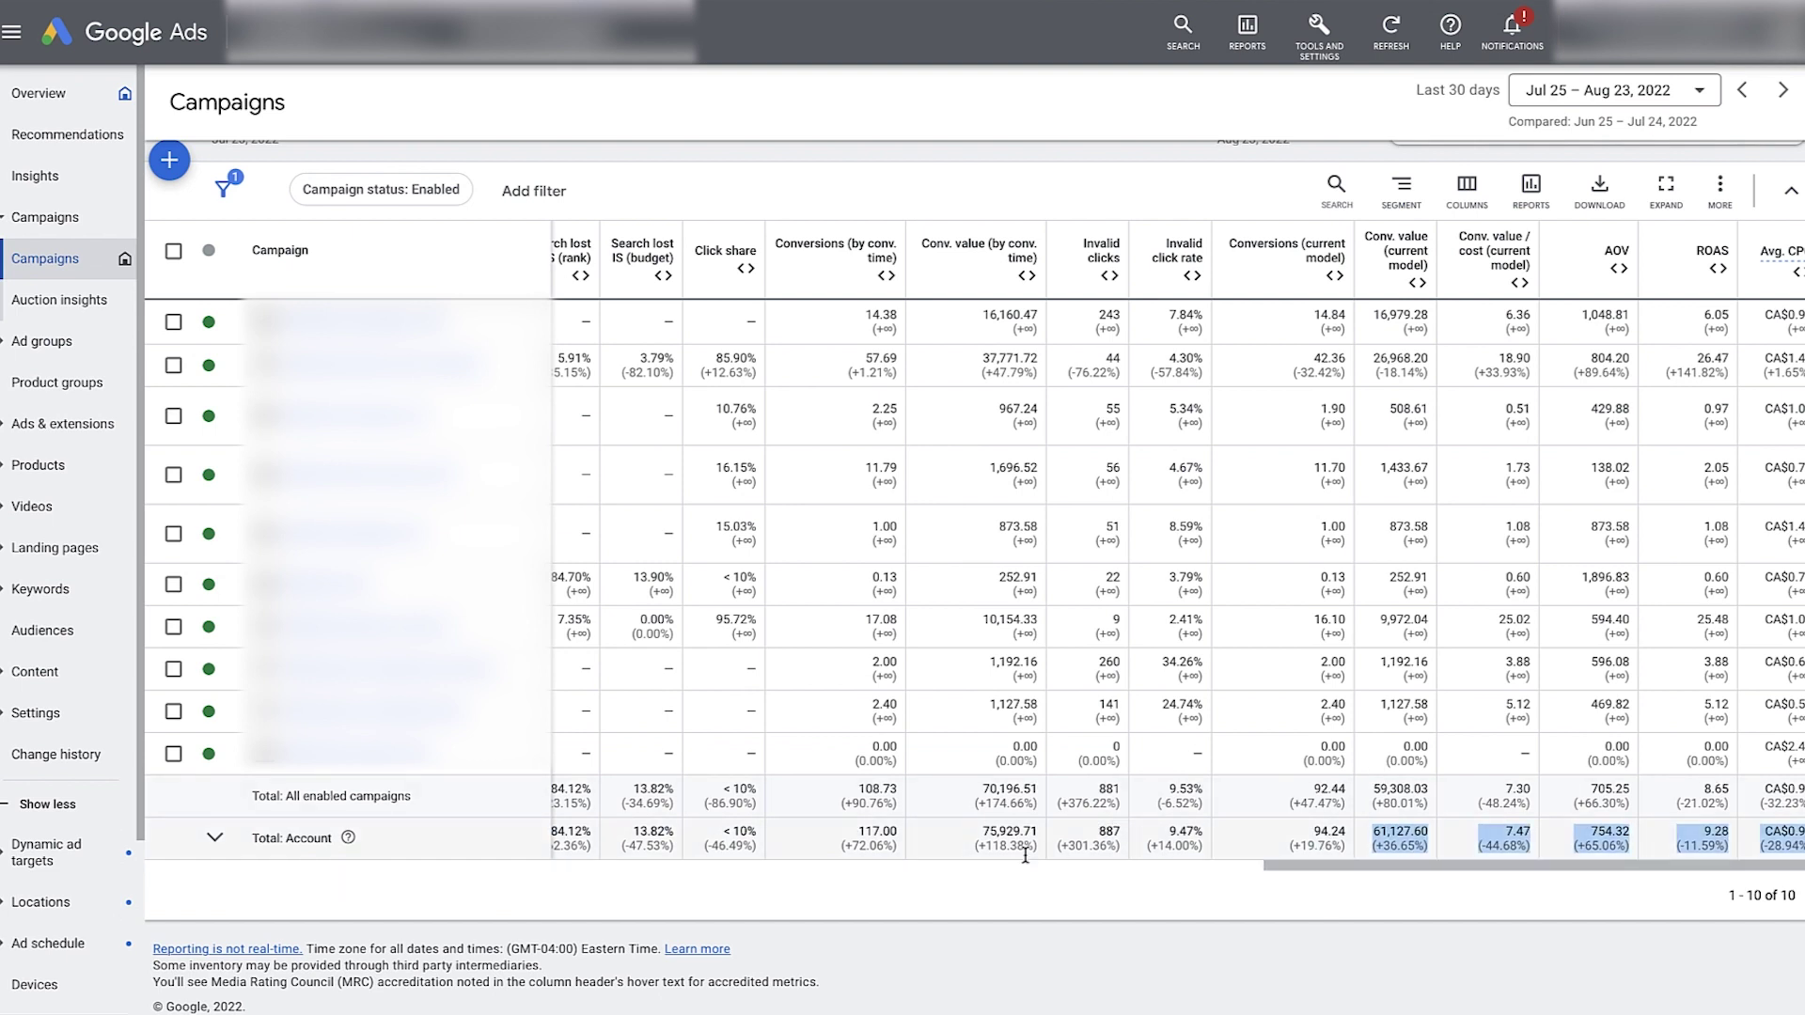
pyautogui.doubleClick(997, 845)
pyautogui.tripleClick(996, 845)
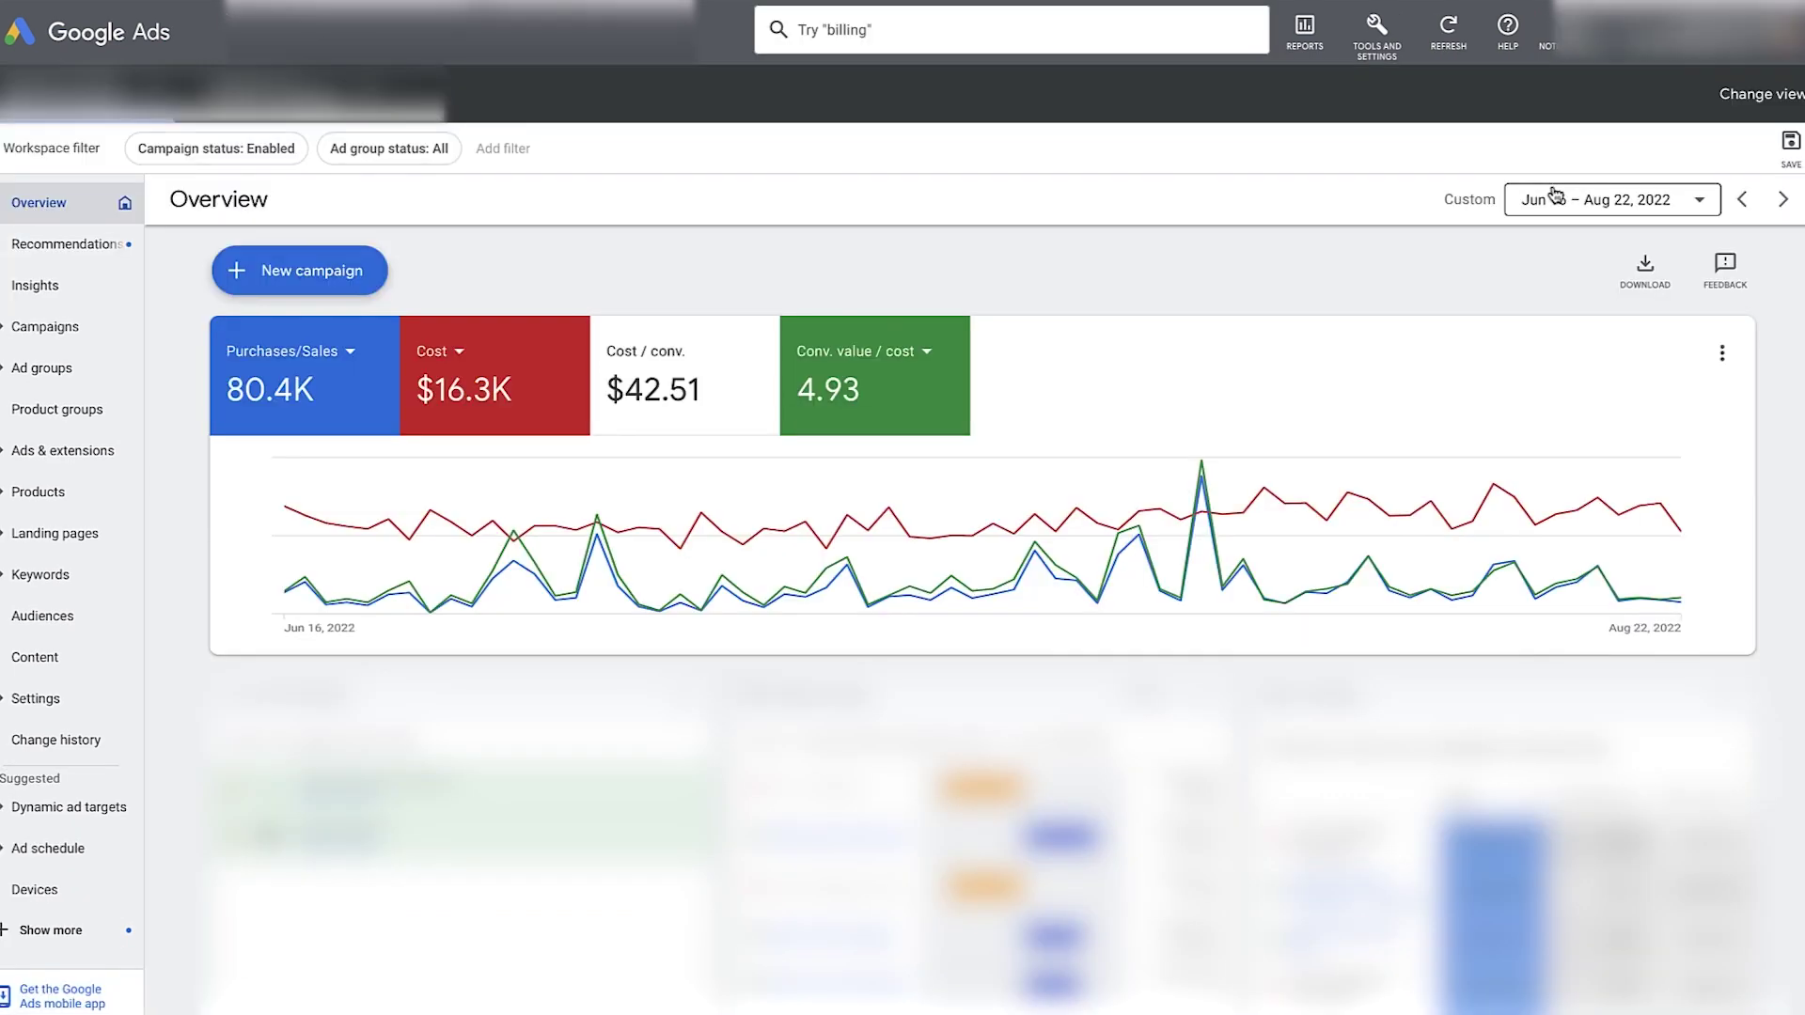
# View the account overview for the last 30 days and for all time.
pyautogui.click(1552, 200)
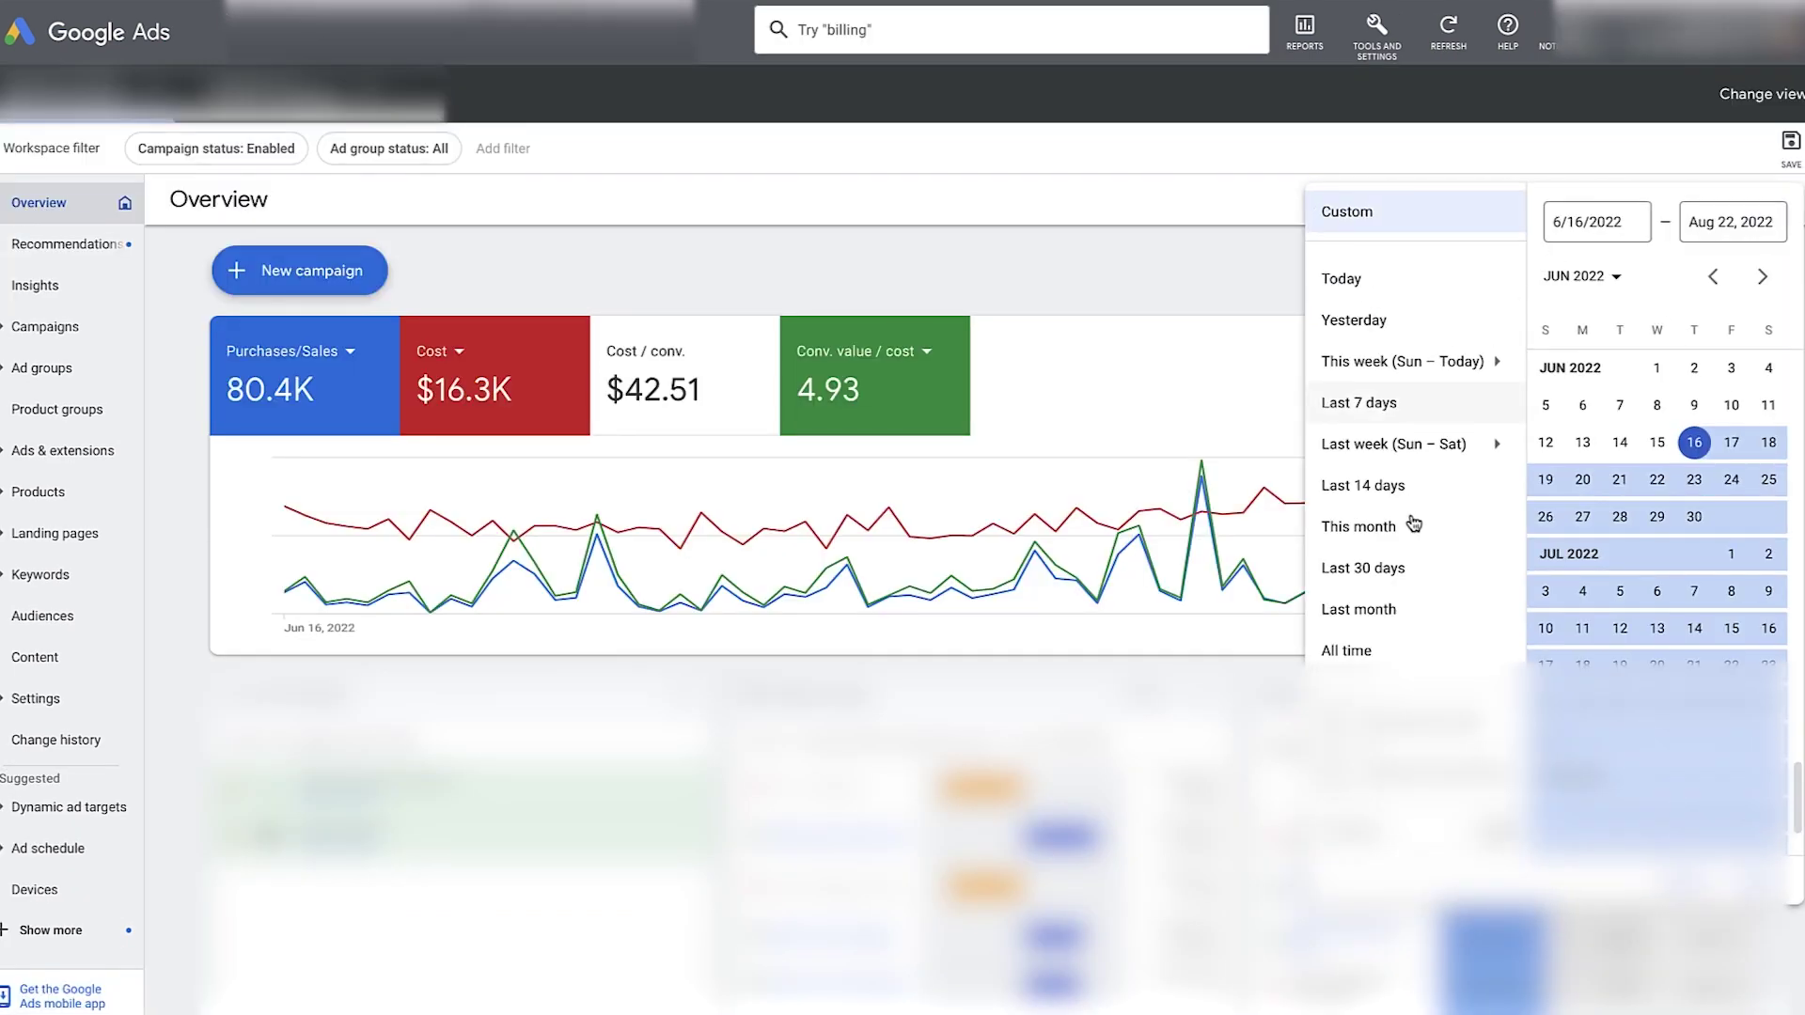
pyautogui.click(1407, 570)
pyautogui.click(1614, 200)
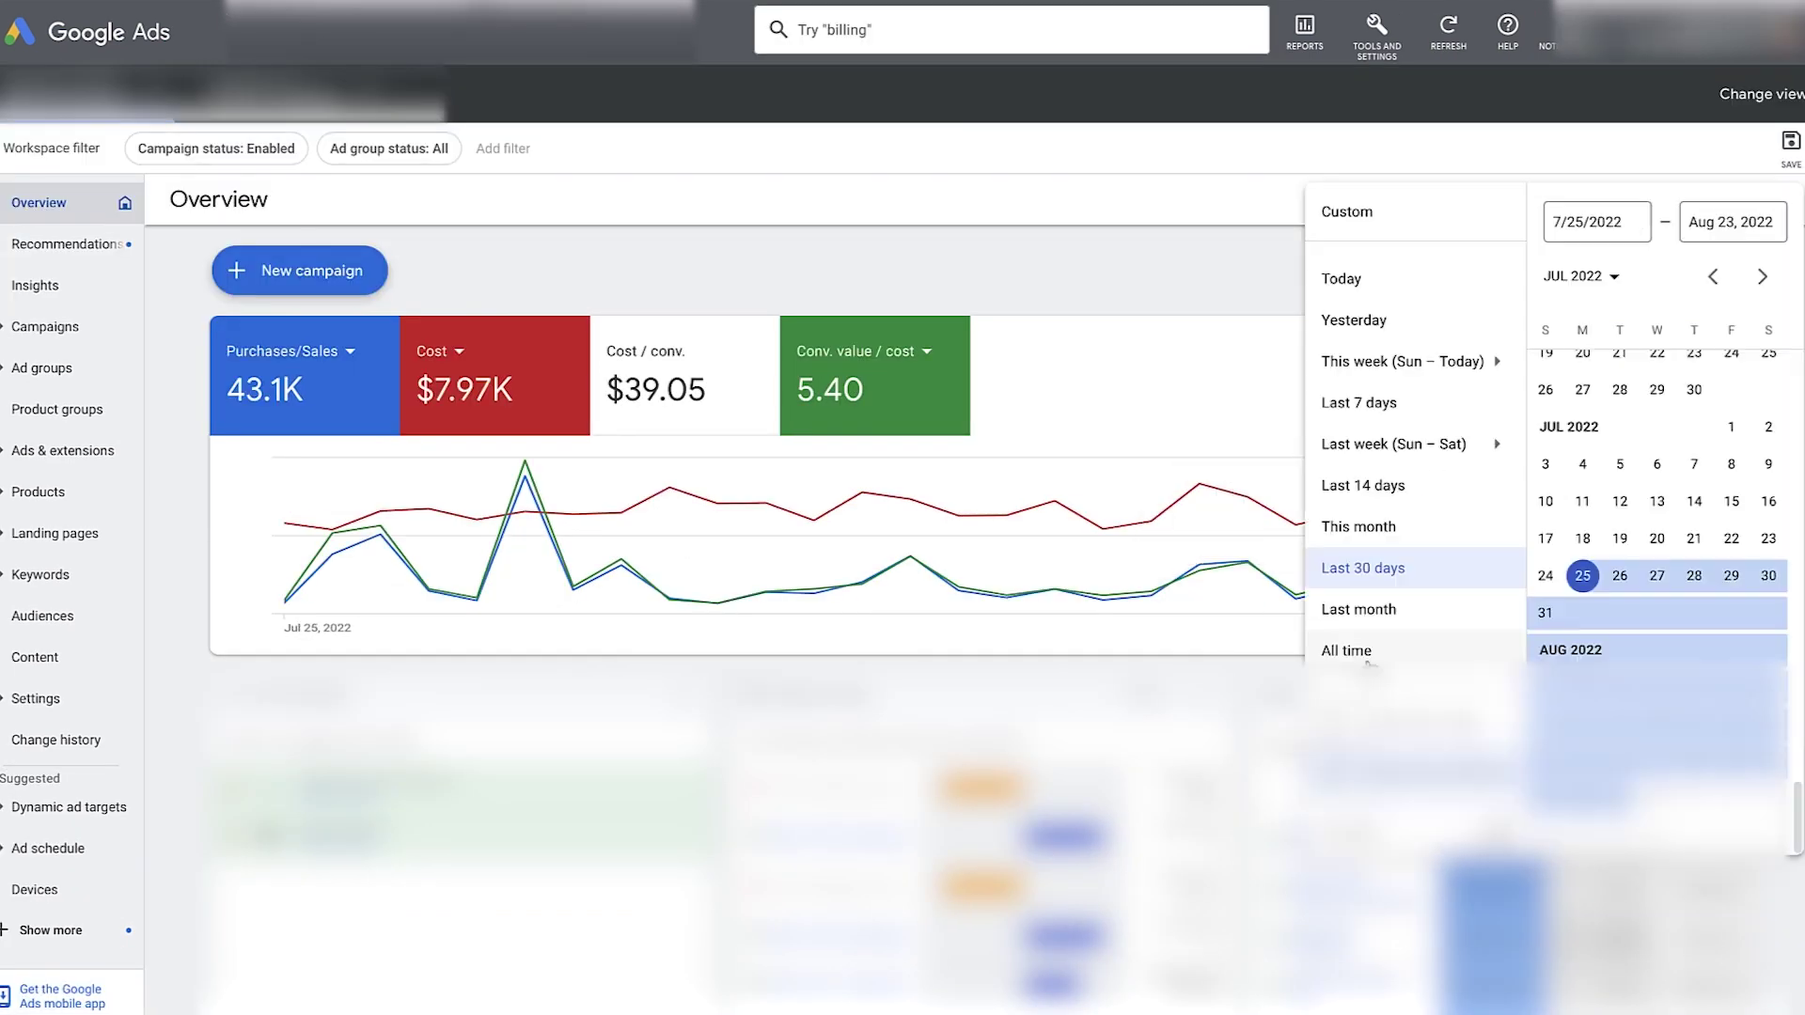
pyautogui.click(1353, 652)
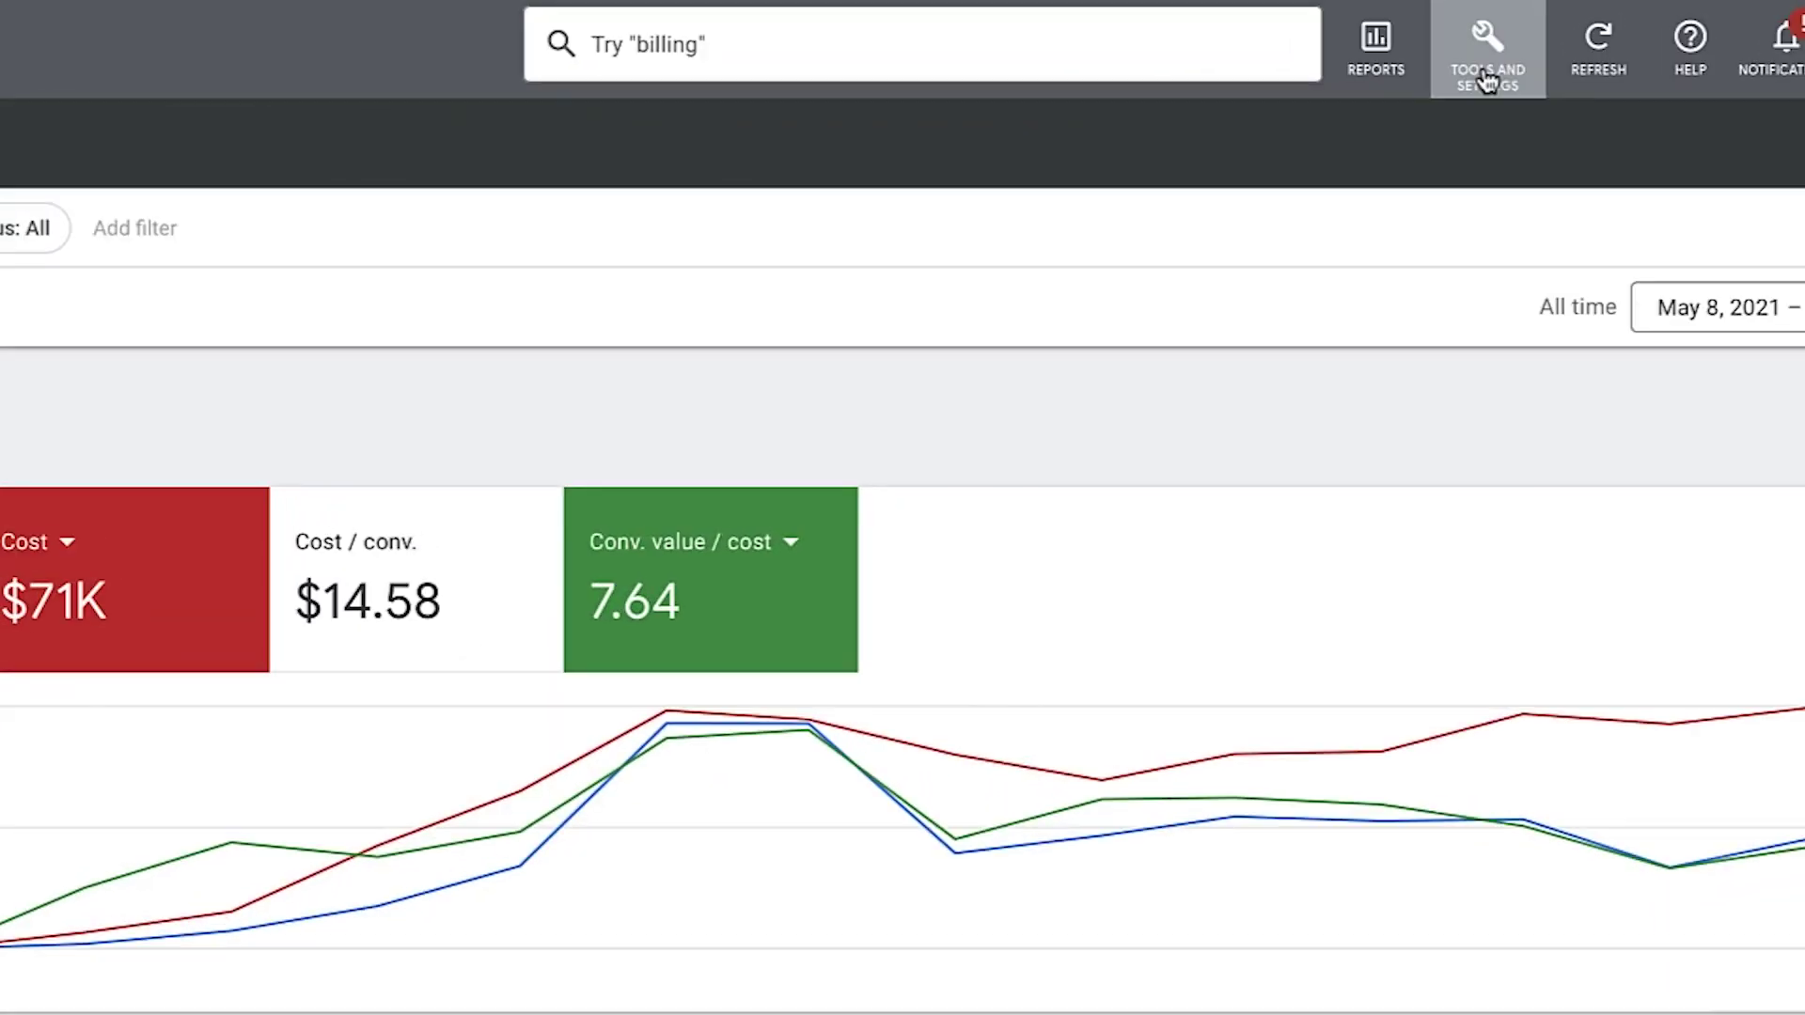
# Go to the Audience manager and start a new audience.
pyautogui.click(1376, 39)
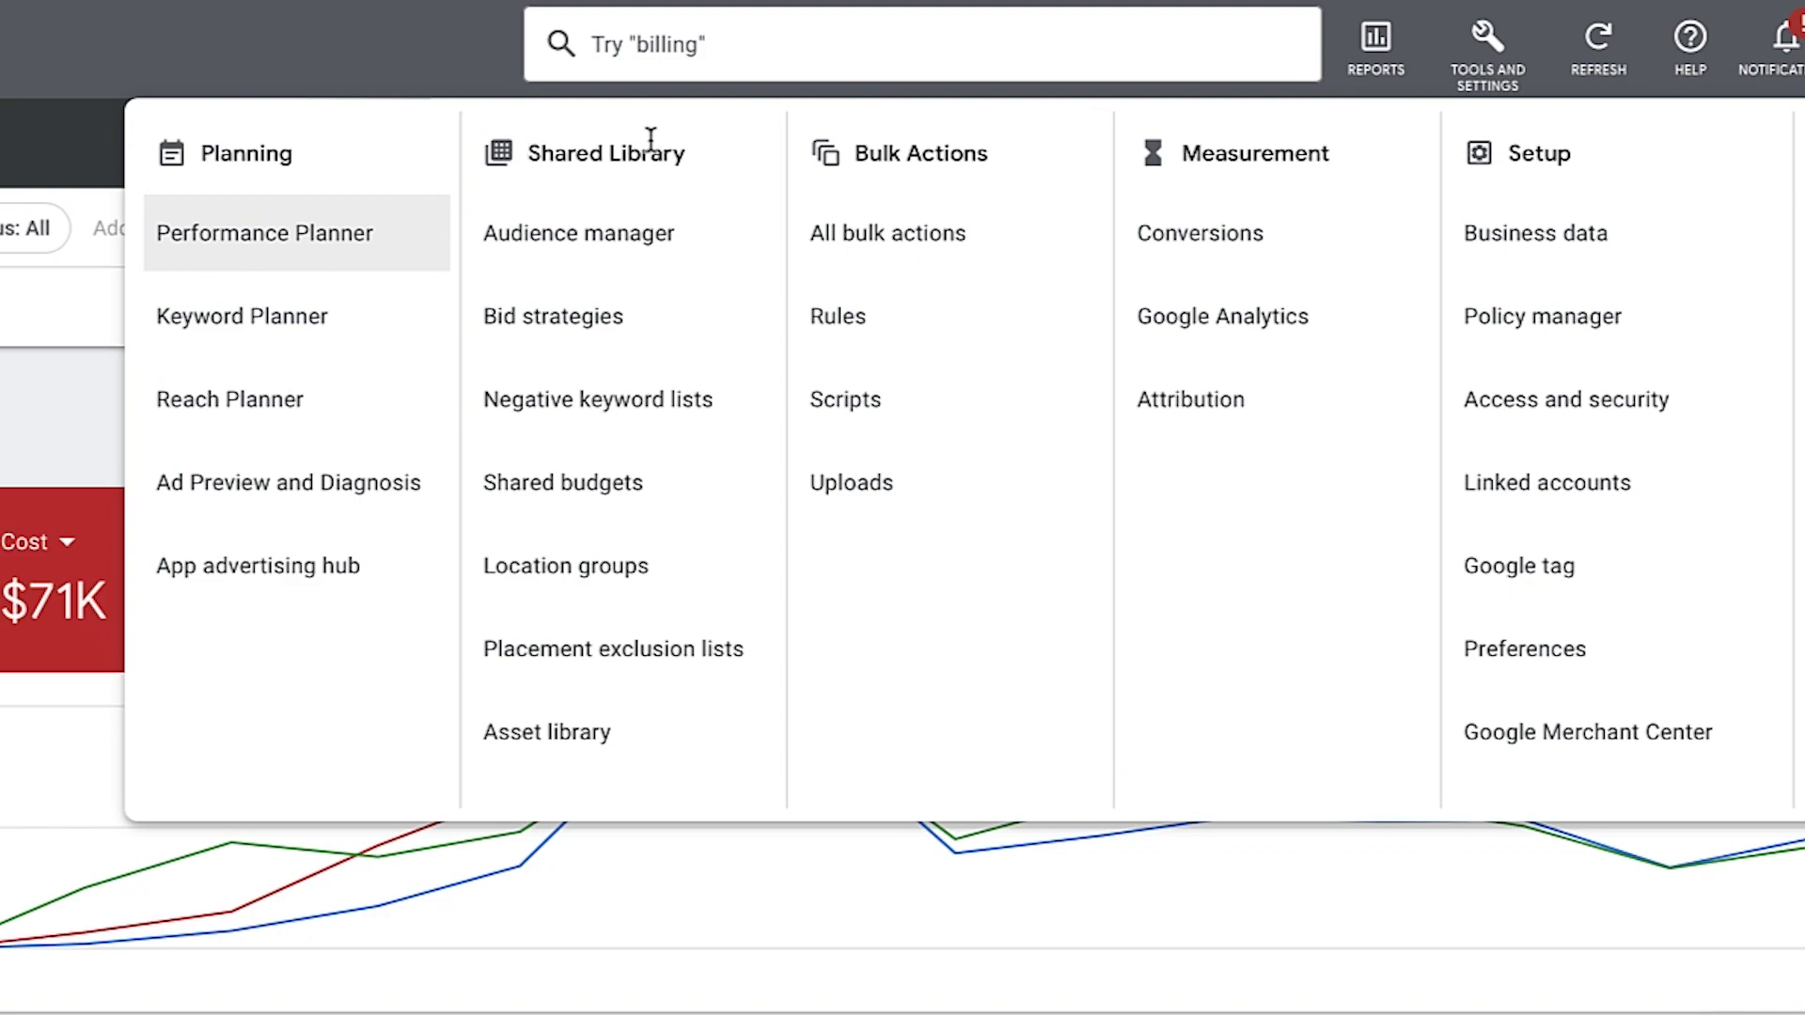
pyautogui.click(576, 251)
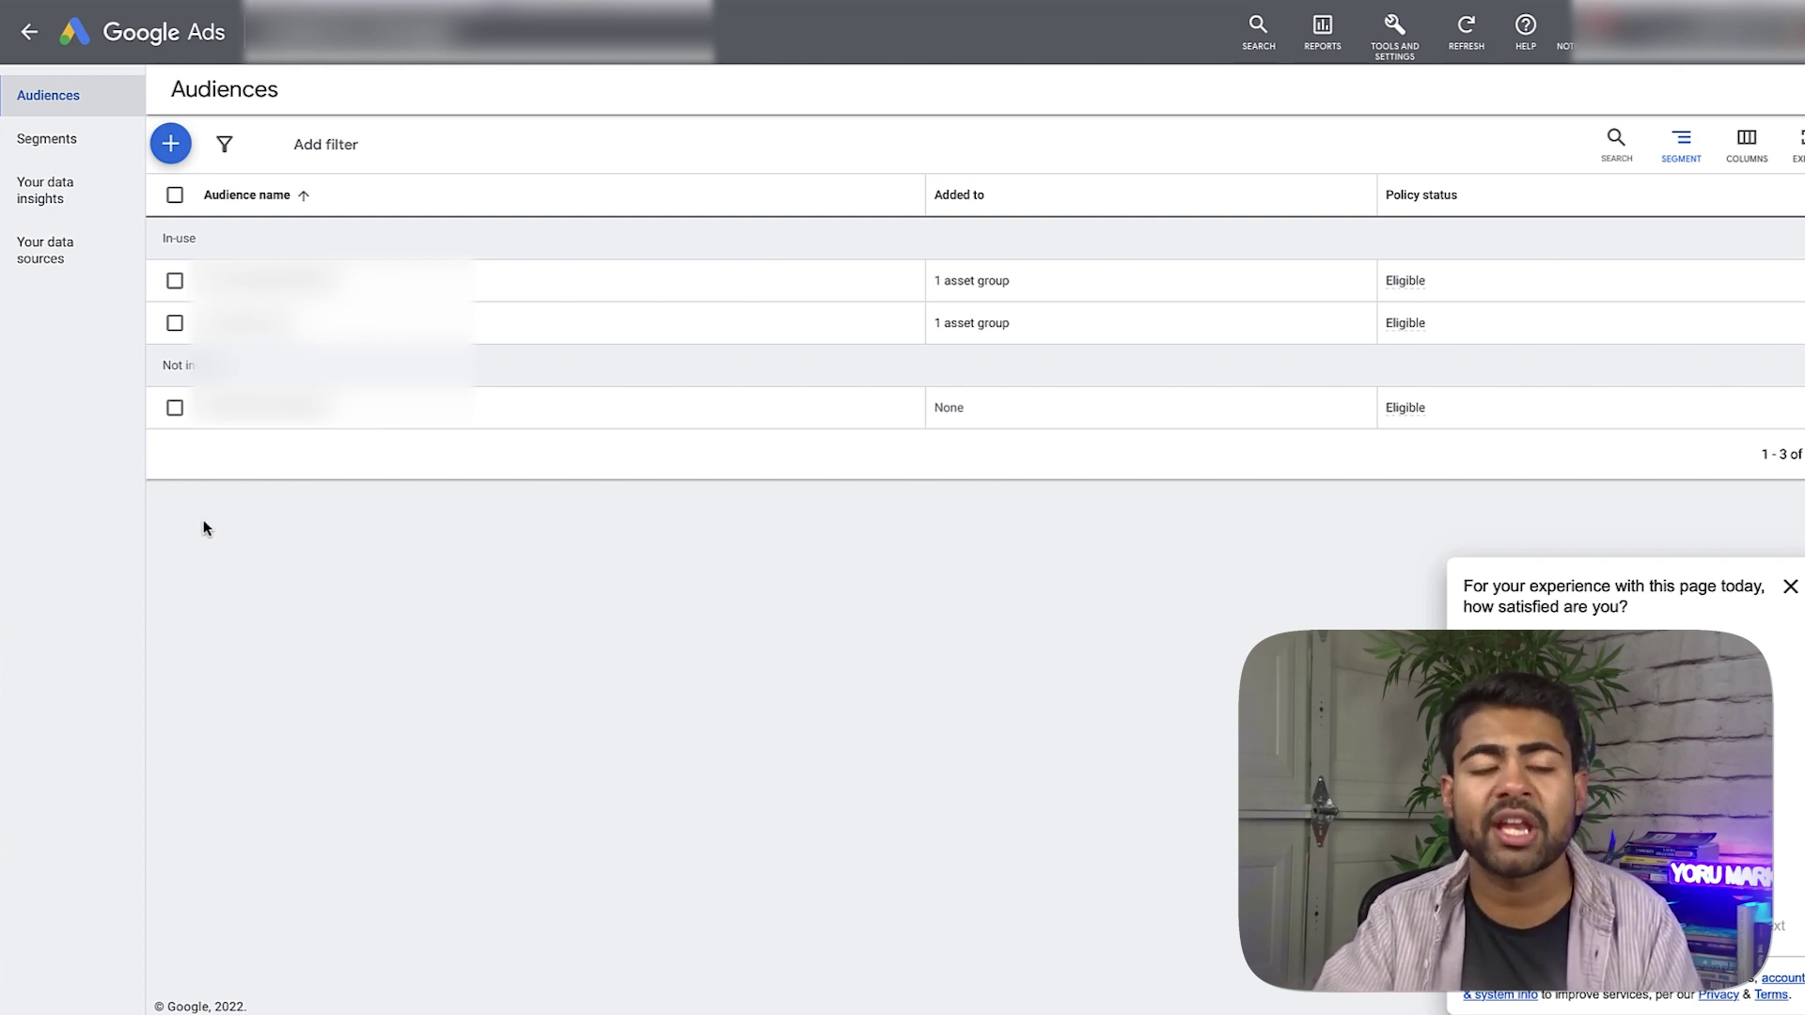
pyautogui.click(170, 144)
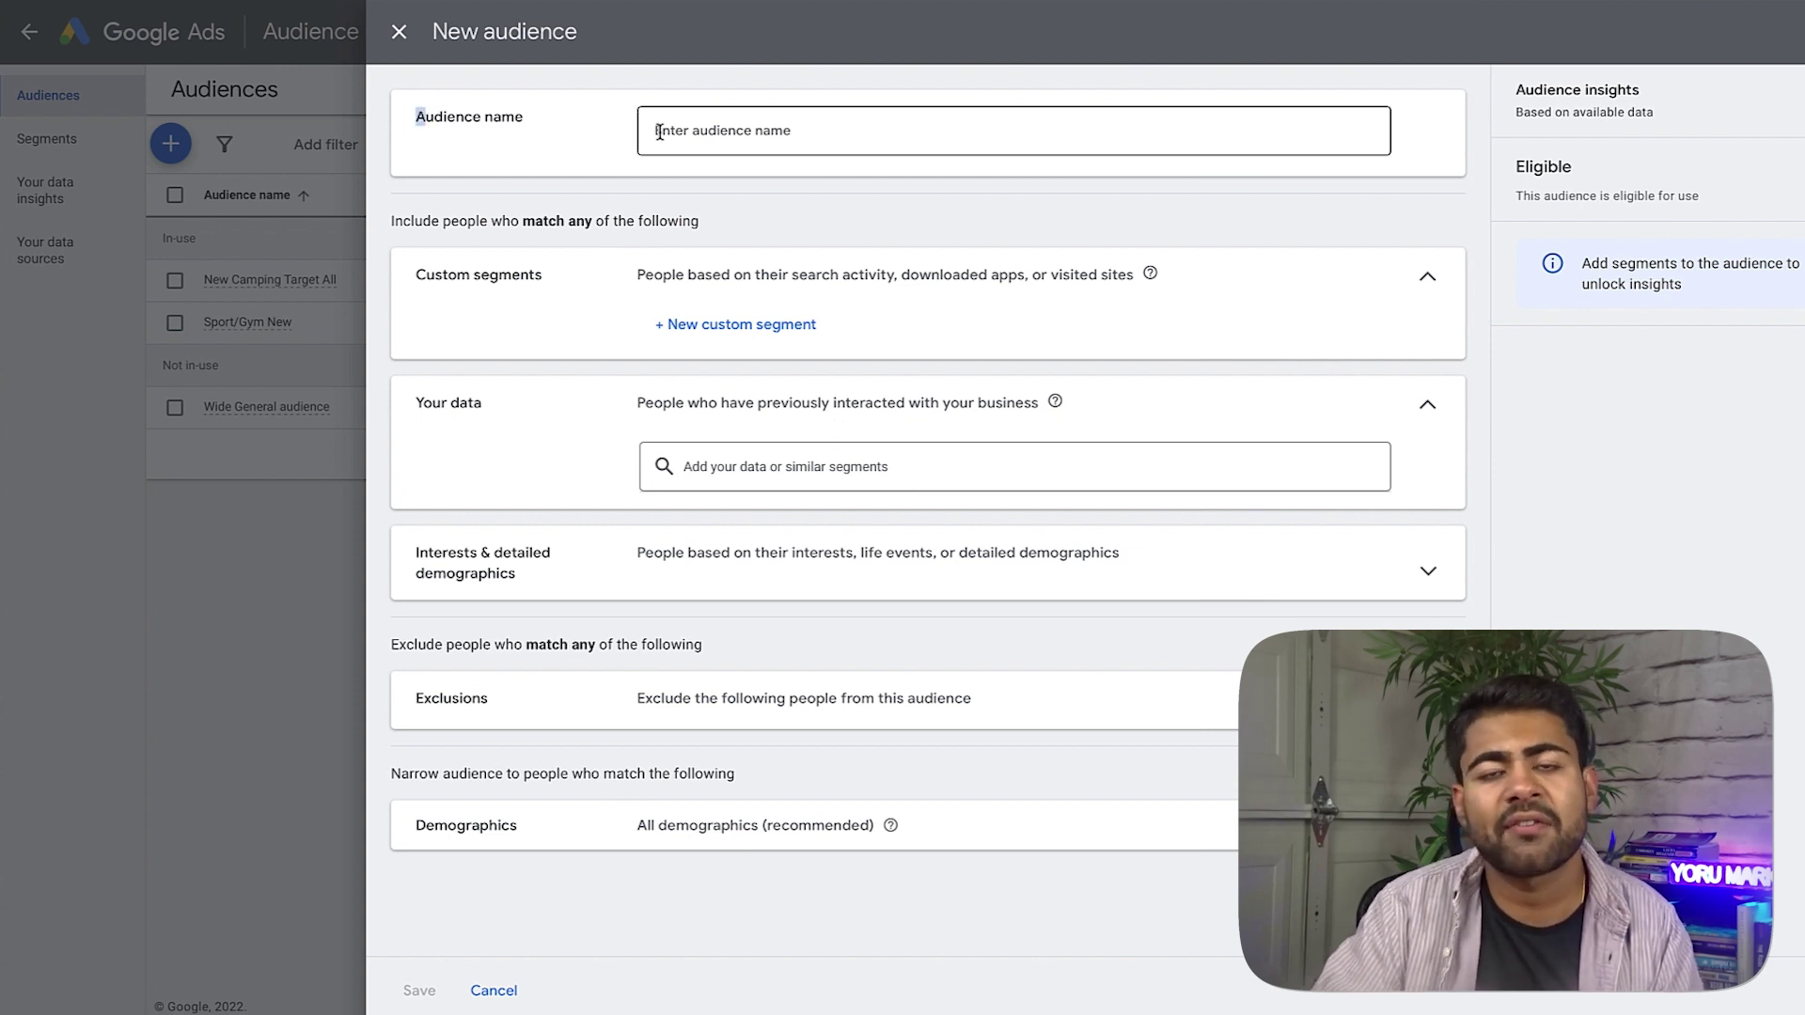
pyautogui.click(712, 136)
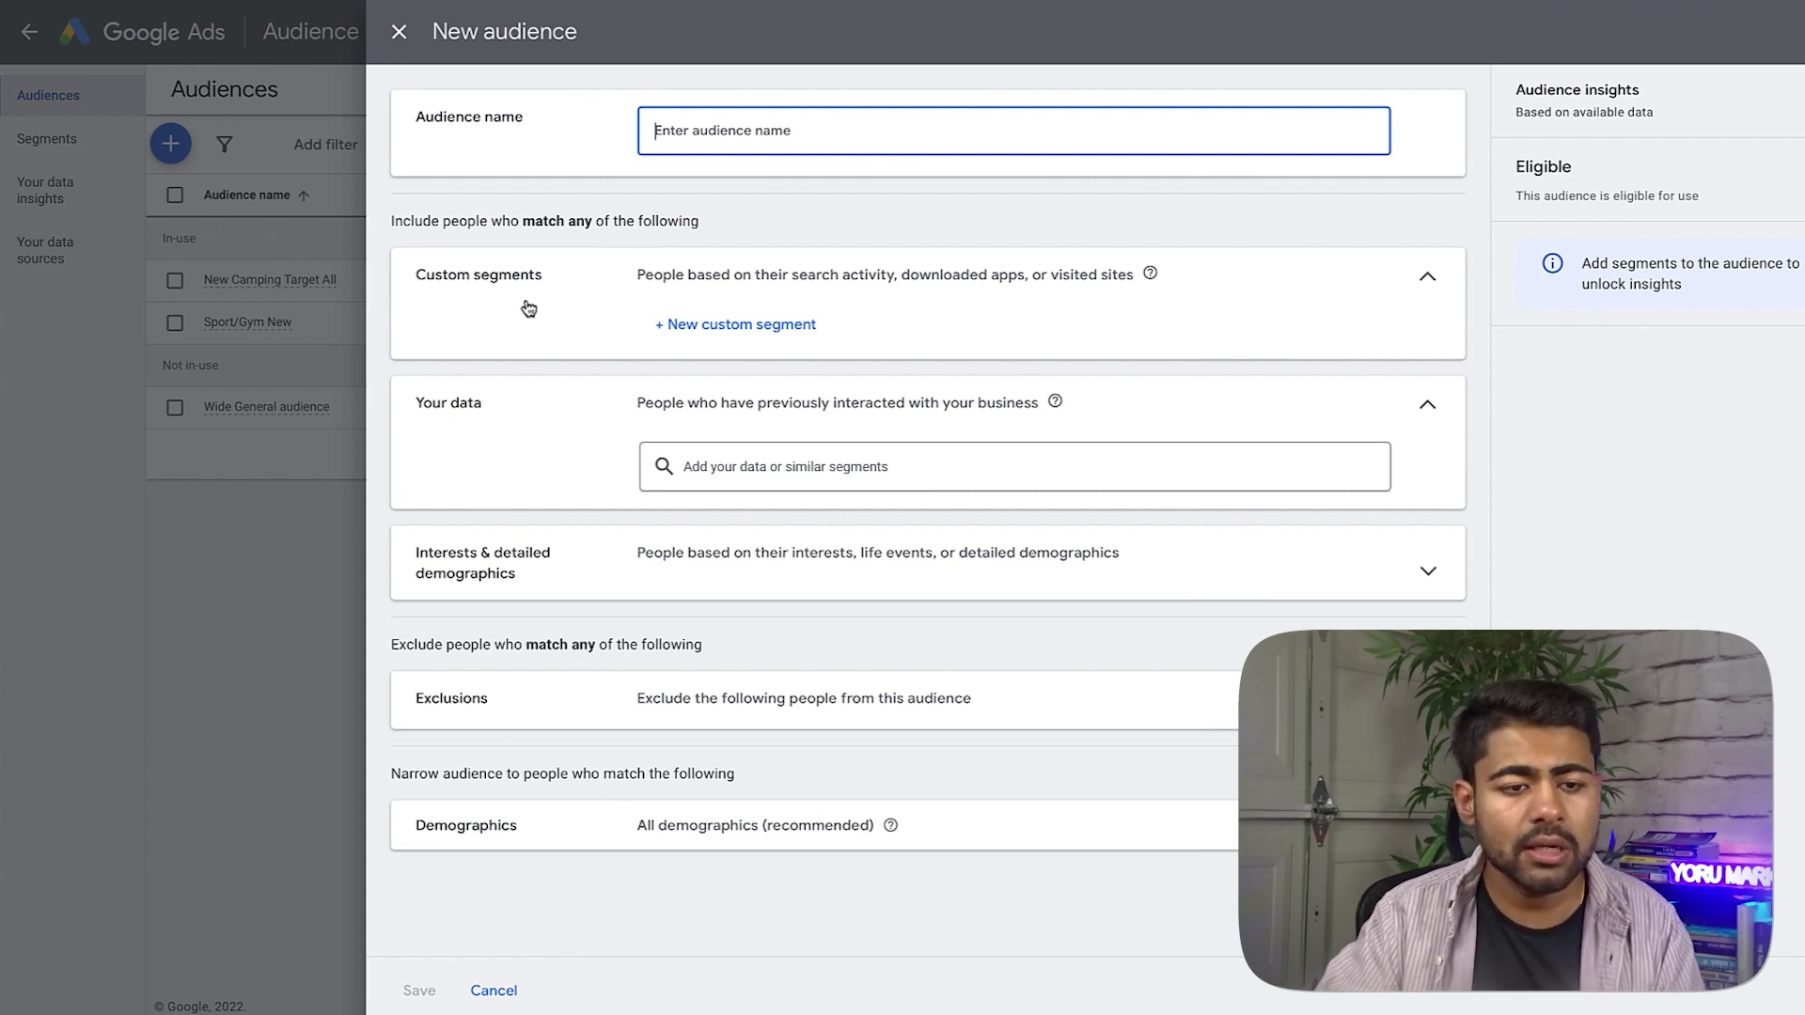
pyautogui.moveTo(432, 274); pyautogui.dragTo(527, 290)
pyautogui.click(602, 324)
pyautogui.click(696, 338)
pyautogui.moveTo(968, 538); pyautogui.dragTo(545, 114)
pyautogui.click(1267, 553)
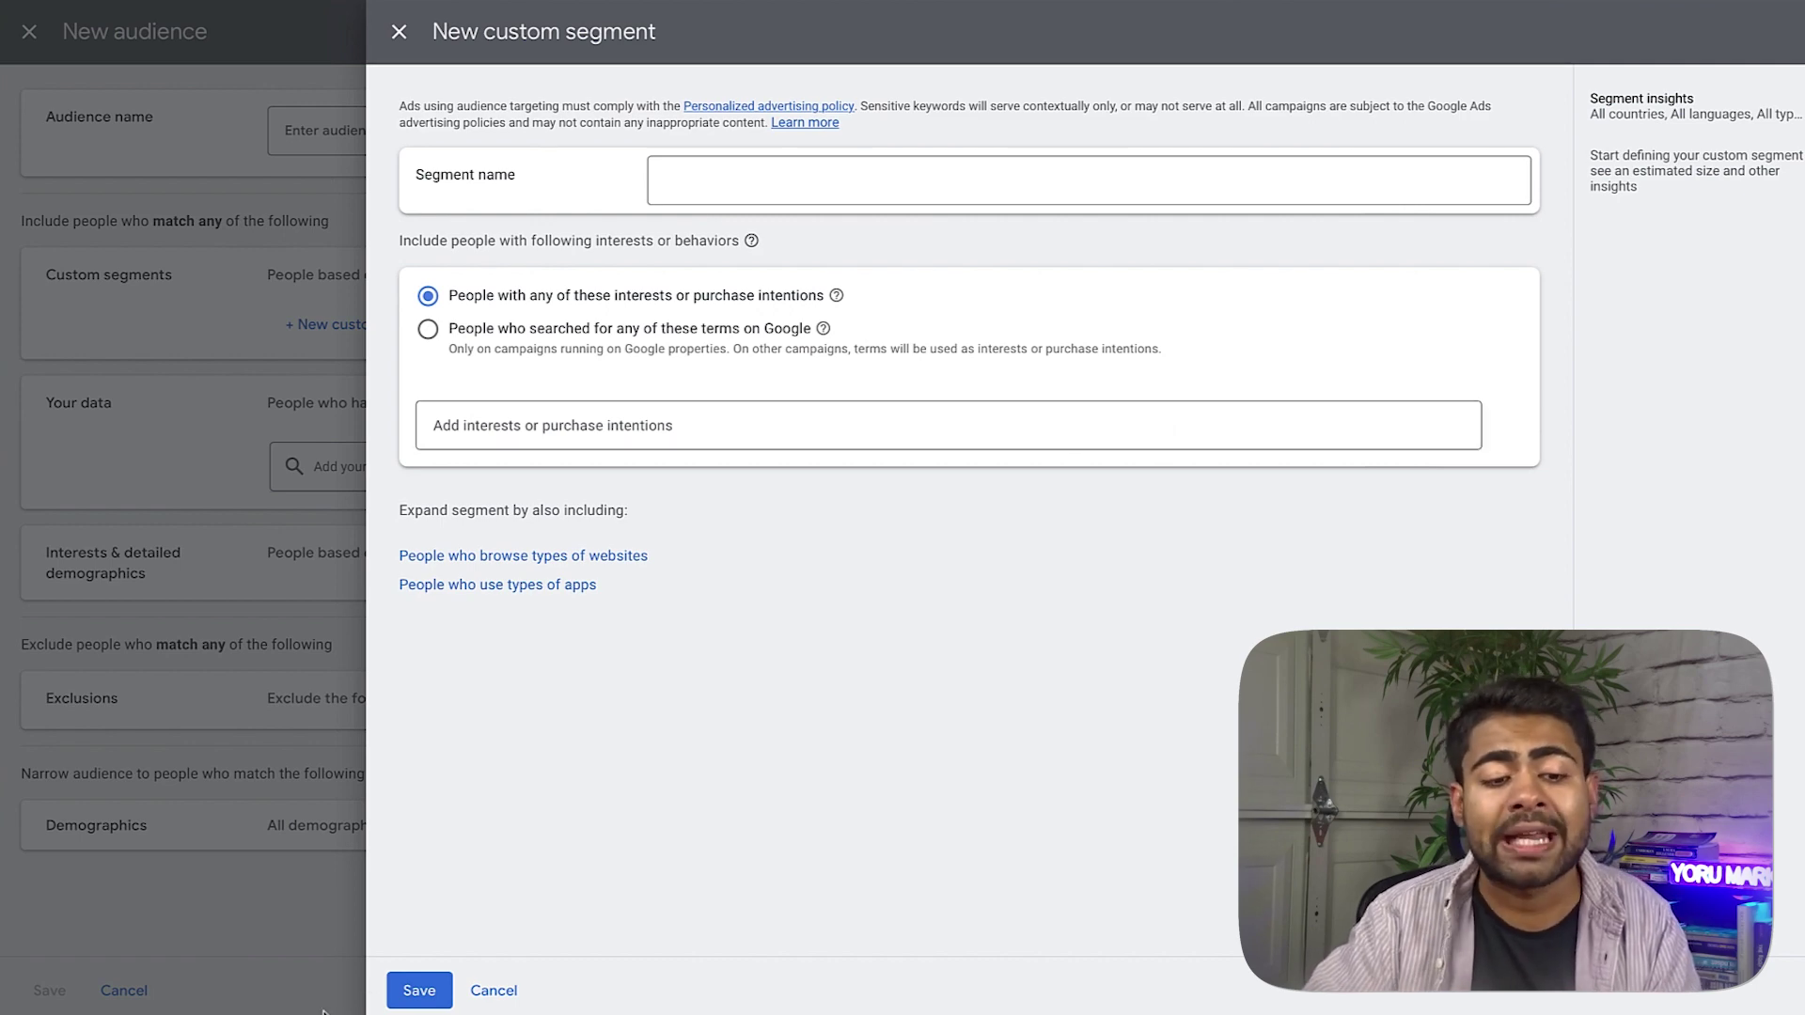
pyautogui.click(489, 989)
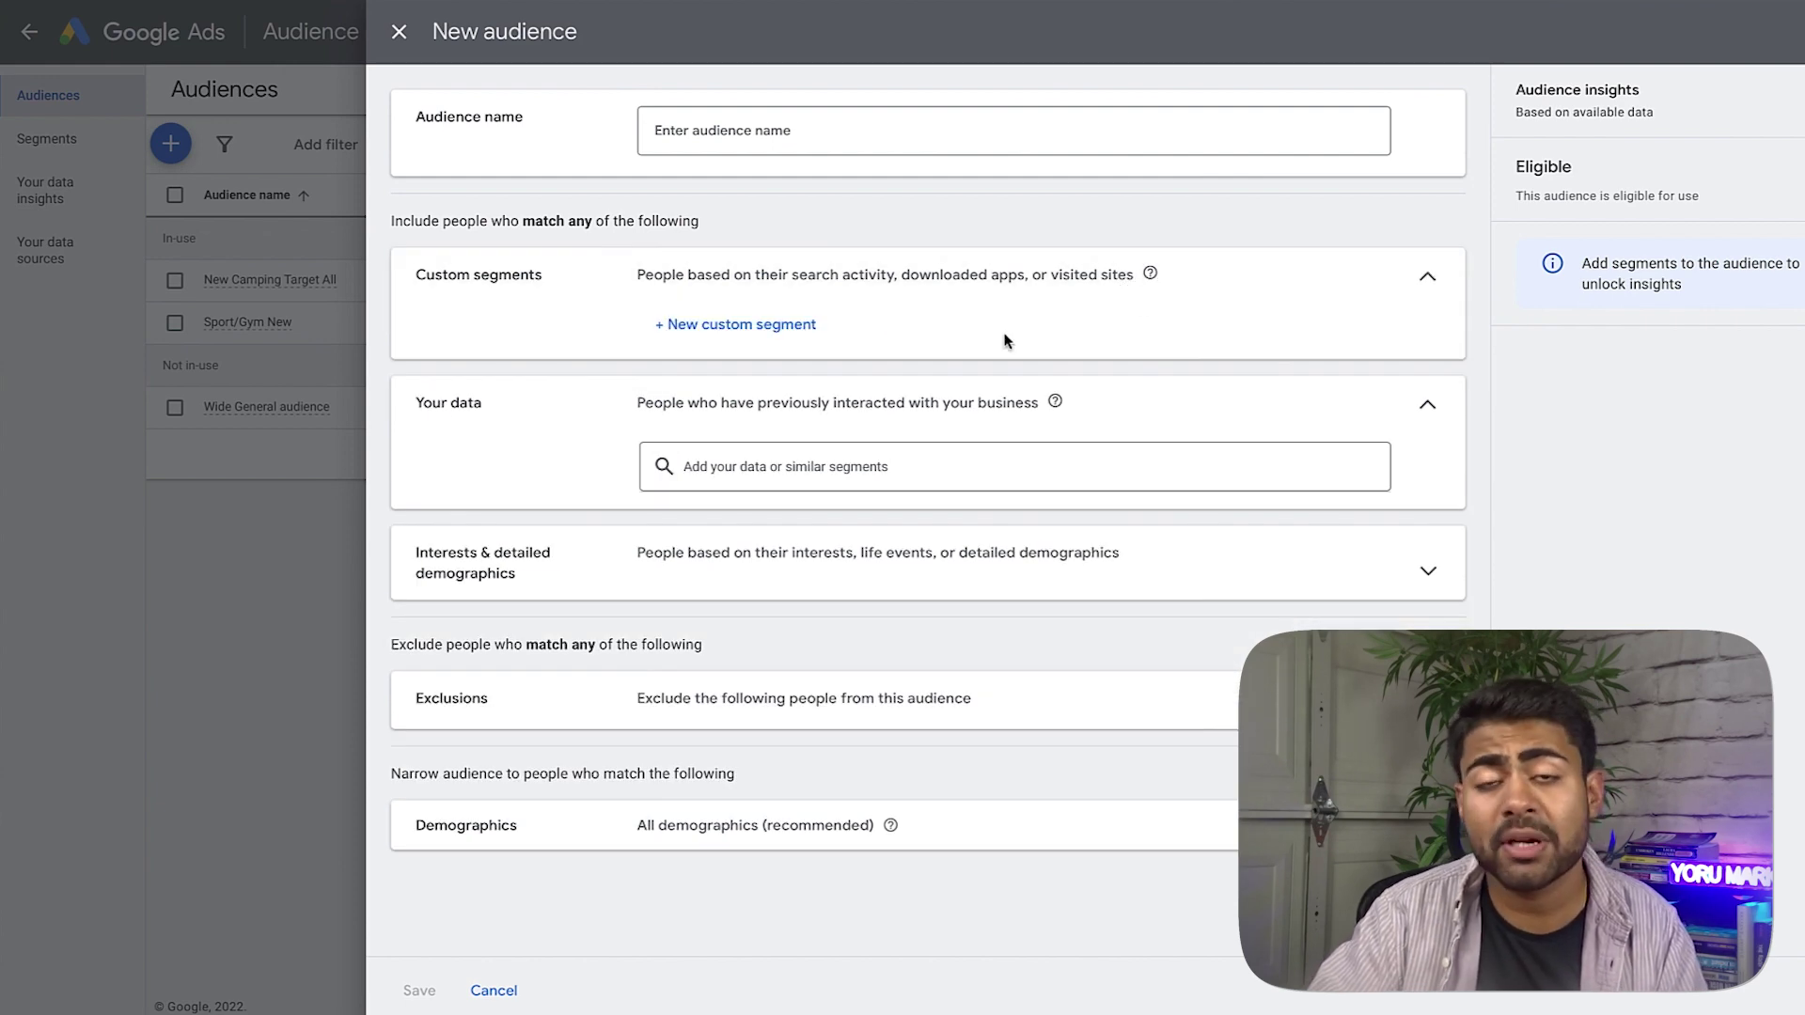
# Start a new custom segment for the audience and add "3d printer" as an interest or purchase intention.
pyautogui.click(669, 325)
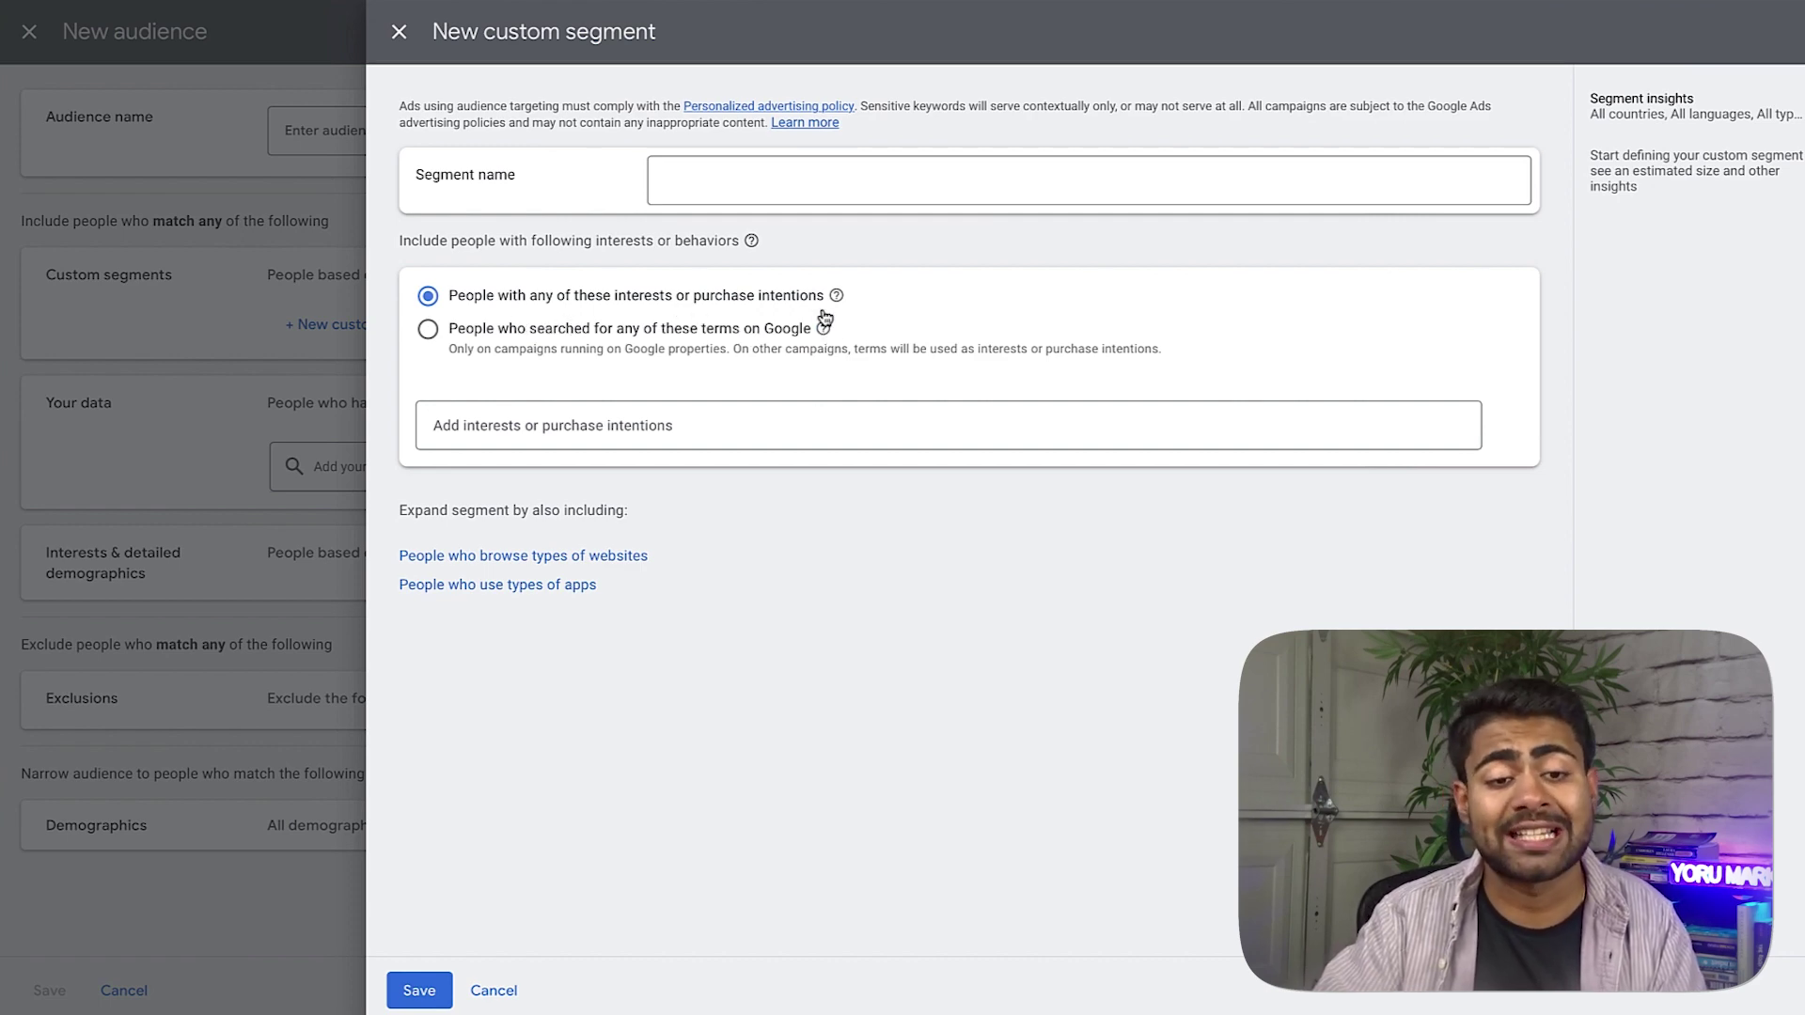
pyautogui.moveTo(836, 305)
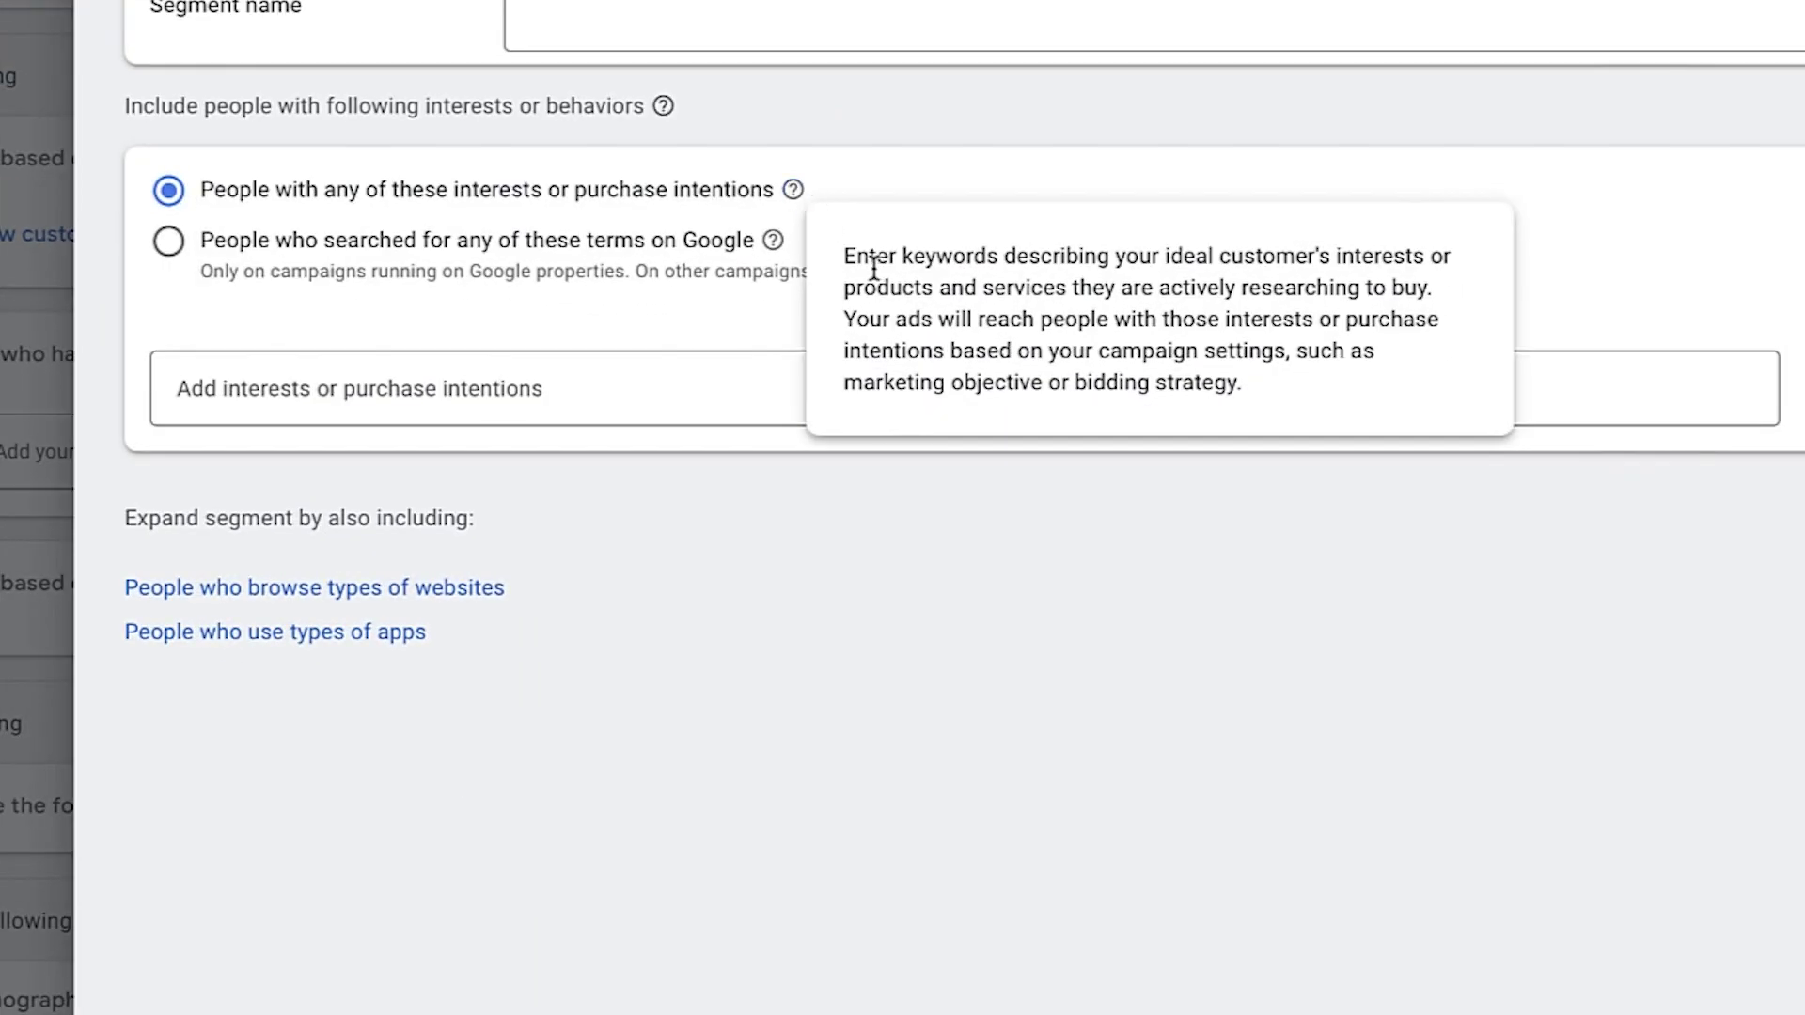
pyautogui.moveTo(869, 338); pyautogui.dragTo(1047, 347)
pyautogui.moveTo(1118, 270); pyautogui.dragTo(1435, 282)
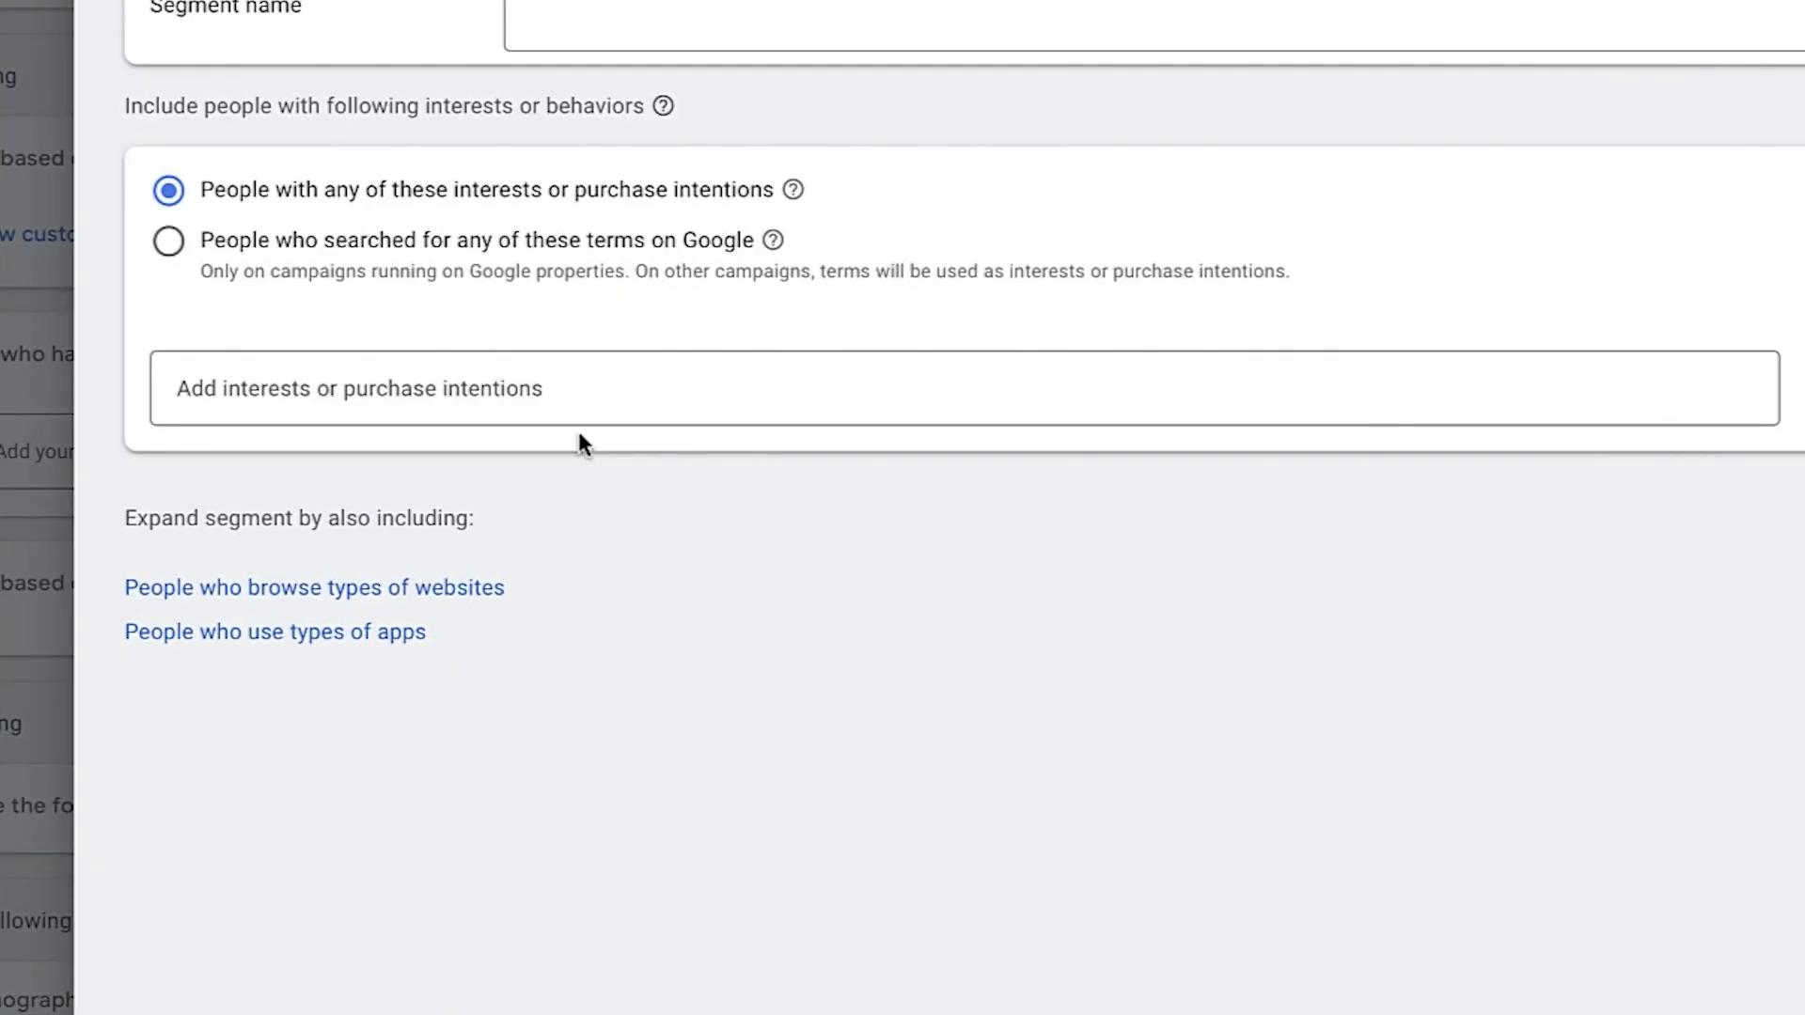
pyautogui.click(574, 402)
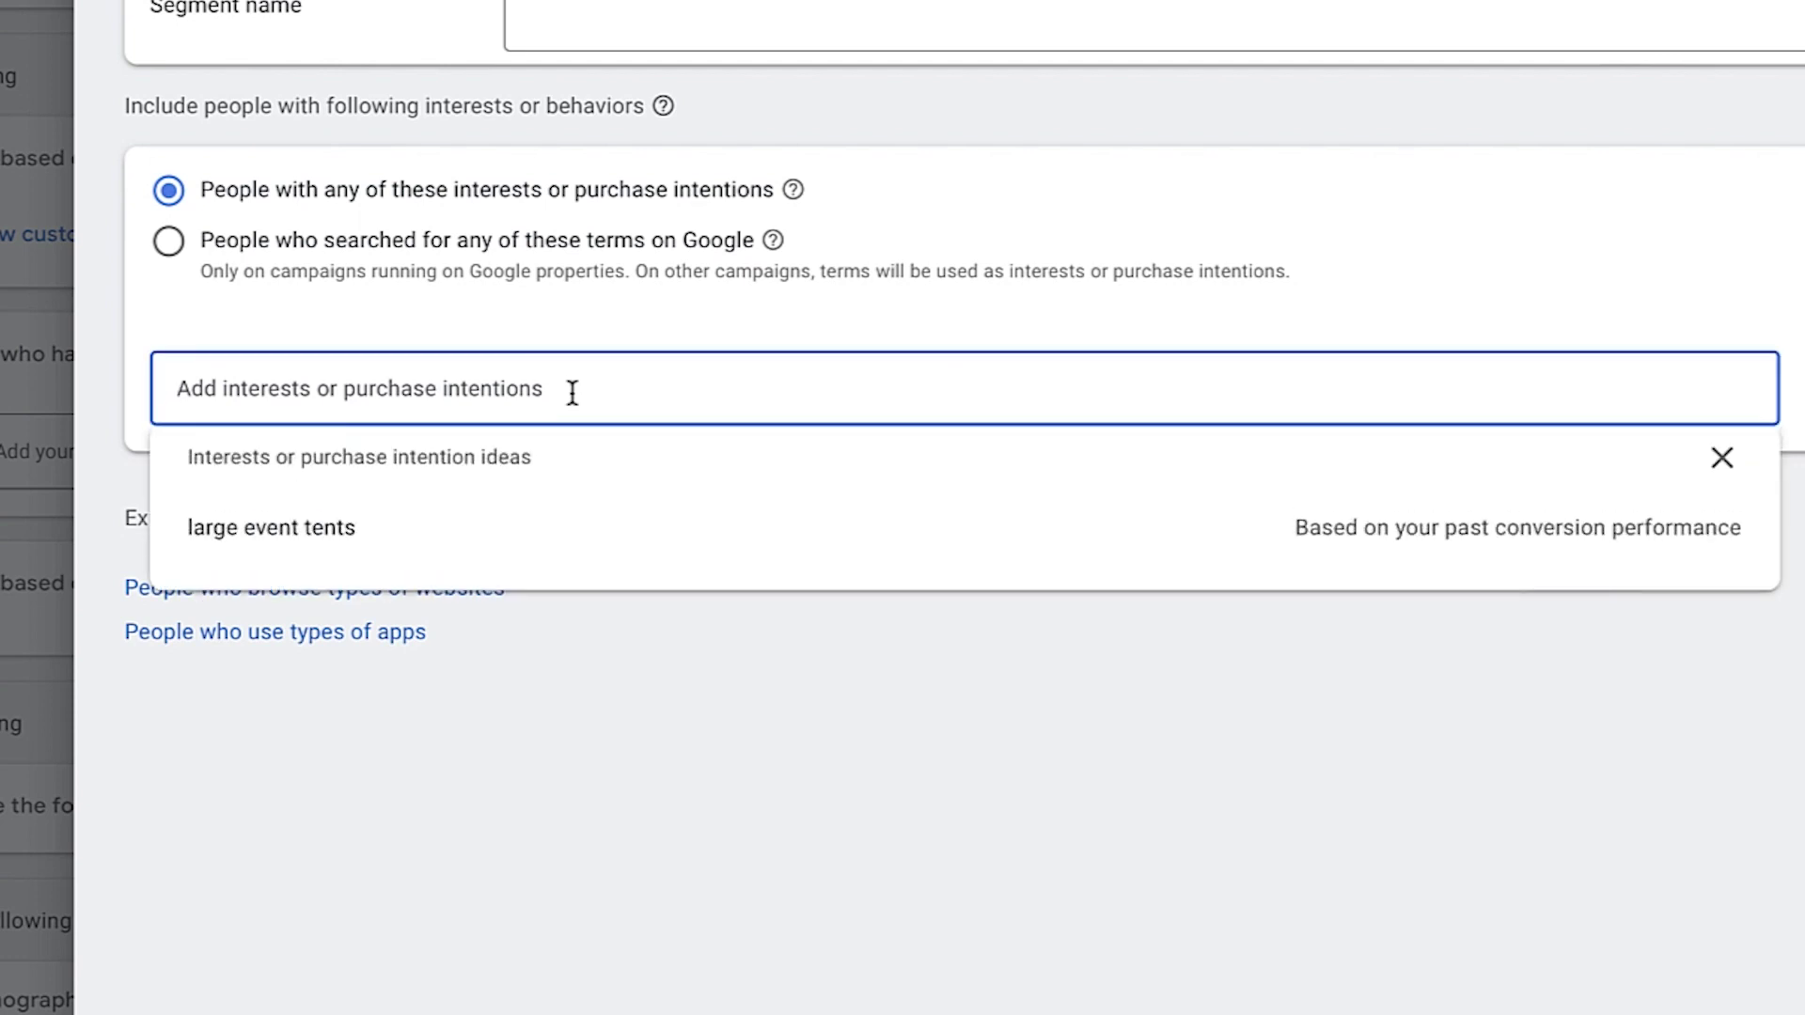
pyautogui.write('3d printer')
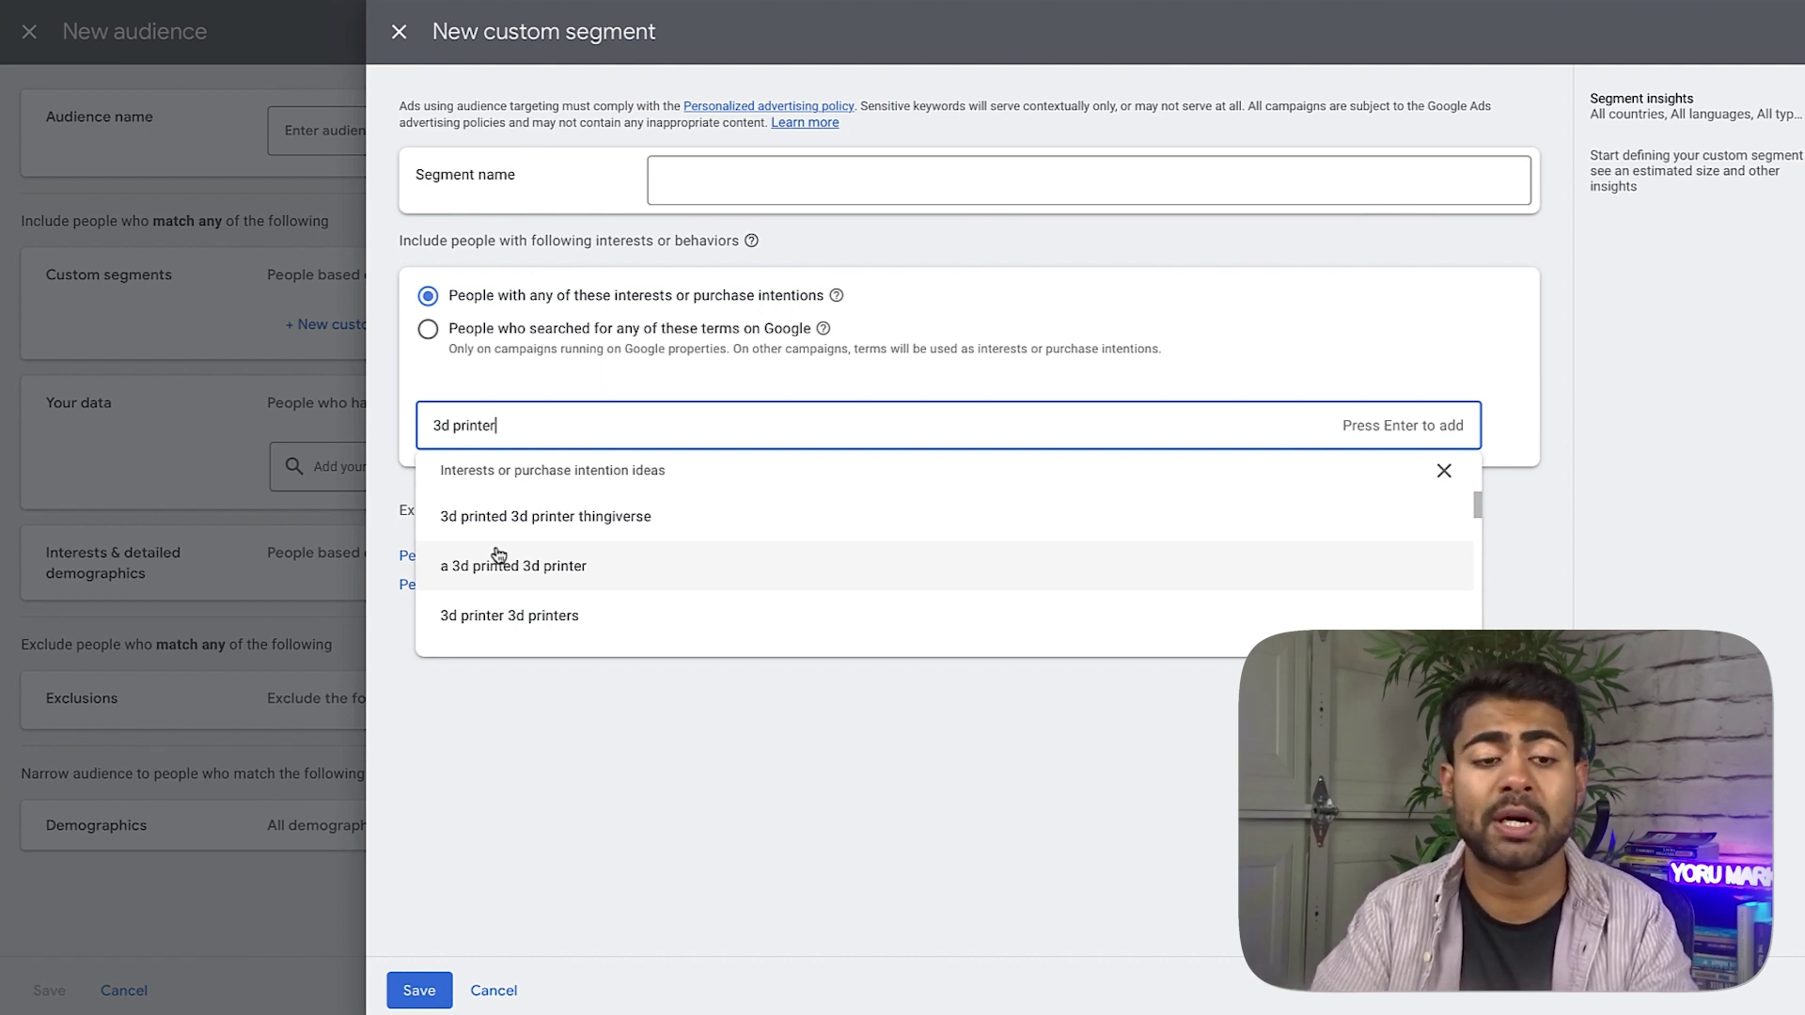
pyautogui.press('Return')
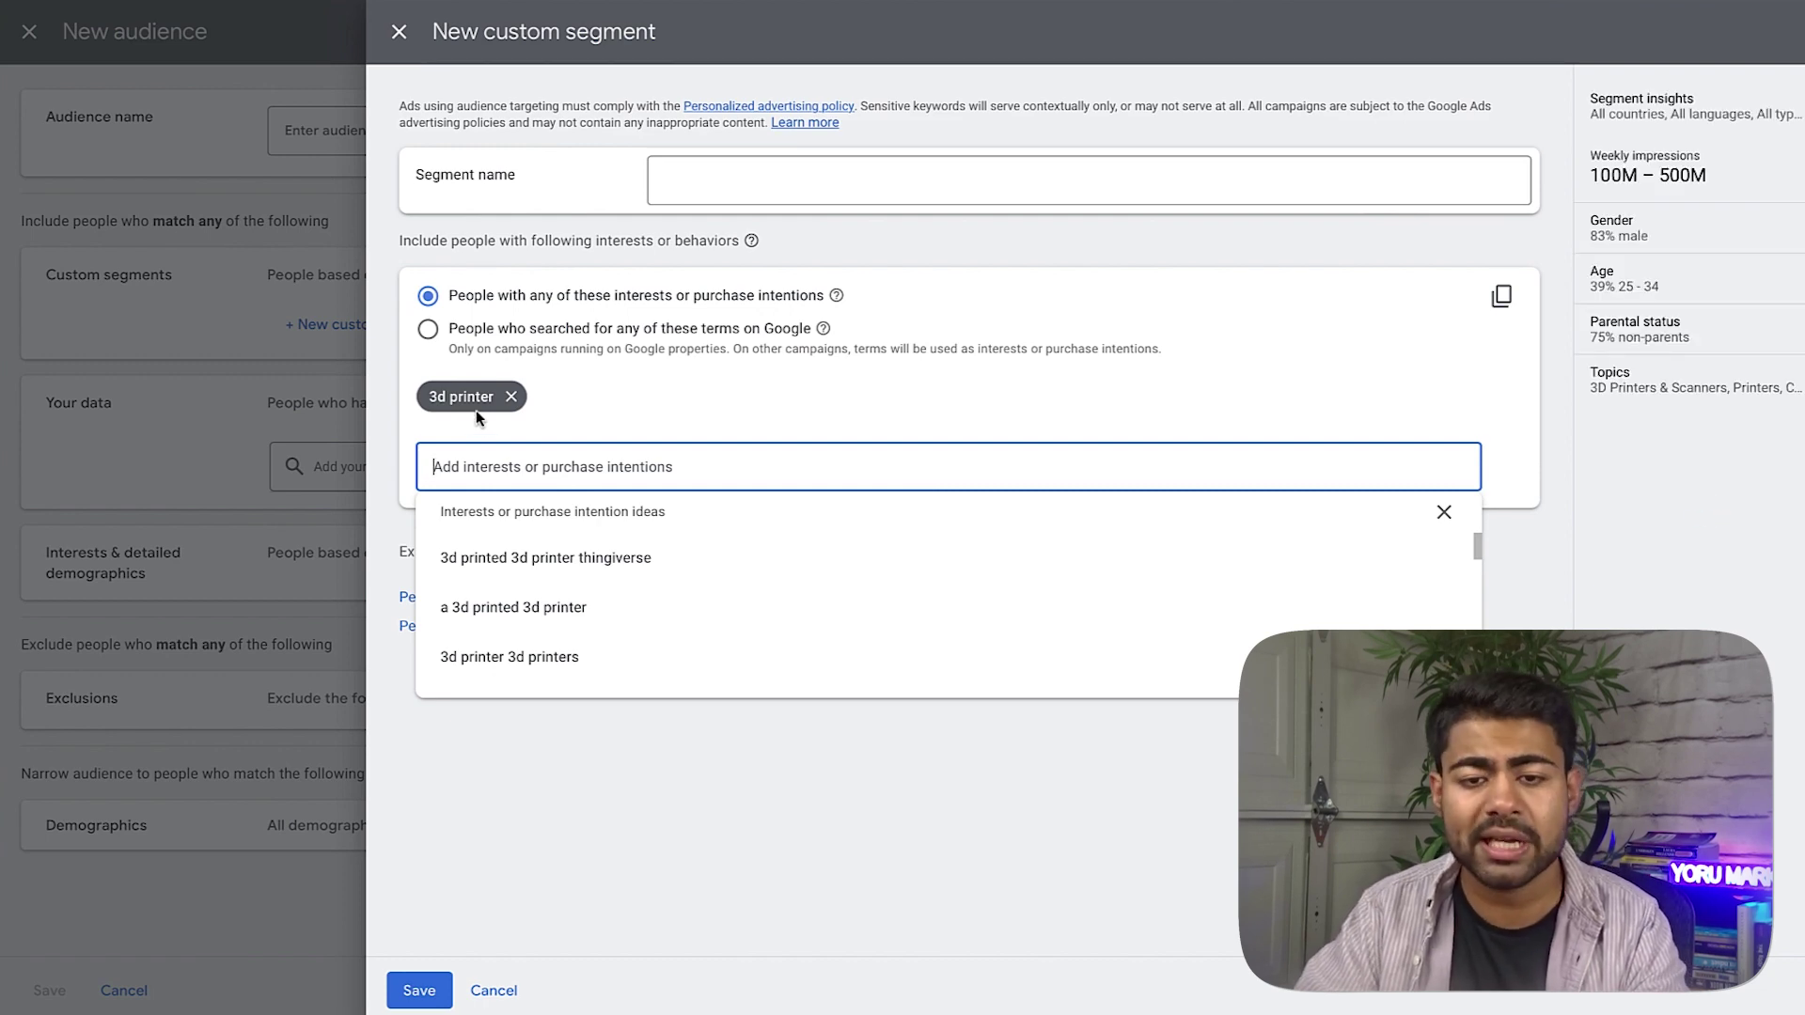
# Examine the segment insights for weekly impressions and the gender breakdown.
pyautogui.click(1121, 326)
pyautogui.moveTo(1600, 174); pyautogui.dragTo(1699, 155)
pyautogui.moveTo(1334, 188); pyautogui.dragTo(1563, 186)
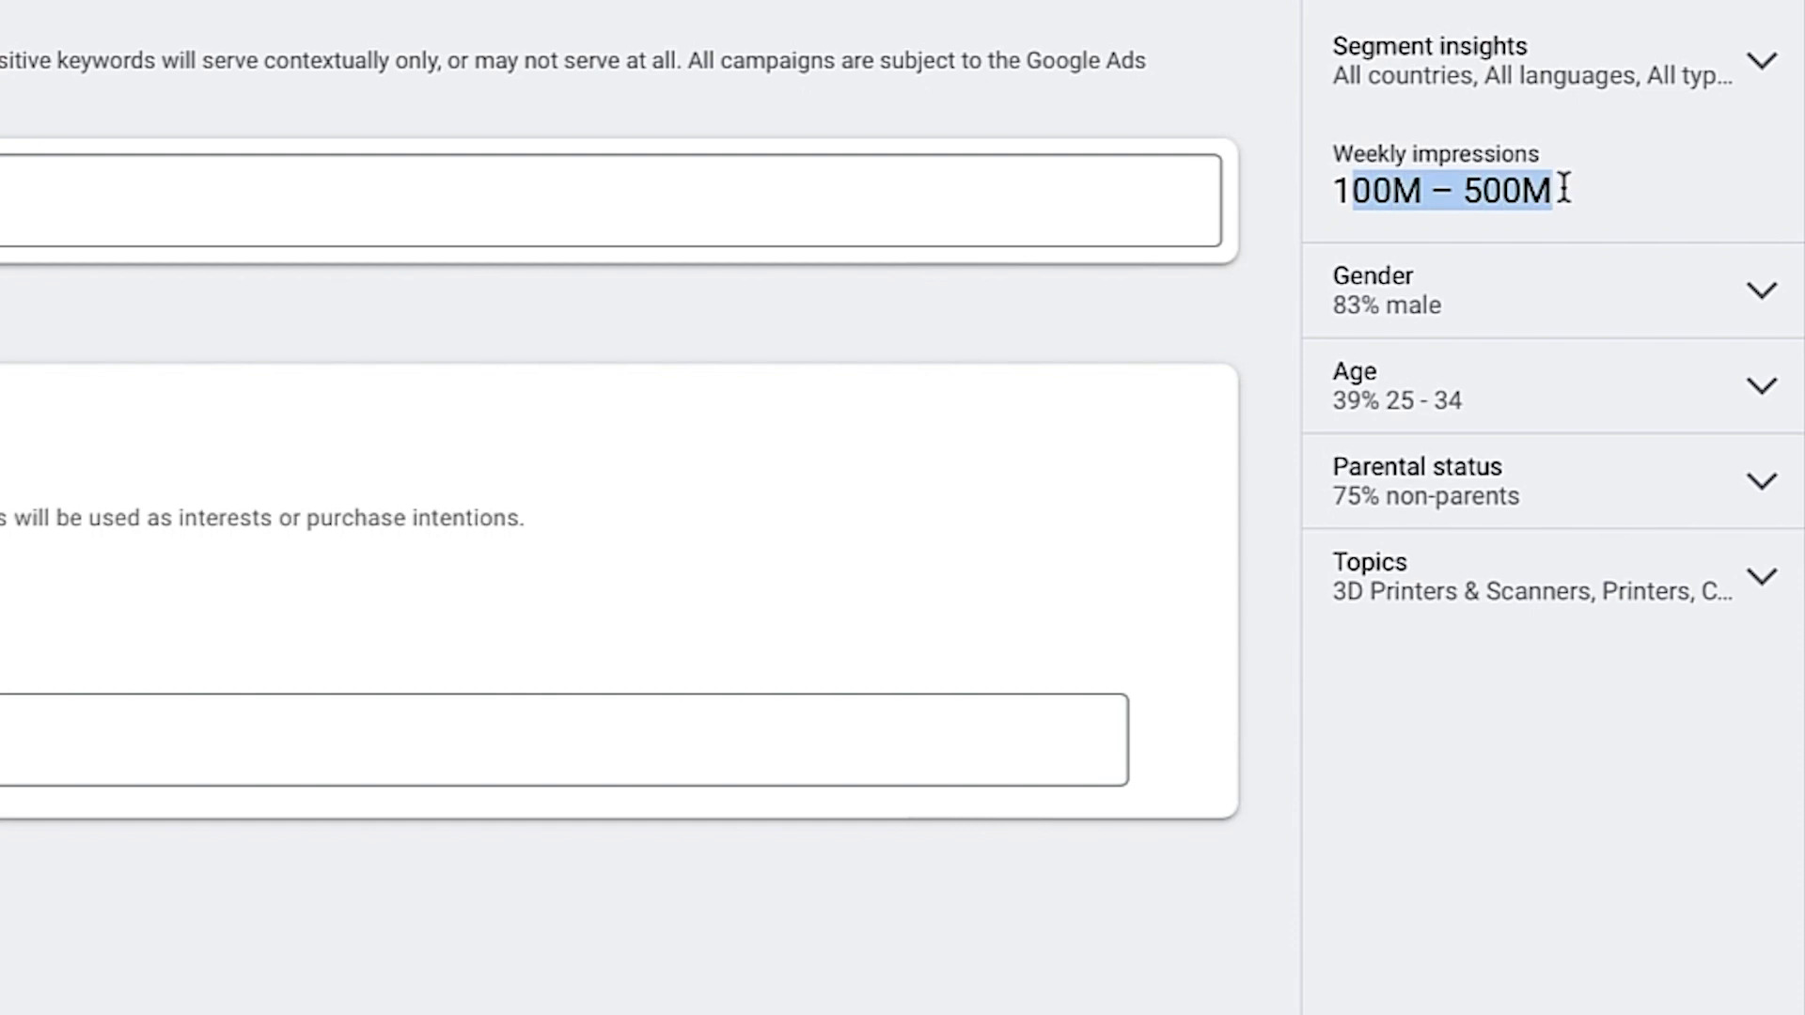
pyautogui.click(1565, 193)
pyautogui.click(1418, 298)
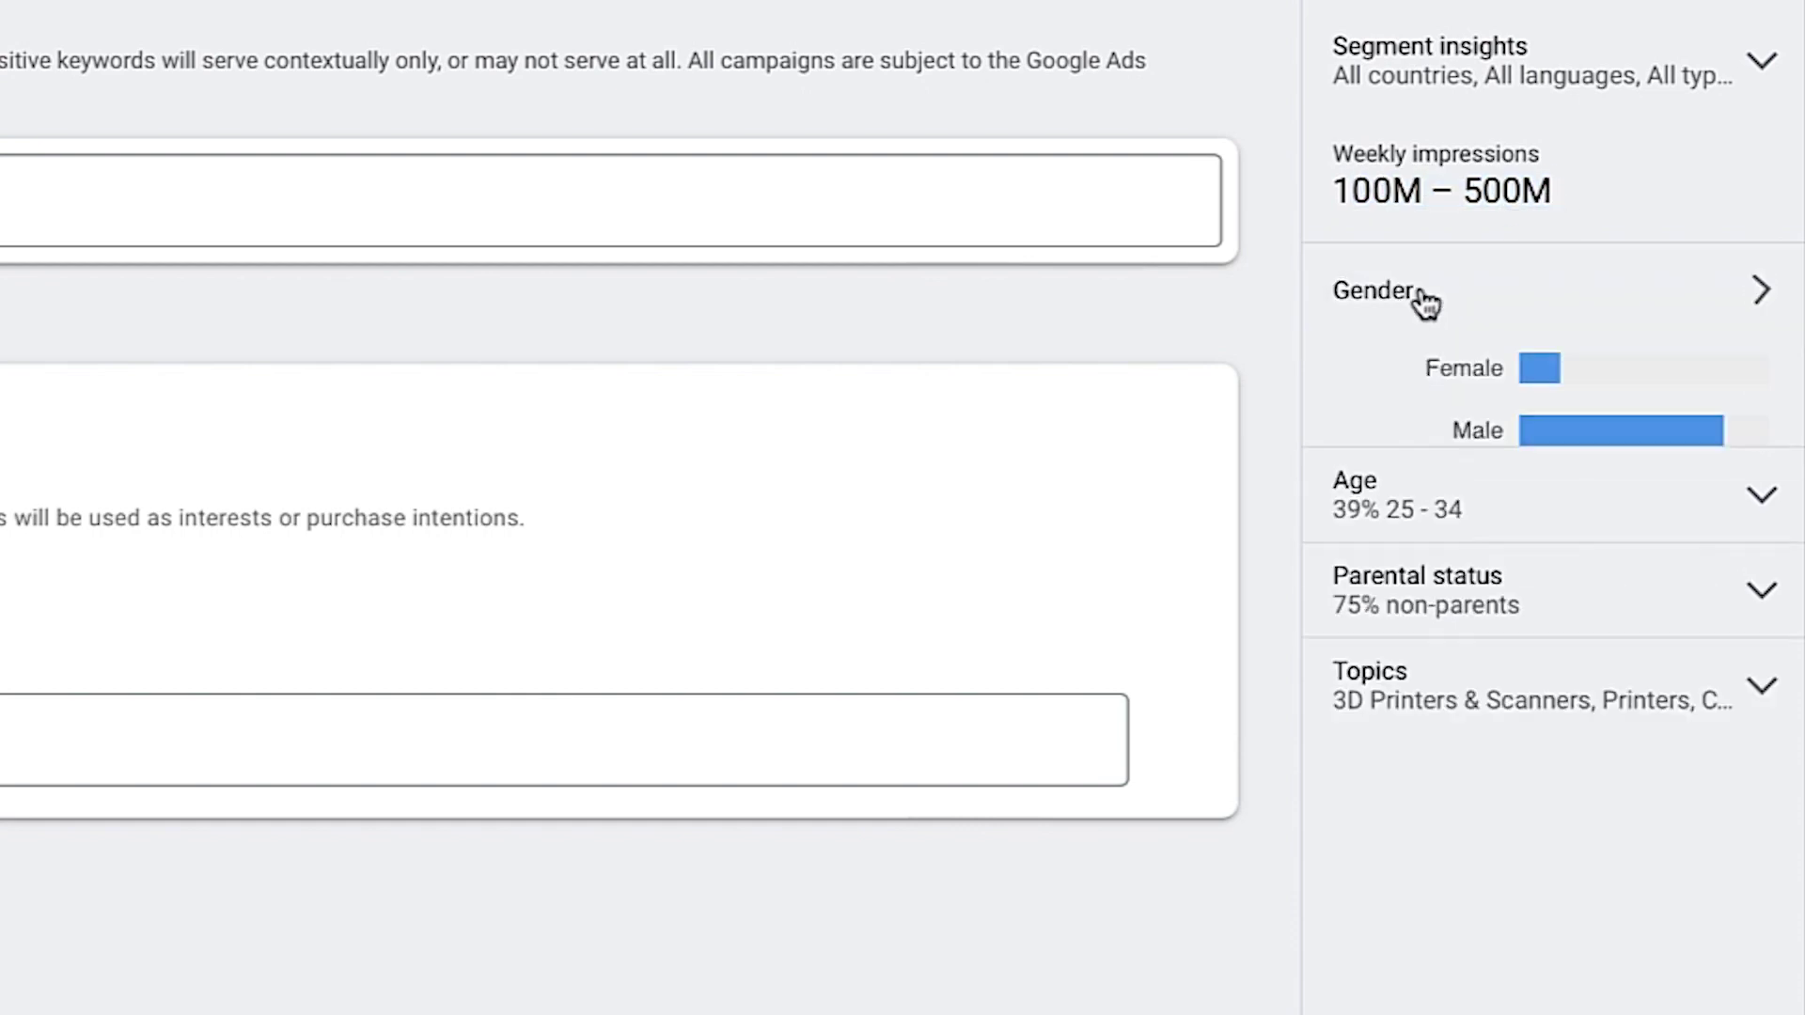
pyautogui.tripleClick(1455, 346)
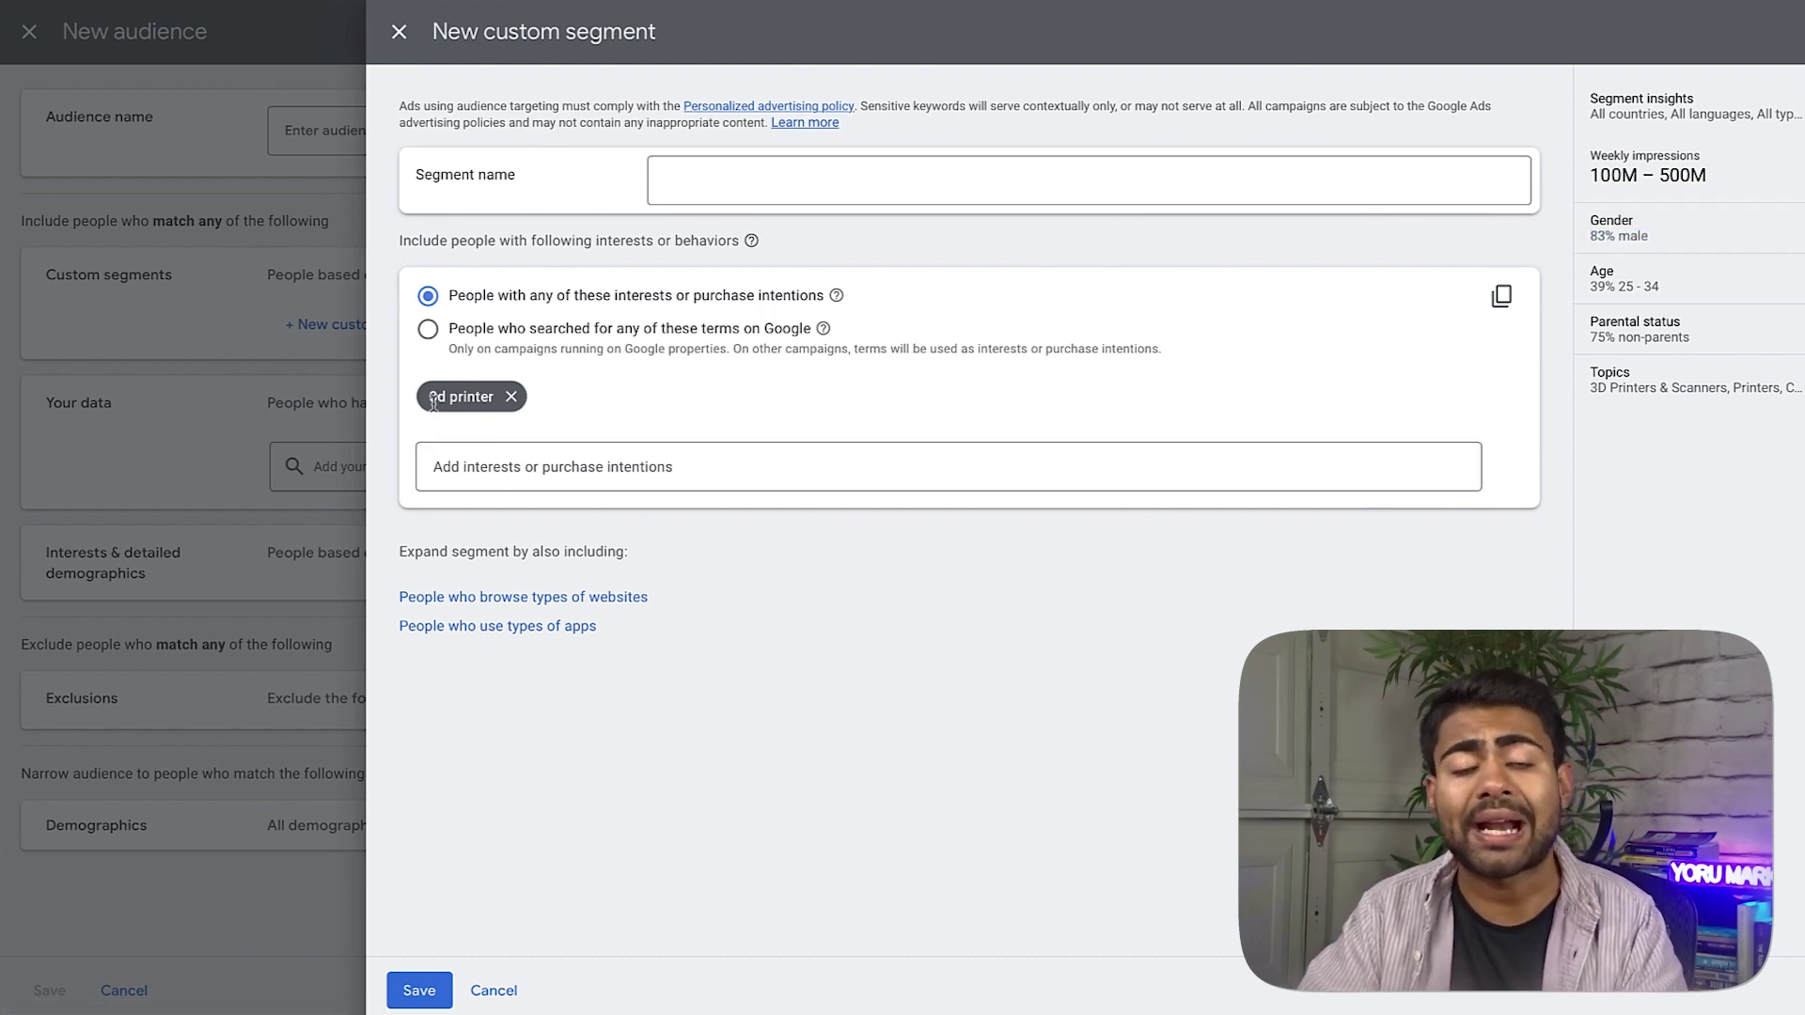
# Replace the "3d printer" interest keyword with "buy 3d printer".
pyautogui.moveTo(431, 395); pyautogui.dragTo(455, 406)
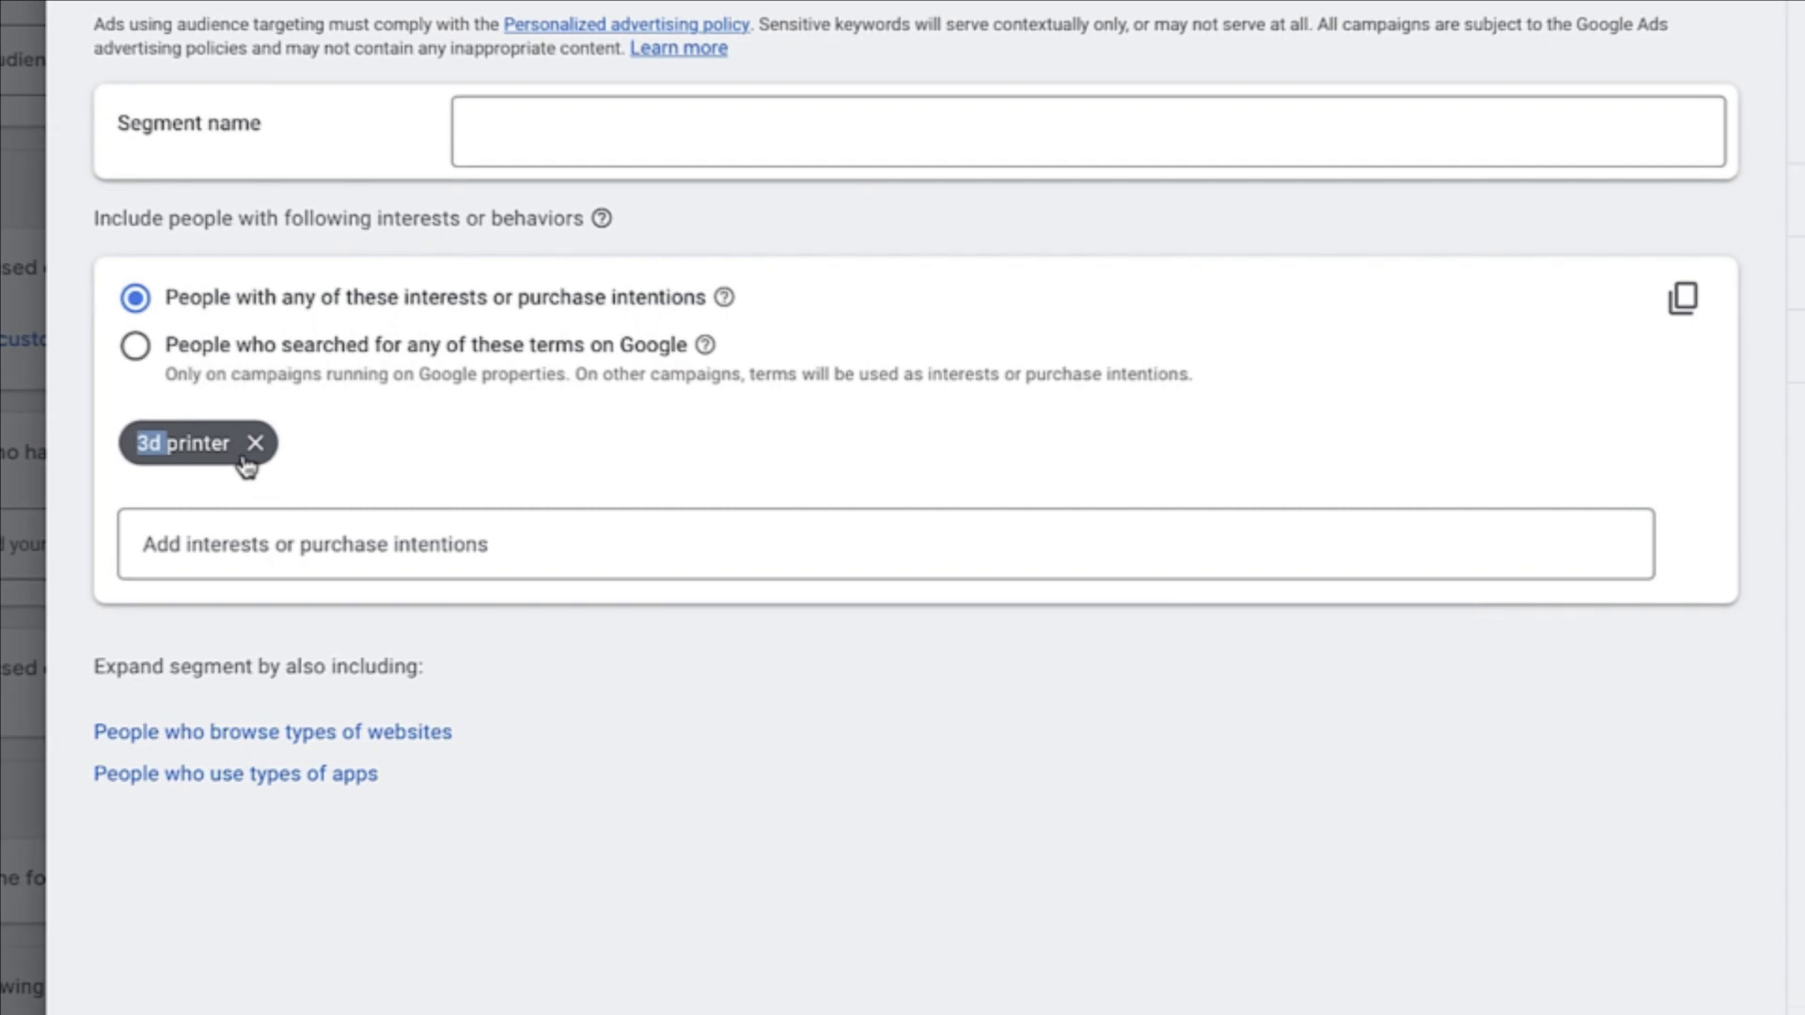
pyautogui.click(510, 396)
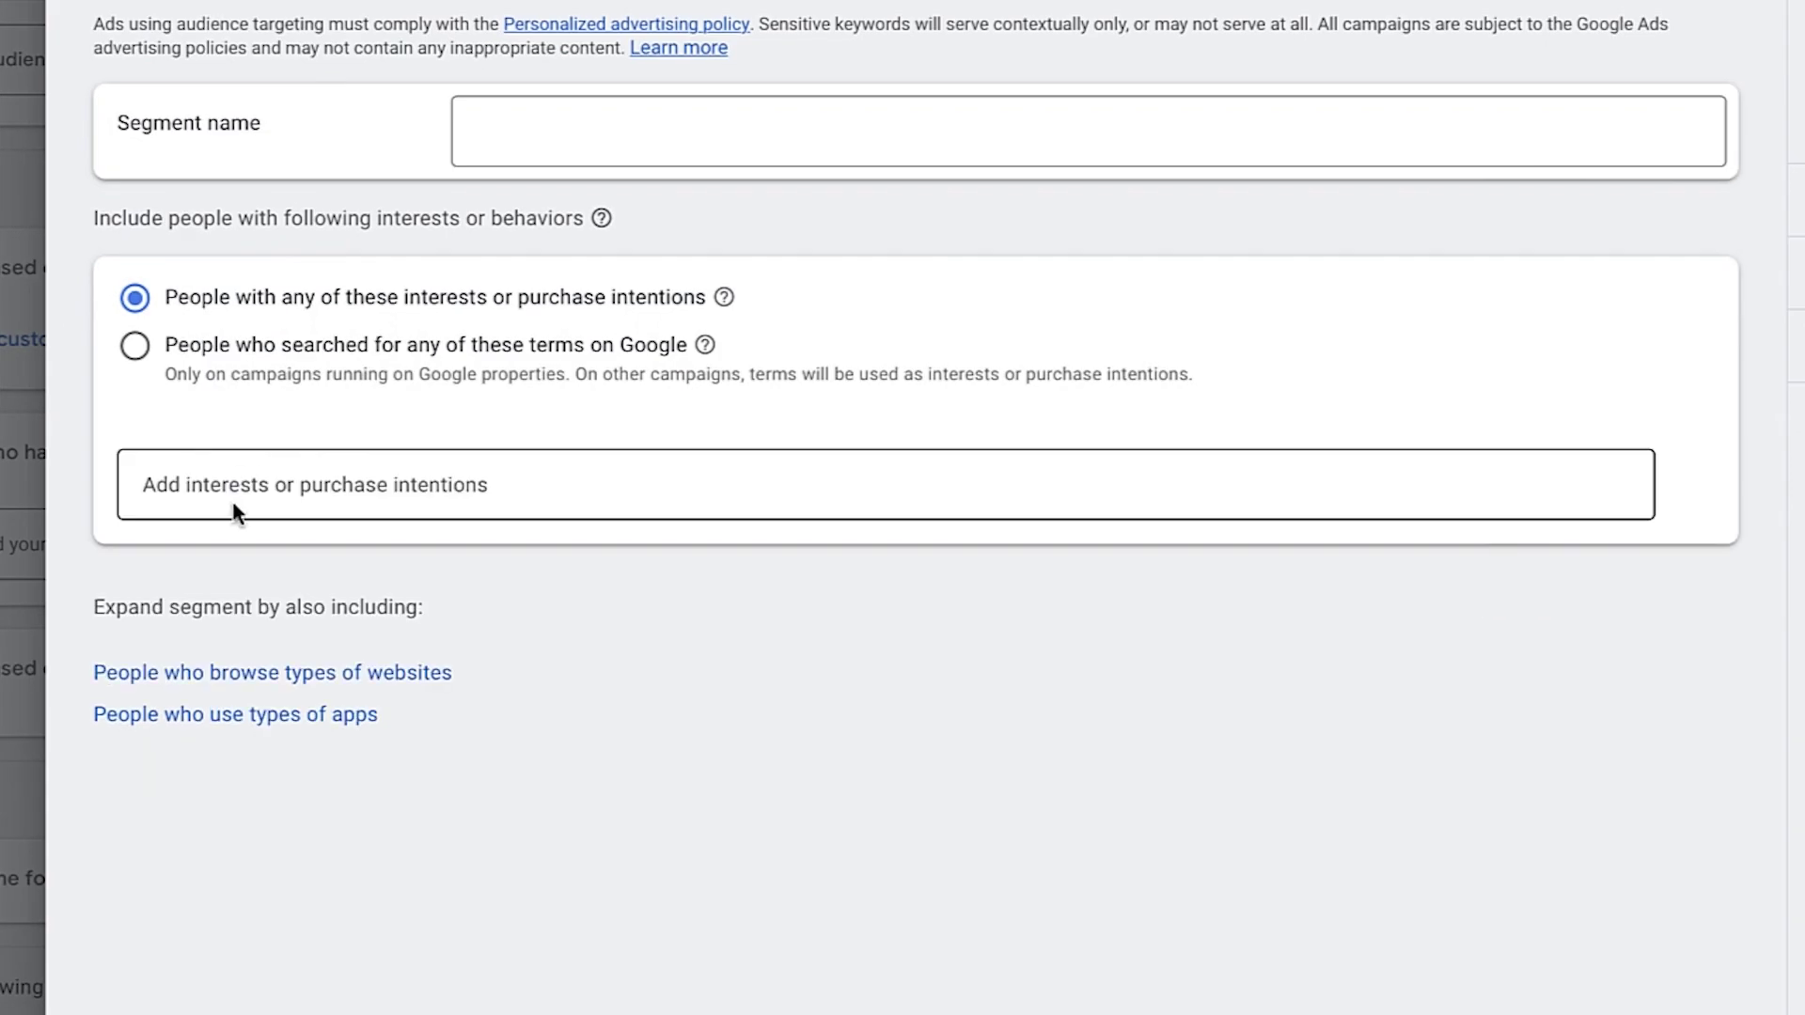
pyautogui.click(497, 442)
pyautogui.write('buy 3r')
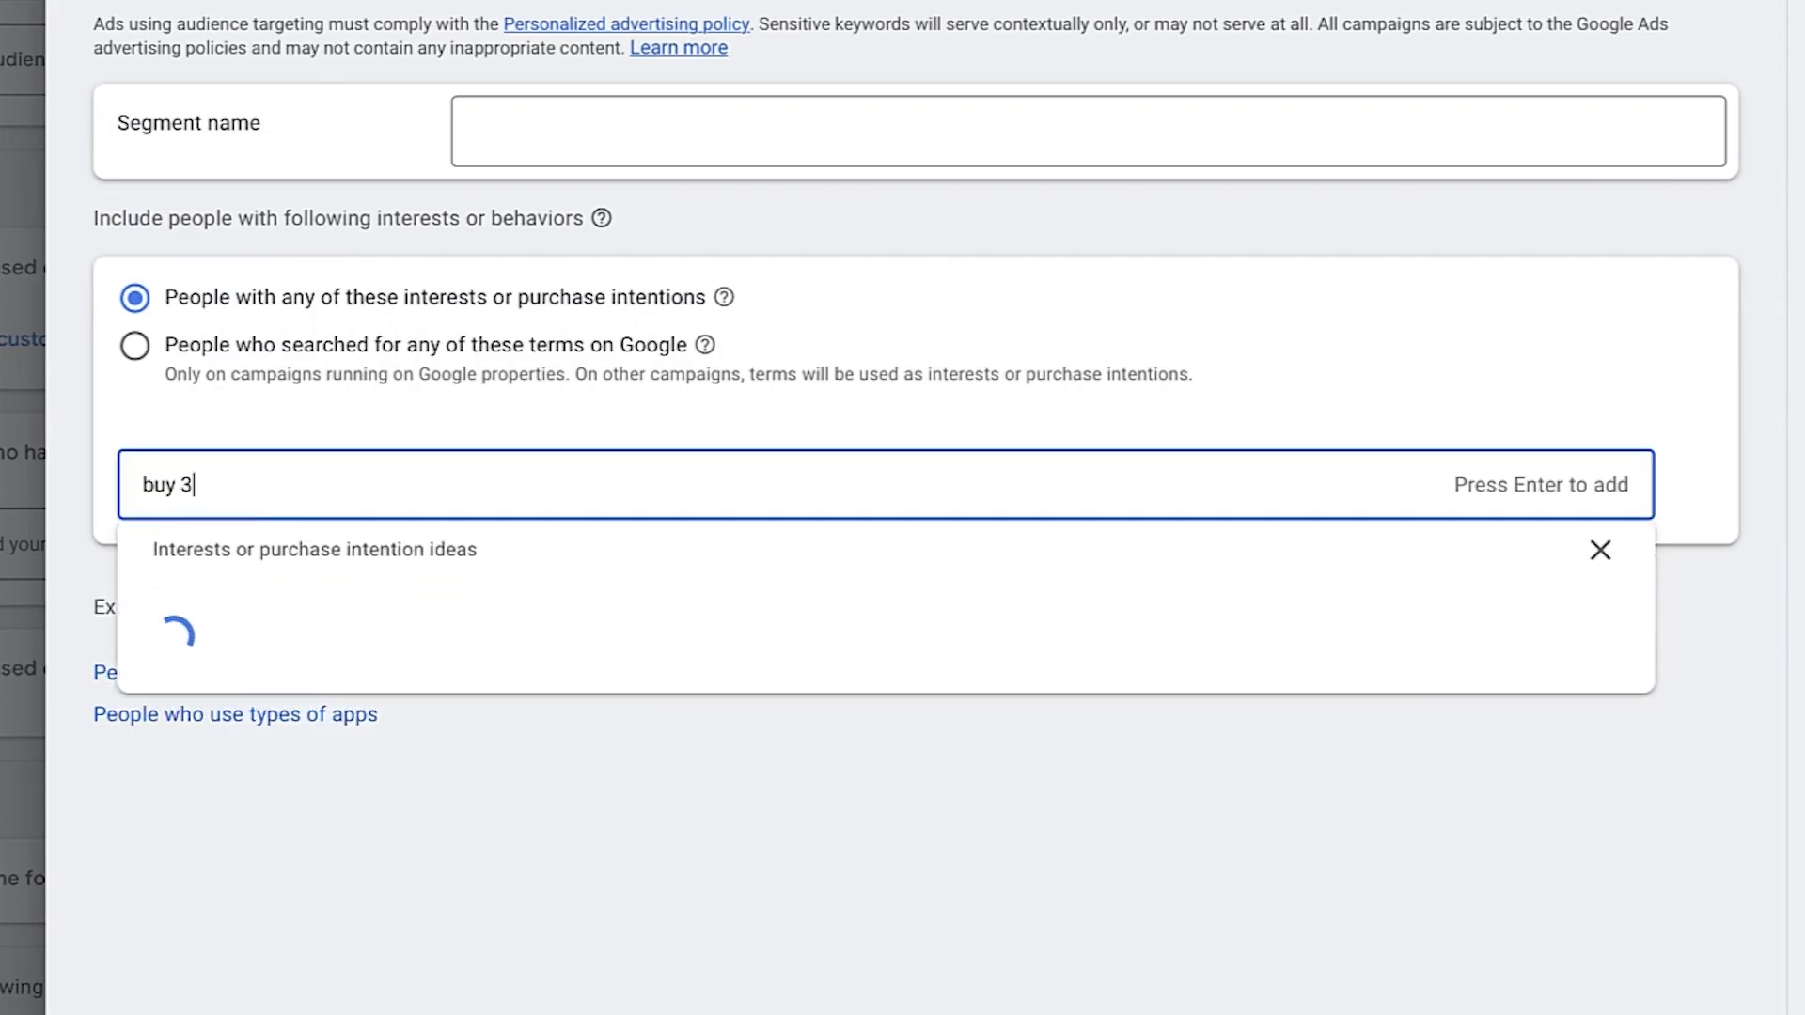
pyautogui.press('BackSpace')
pyautogui.write('d pr')
pyautogui.press('BackSpace')
pyautogui.press('BackSpace')
pyautogui.write('printer')
pyautogui.press('Return')
# Add "3d printer" as a second interest keyword alongside "buy 3d printer".
pyautogui.write('3d ')
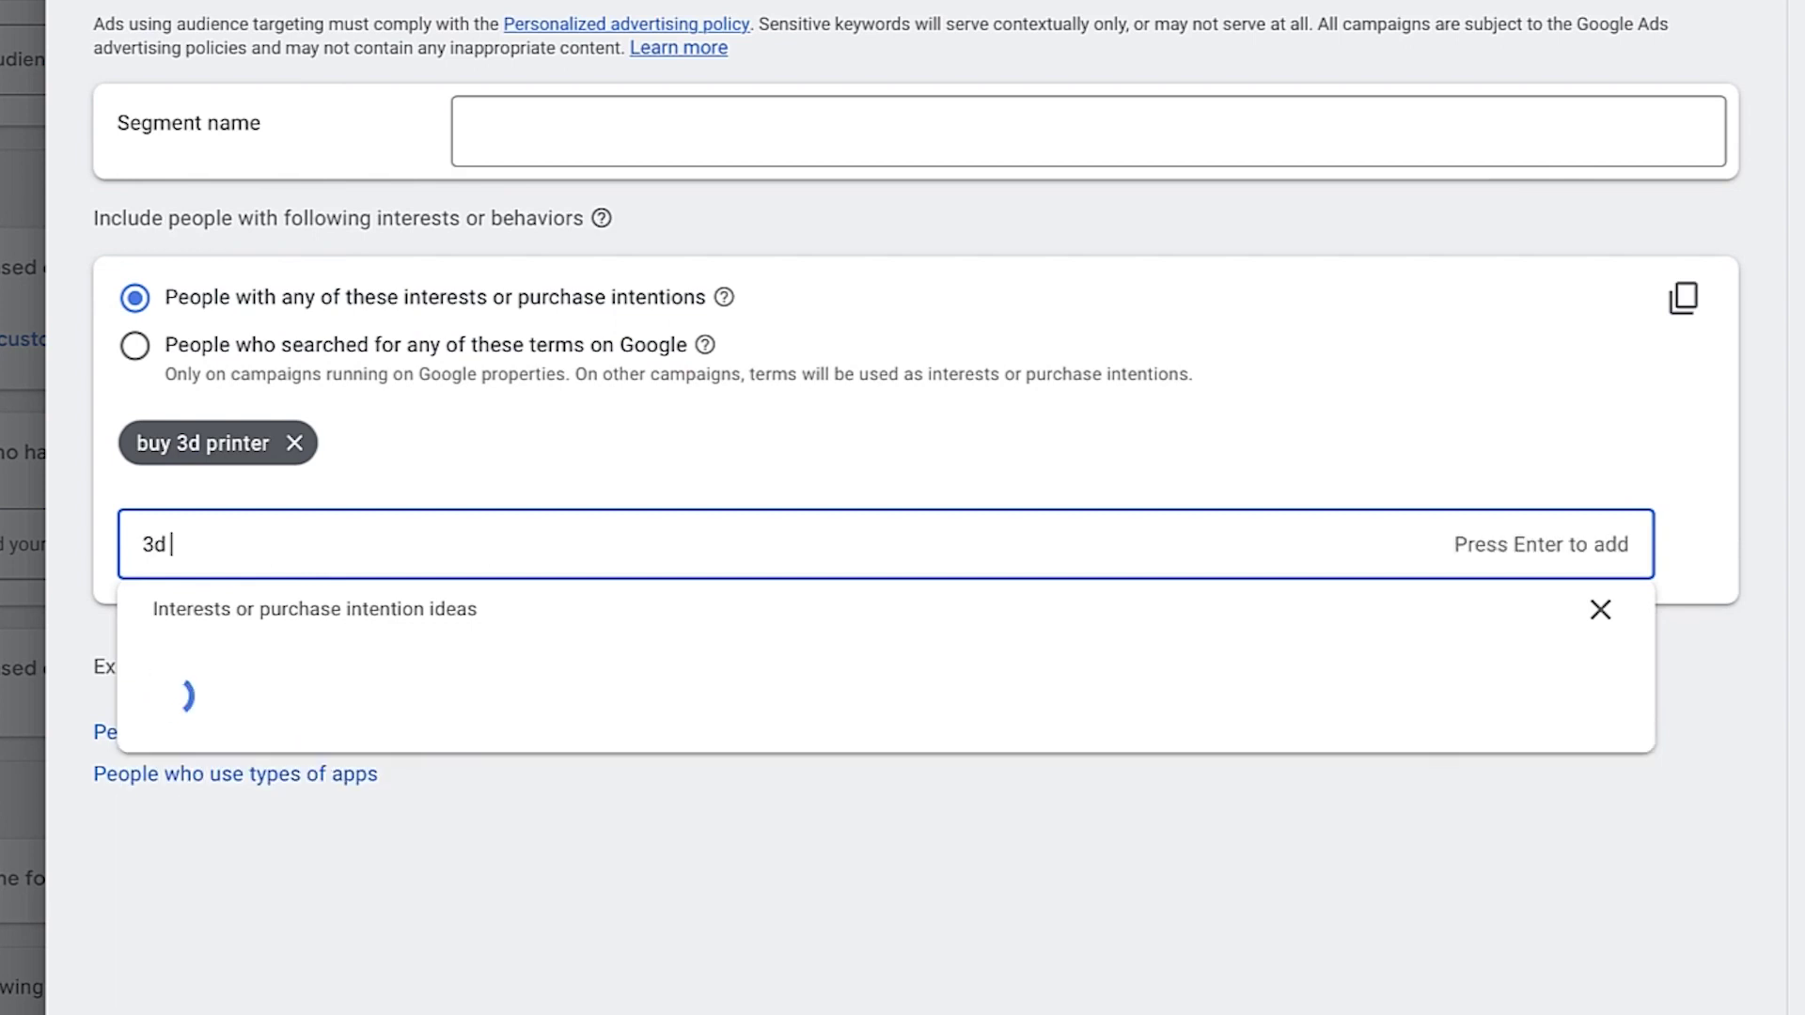
pyautogui.write('printer')
pyautogui.press('Return')
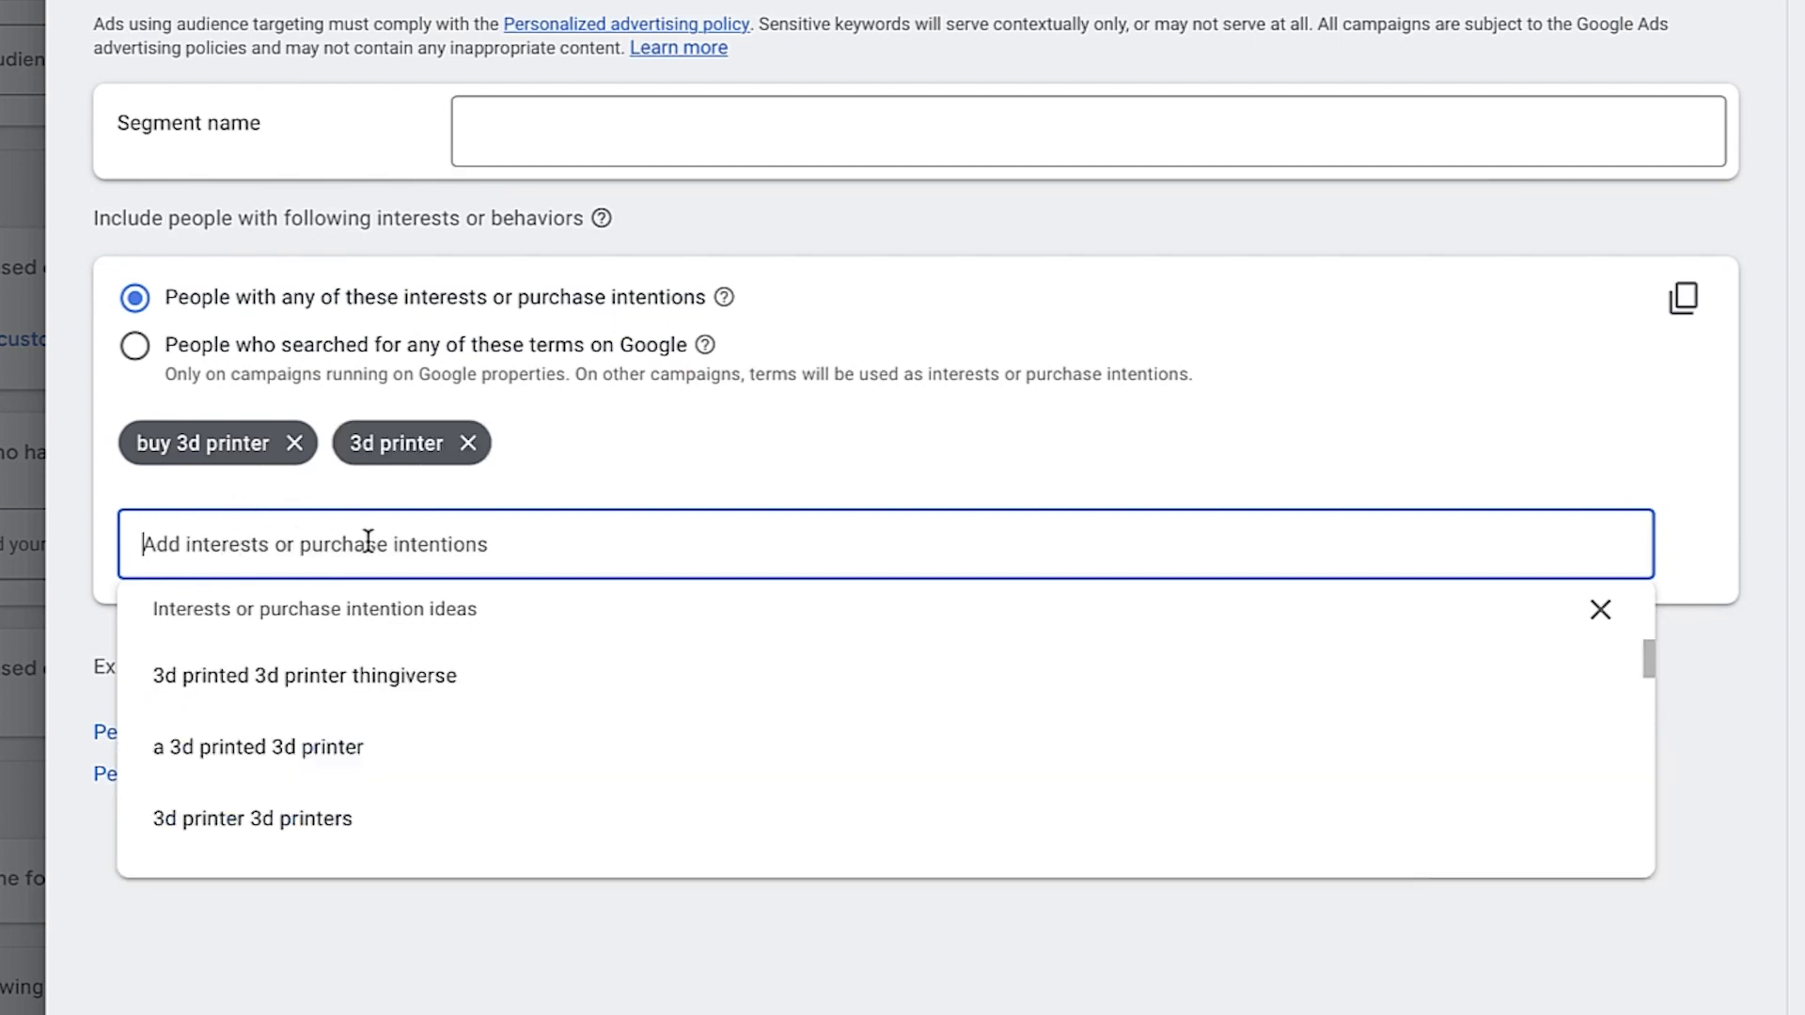
# Check the weekly impressions estimate and remove the "buy 3d printer" interest keyword.
pyautogui.click(513, 966)
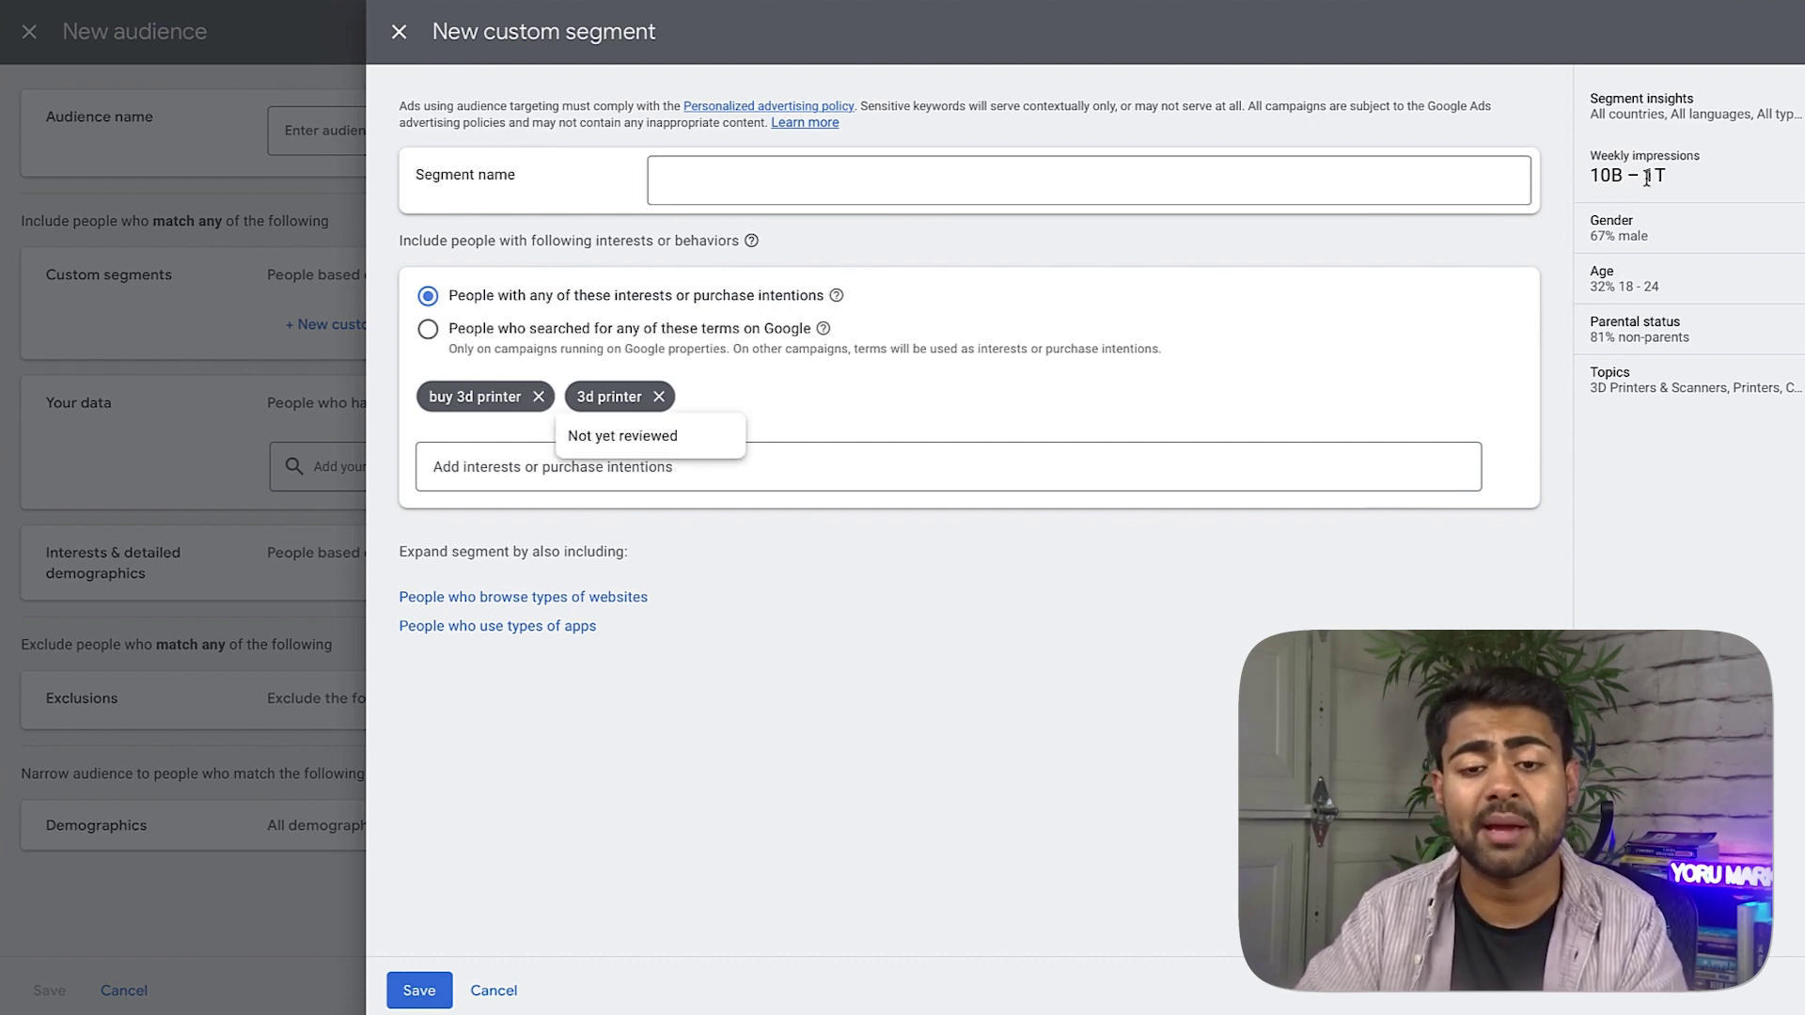
pyautogui.moveTo(1692, 177); pyautogui.dragTo(1618, 175)
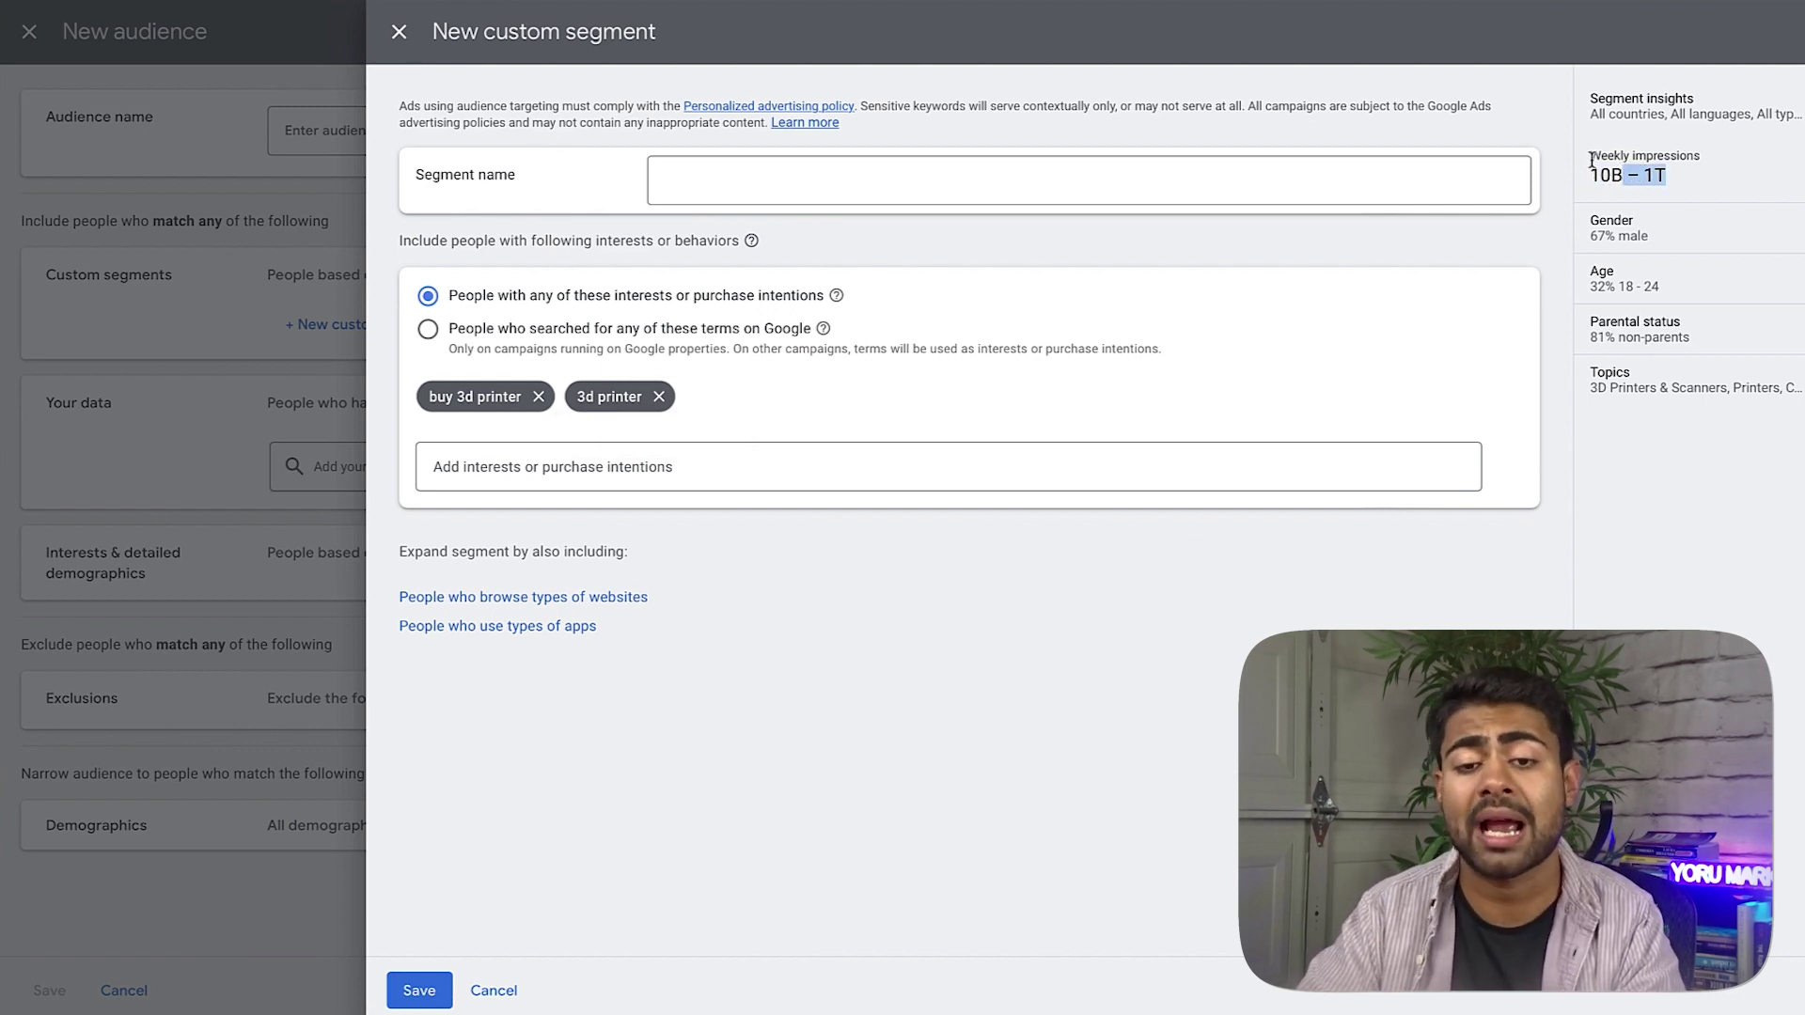
pyautogui.click(539, 396)
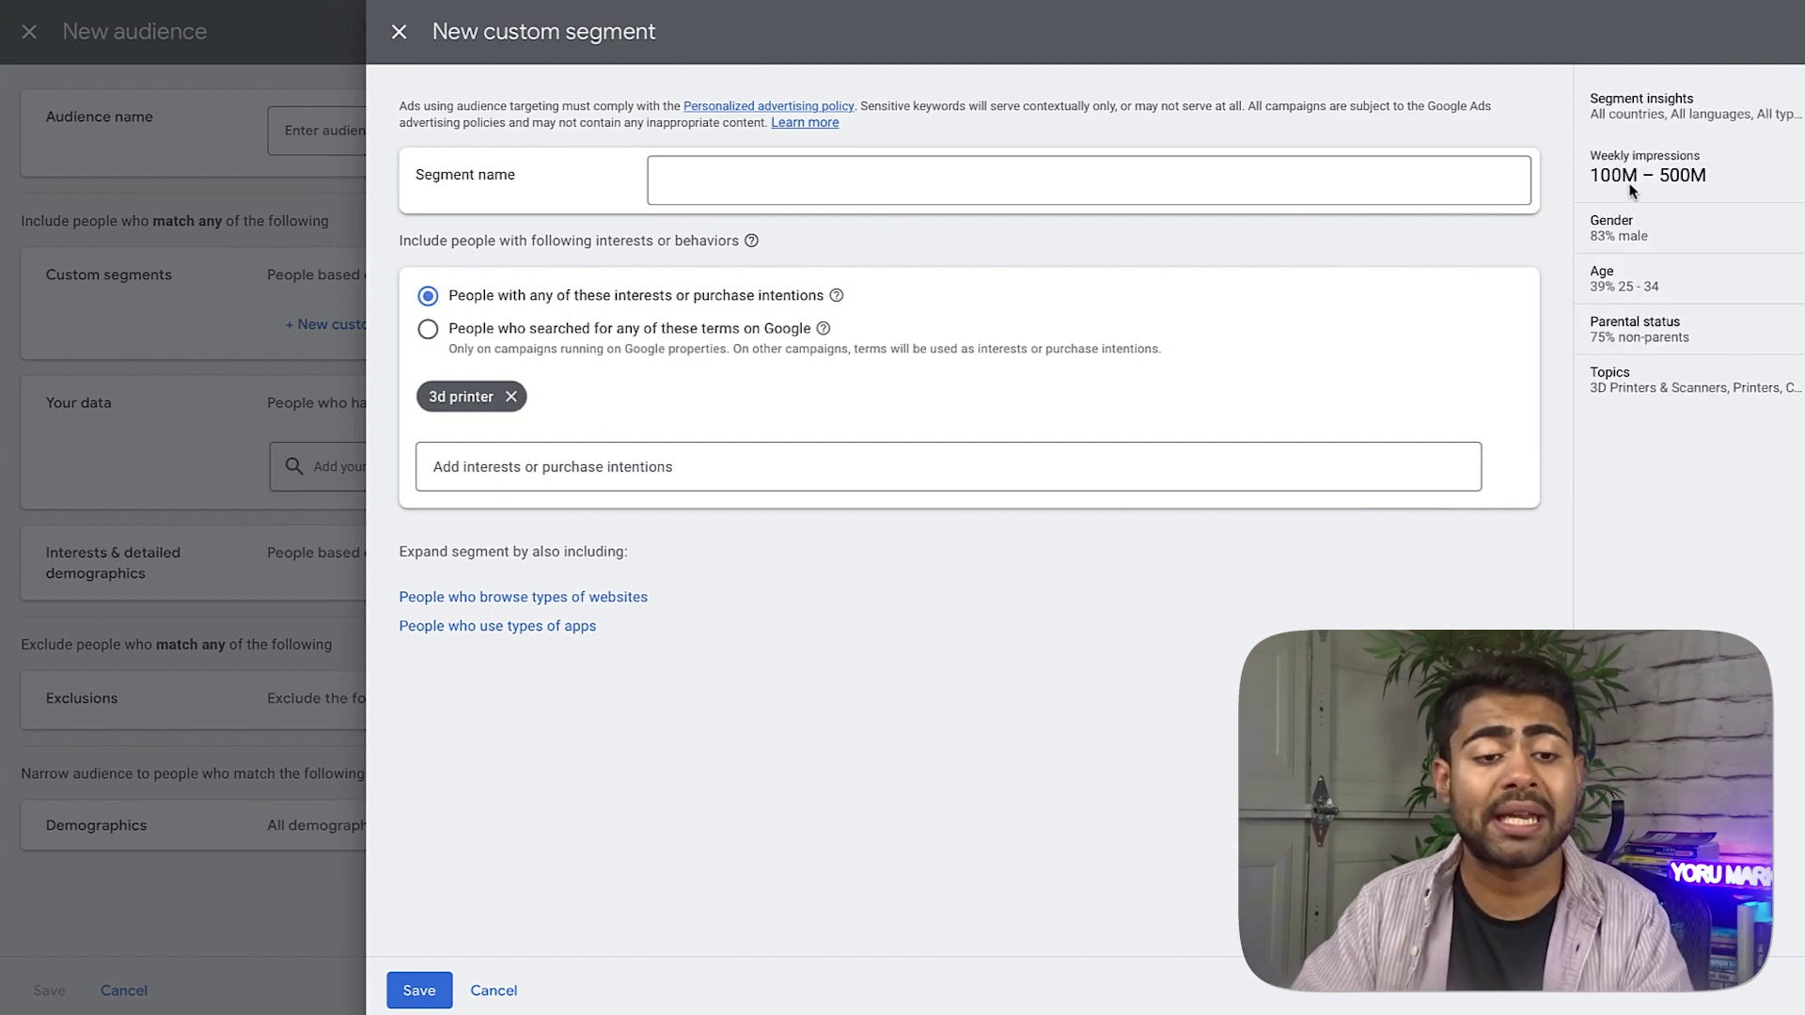
# Name the custom segment "3d Printer".
pyautogui.click(921, 196)
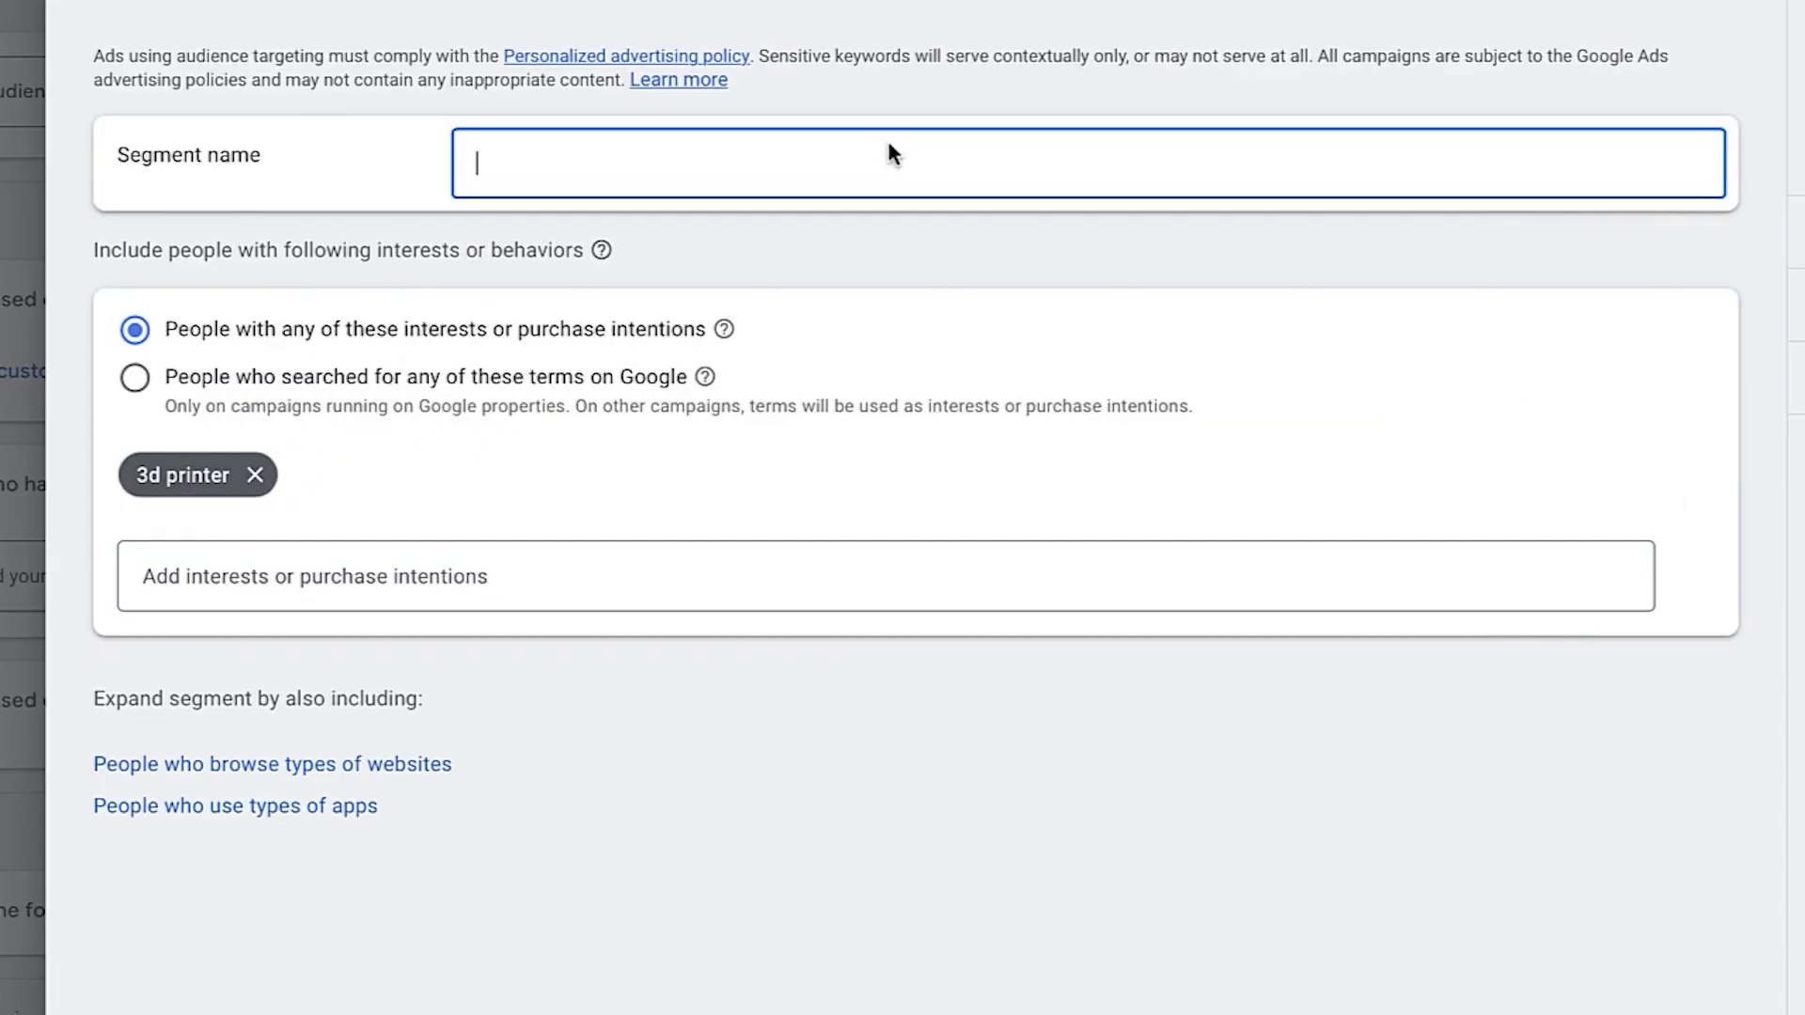
pyautogui.write('3d')
pyautogui.press('BackSpace')
pyautogui.press('BackSpace')
pyautogui.write('d p')
pyautogui.press('BackSpace')
pyautogui.press('BackSpace')
pyautogui.press('BackSpace')
pyautogui.press('BackSpace')
pyautogui.write('3d Printer')
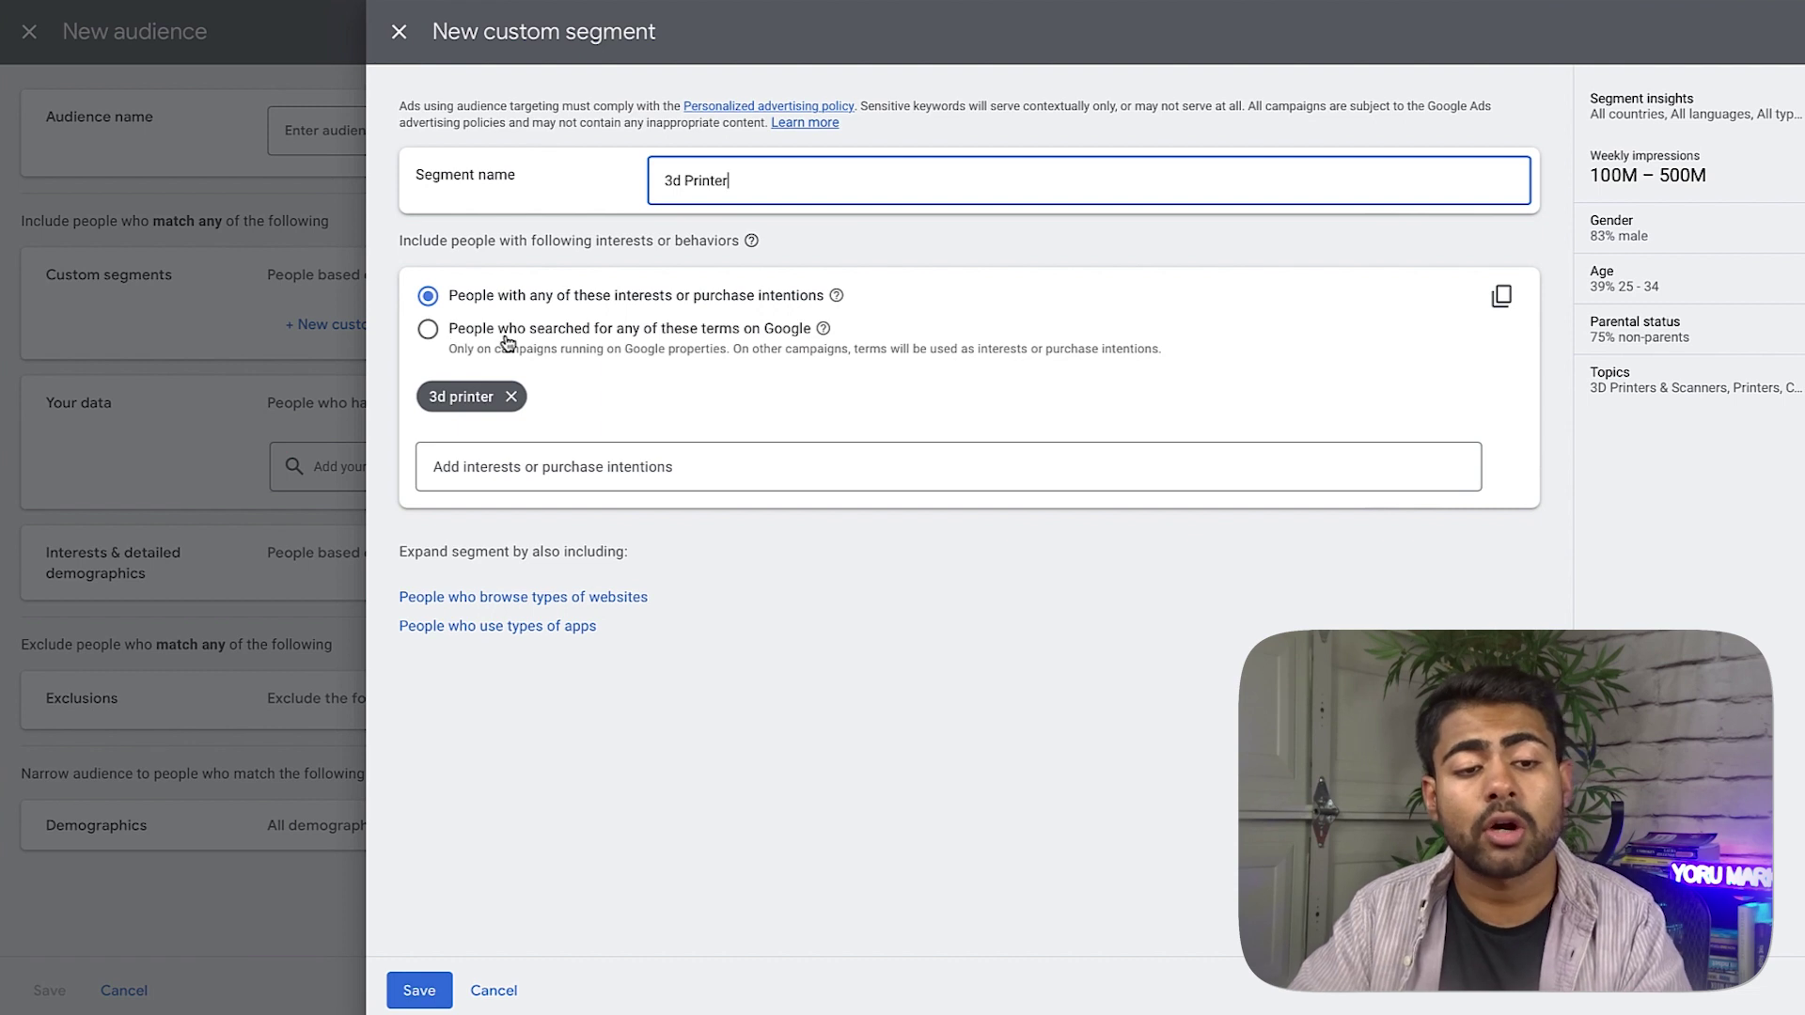
# Switch the segment to people who searched for any of these terms on Google and add the term "buy 3d printer".
pyautogui.click(723, 335)
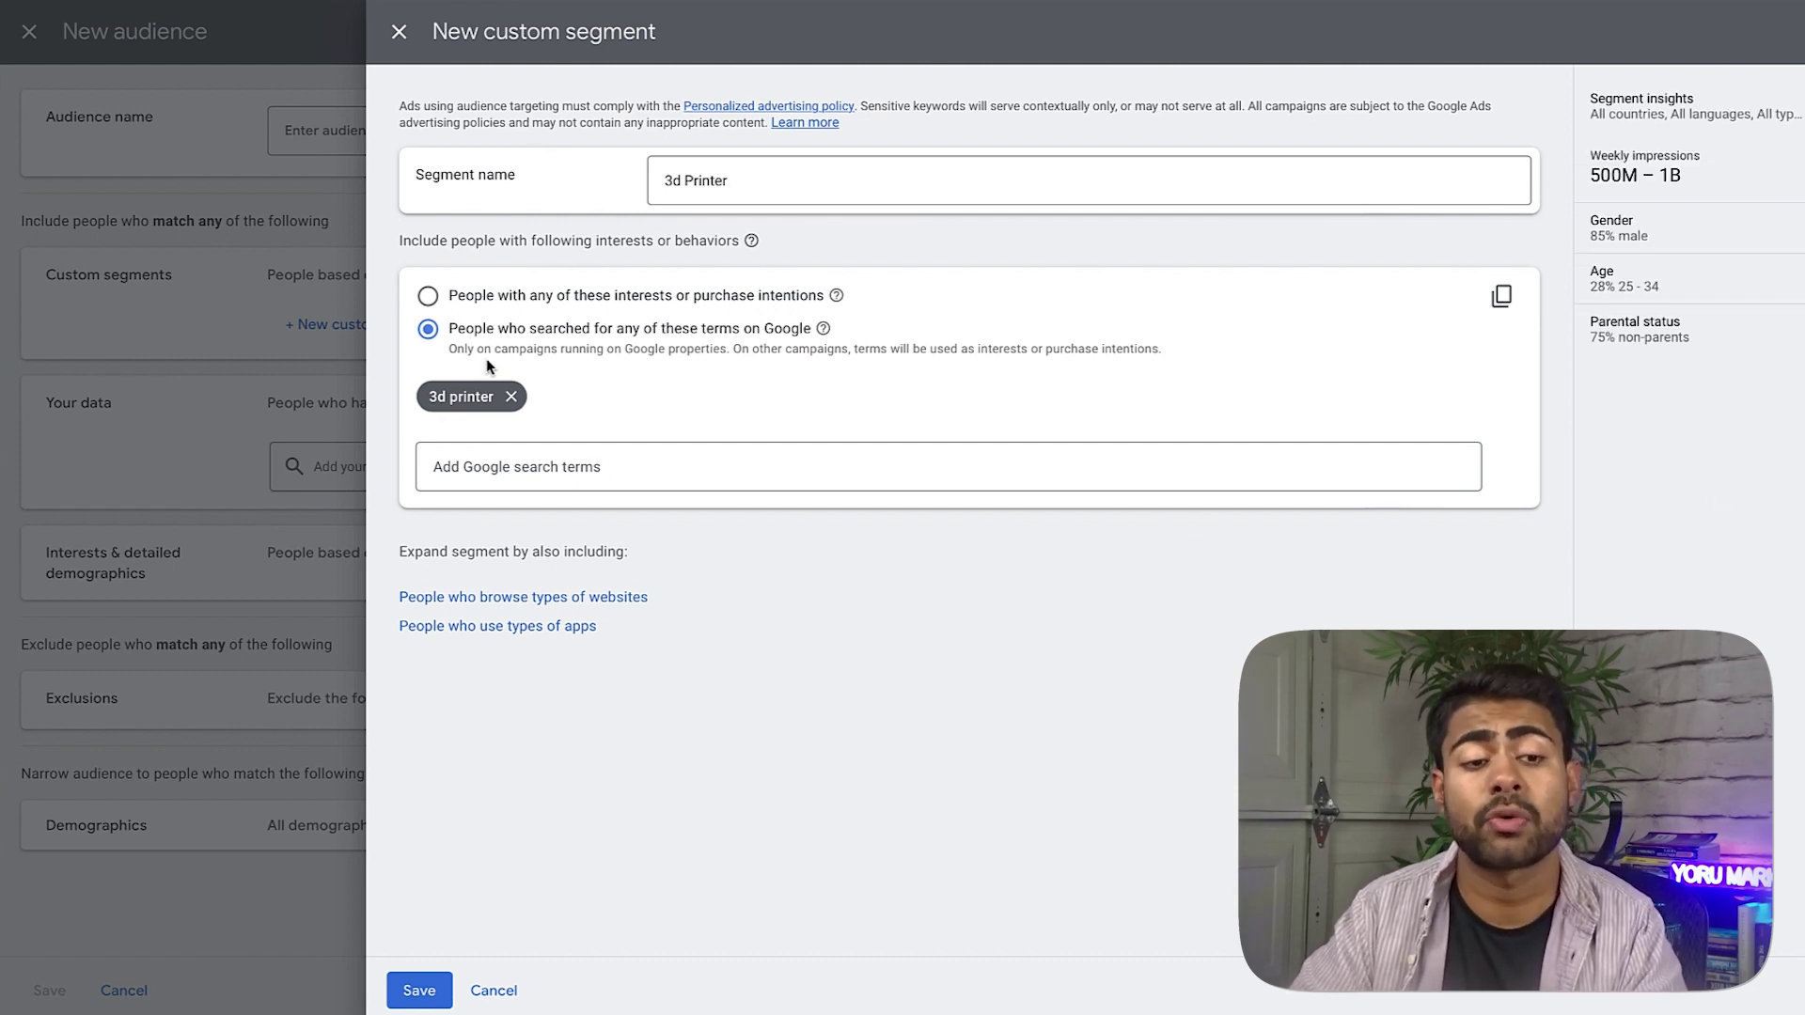
pyautogui.click(490, 467)
pyautogui.write('bu')
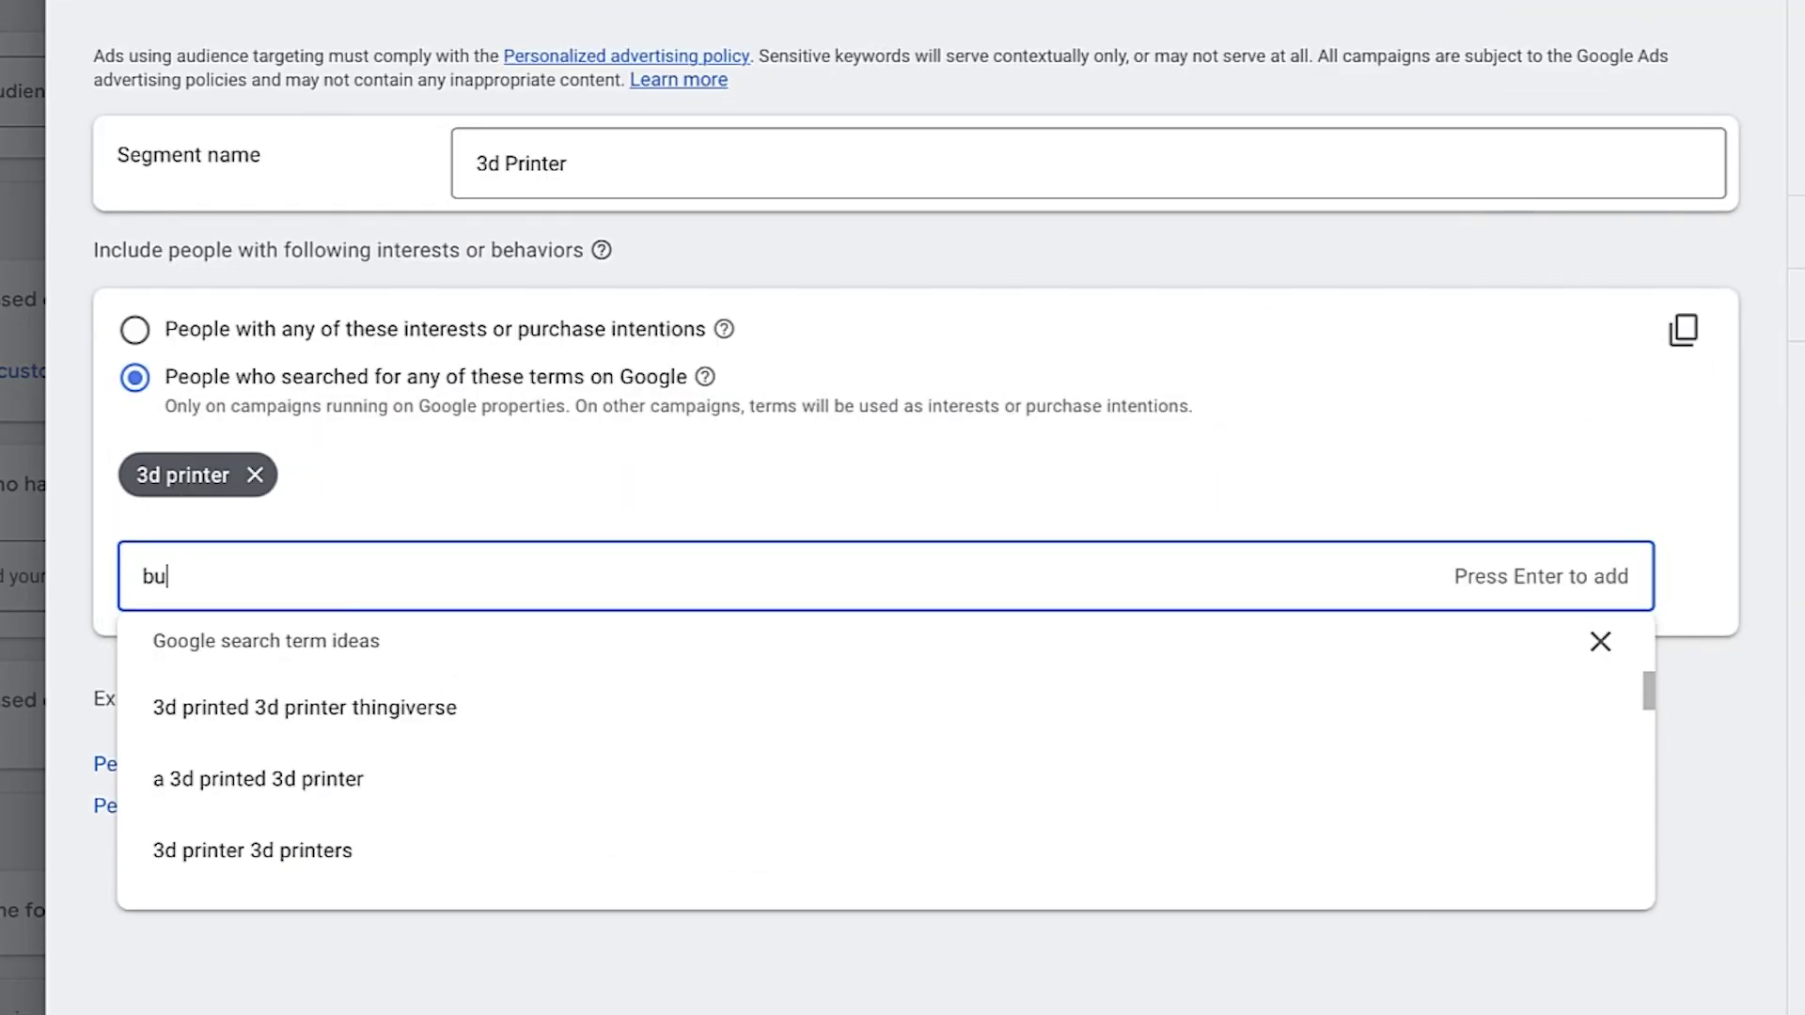
pyautogui.write('y 3d printer')
pyautogui.press('Return')
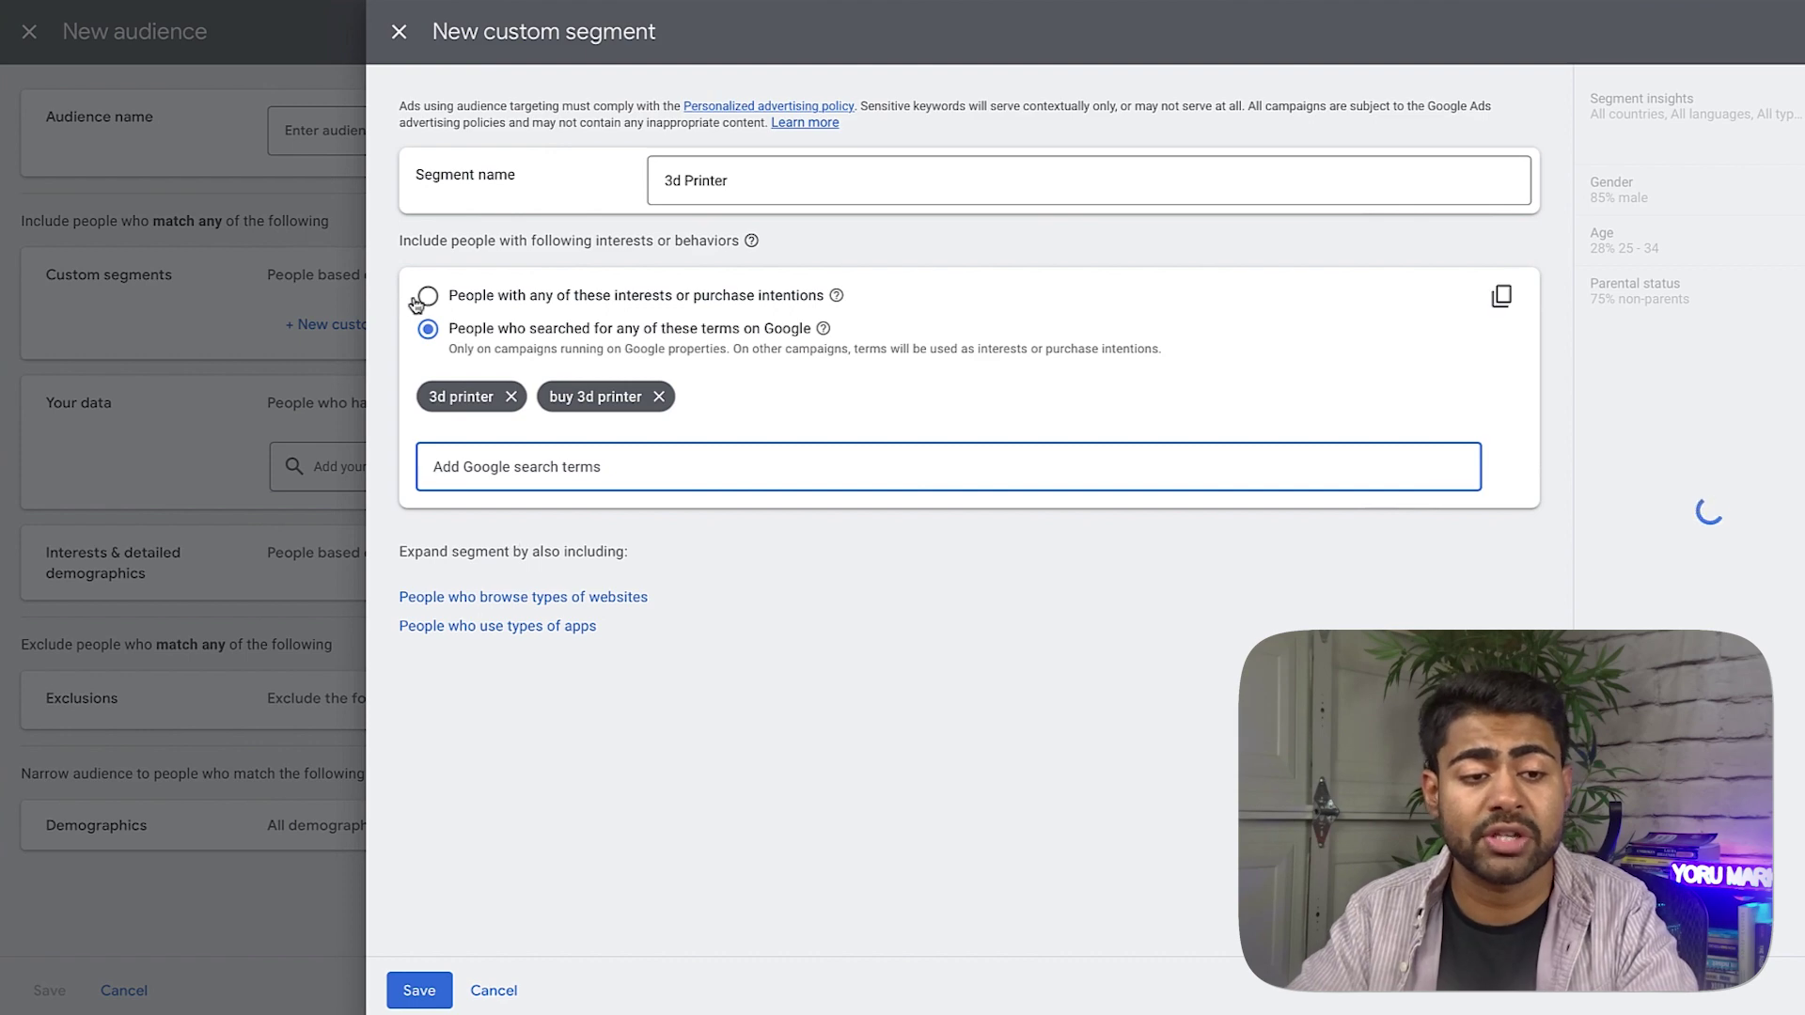
# Read the help text explaining the option for people who searched for any of these terms on Google.
pyautogui.moveTo(822, 330)
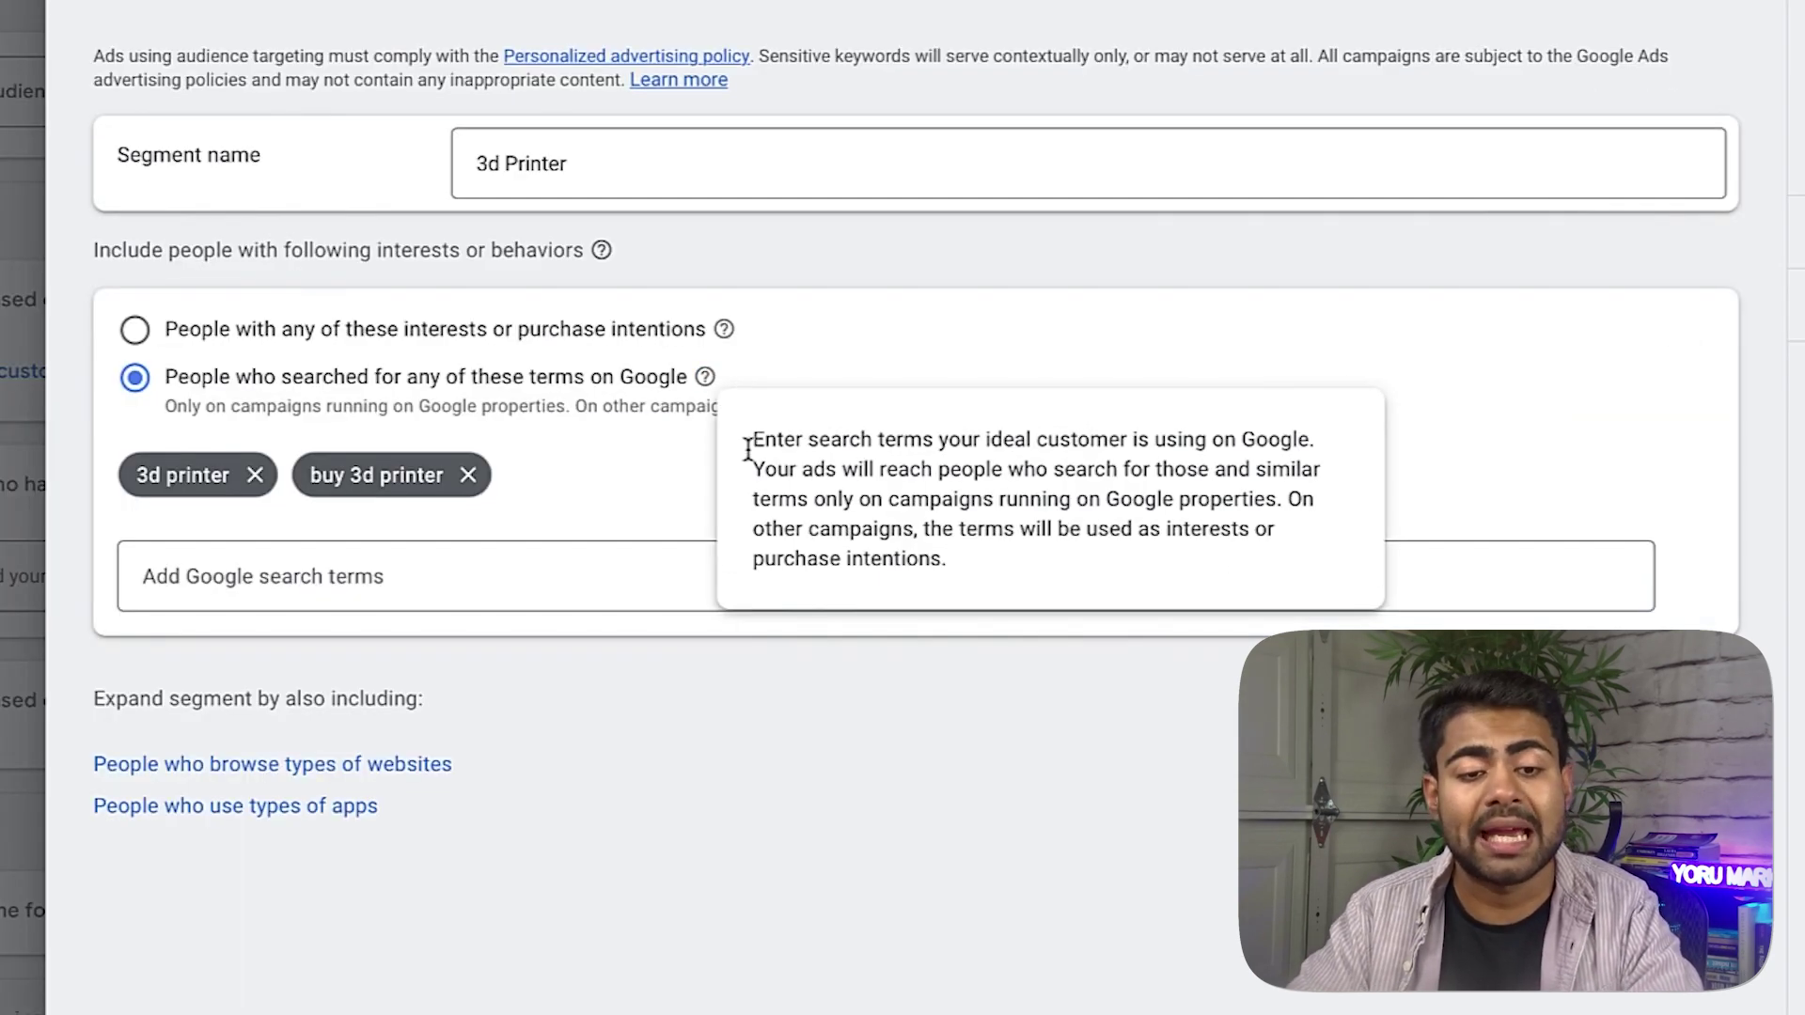
pyautogui.moveTo(747, 449); pyautogui.dragTo(1250, 449)
pyautogui.moveTo(797, 470); pyautogui.dragTo(960, 448)
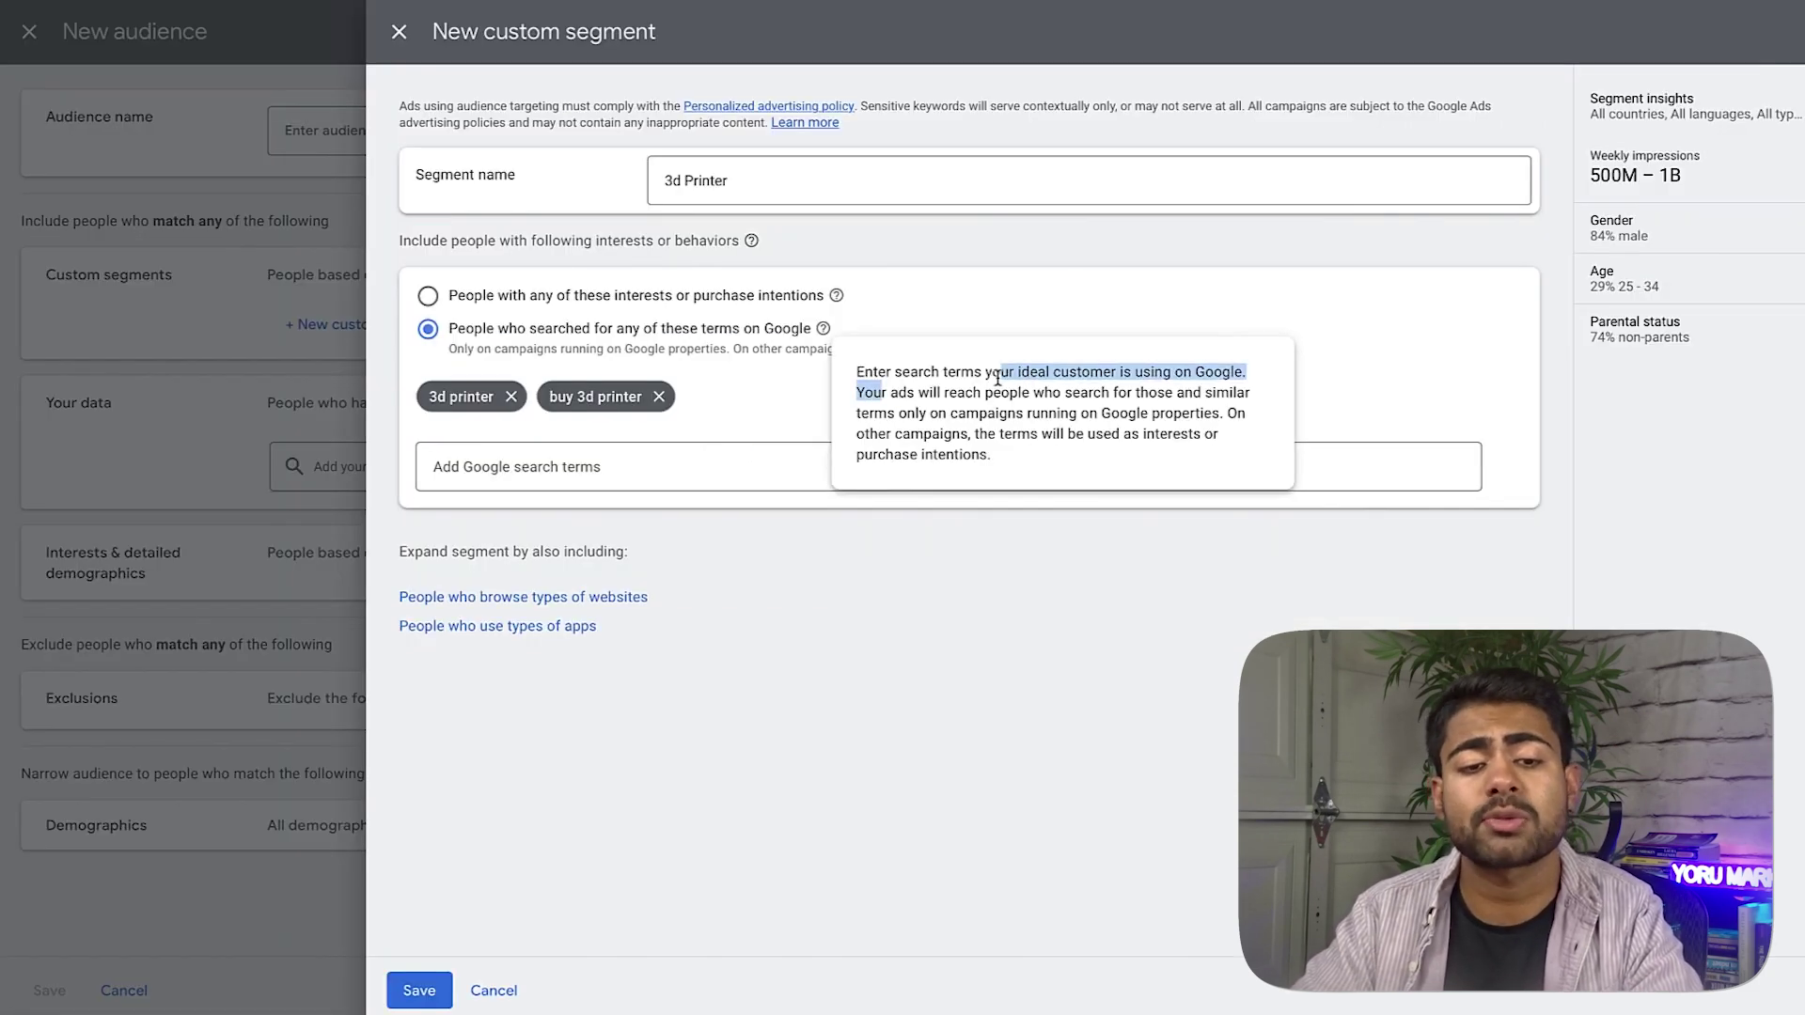
pyautogui.moveTo(998, 378); pyautogui.dragTo(1225, 410)
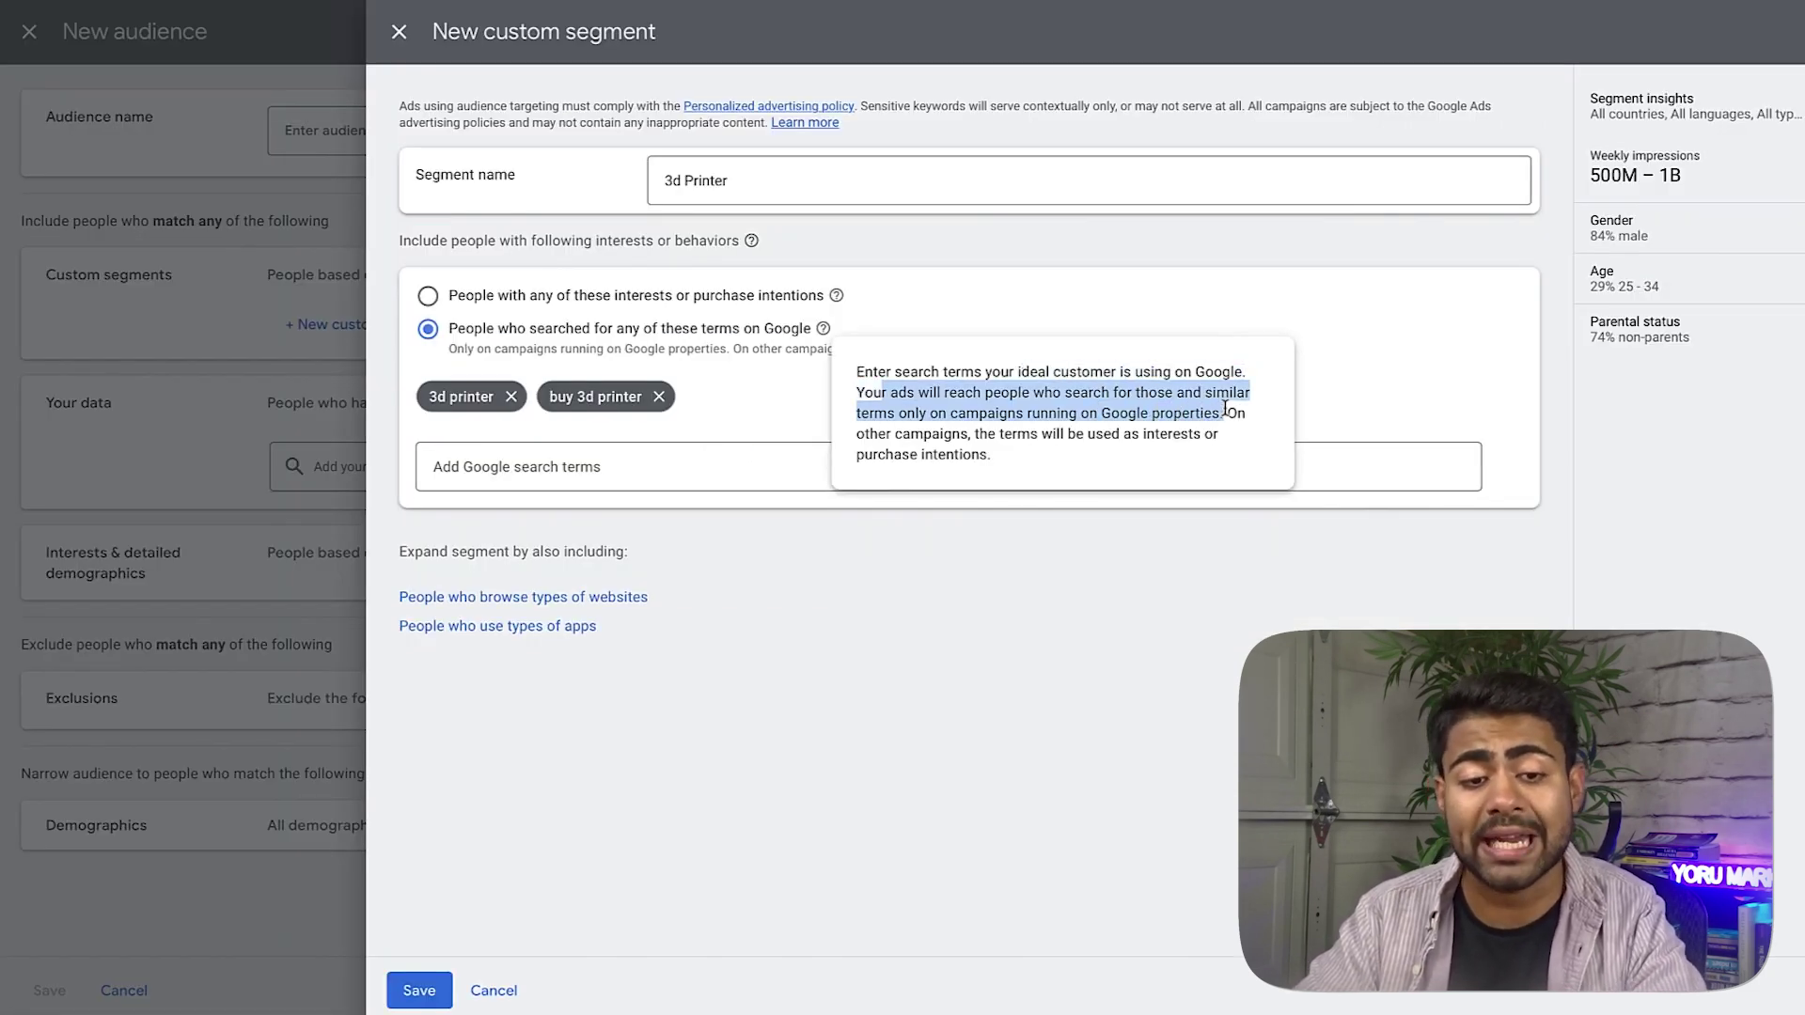
pyautogui.moveTo(873, 395); pyautogui.dragTo(1139, 416)
pyautogui.click(1135, 419)
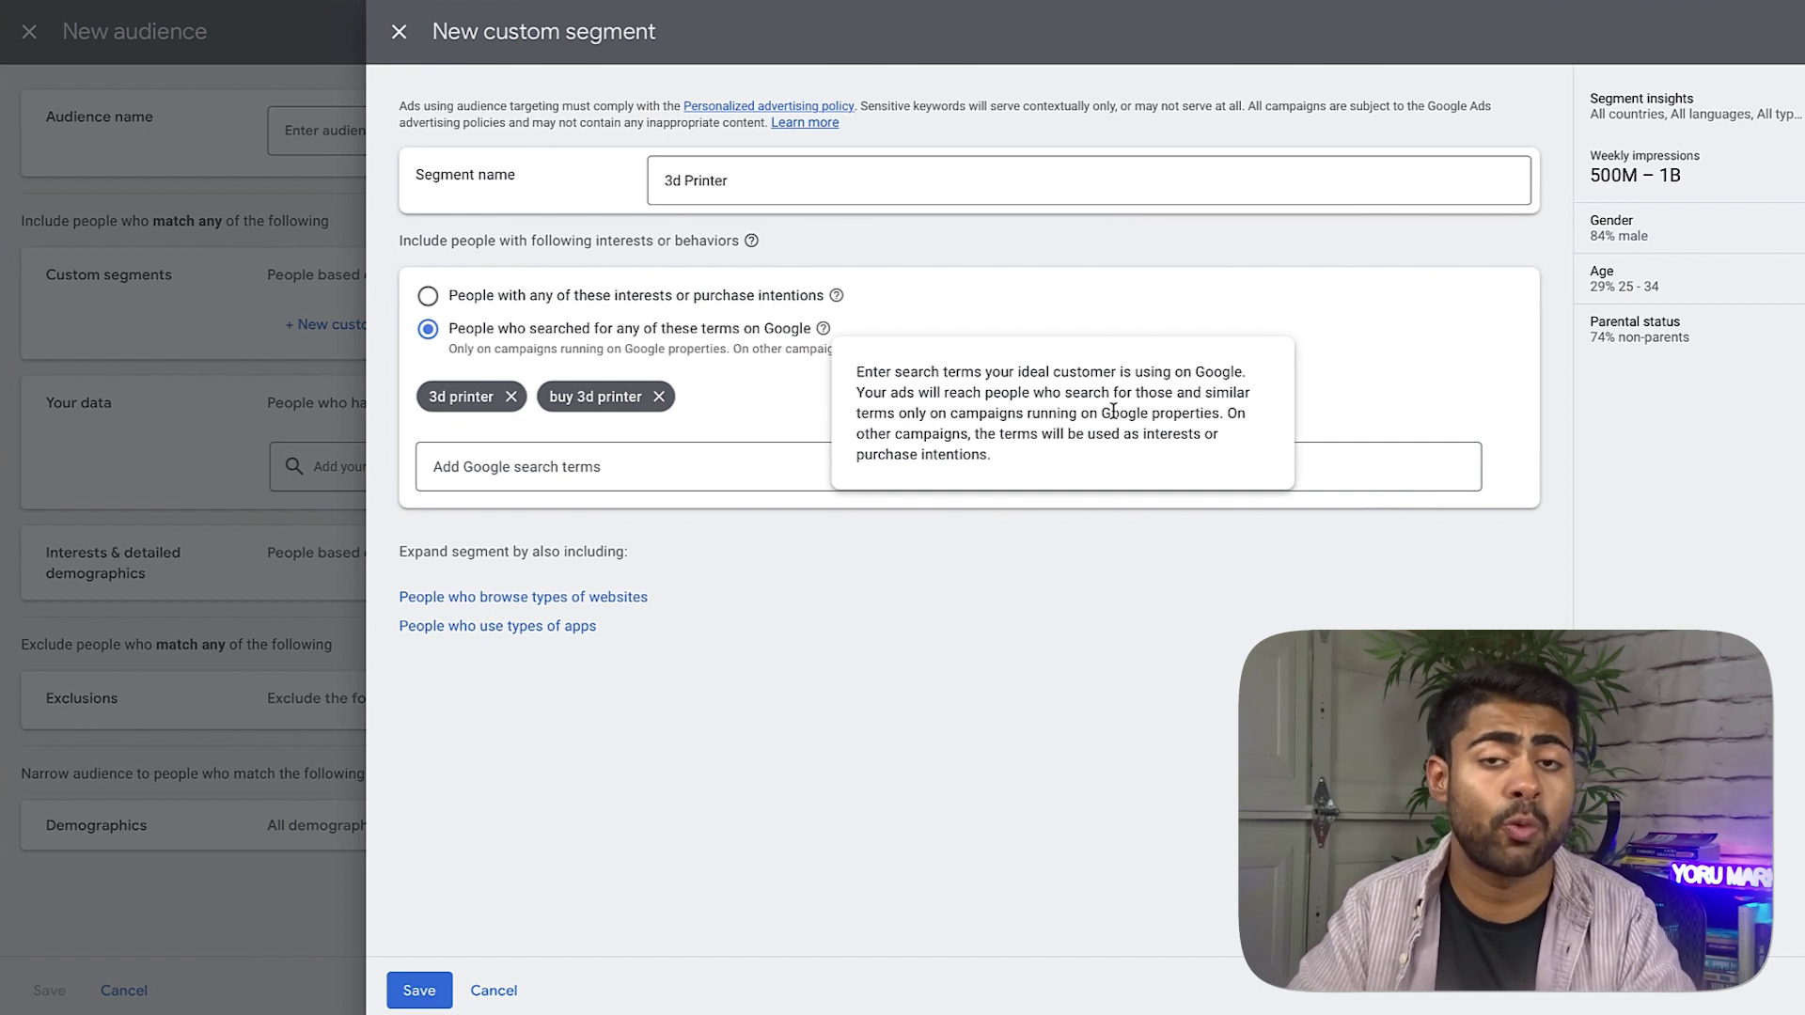
# Compare the estimates for interests and for Google search terms, and remove the "3d printer" search term.
pyautogui.click(428, 296)
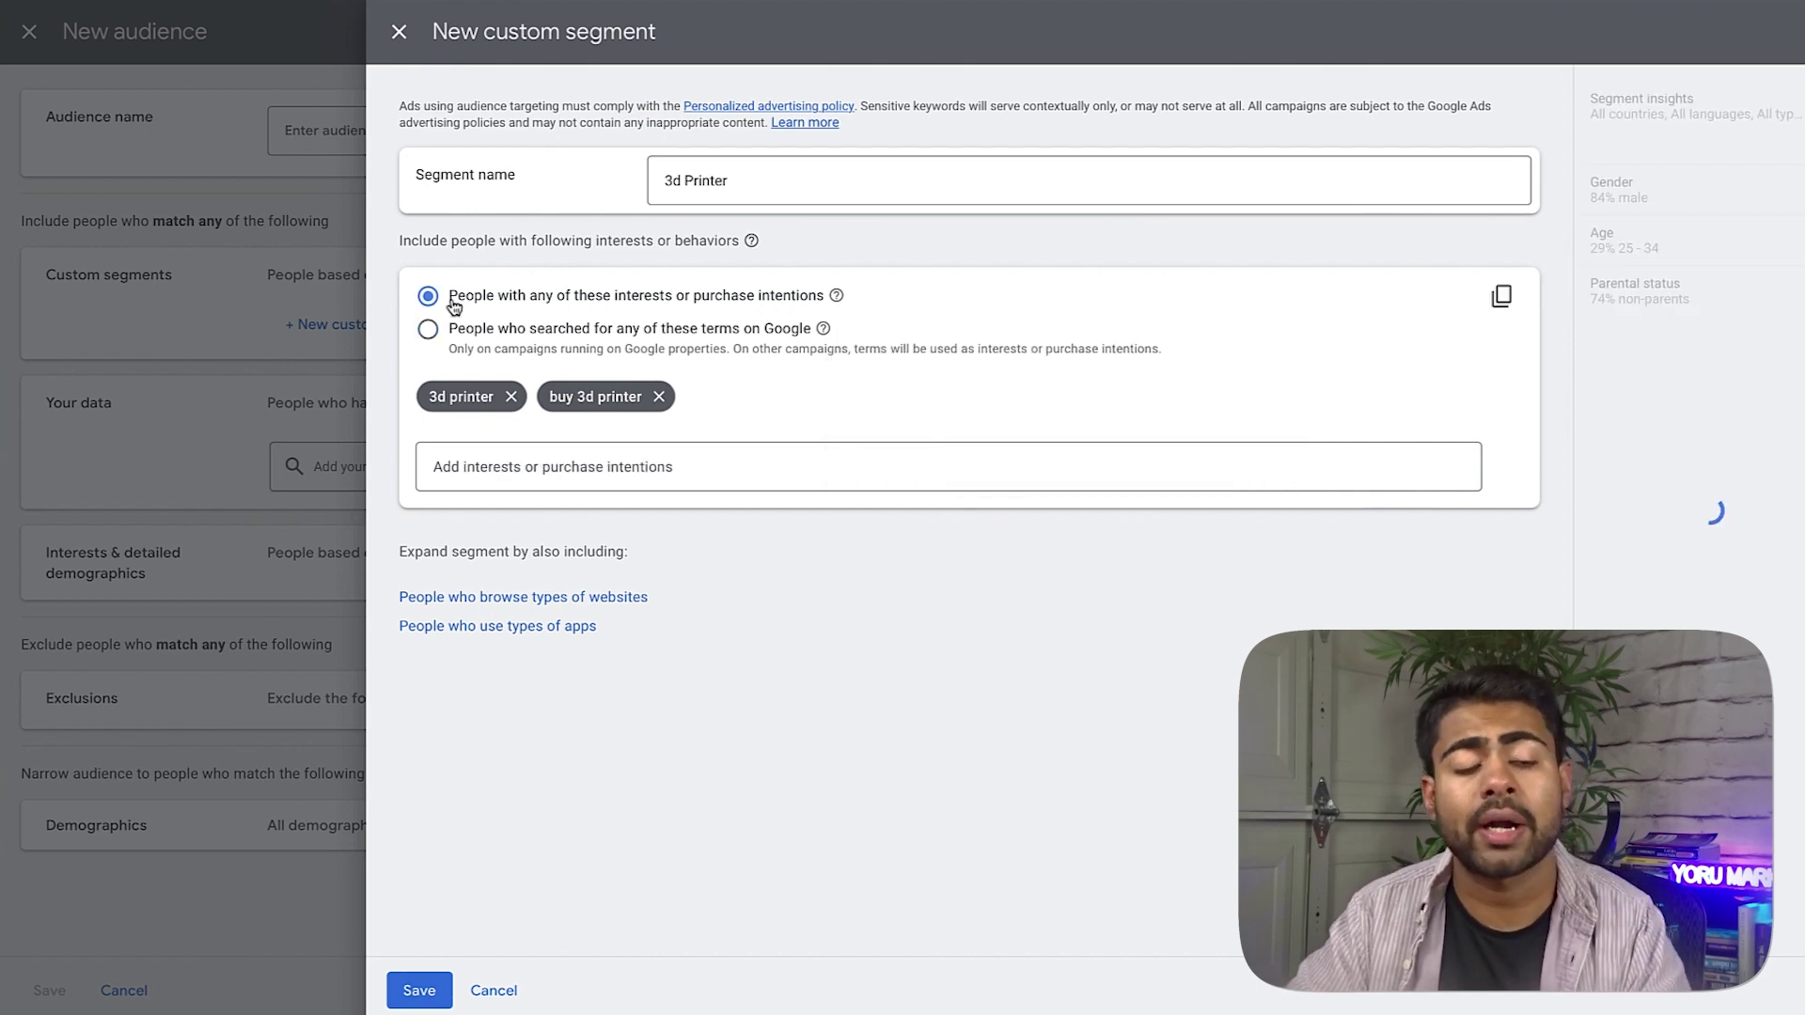
pyautogui.click(509, 348)
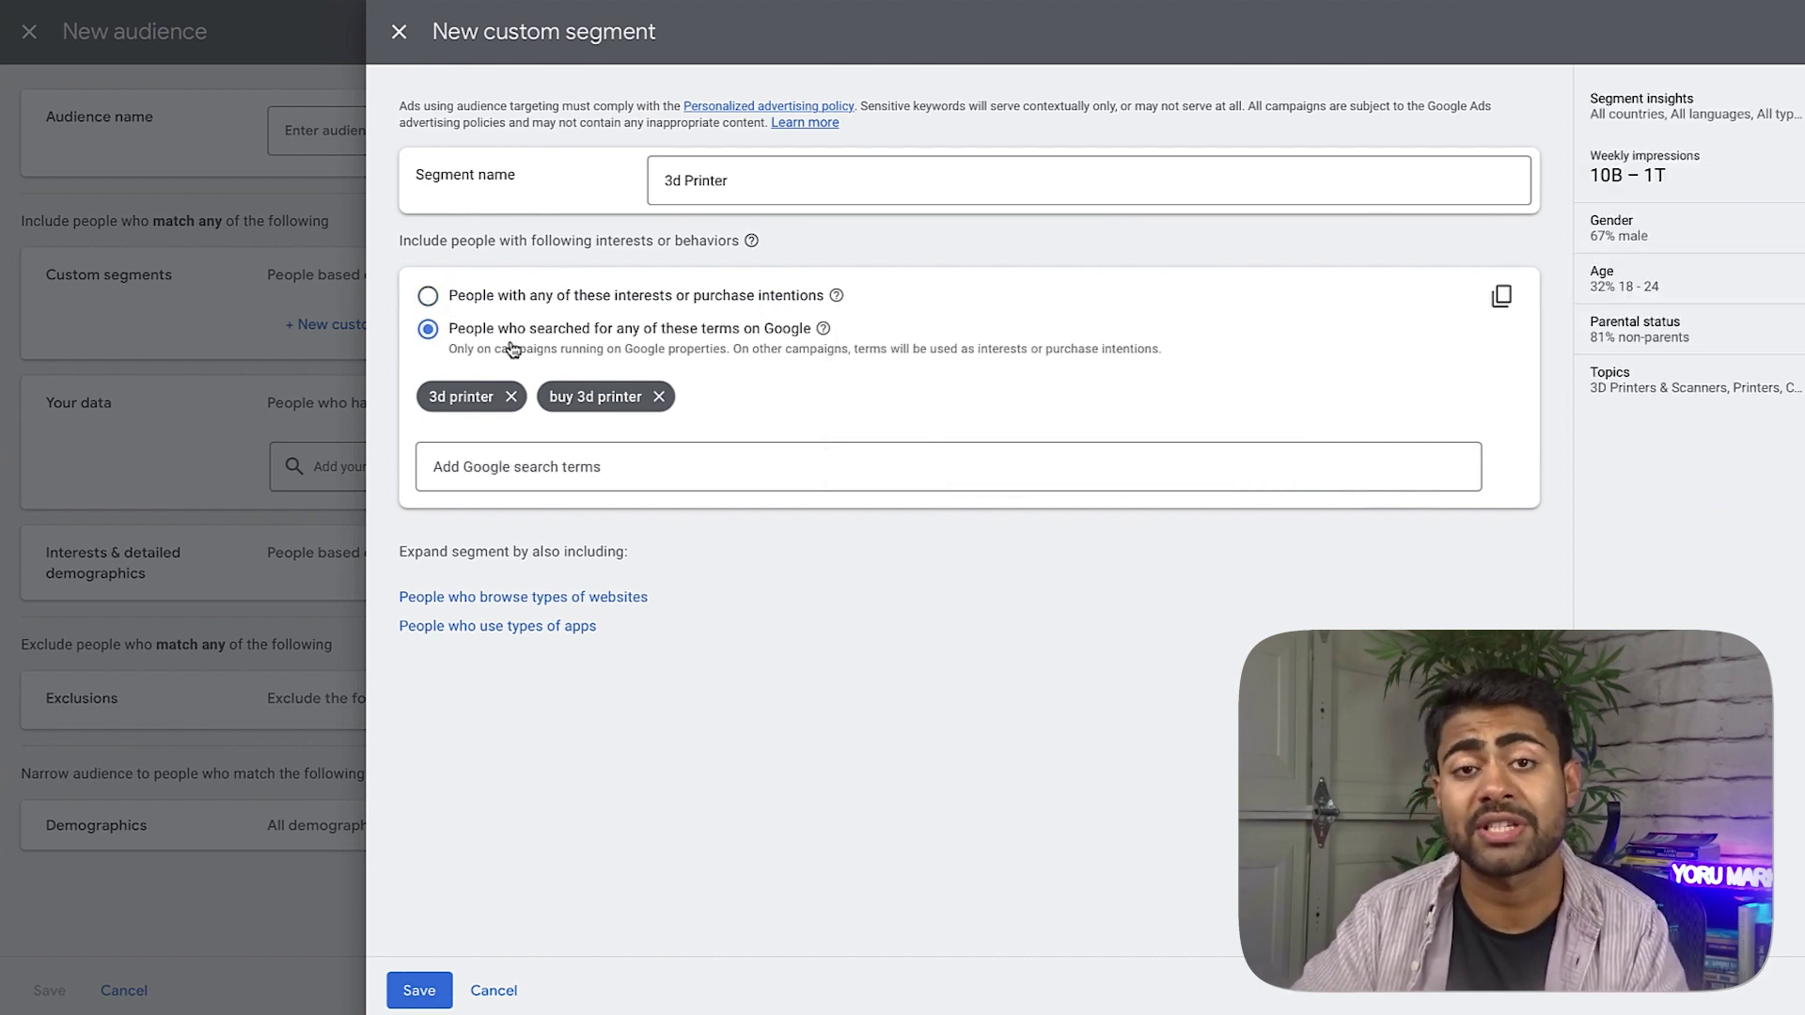
pyautogui.click(510, 398)
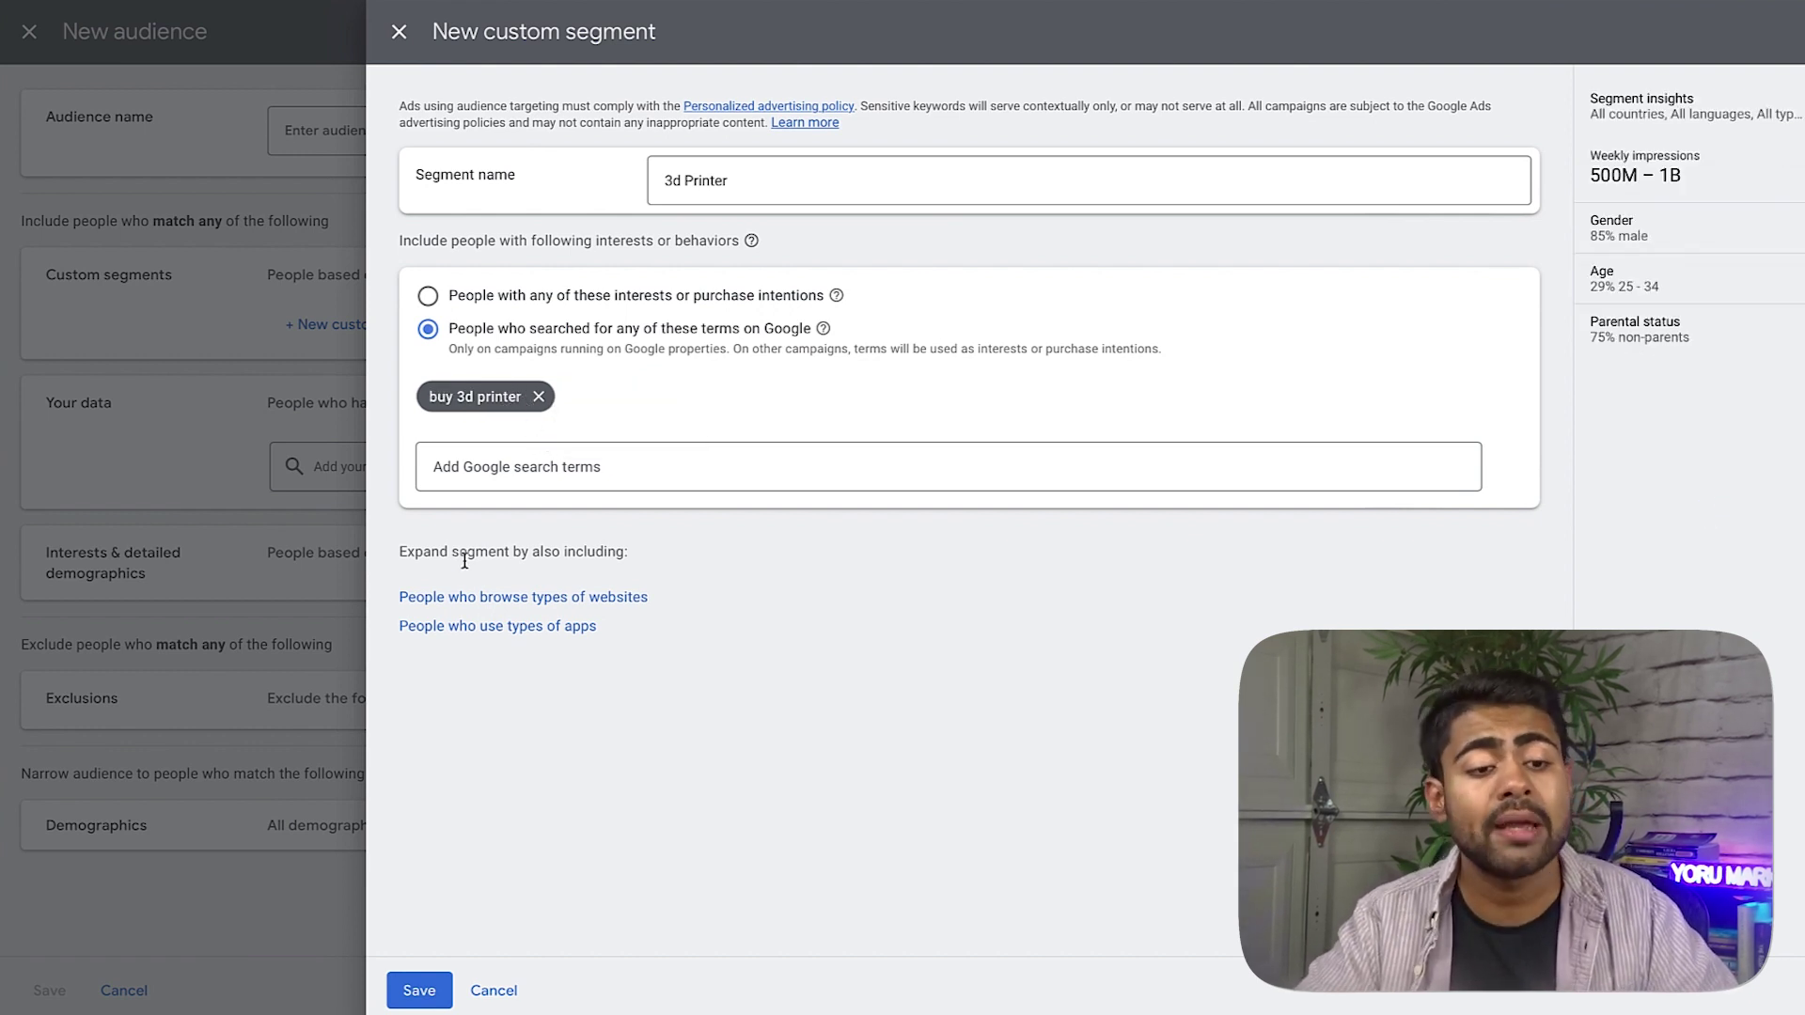
# Expand the custom segment to also include people who browse types of websites.
pyautogui.moveTo(400, 555); pyautogui.dragTo(582, 559)
pyautogui.click(583, 560)
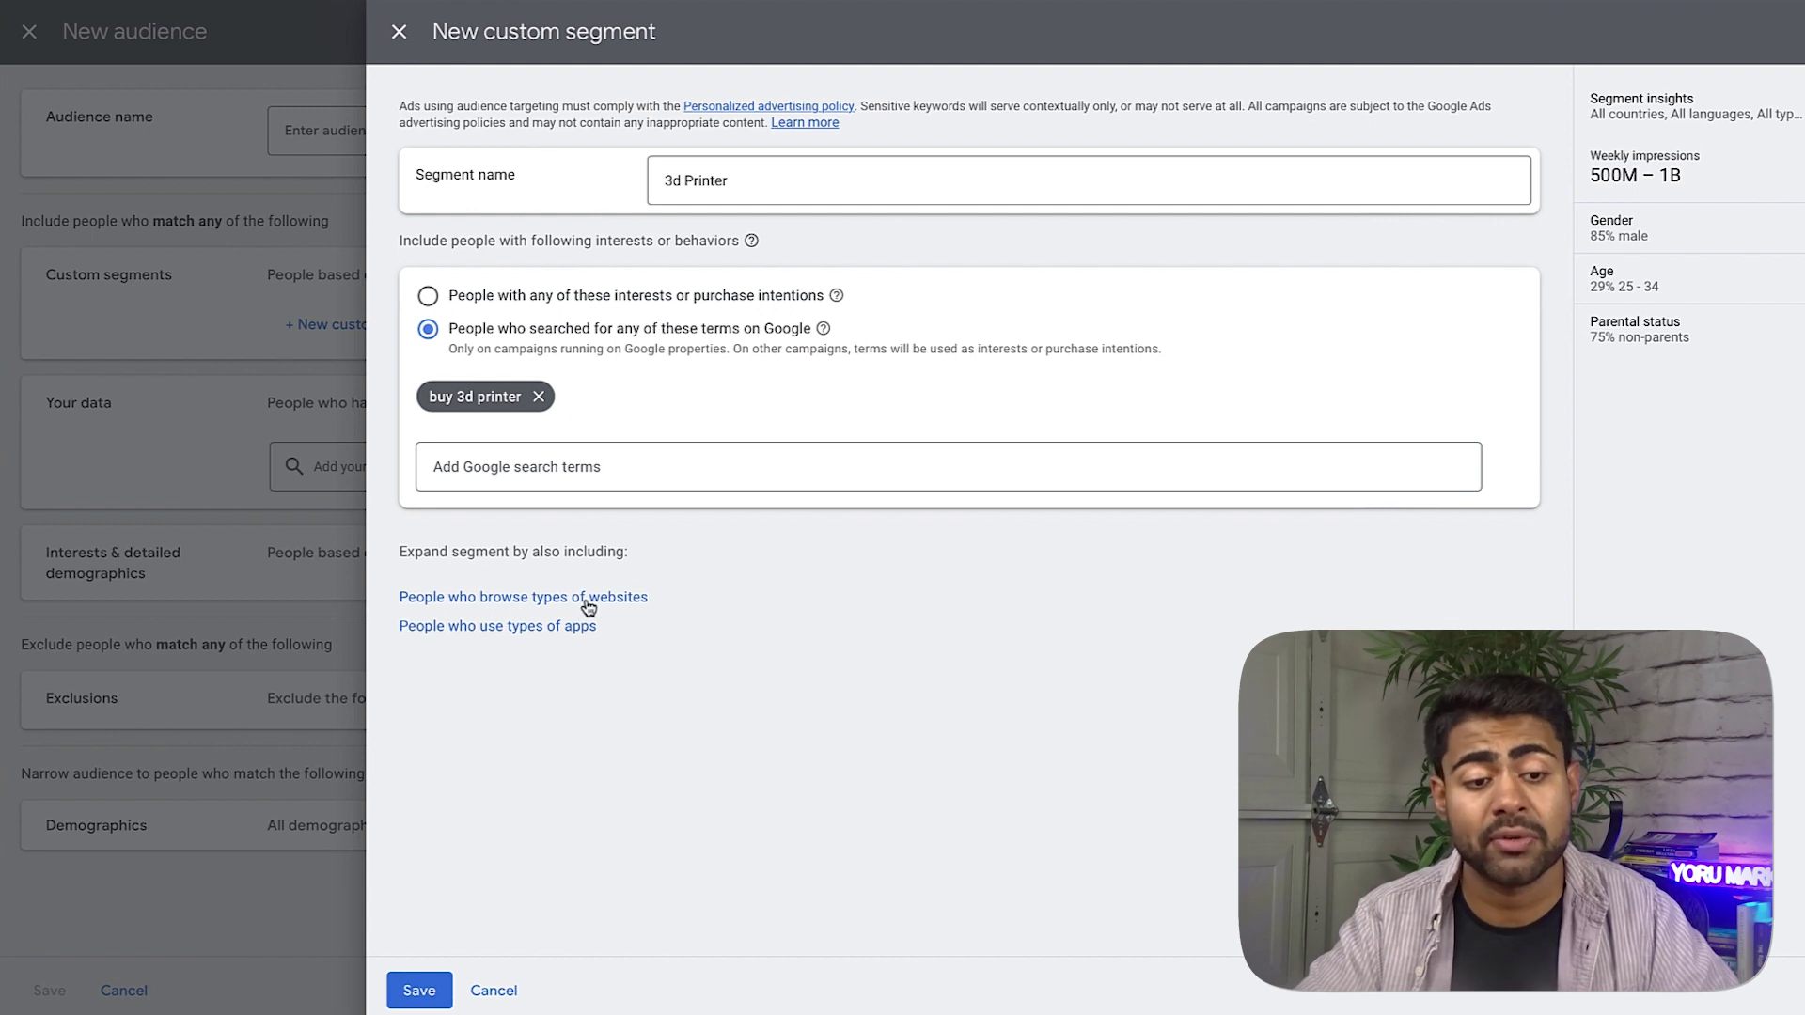
pyautogui.click(583, 598)
# Remove the "buy 3d printer" term and switch the segment back to people with interests or purchase intentions.
pyautogui.click(539, 396)
pyautogui.click(428, 295)
pyautogui.moveTo(417, 510); pyautogui.dragTo(425, 510)
pyautogui.click(668, 592)
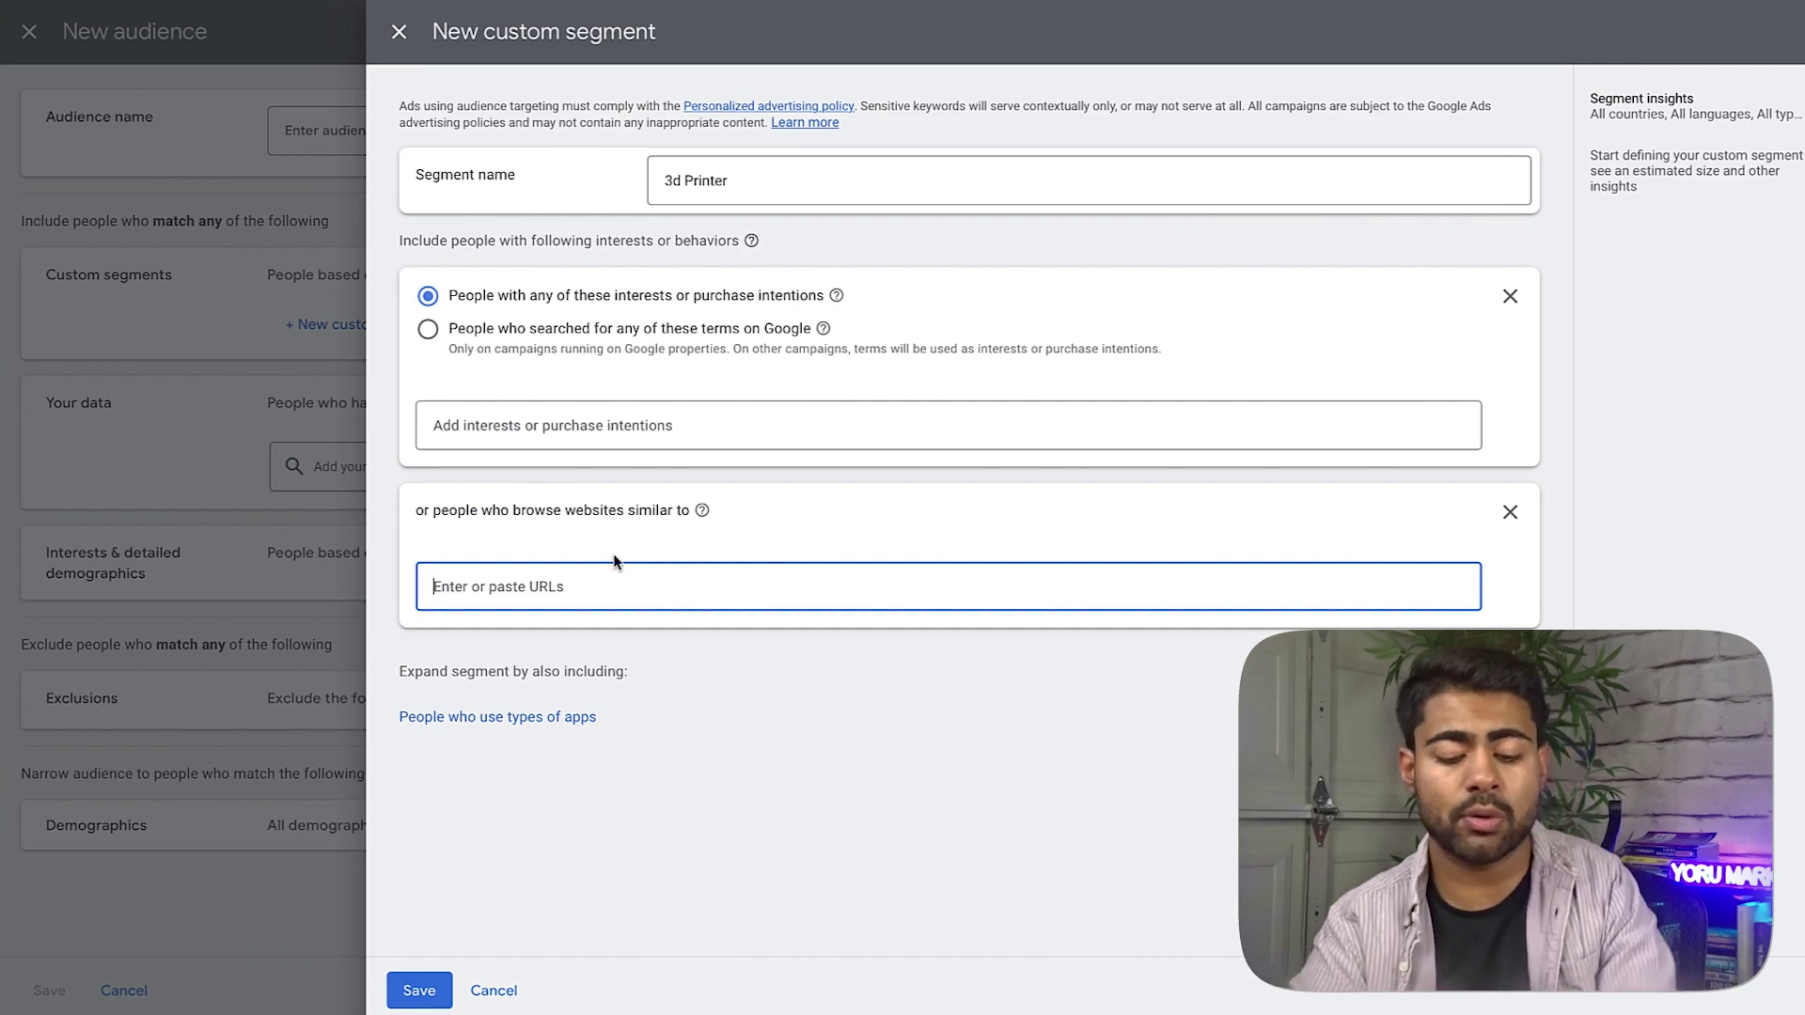
# Add prusaresarch.com as a similar website and save the custom segment.
pyautogui.write('prus')
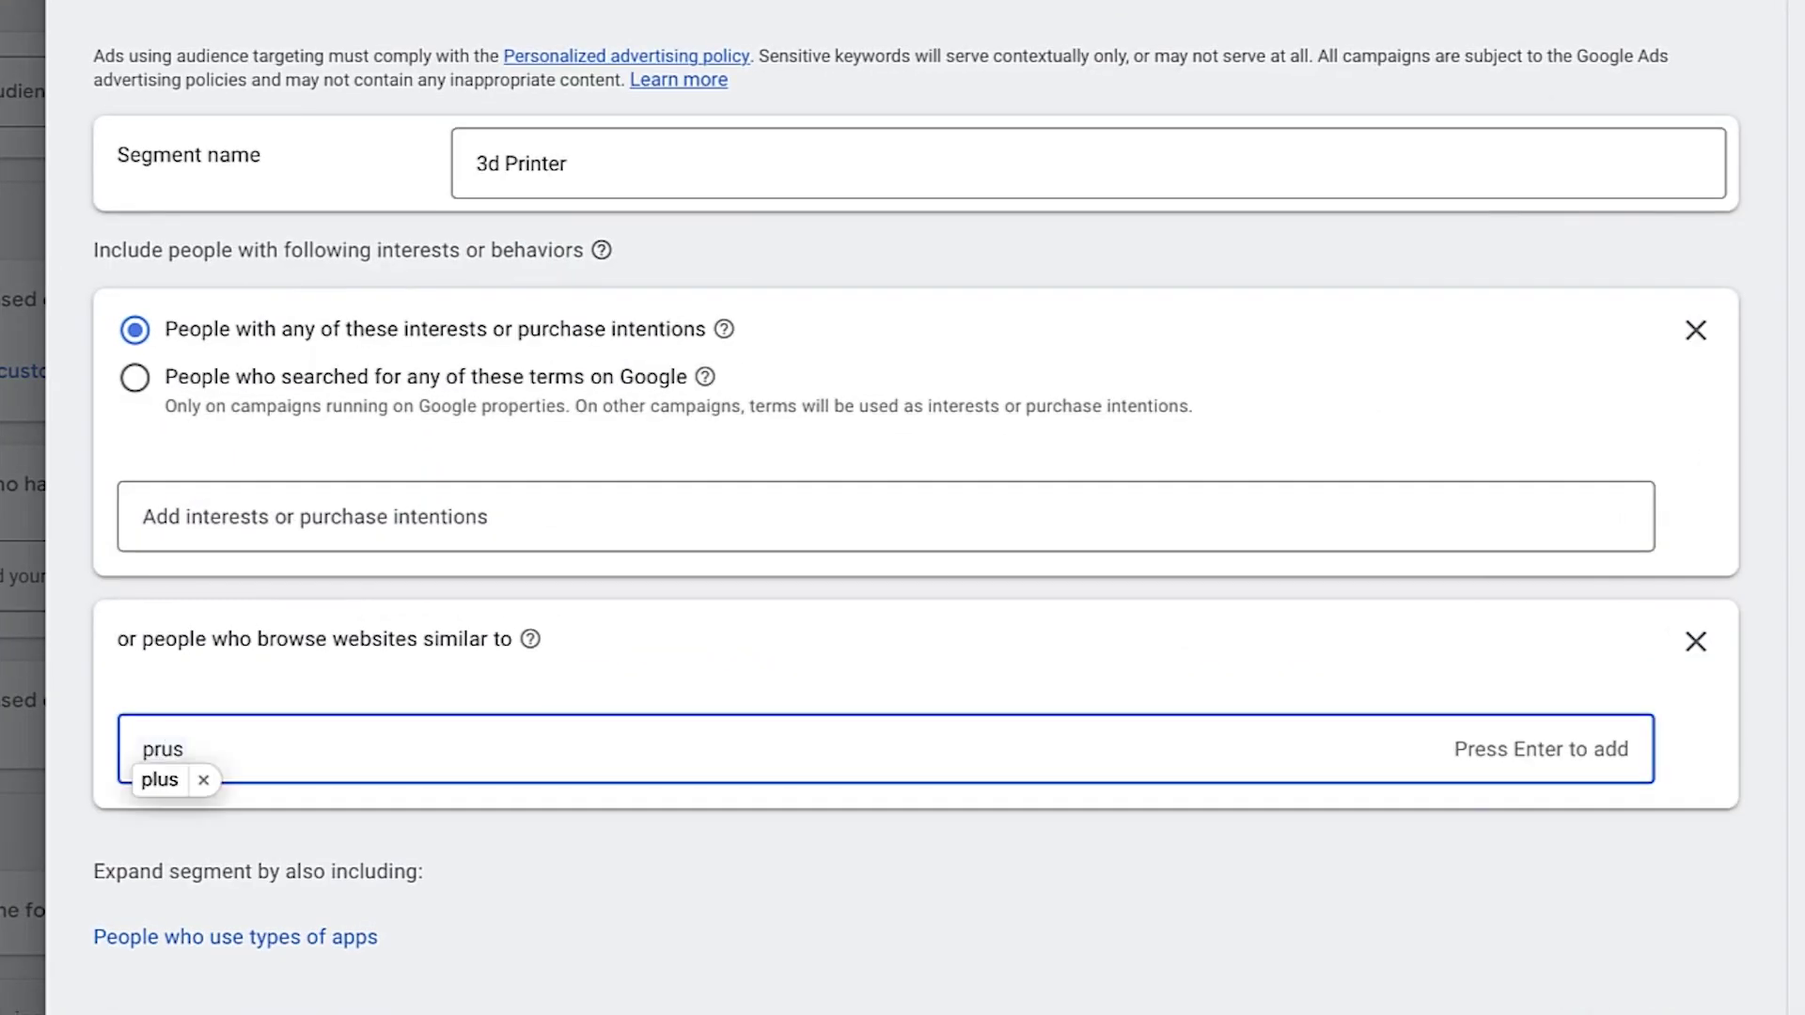
pyautogui.write('aresarch.com')
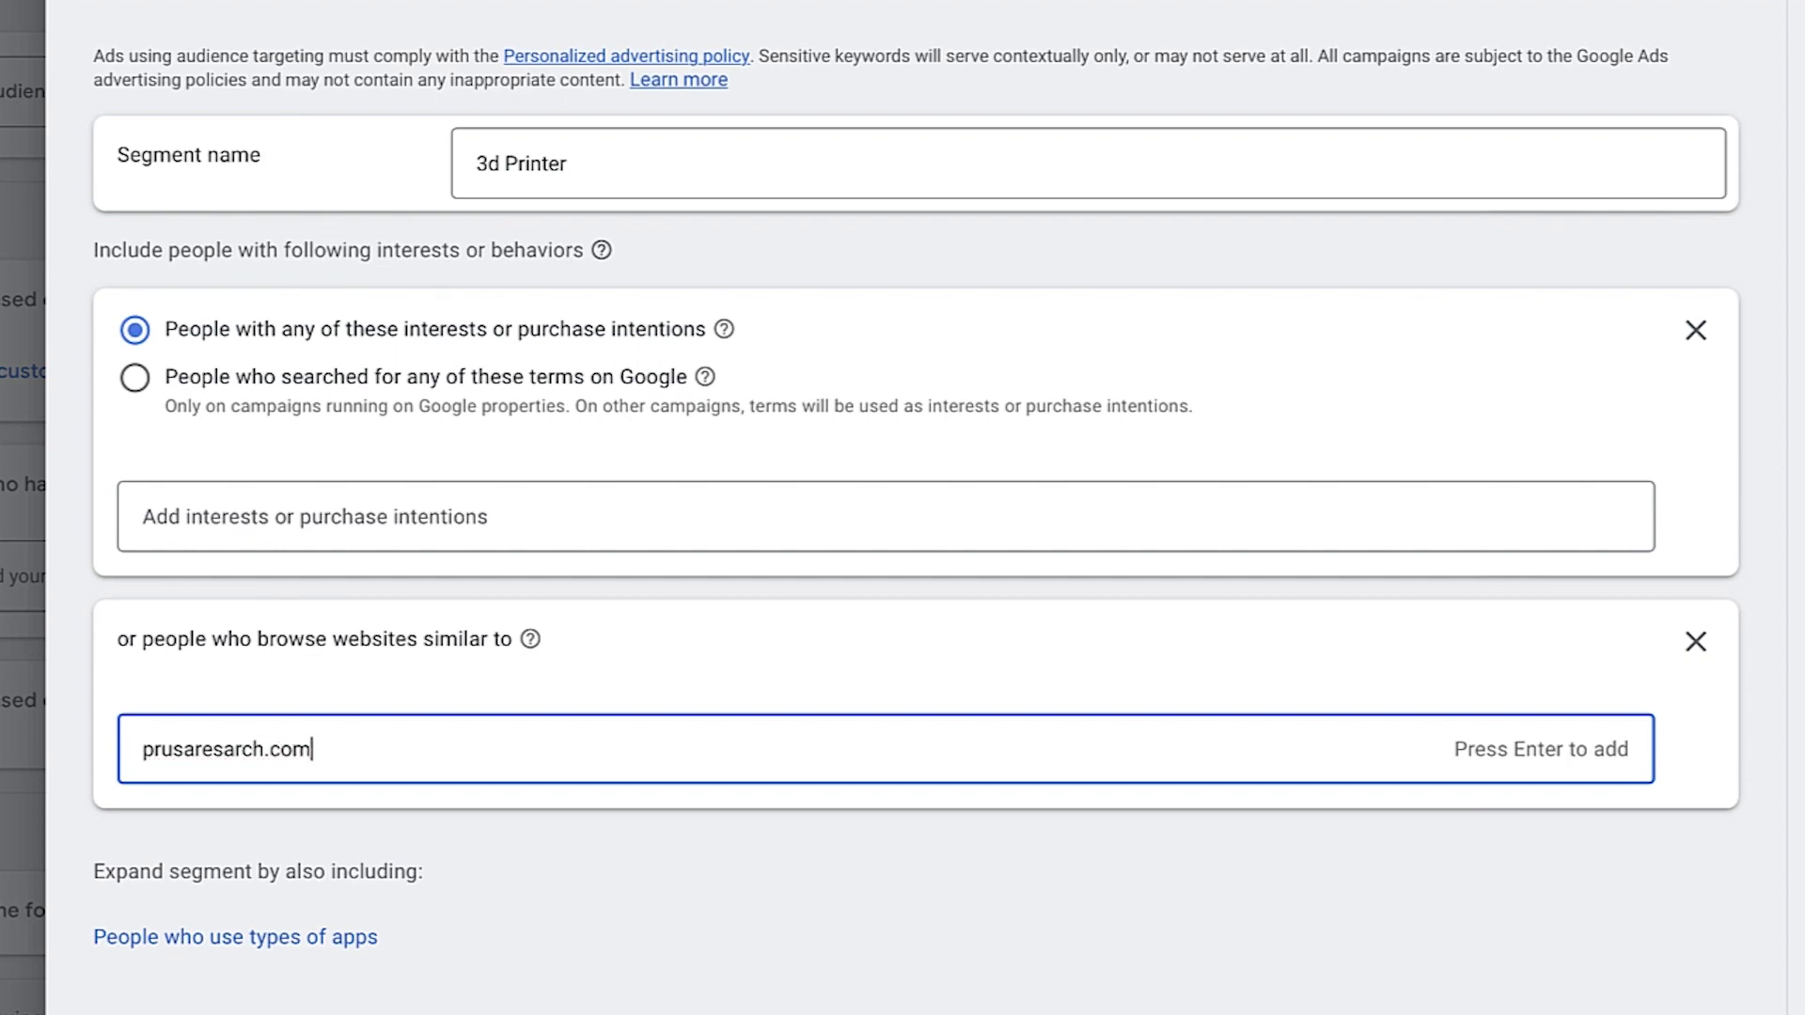
pyautogui.press('Return')
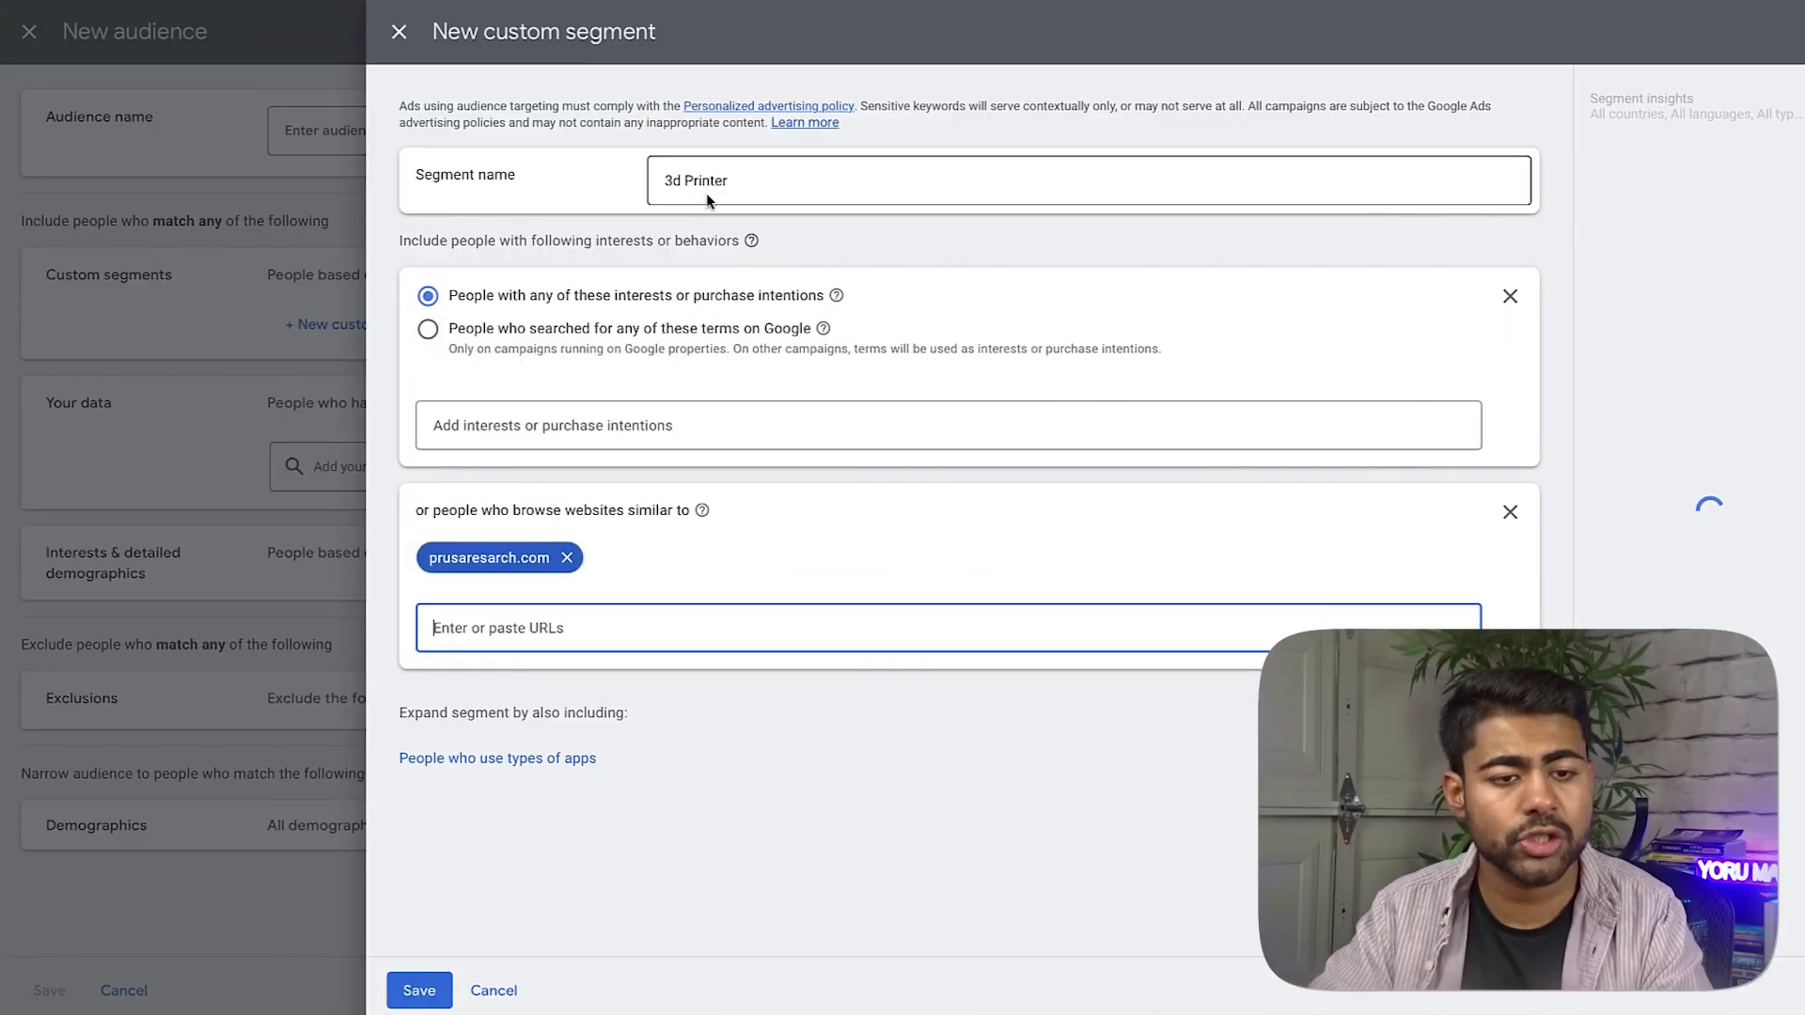
pyautogui.click(416, 989)
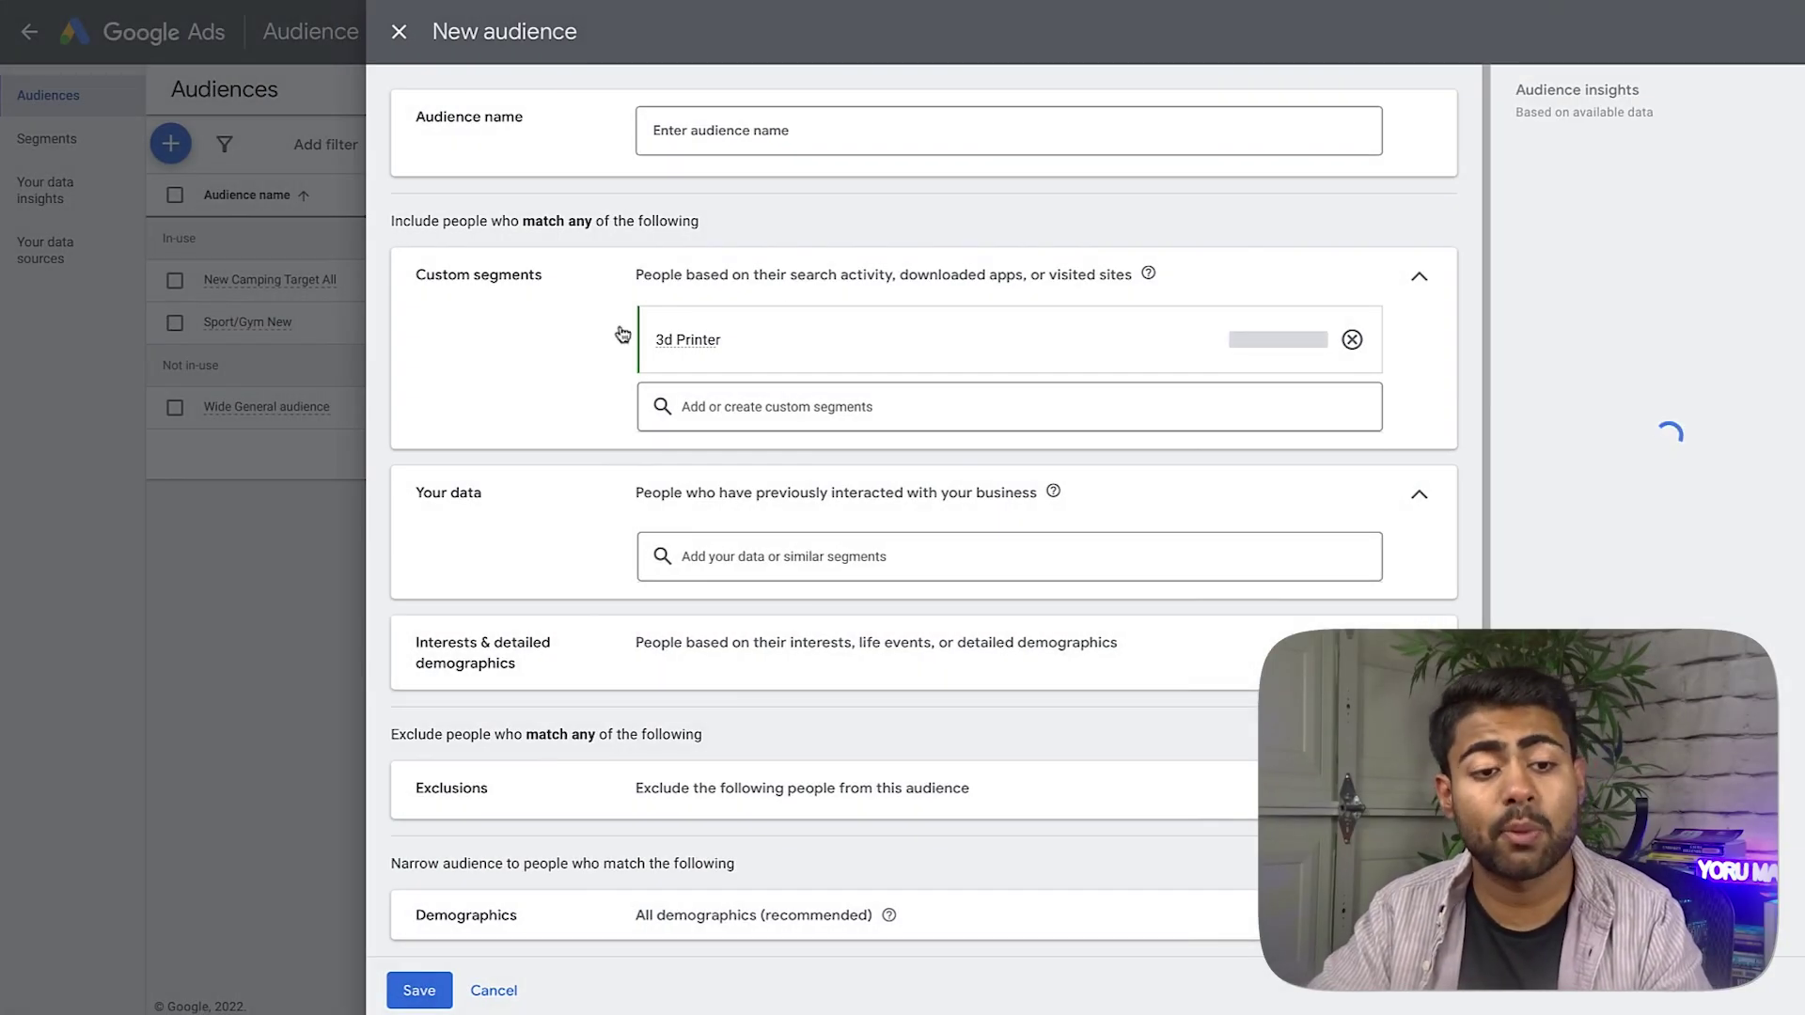
# Remove the 3d Printer custom segment from the new audience.
pyautogui.moveTo(1388, 355)
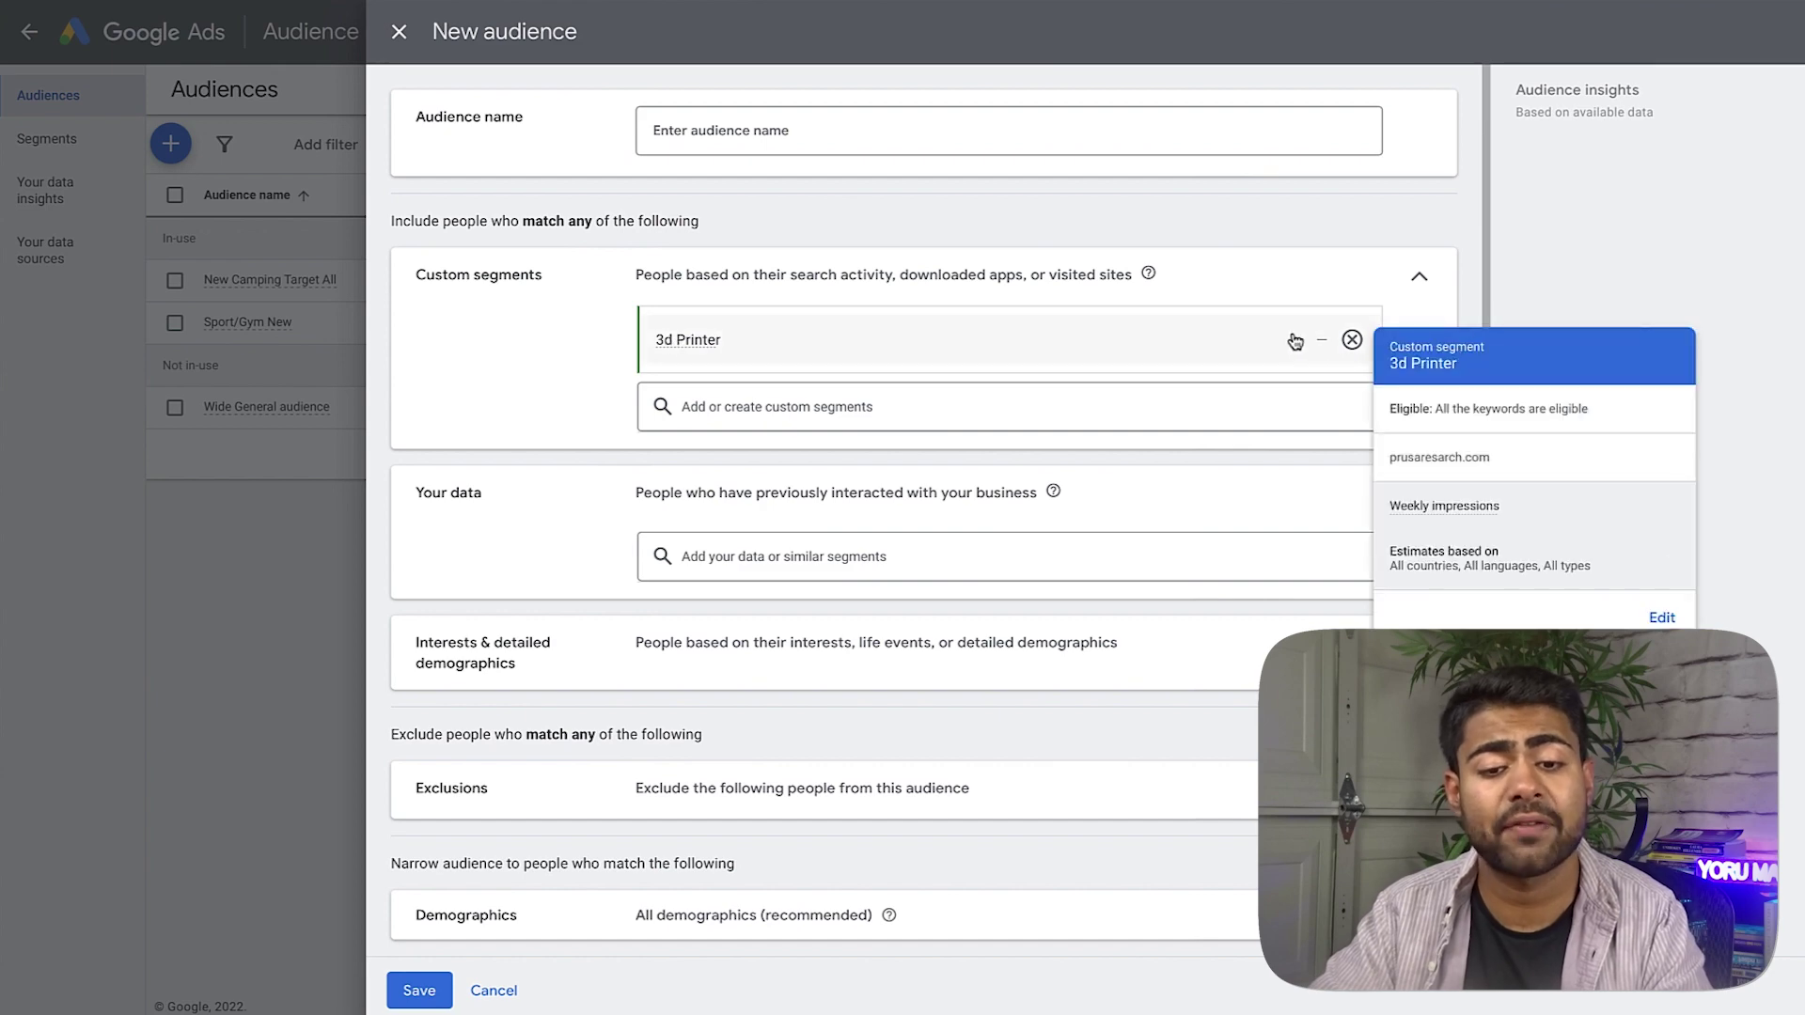
pyautogui.click(1352, 339)
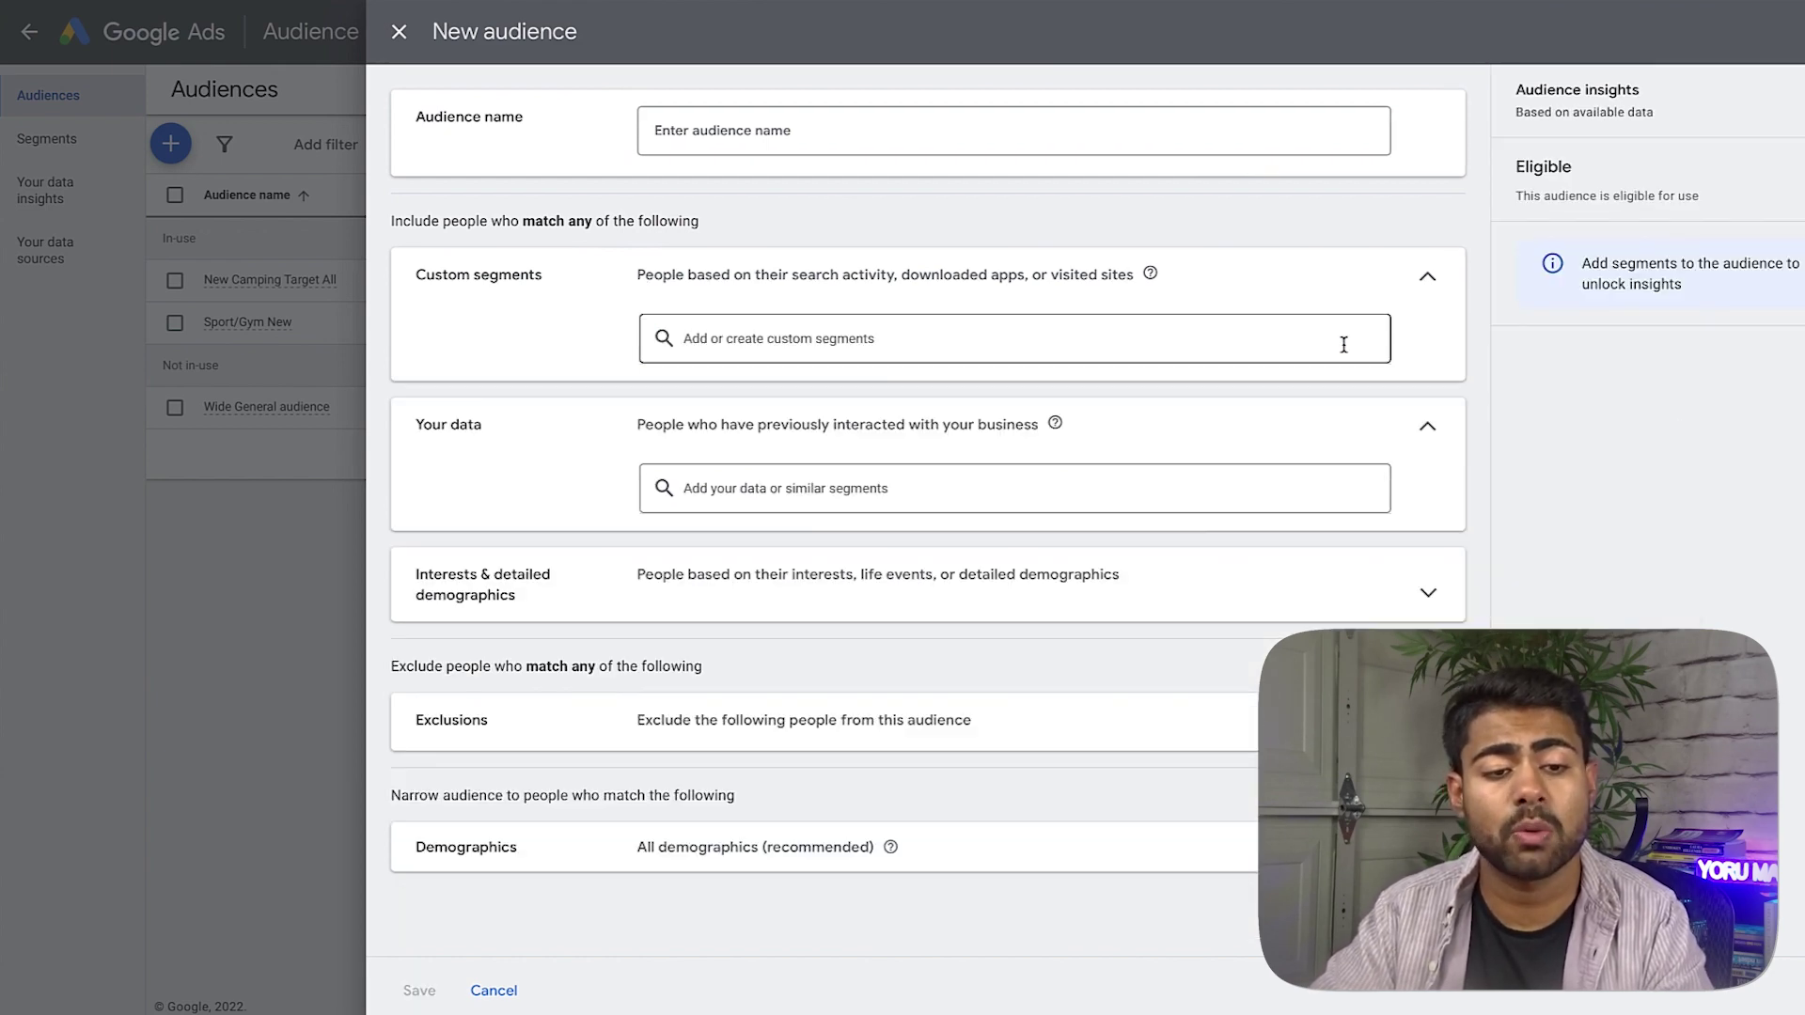
# Start another custom segment and expand it to include people who browse types of websites.
pyautogui.click(1113, 324)
pyautogui.click(1297, 328)
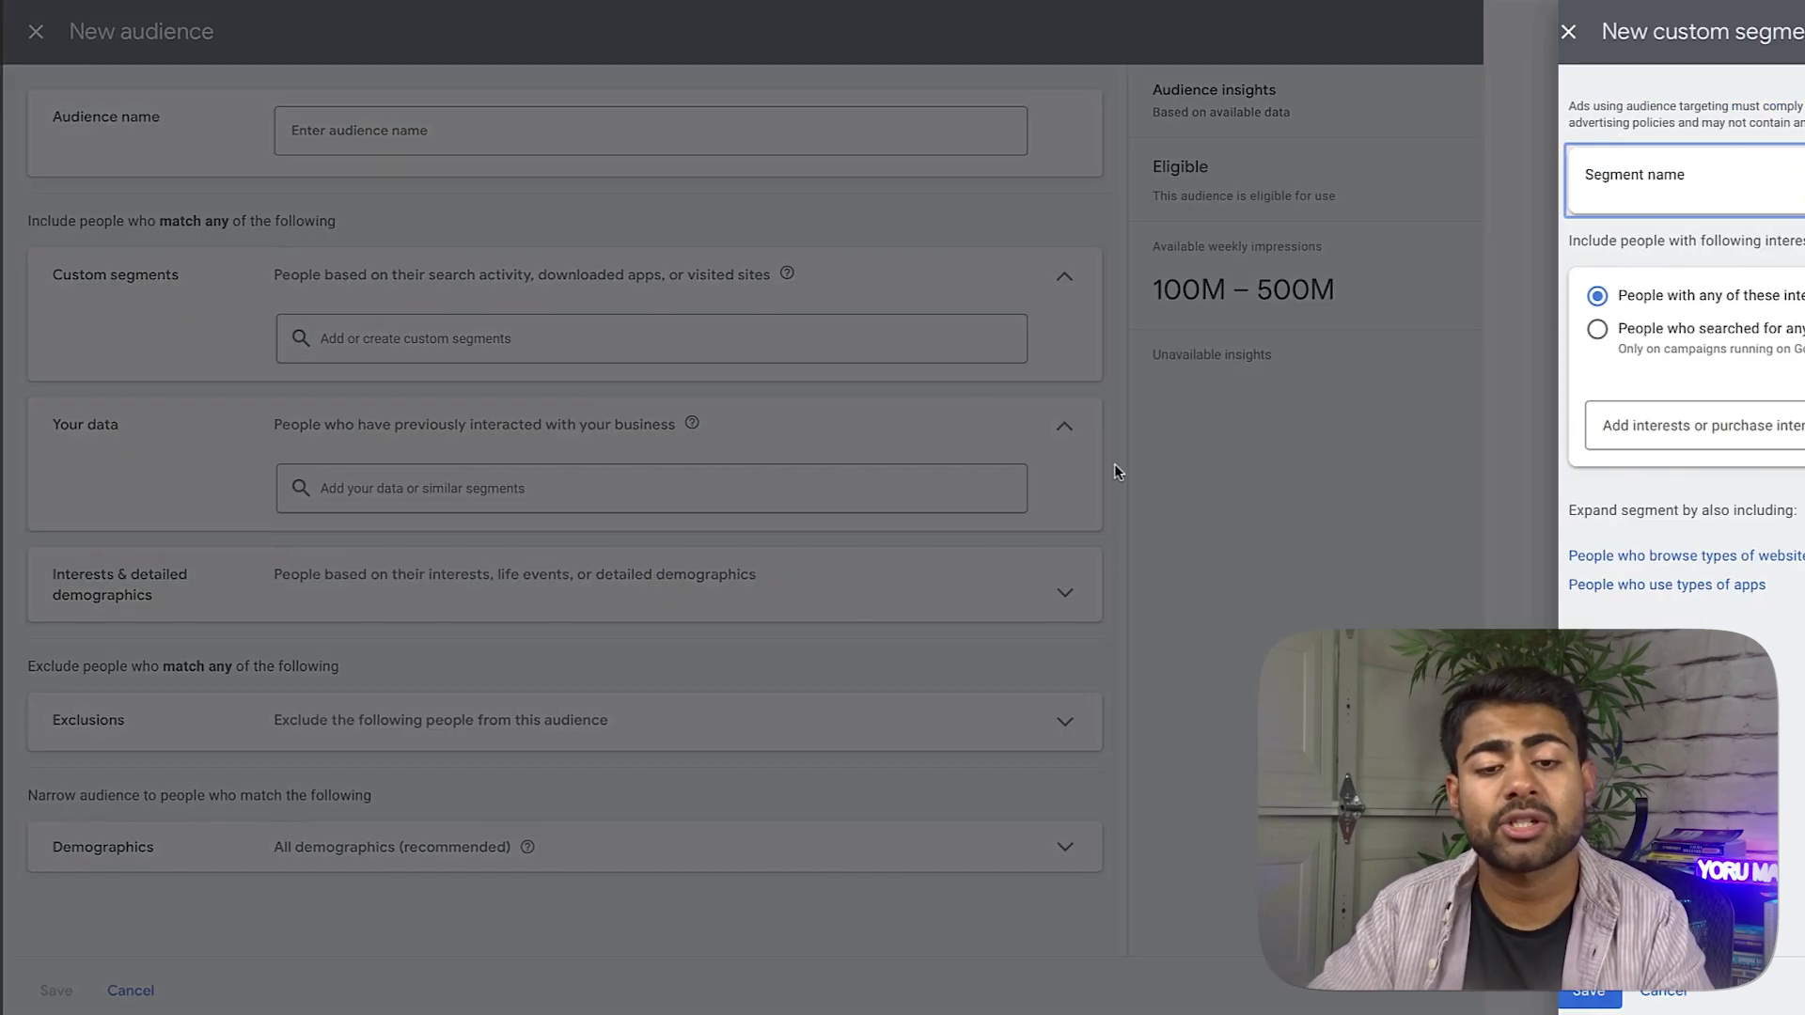
pyautogui.click(574, 427)
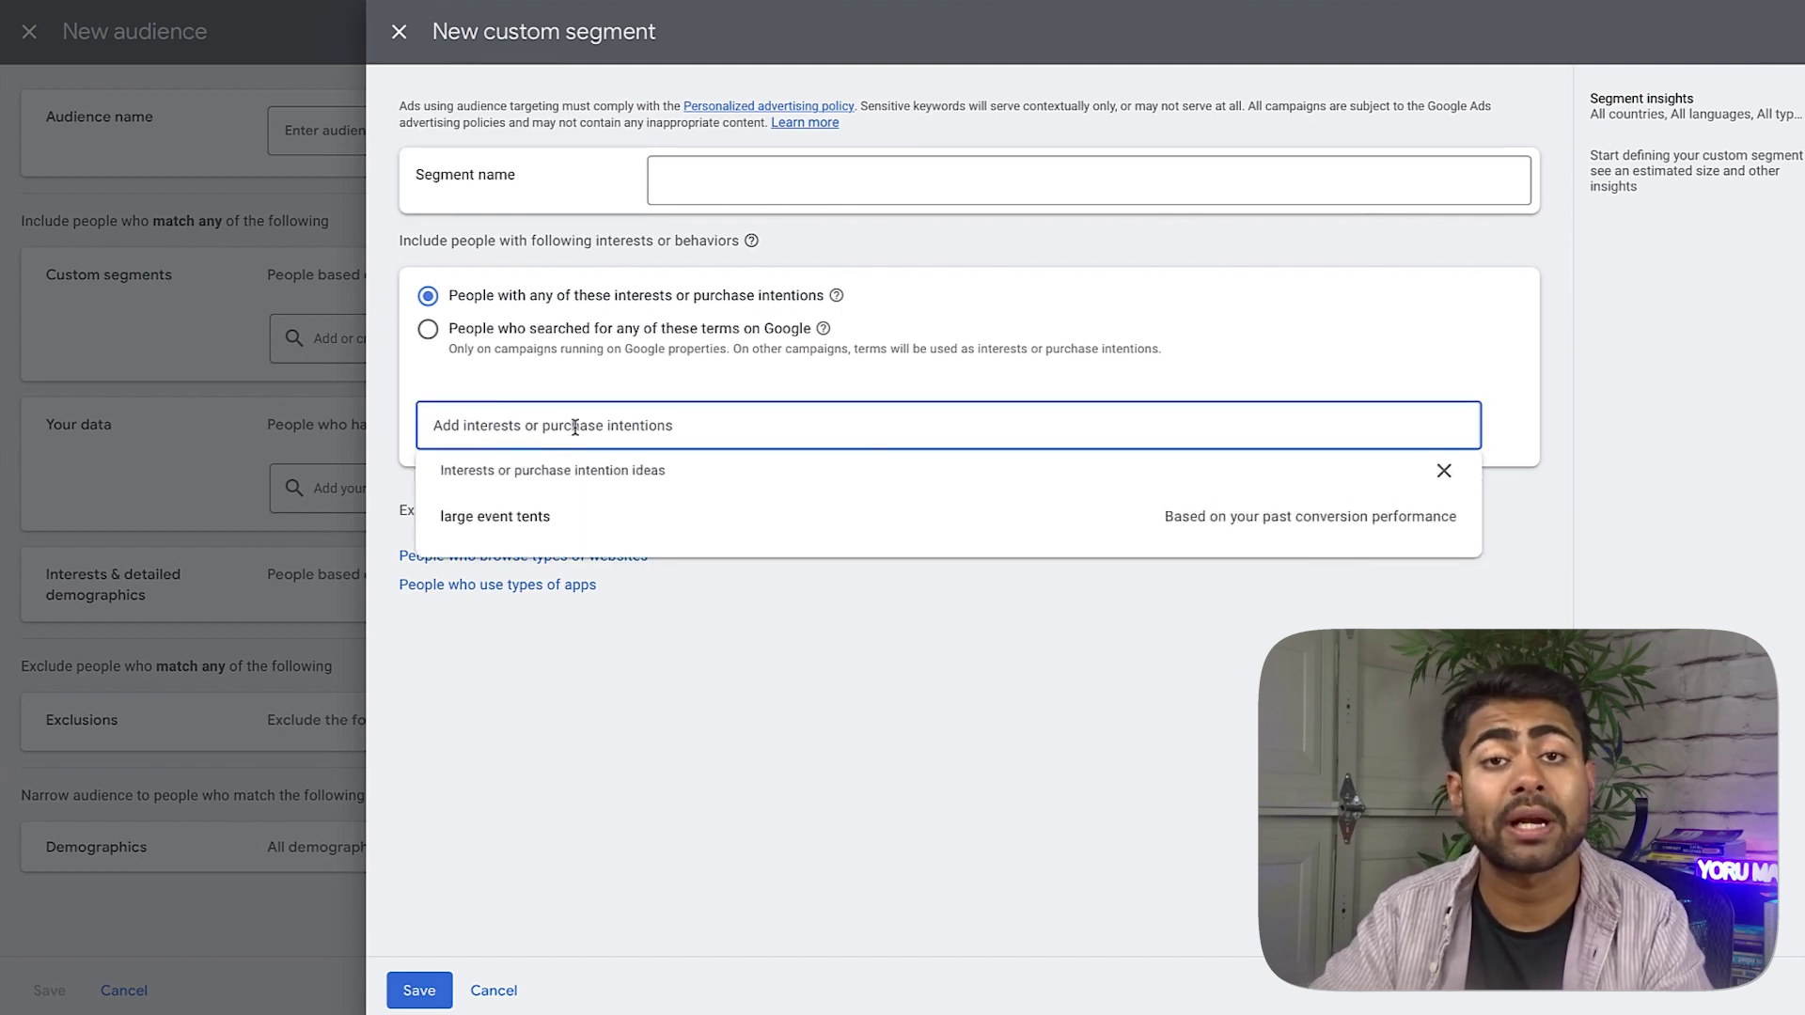
pyautogui.click(765, 604)
pyautogui.click(547, 556)
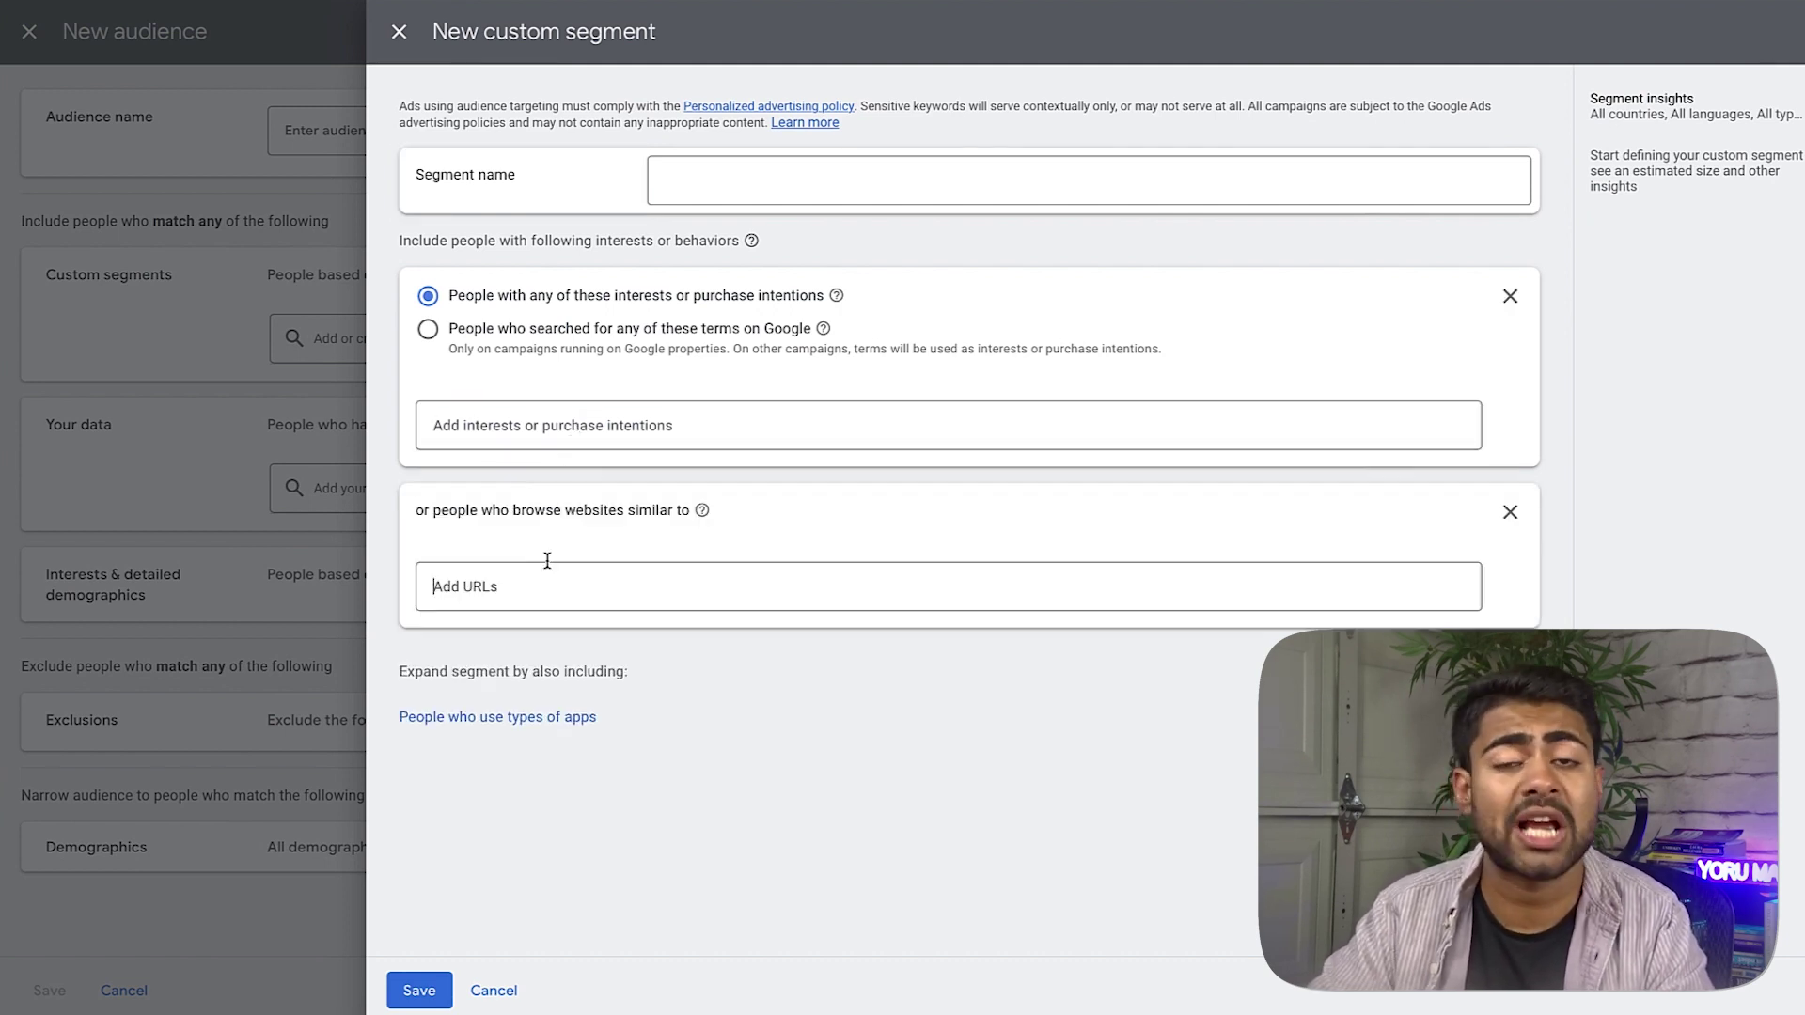
pyautogui.click(554, 564)
pyautogui.click(470, 648)
pyautogui.moveTo(673, 730); pyautogui.dragTo(483, 640)
pyautogui.moveTo(380, 669); pyautogui.dragTo(595, 724)
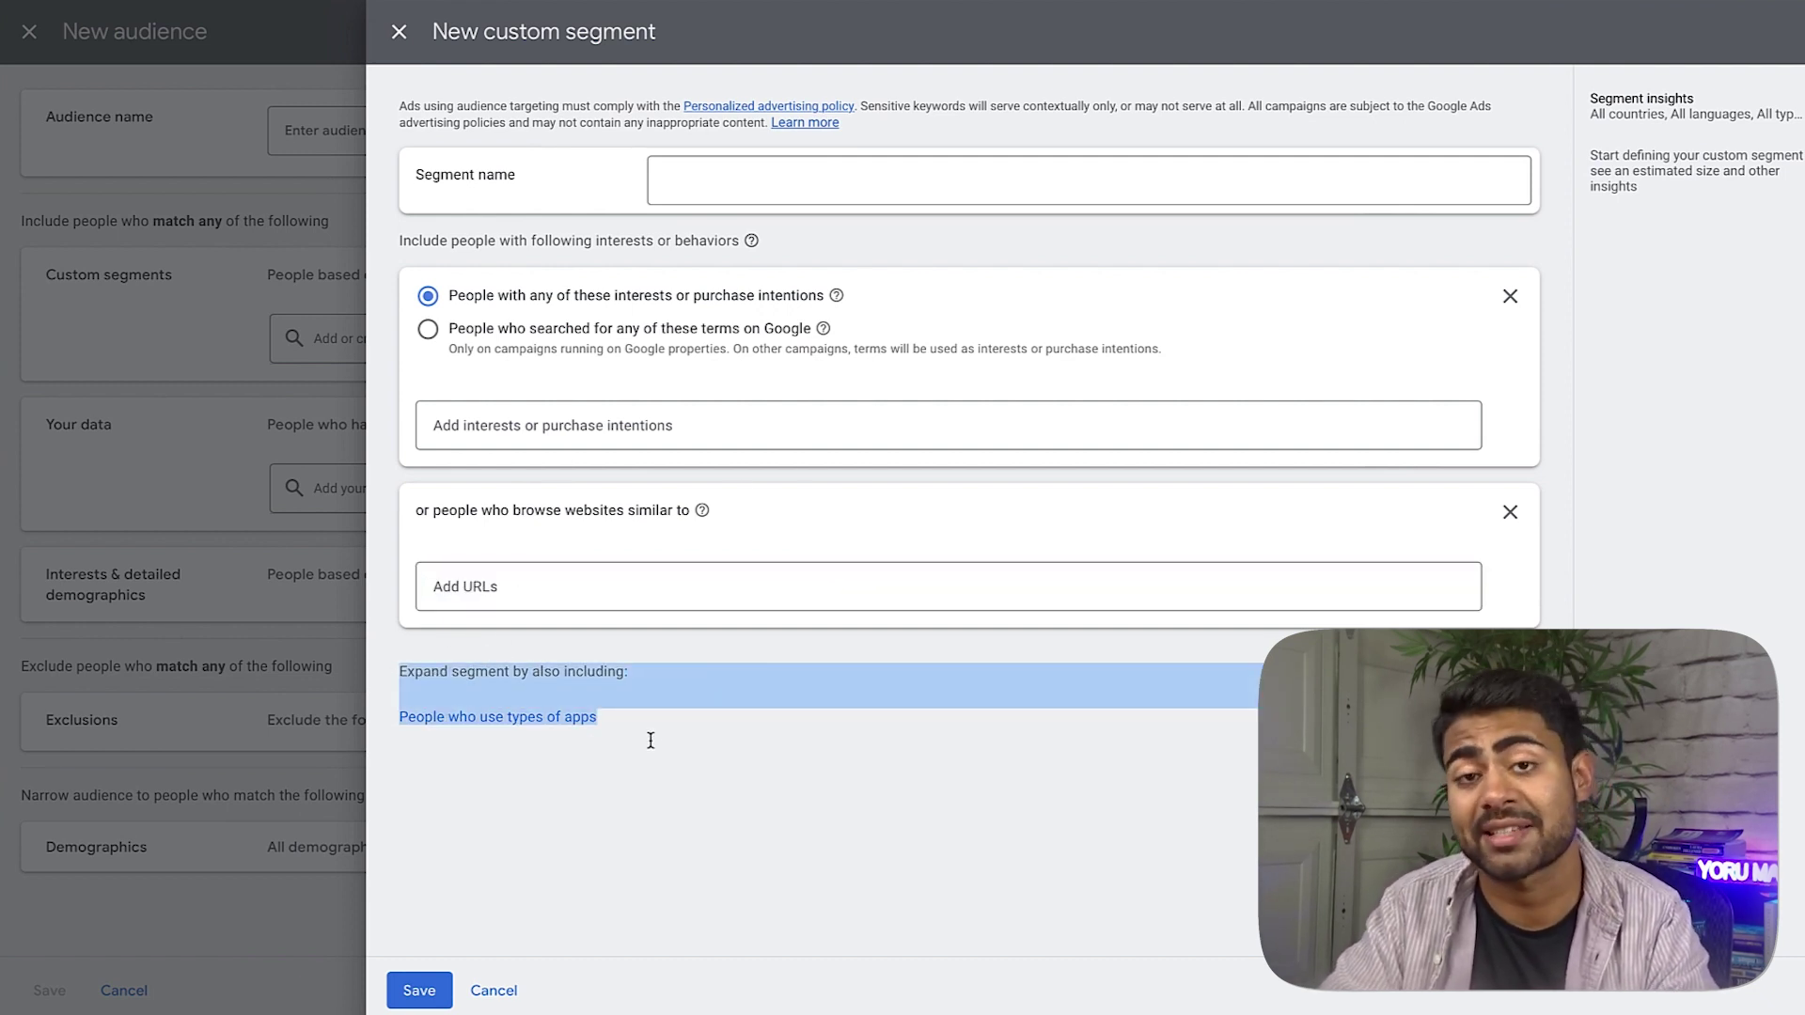
pyautogui.moveTo(568, 647); pyautogui.dragTo(617, 698)
pyautogui.click(658, 705)
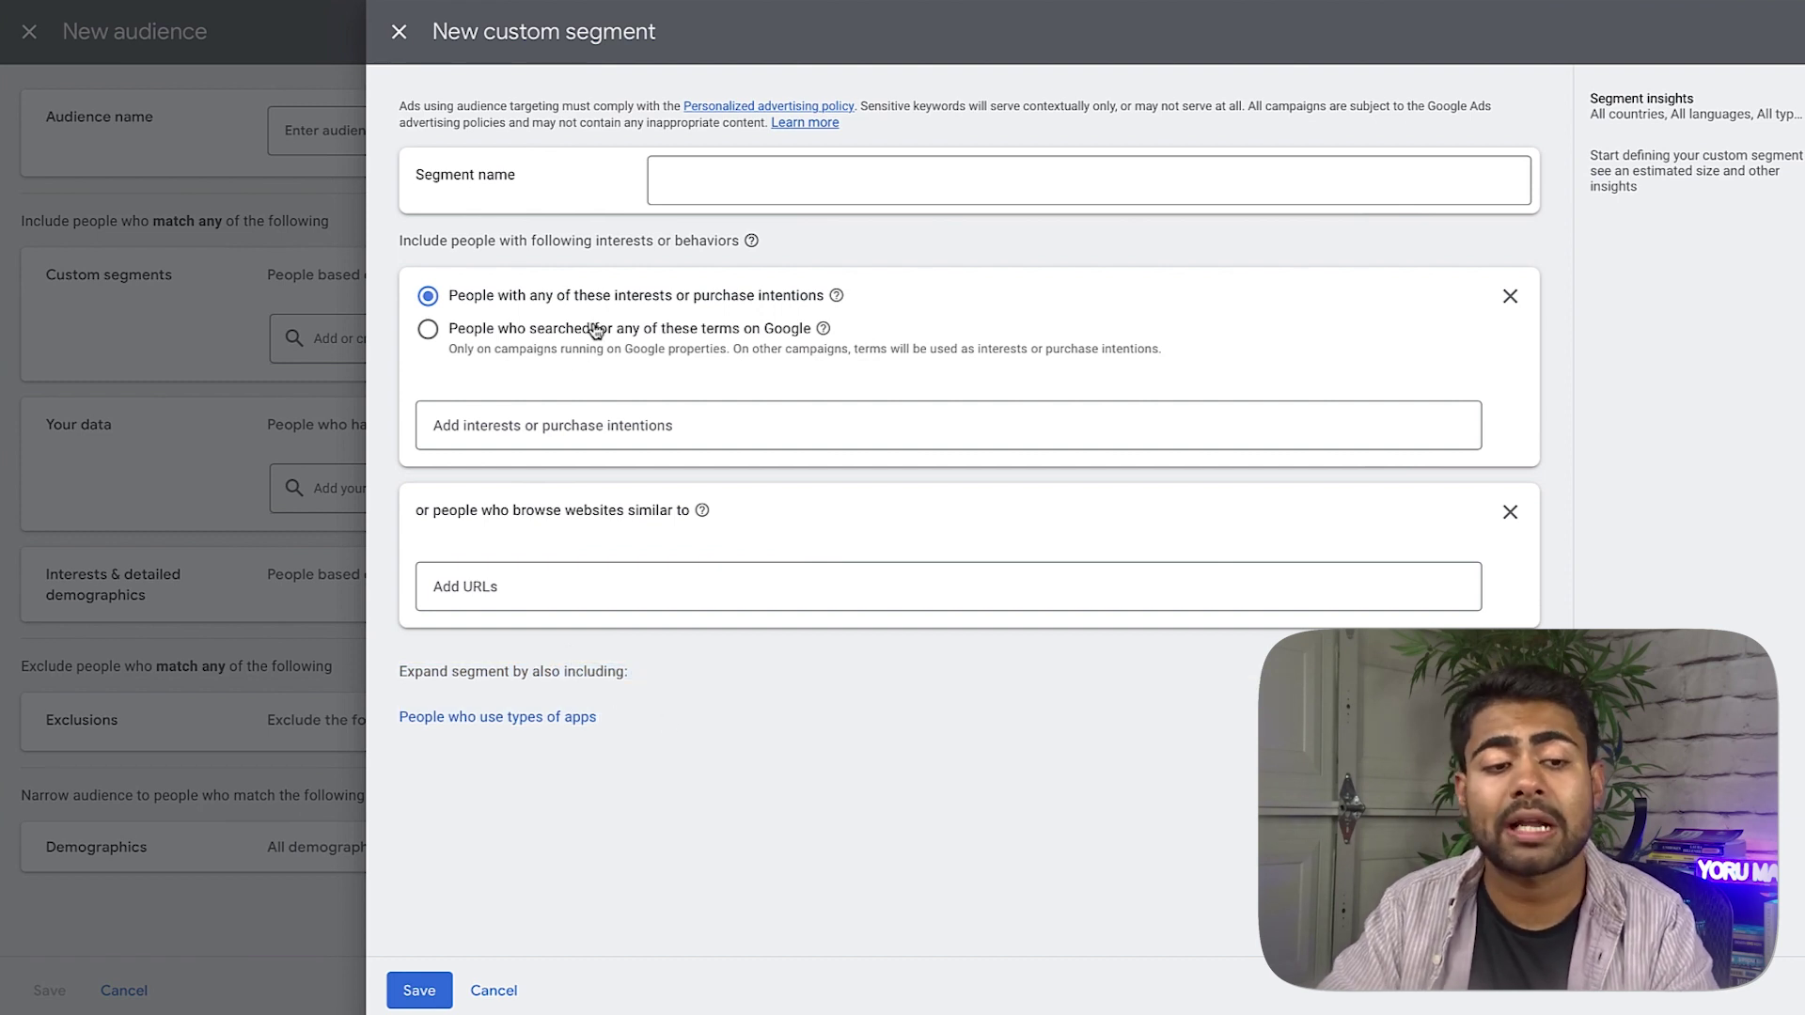
# Switch the segment to Google search terms and back to interests or purchase intentions.
pyautogui.click(429, 331)
pyautogui.click(428, 295)
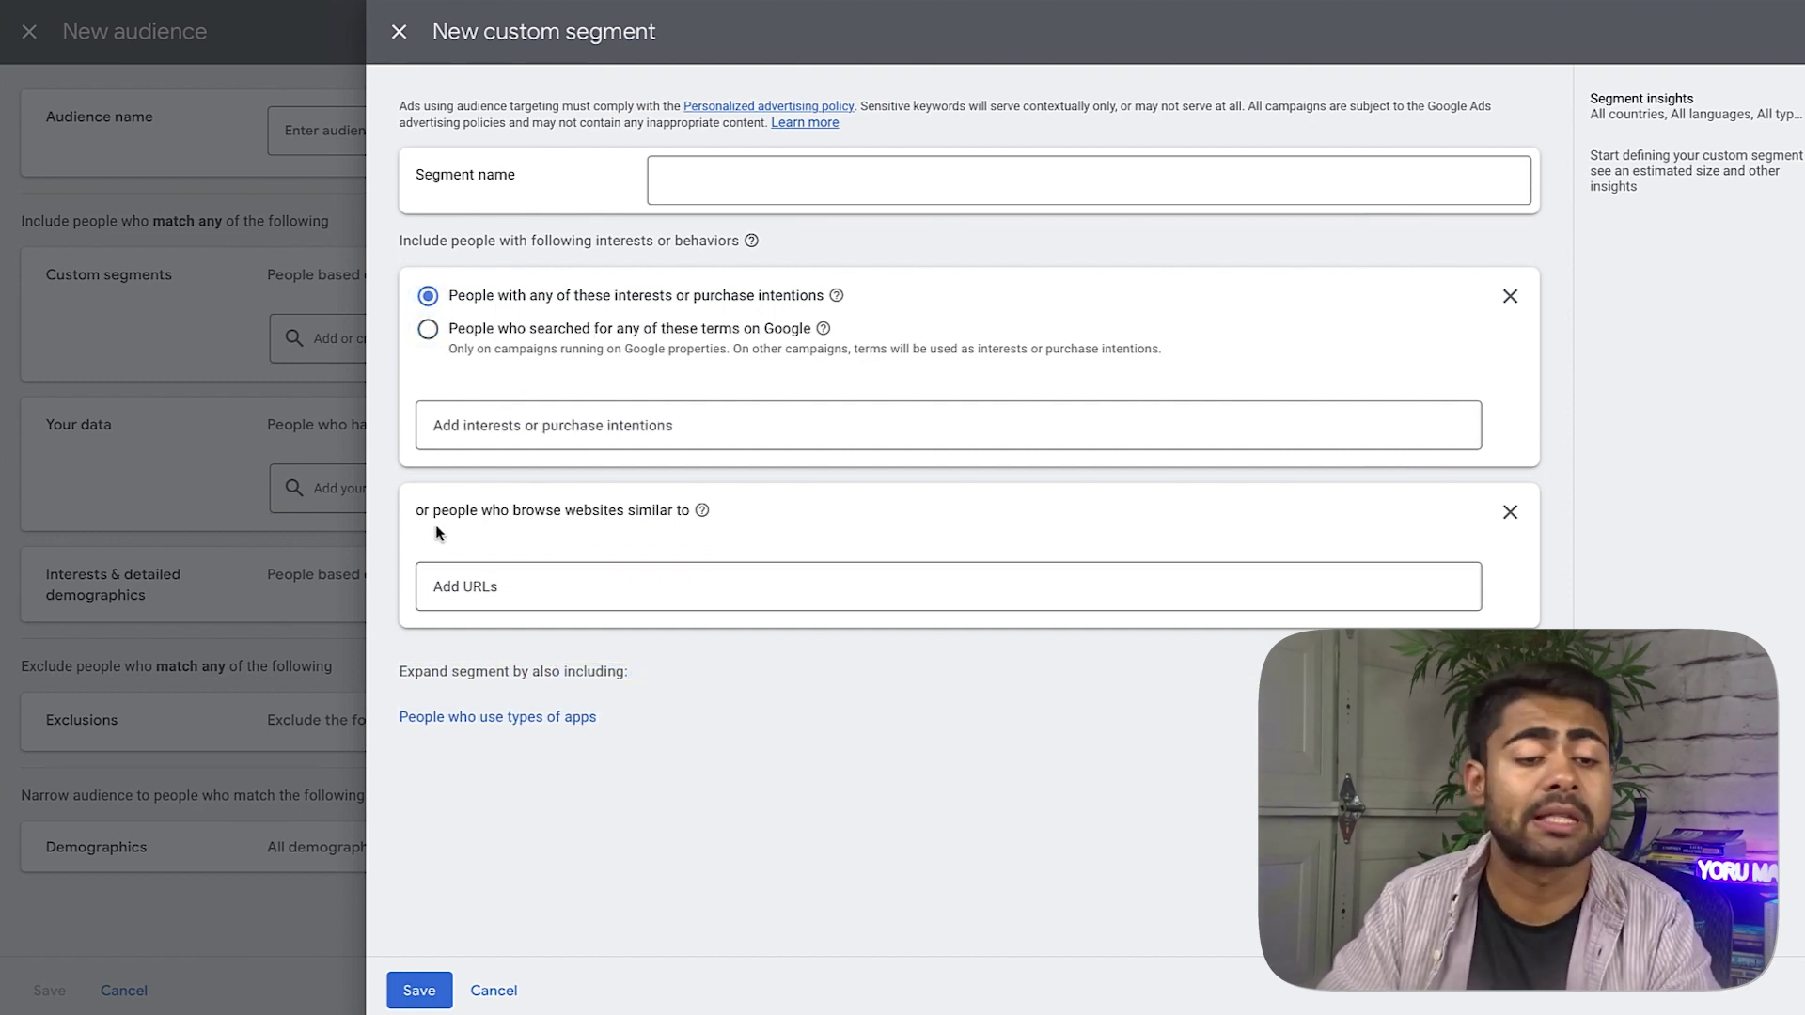
pyautogui.moveTo(434, 531); pyautogui.dragTo(664, 460)
pyautogui.click(620, 562)
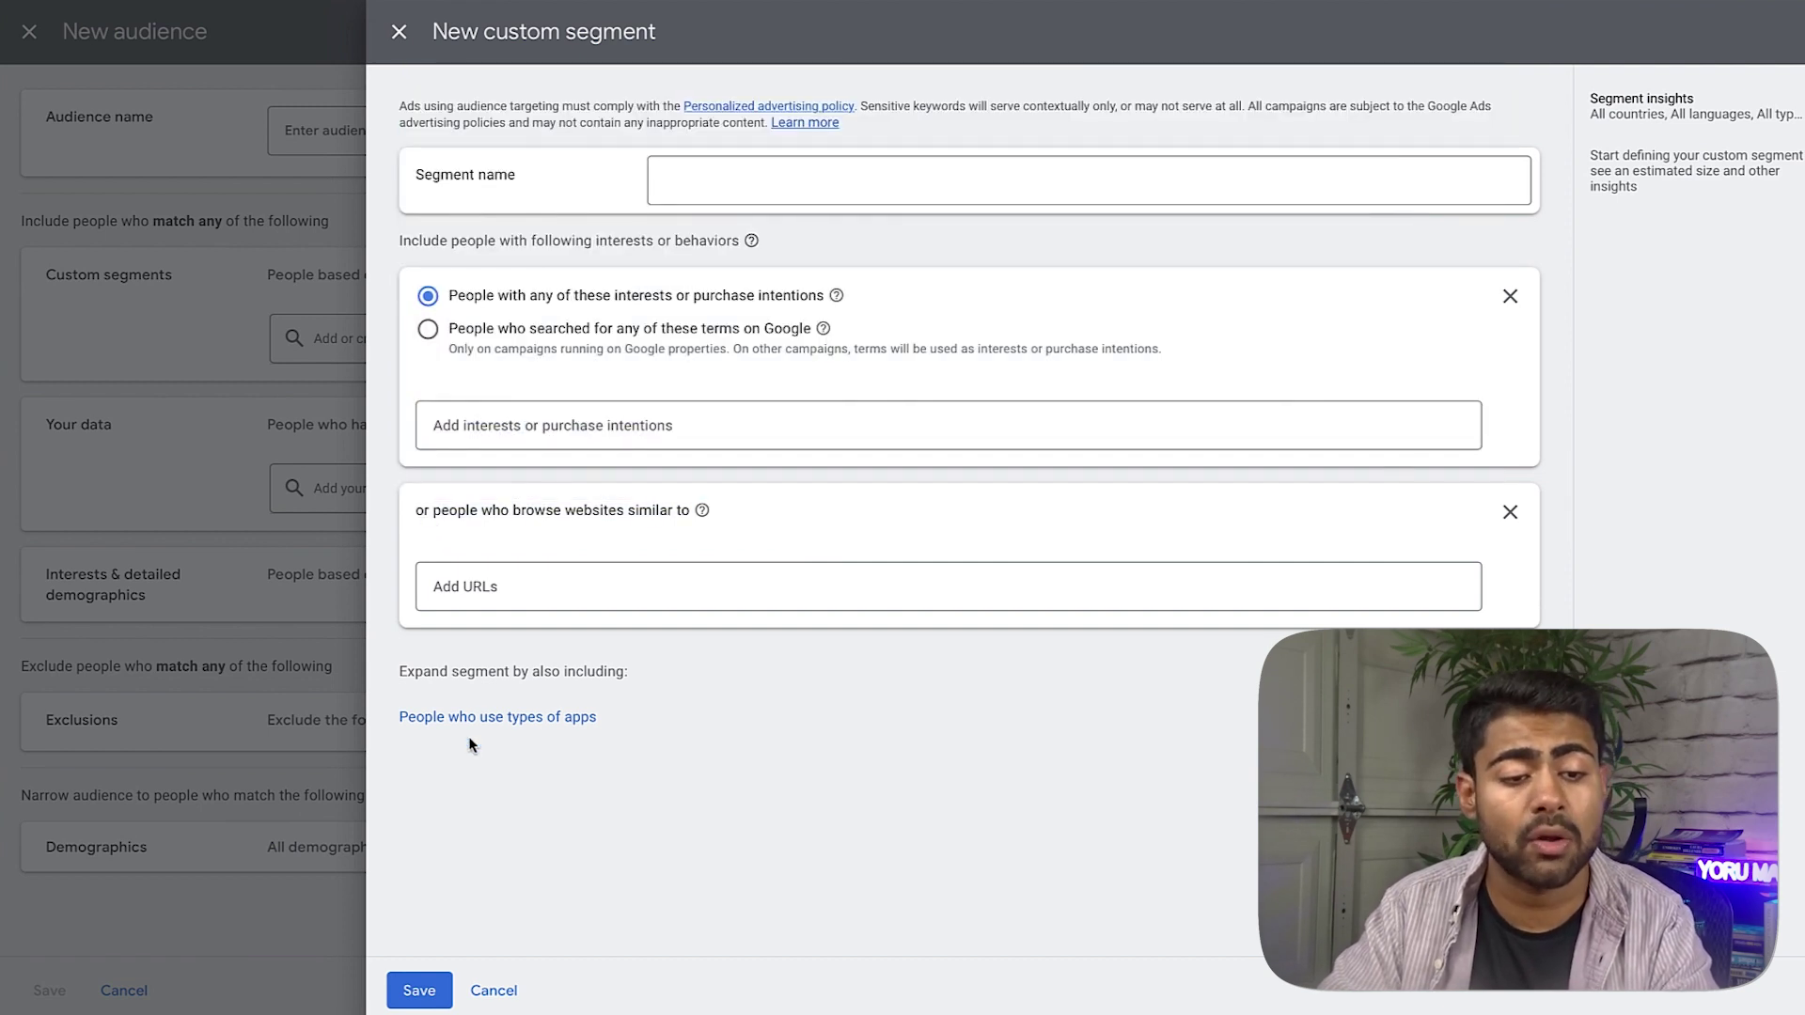
# Expand the segment with people who use types of apps, and remove that condition again.
pyautogui.click(517, 718)
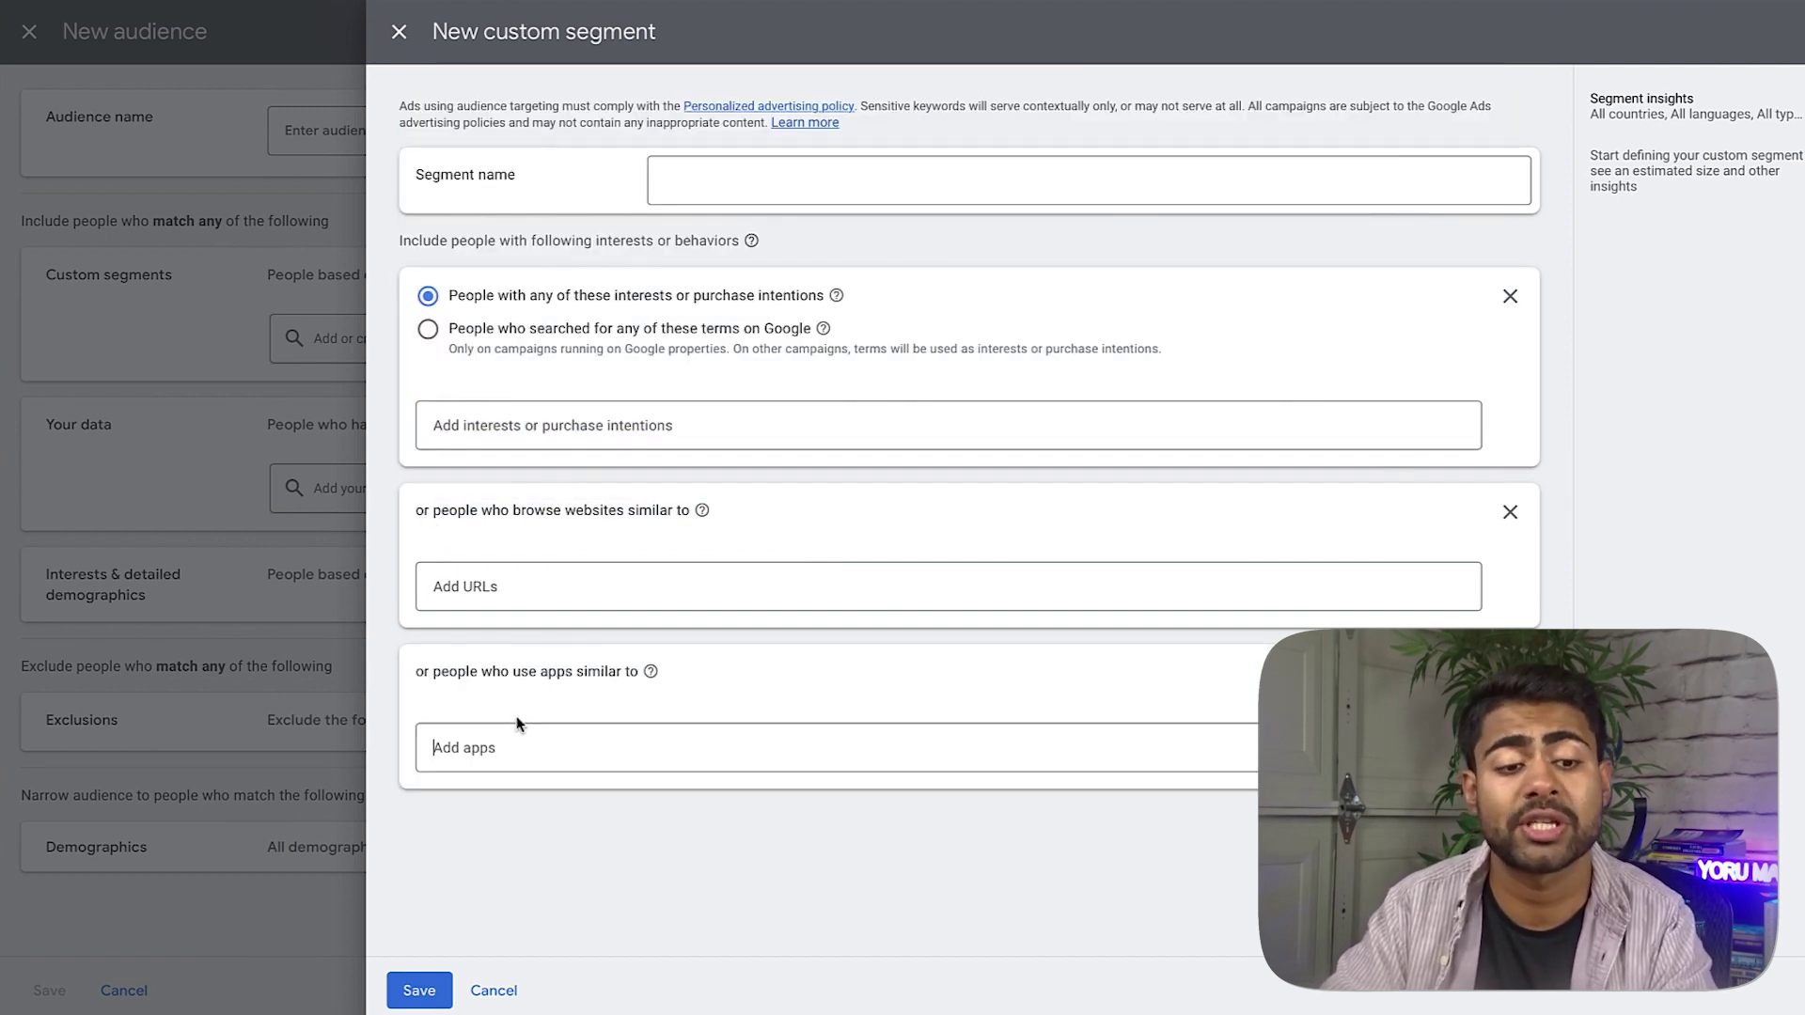
pyautogui.moveTo(432, 583); pyautogui.dragTo(527, 682)
pyautogui.click(454, 655)
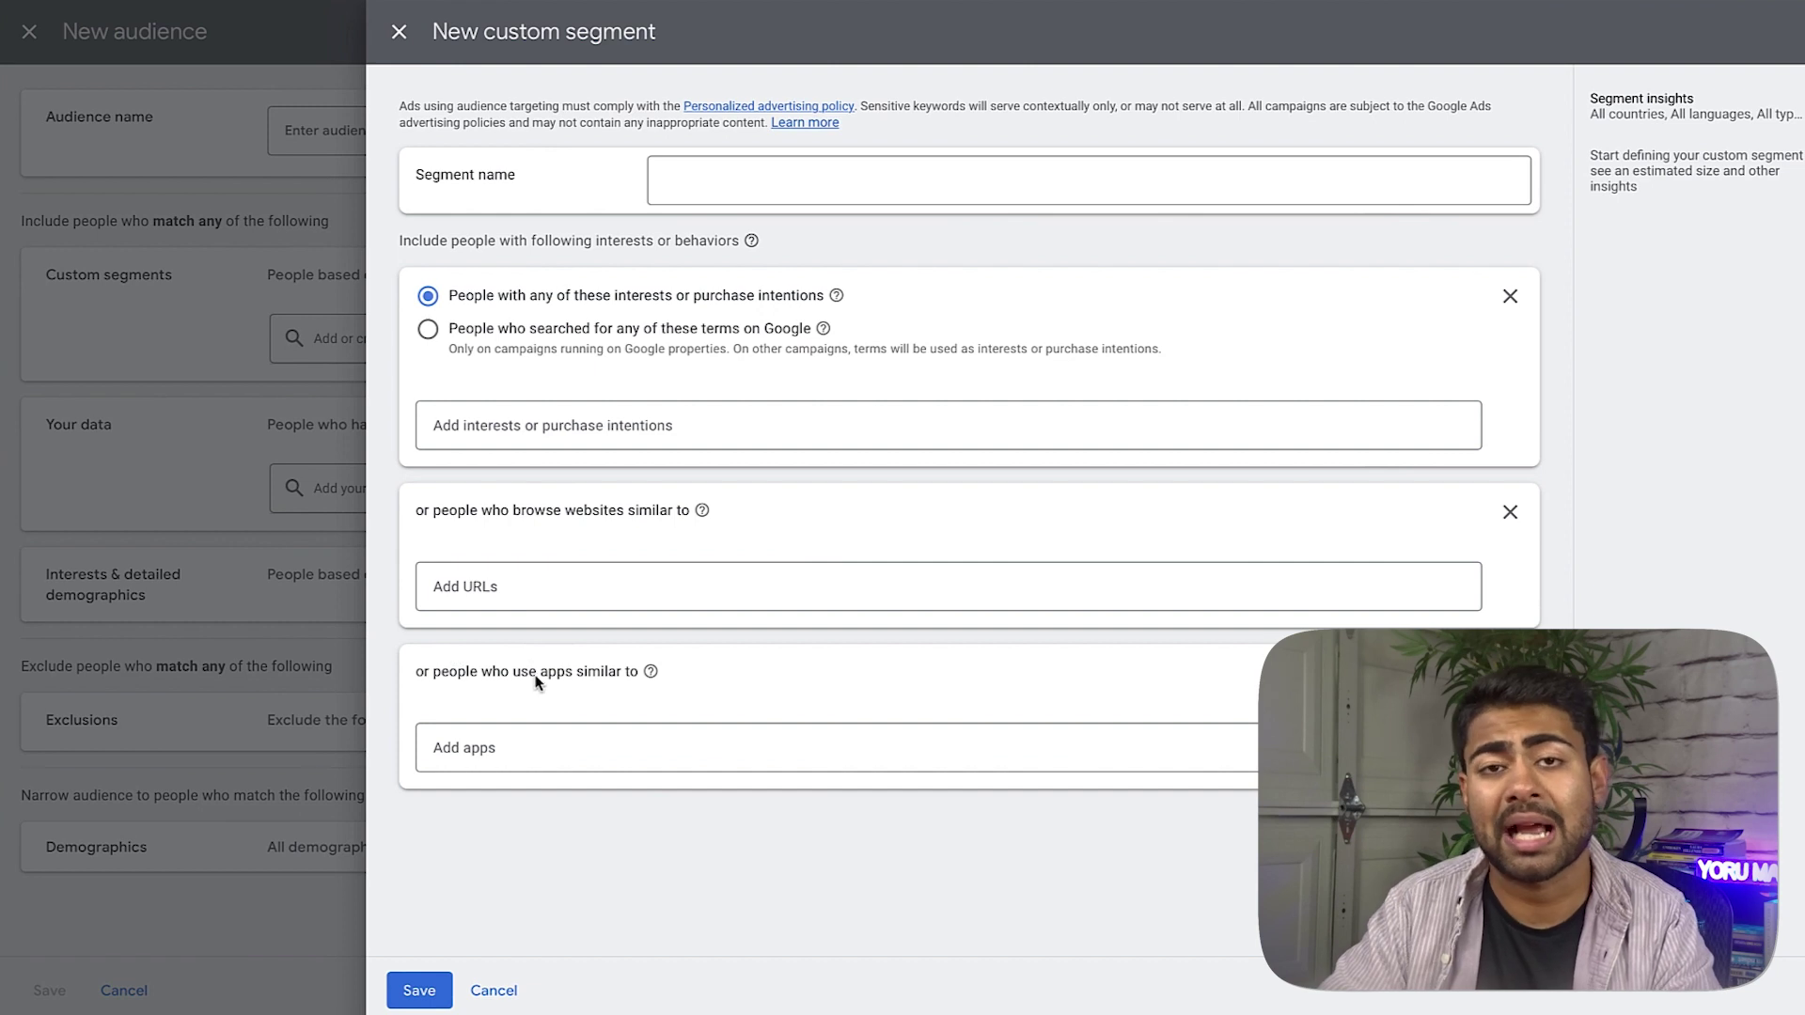
pyautogui.click(1509, 673)
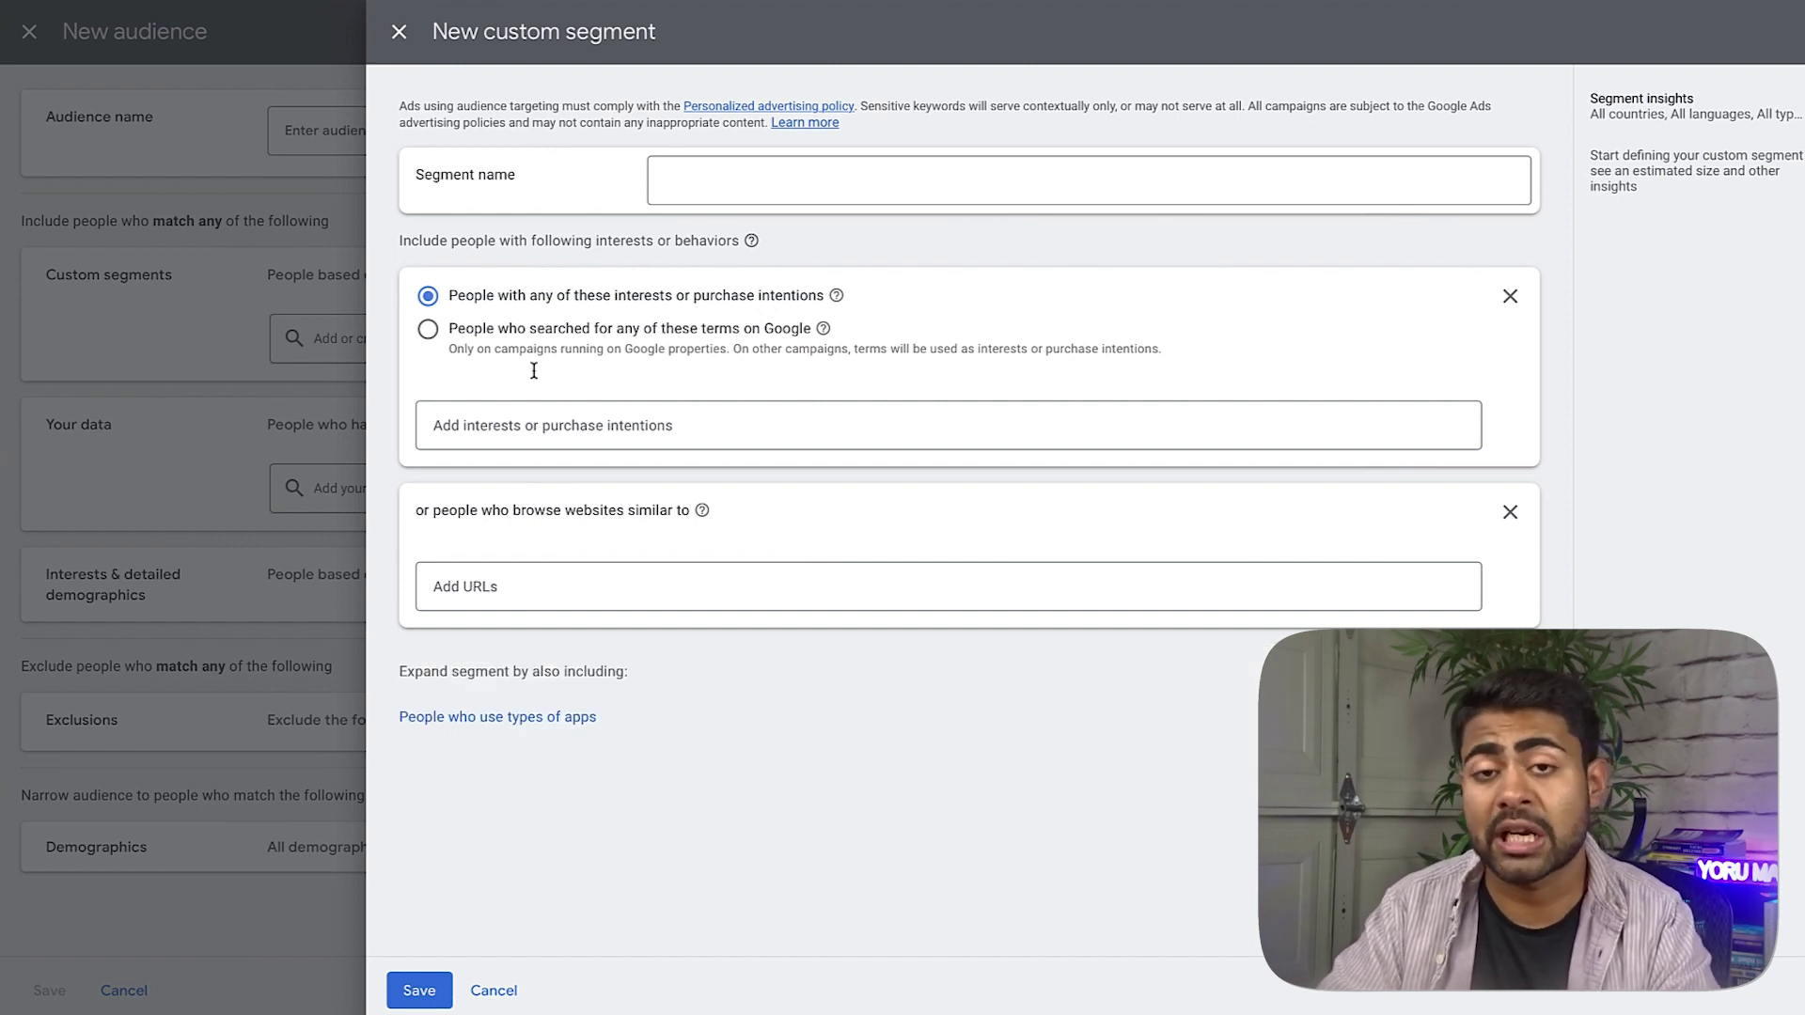
# Cancel the unnamed custom segment and return to the new audience.
pyautogui.tripleClick(453, 510)
pyautogui.click(461, 582)
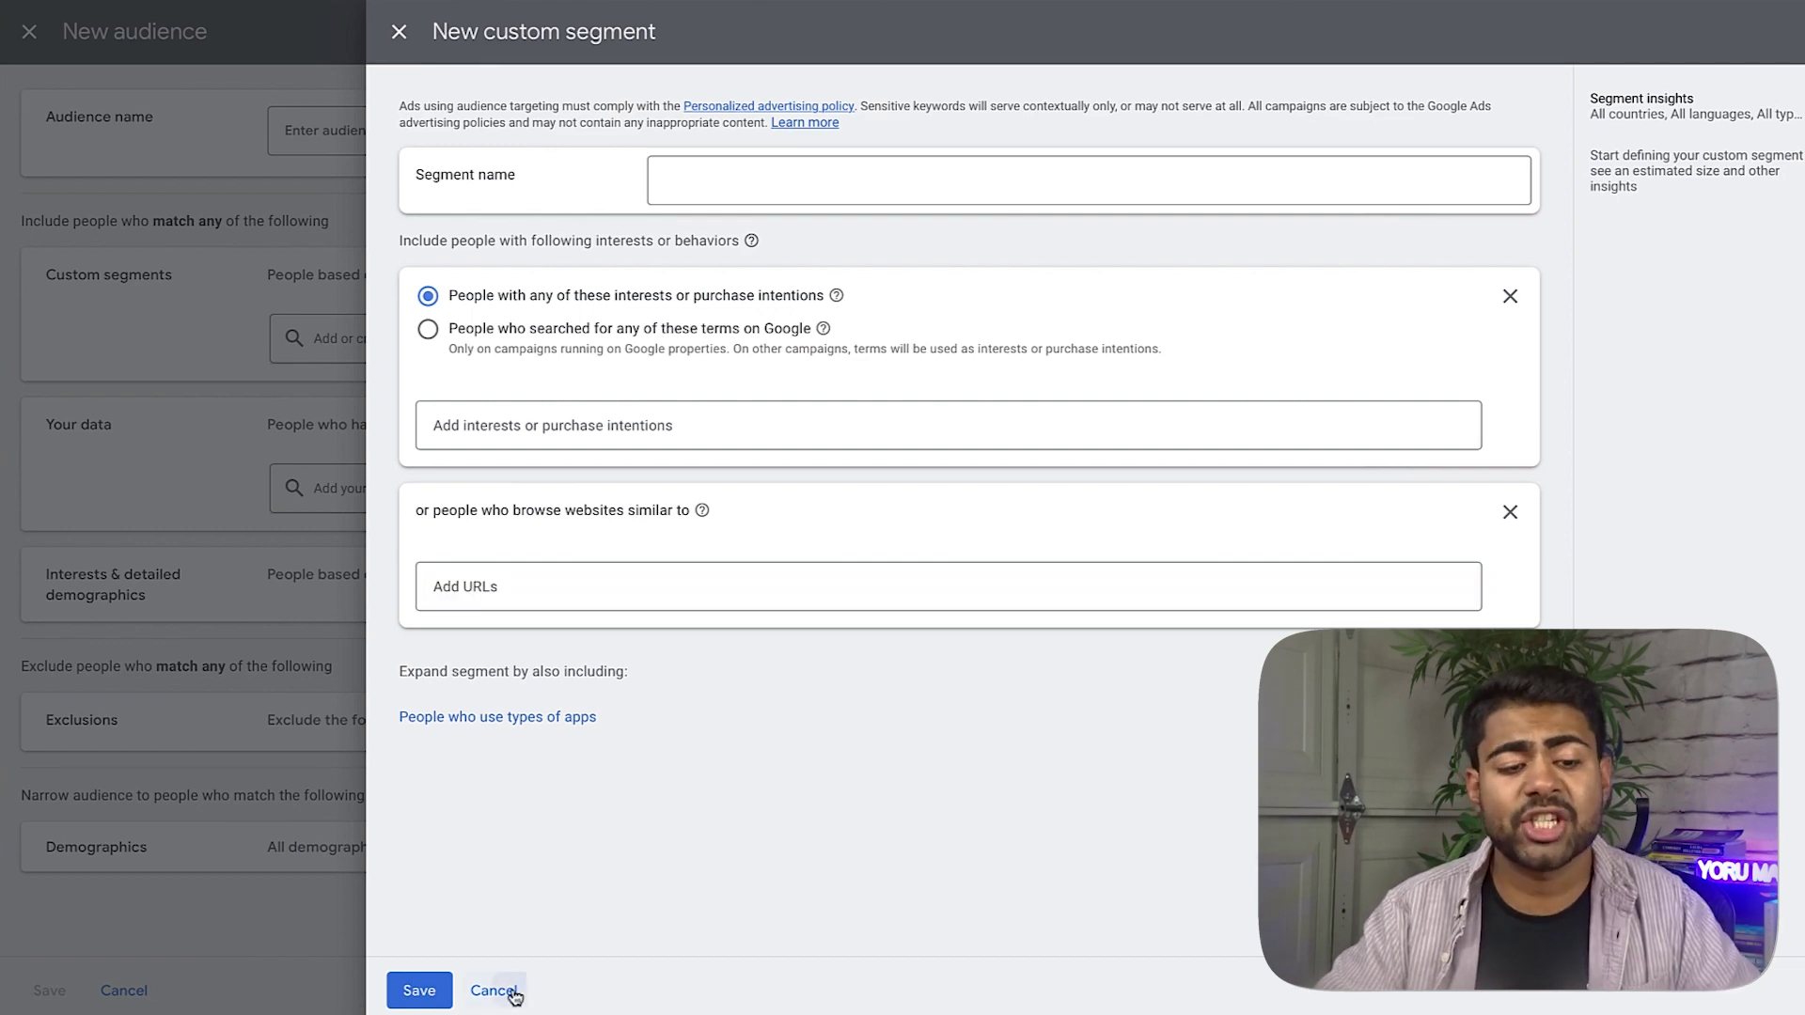
pyautogui.click(494, 991)
pyautogui.moveTo(543, 278); pyautogui.dragTo(450, 286)
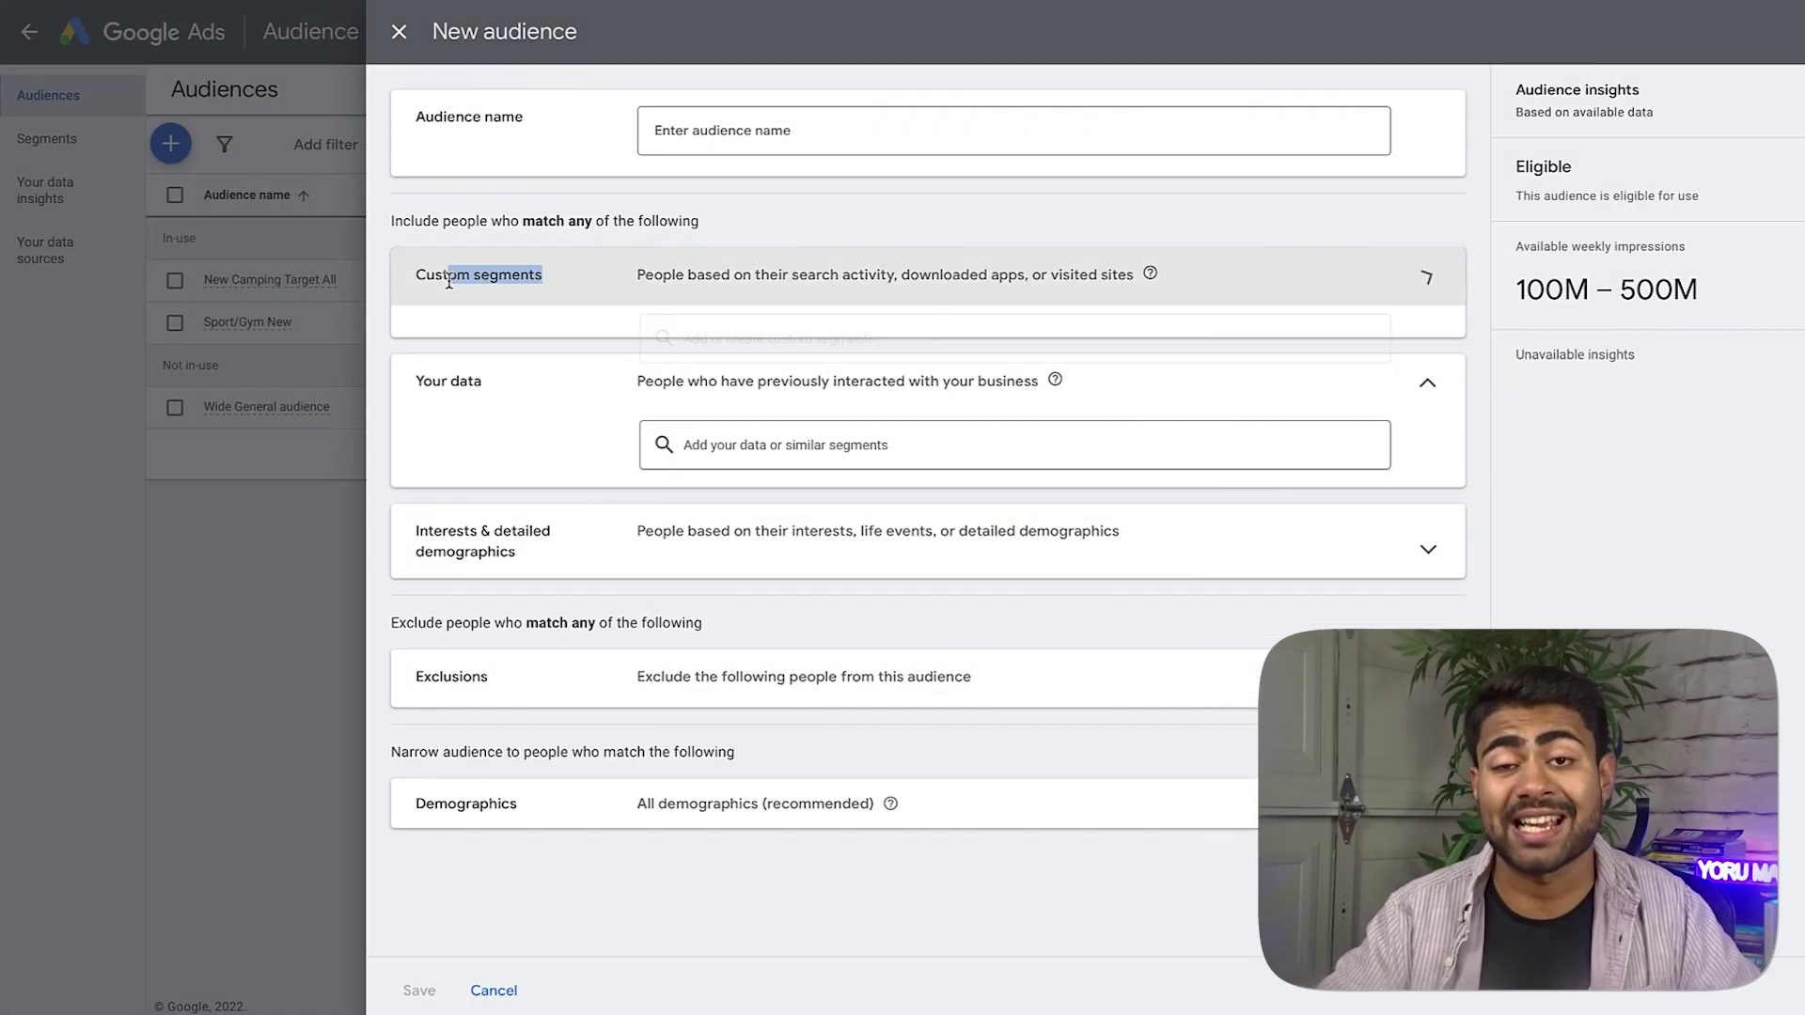
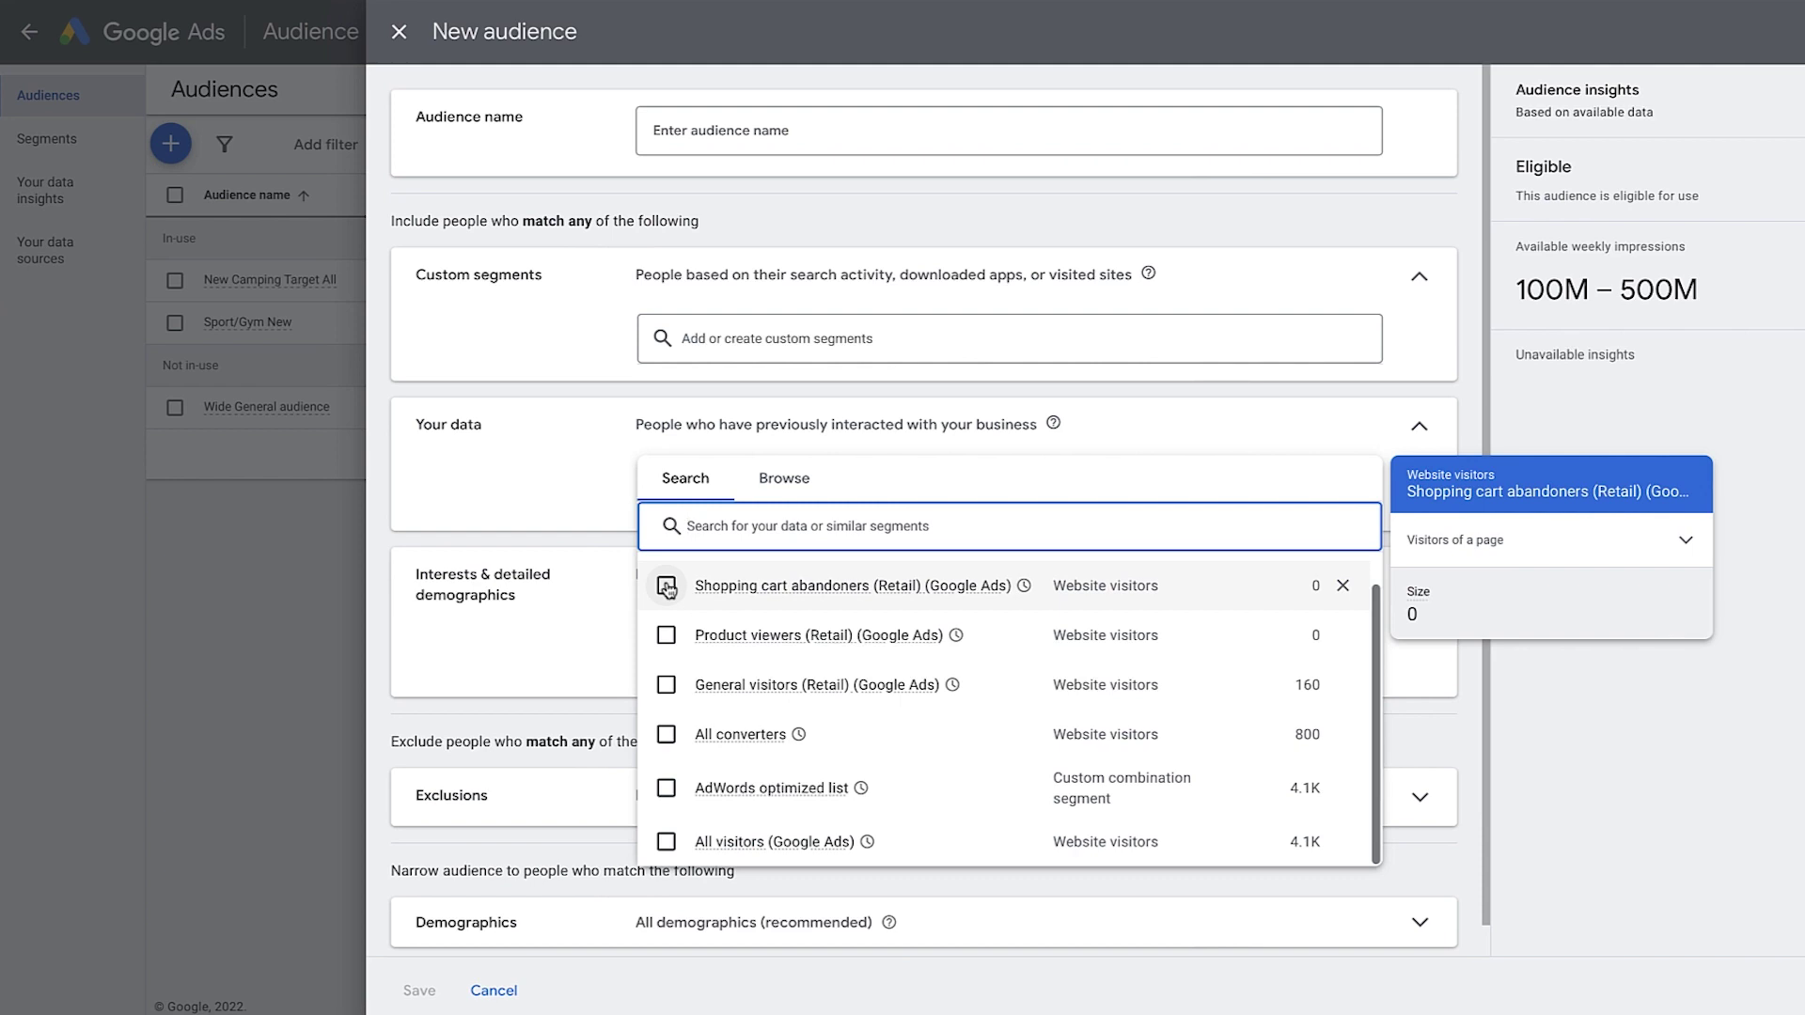
# Add the Shopping cart abandoners (Retail) and Product viewers (Retail) website visitor lists to the audience's own data.
pyautogui.click(666, 586)
pyautogui.click(666, 700)
pyautogui.click(580, 526)
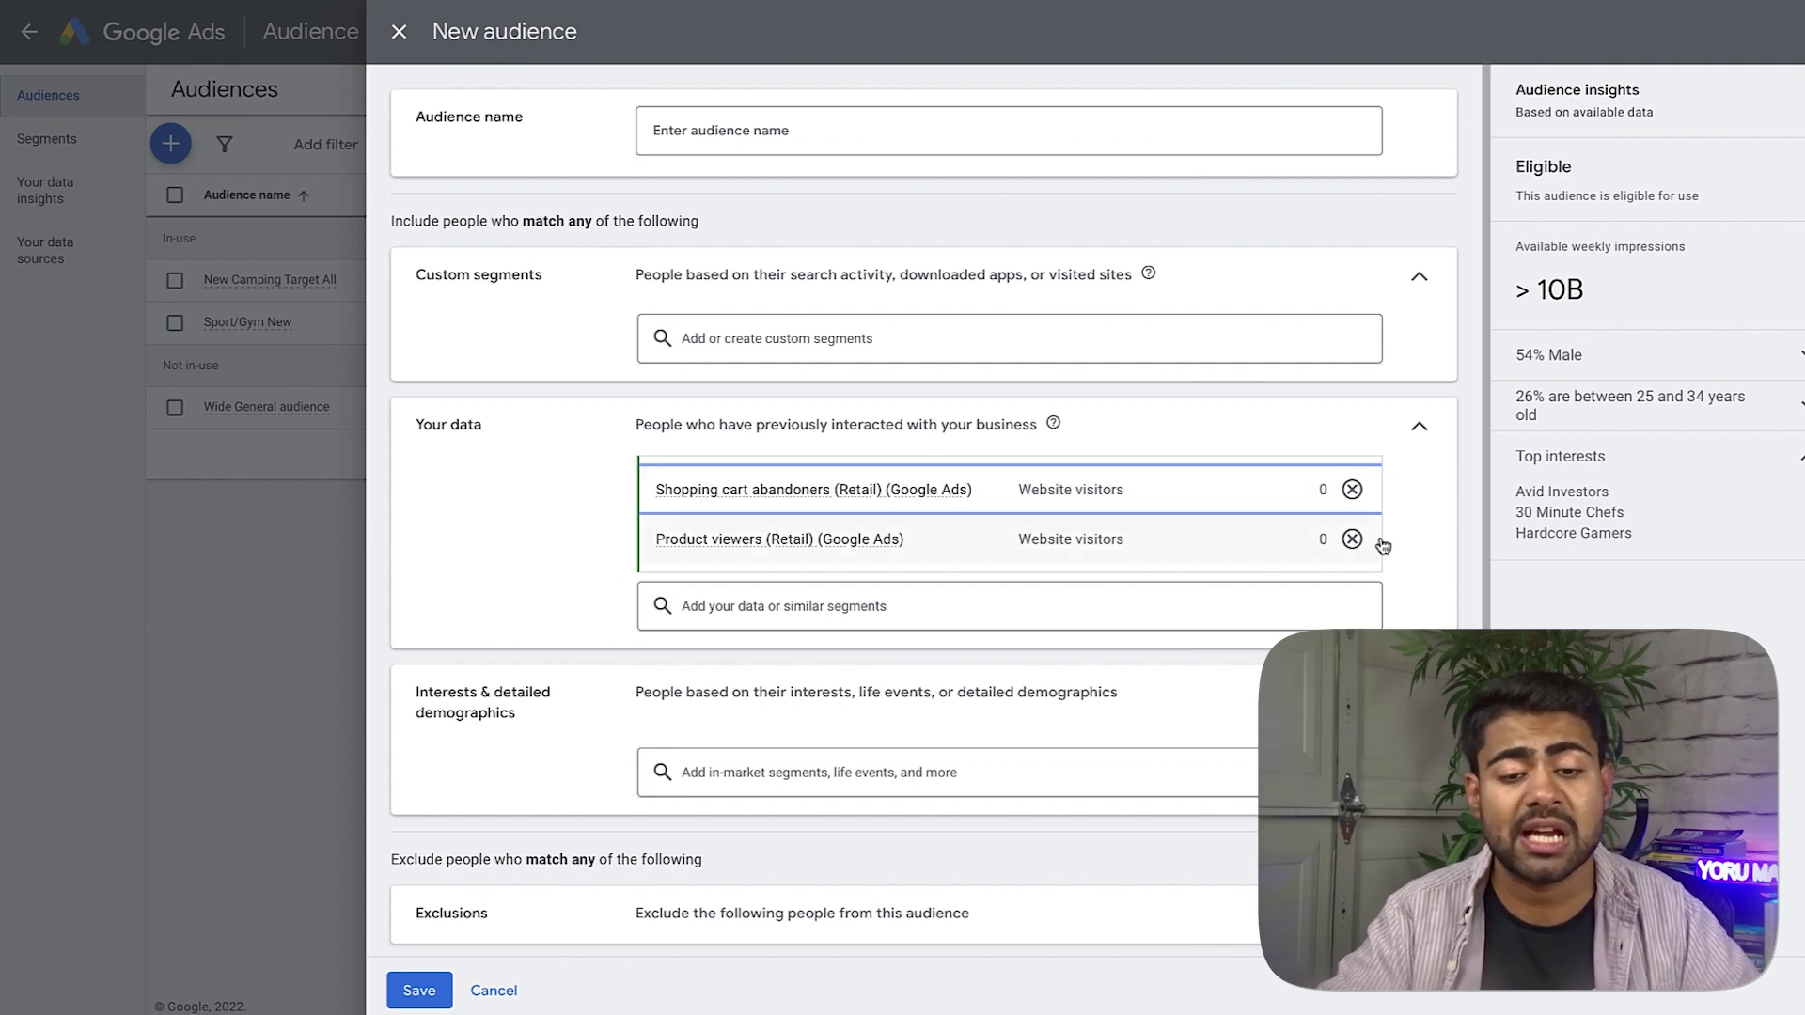
# Remove the Product viewers (Retail) and Shopping cart abandoners (Retail) lists from the audience's own data.
pyautogui.click(1352, 538)
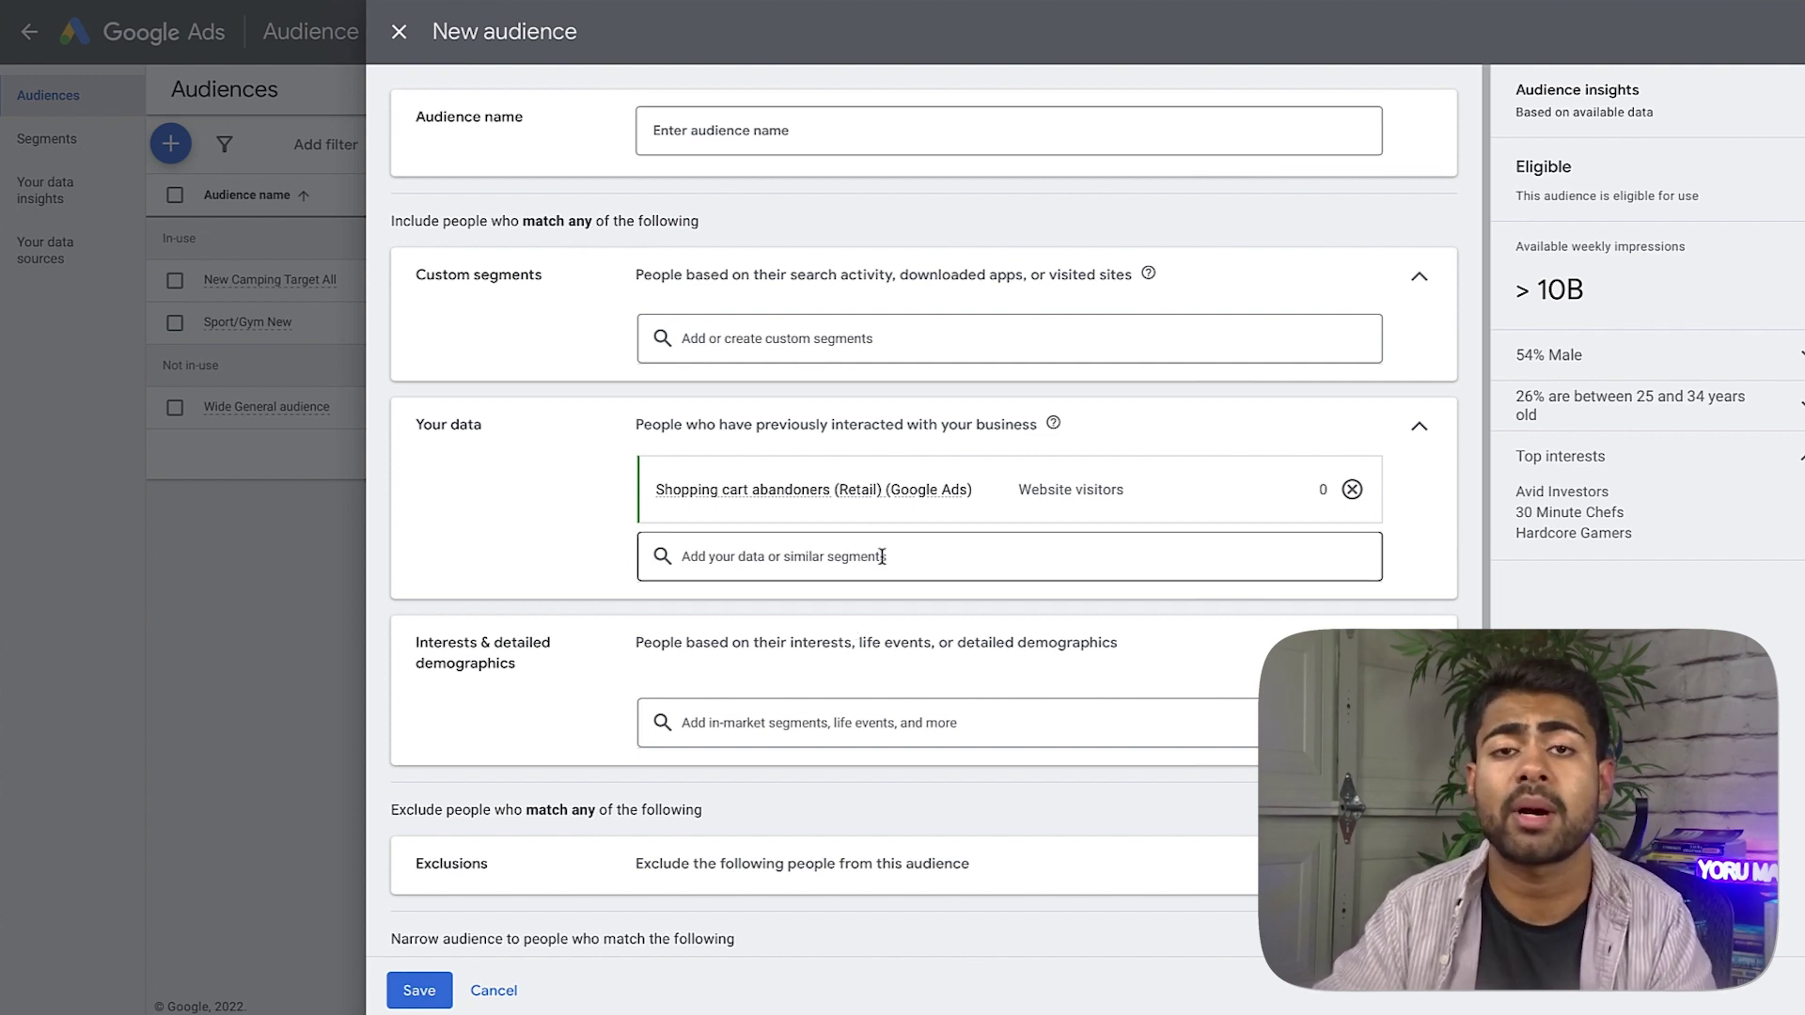
pyautogui.click(923, 575)
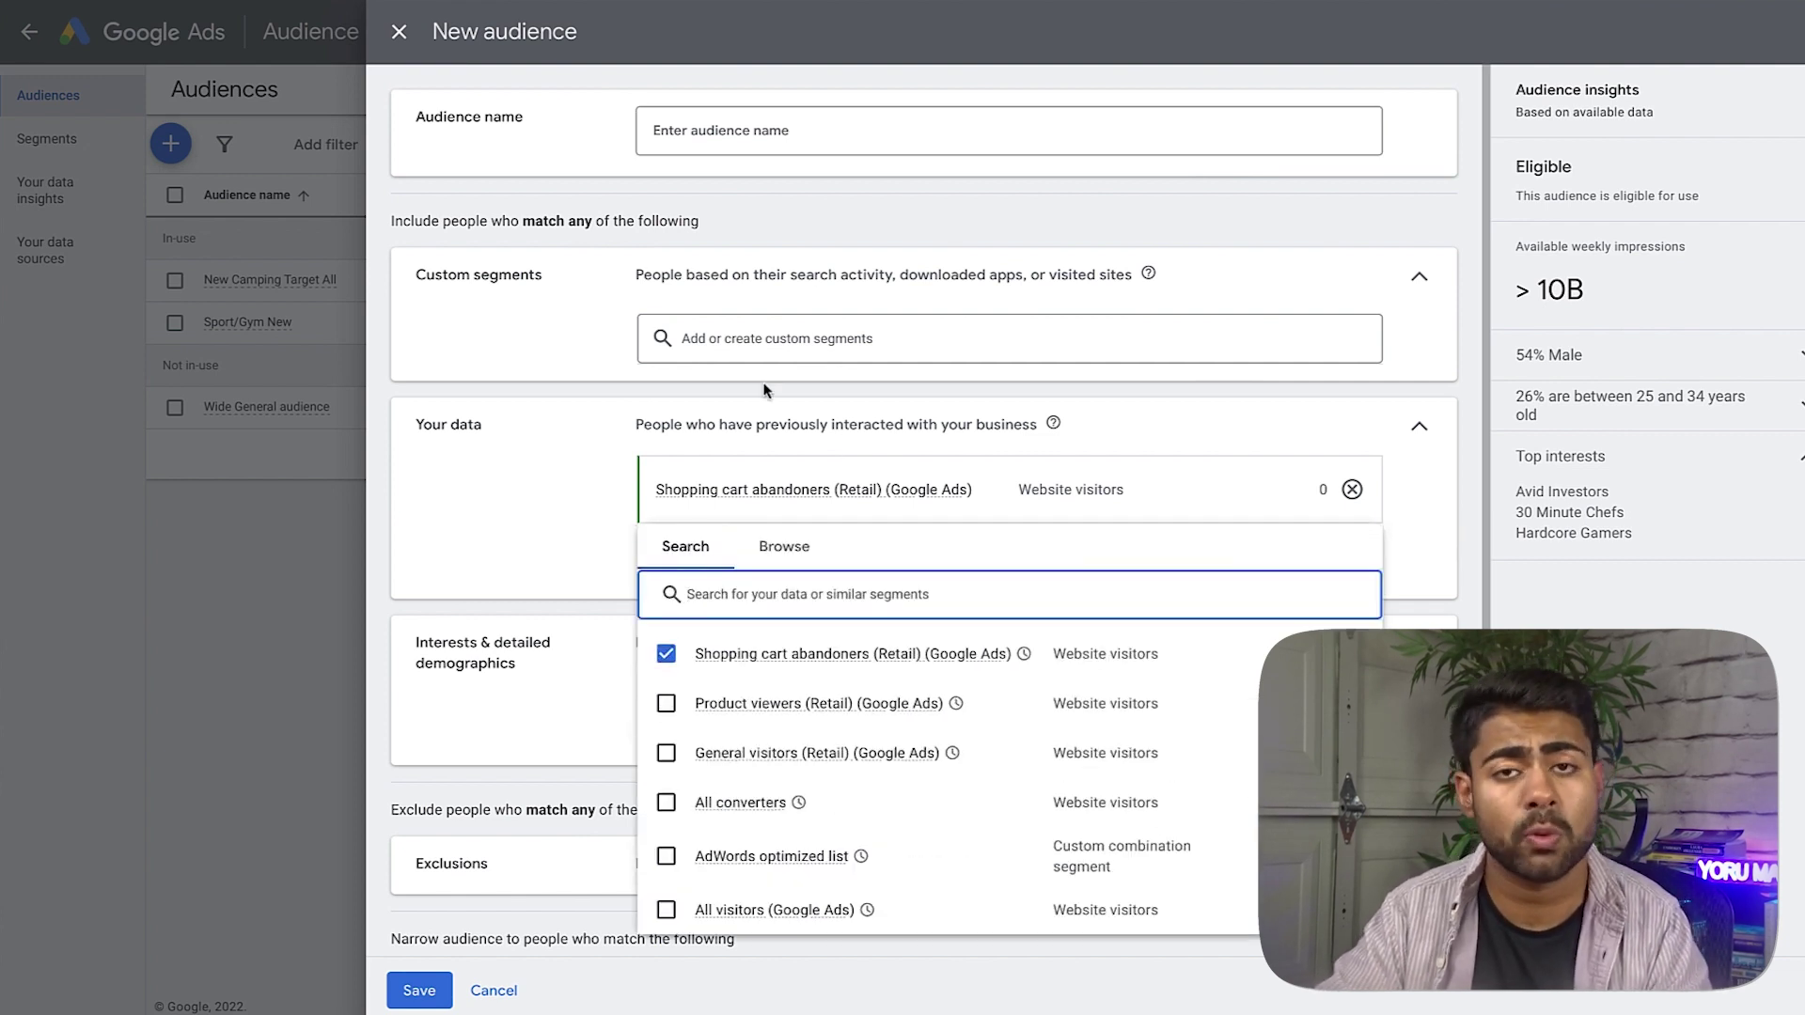
pyautogui.click(499, 524)
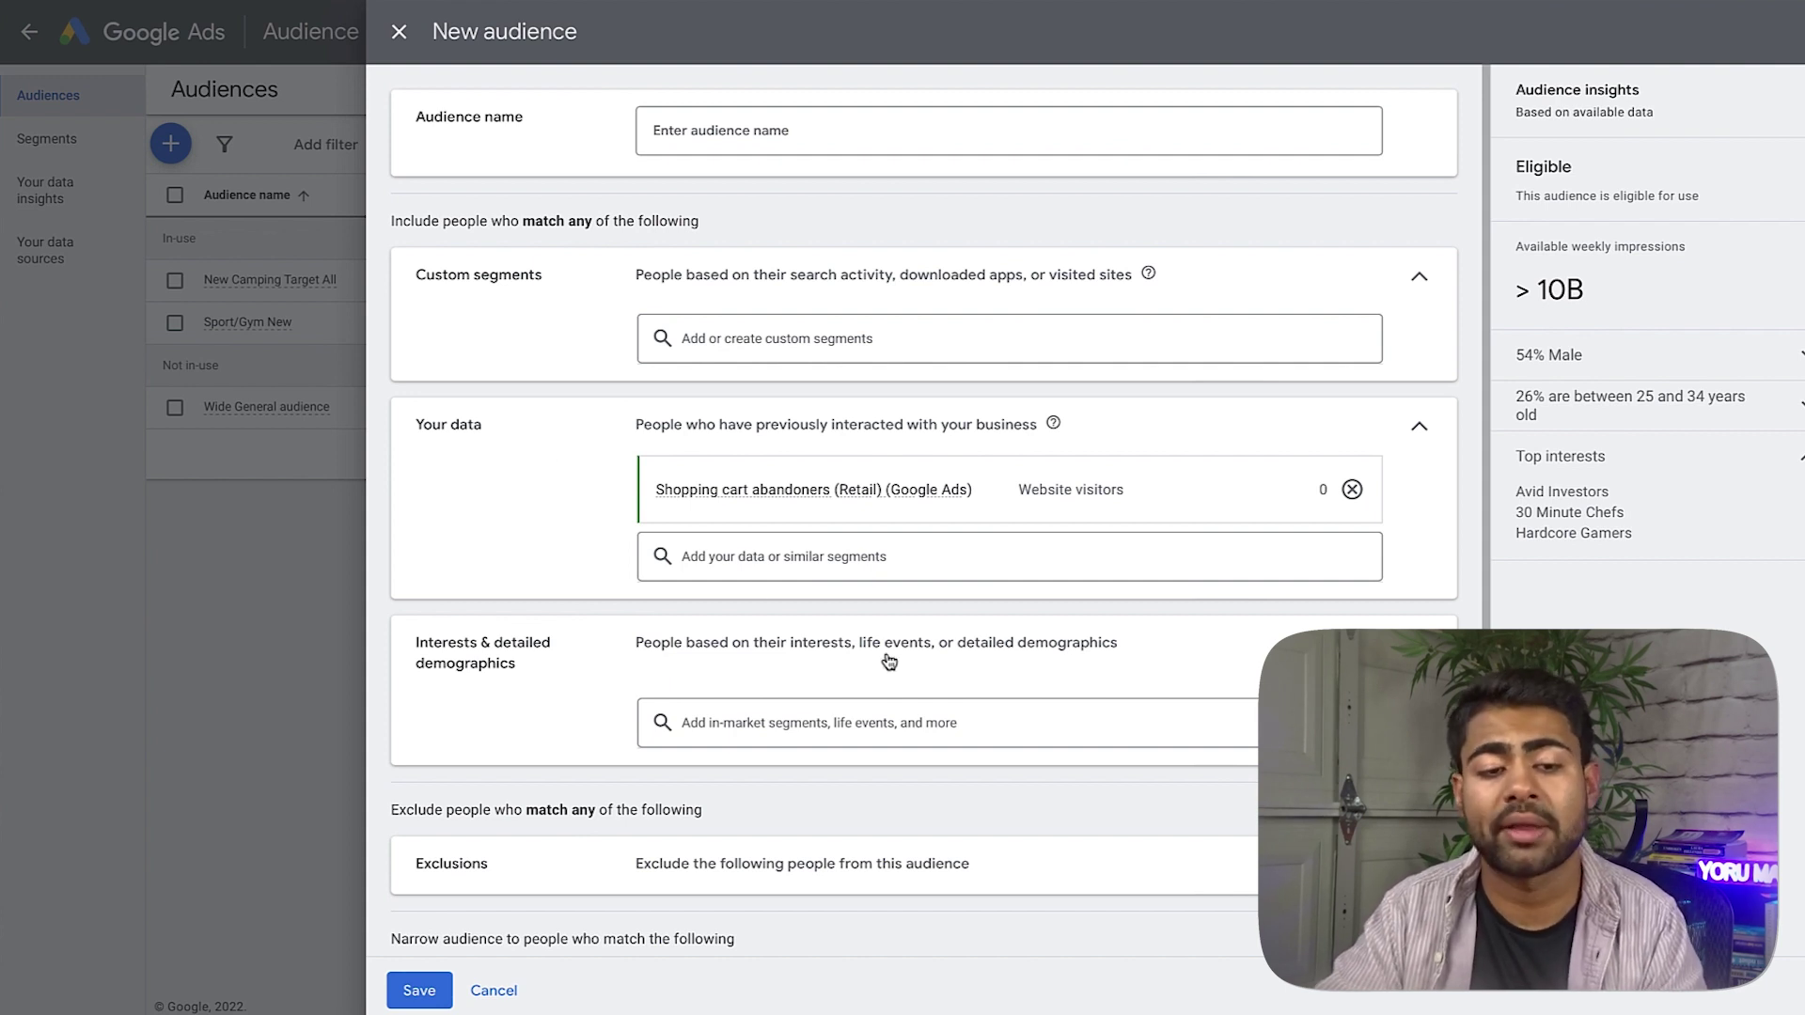
pyautogui.click(951, 556)
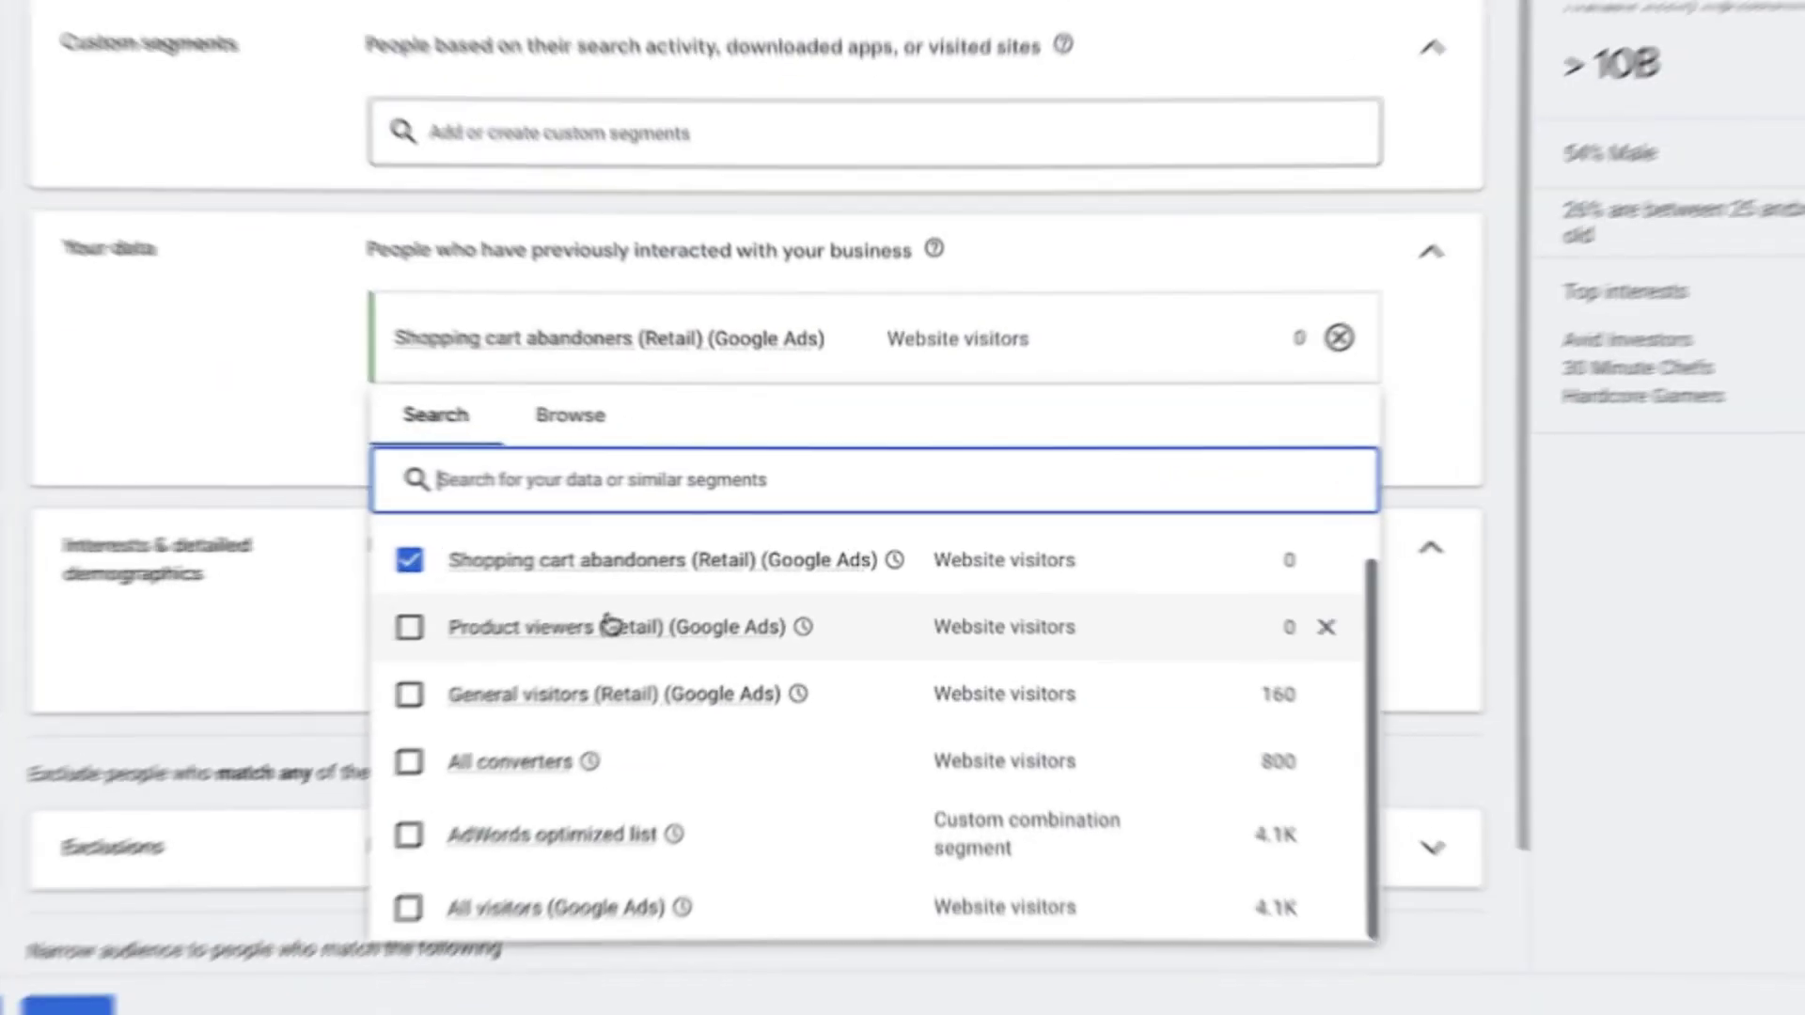
pyautogui.click(665, 653)
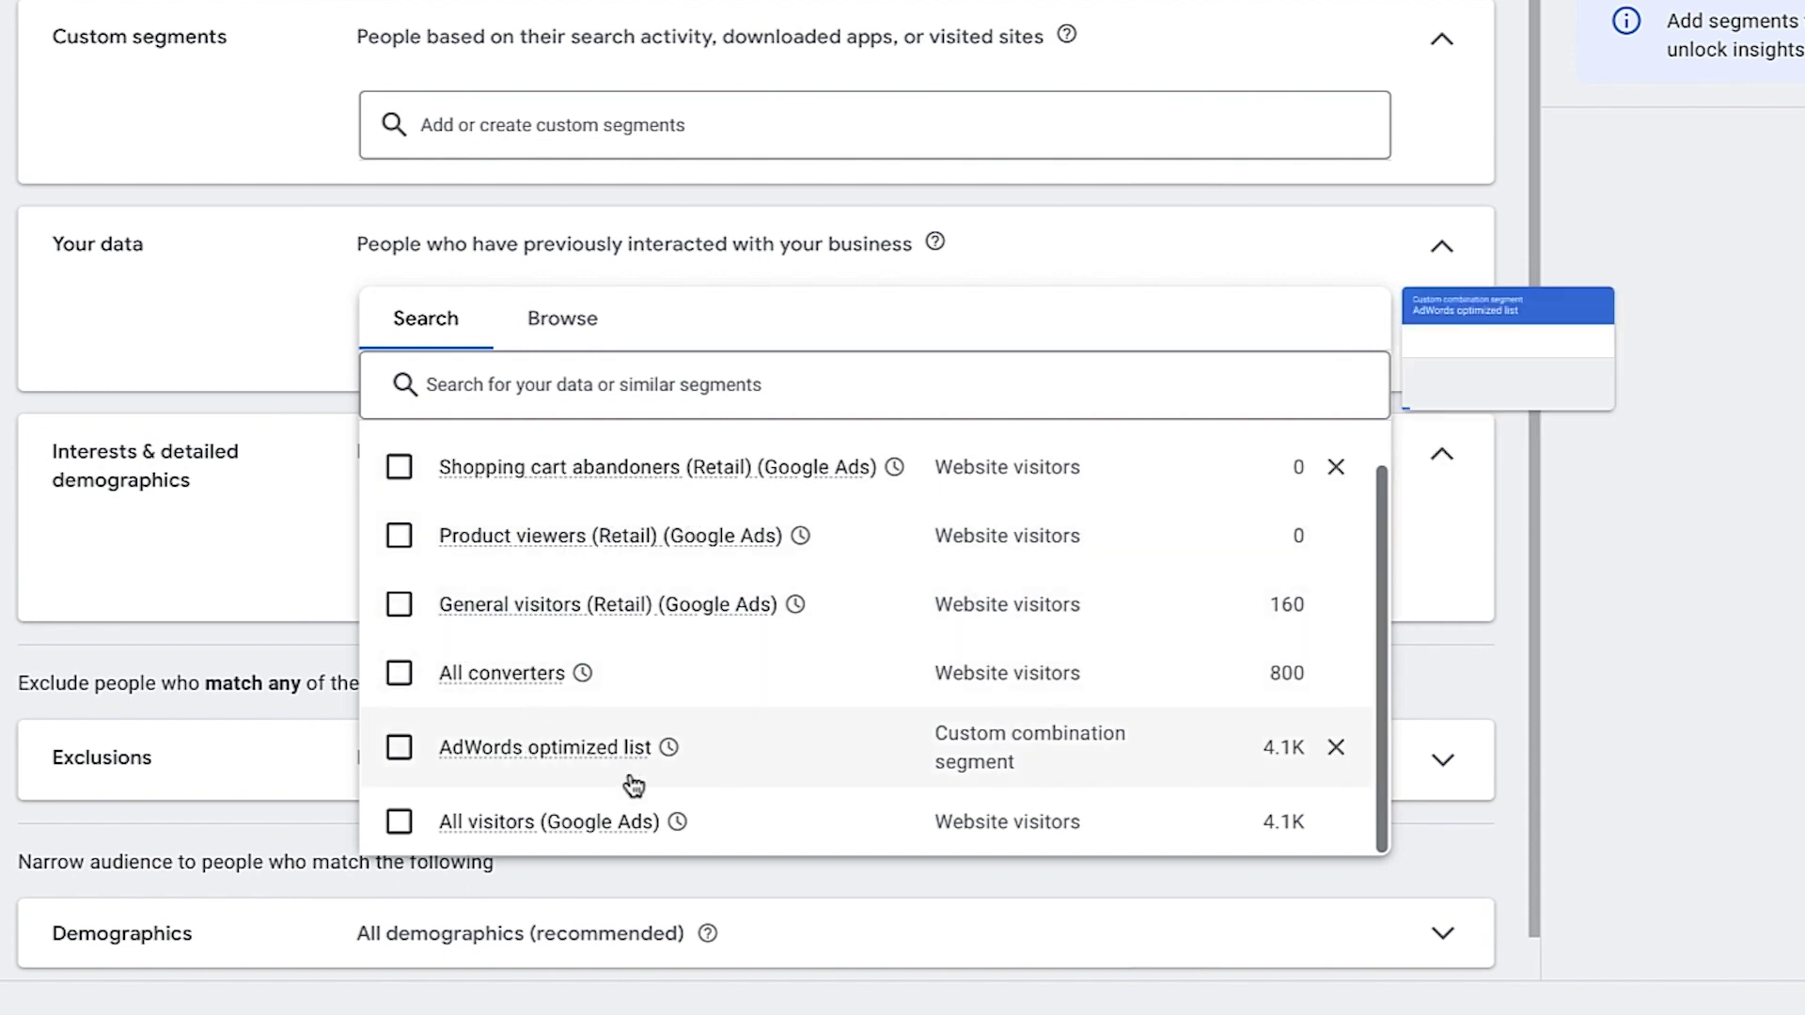
# Browse the categories of the business's own data segments, including the website visitors, and close the list.
pyautogui.click(554, 334)
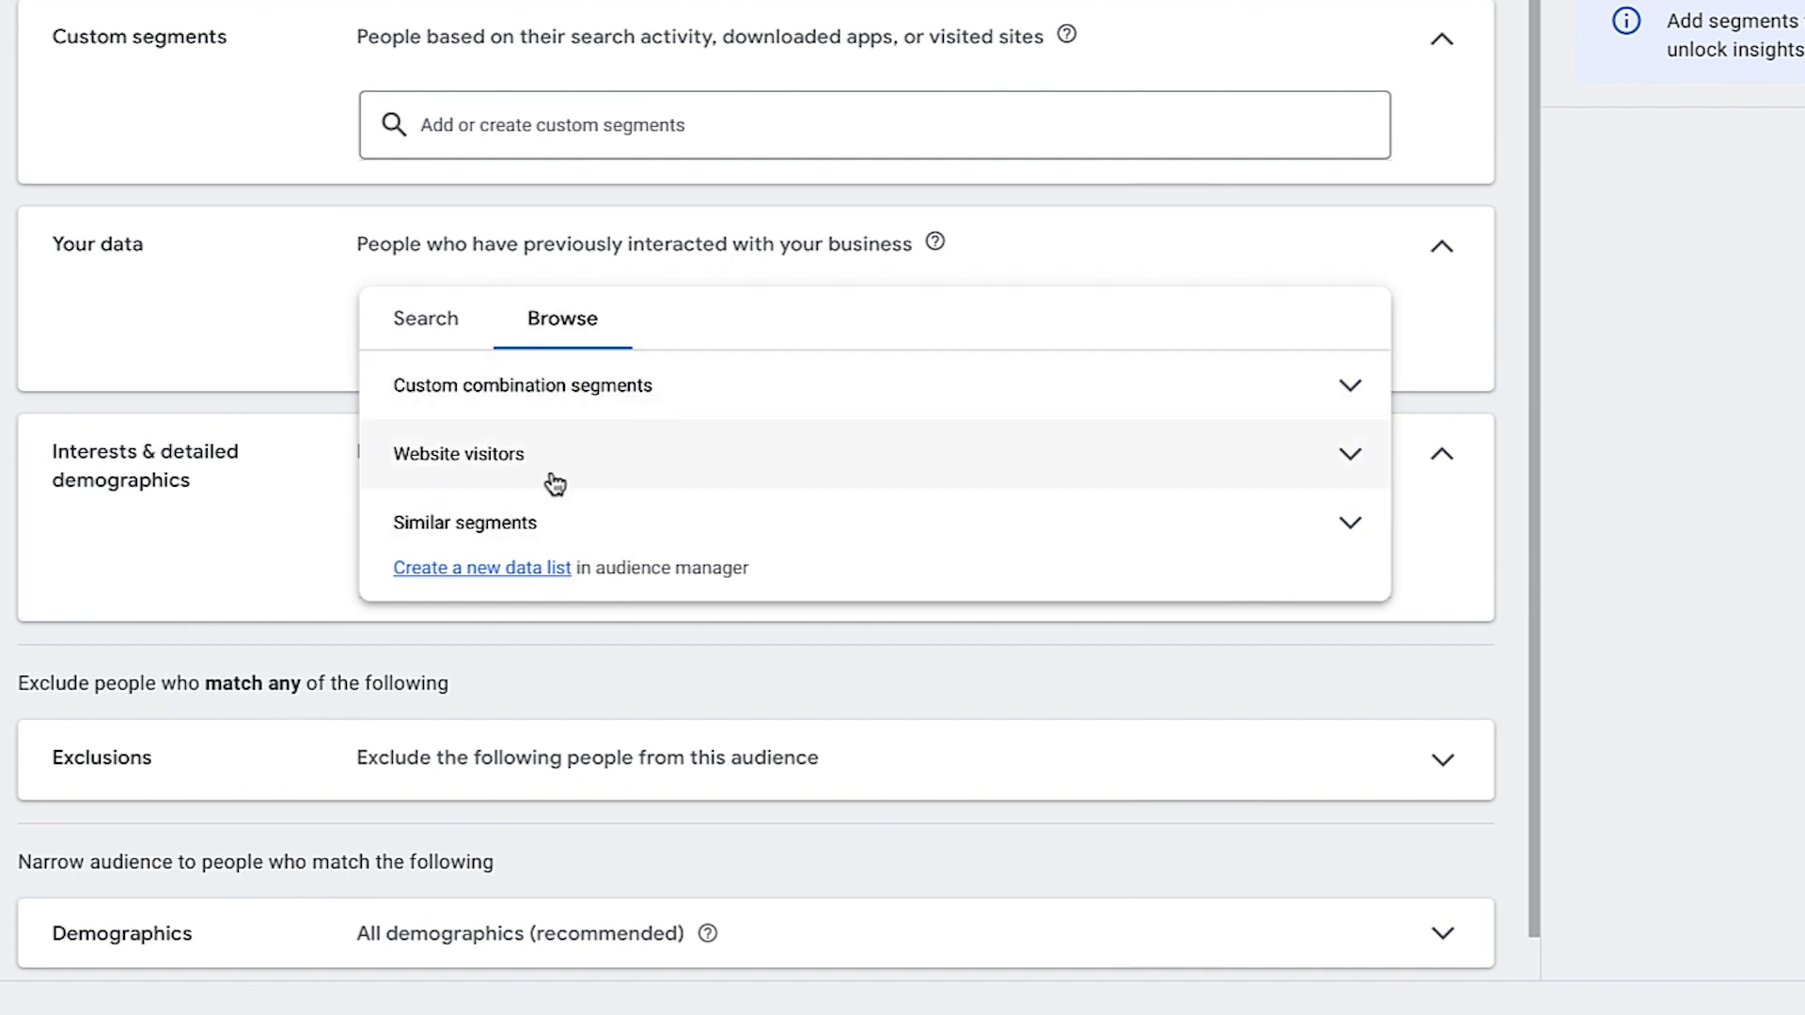
pyautogui.click(382, 458)
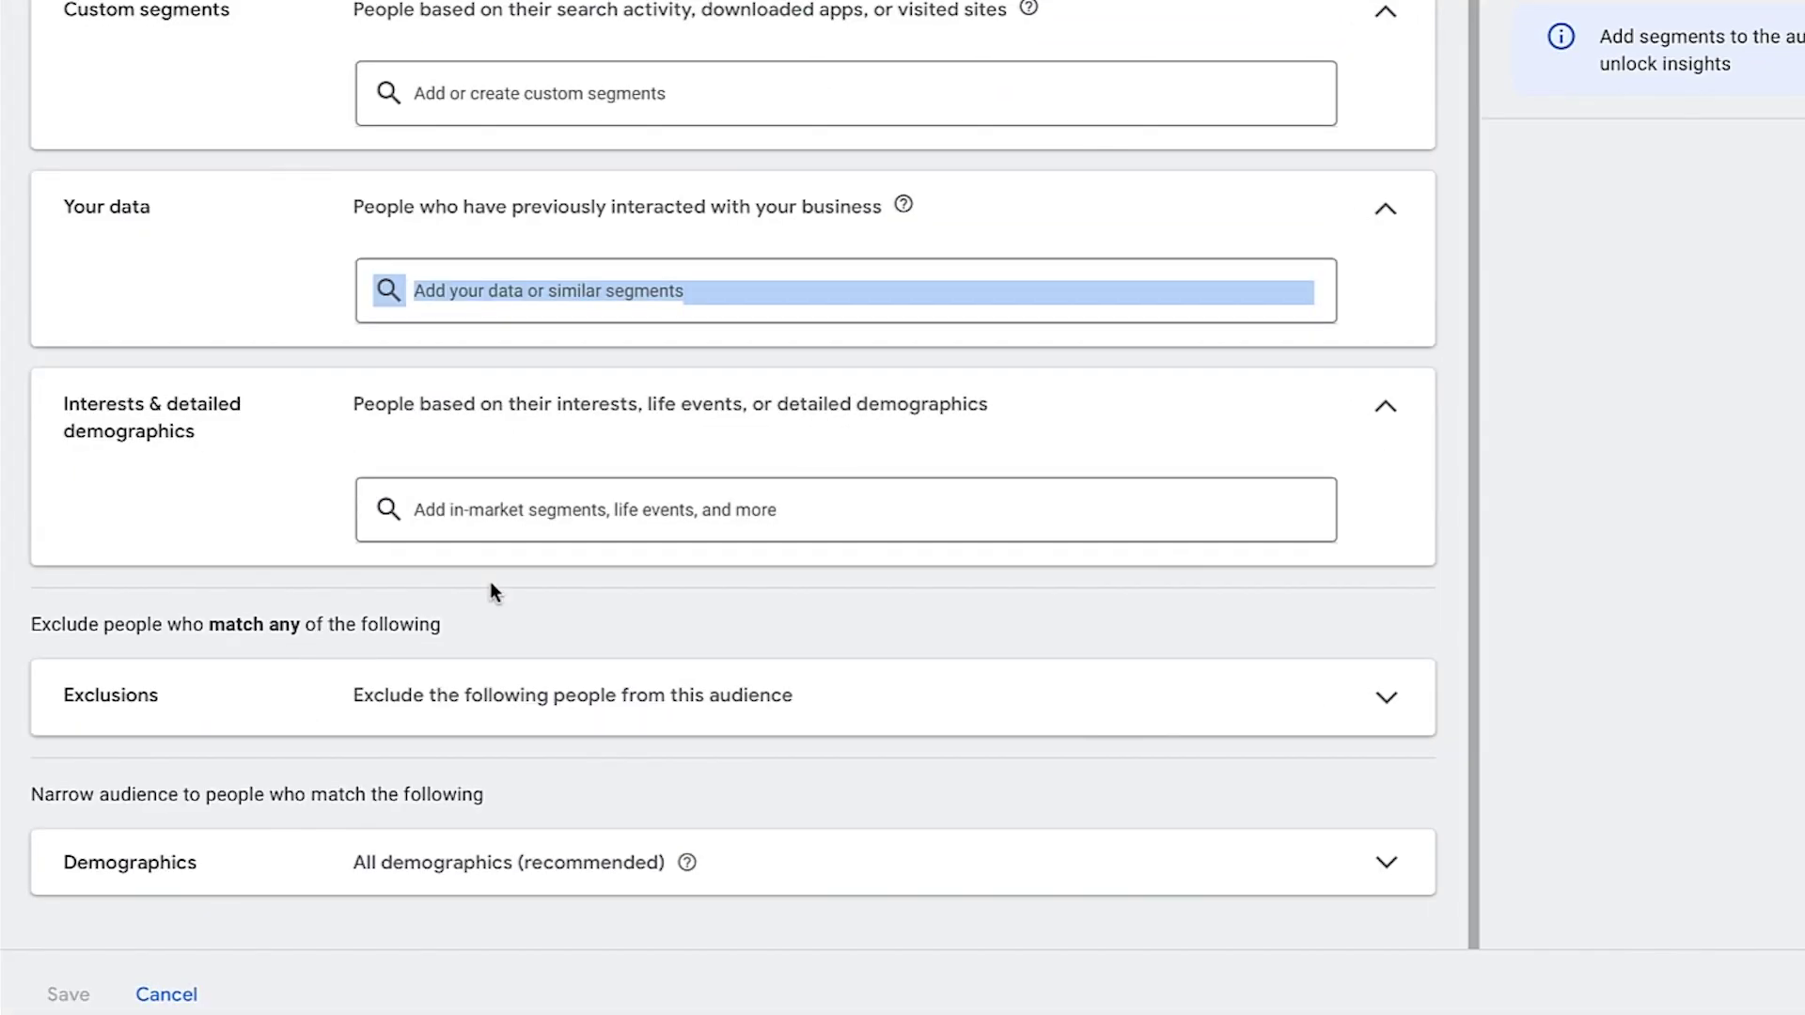
pyautogui.moveTo(234, 476); pyautogui.dragTo(106, 493)
# Browse the in-market segments available under the audience's interests and detailed demographics.
pyautogui.click(576, 510)
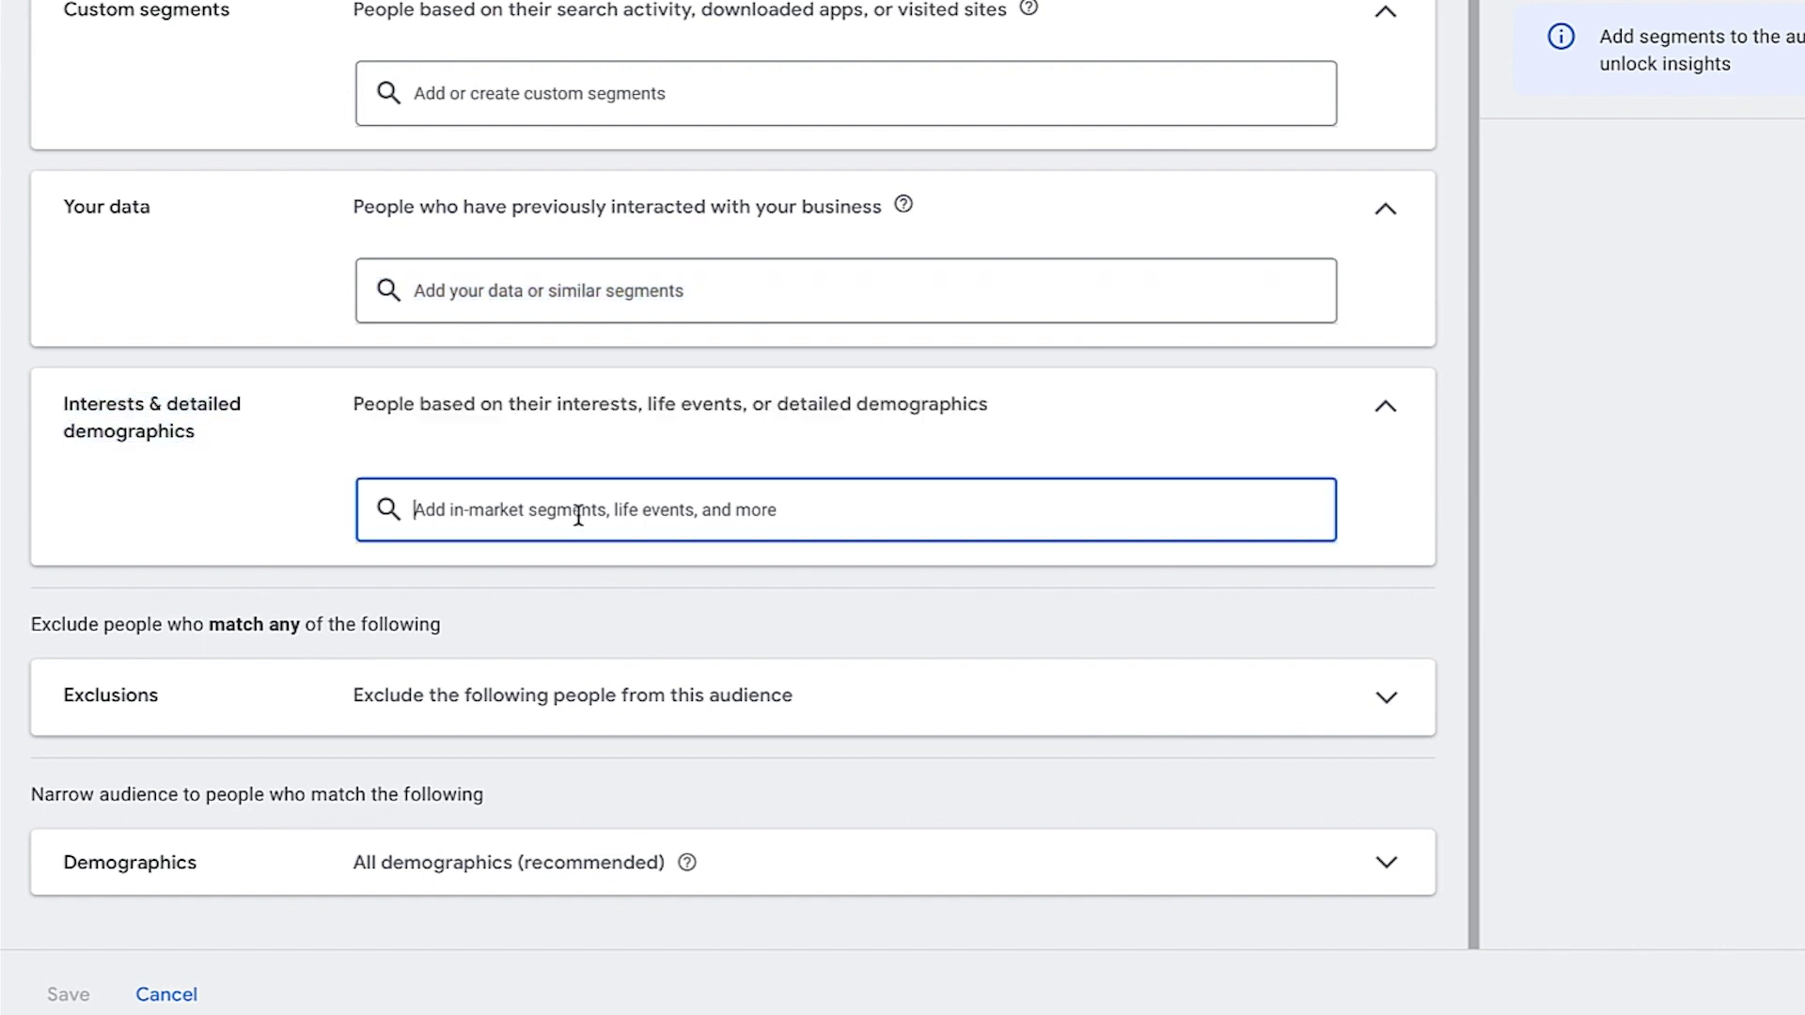
pyautogui.click(564, 489)
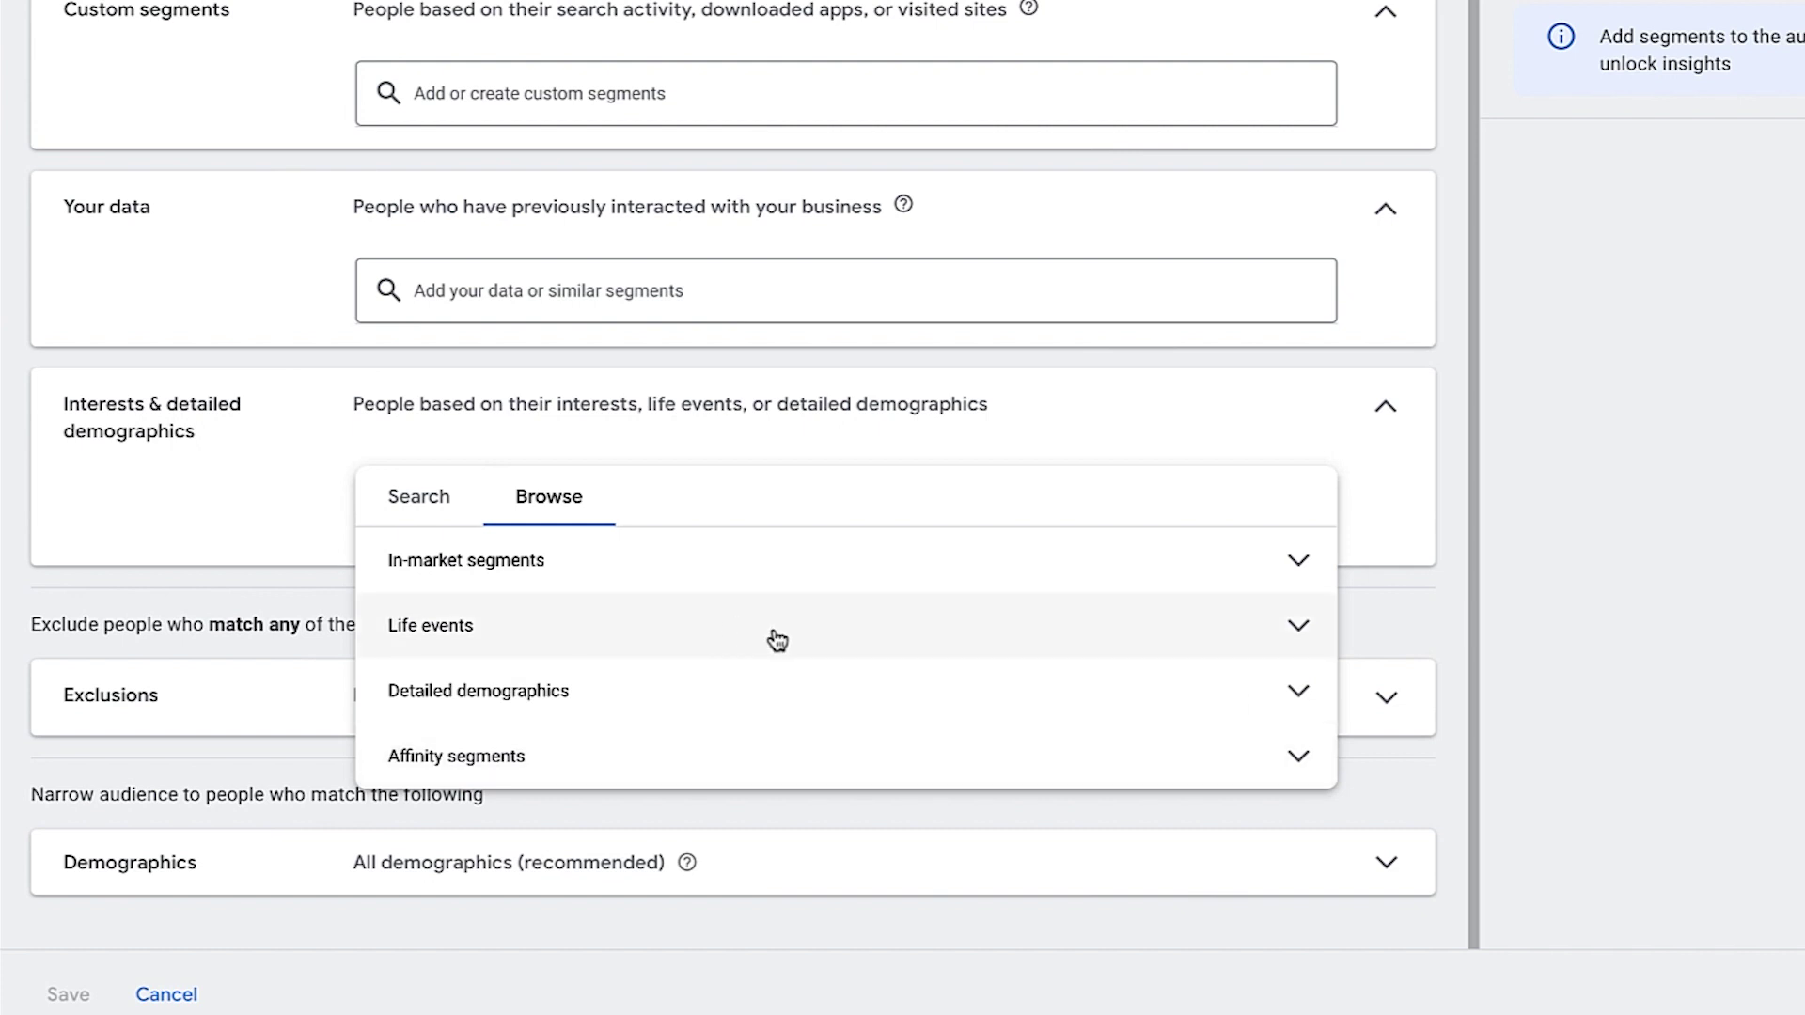
pyautogui.click(668, 560)
pyautogui.scroll(-3, 718, 652)
pyautogui.scroll(3, 693, 612)
pyautogui.moveTo(610, 688)
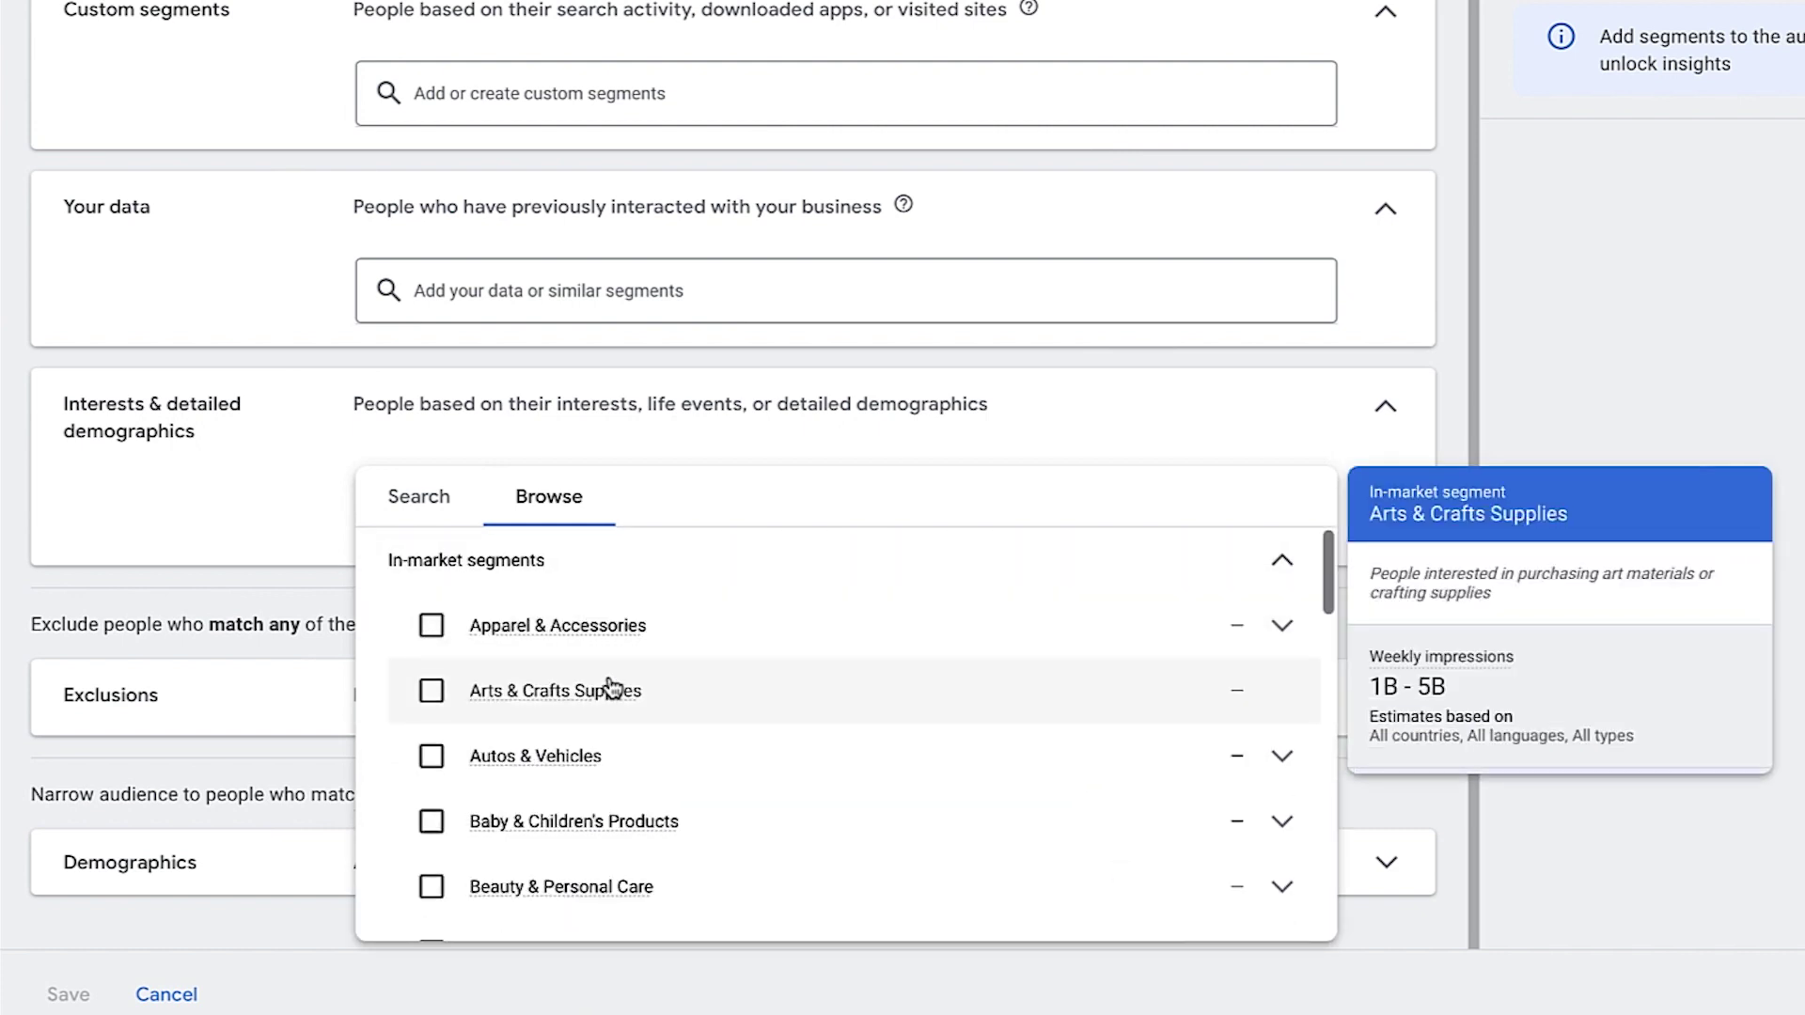
pyautogui.click(418, 628)
pyautogui.click(442, 676)
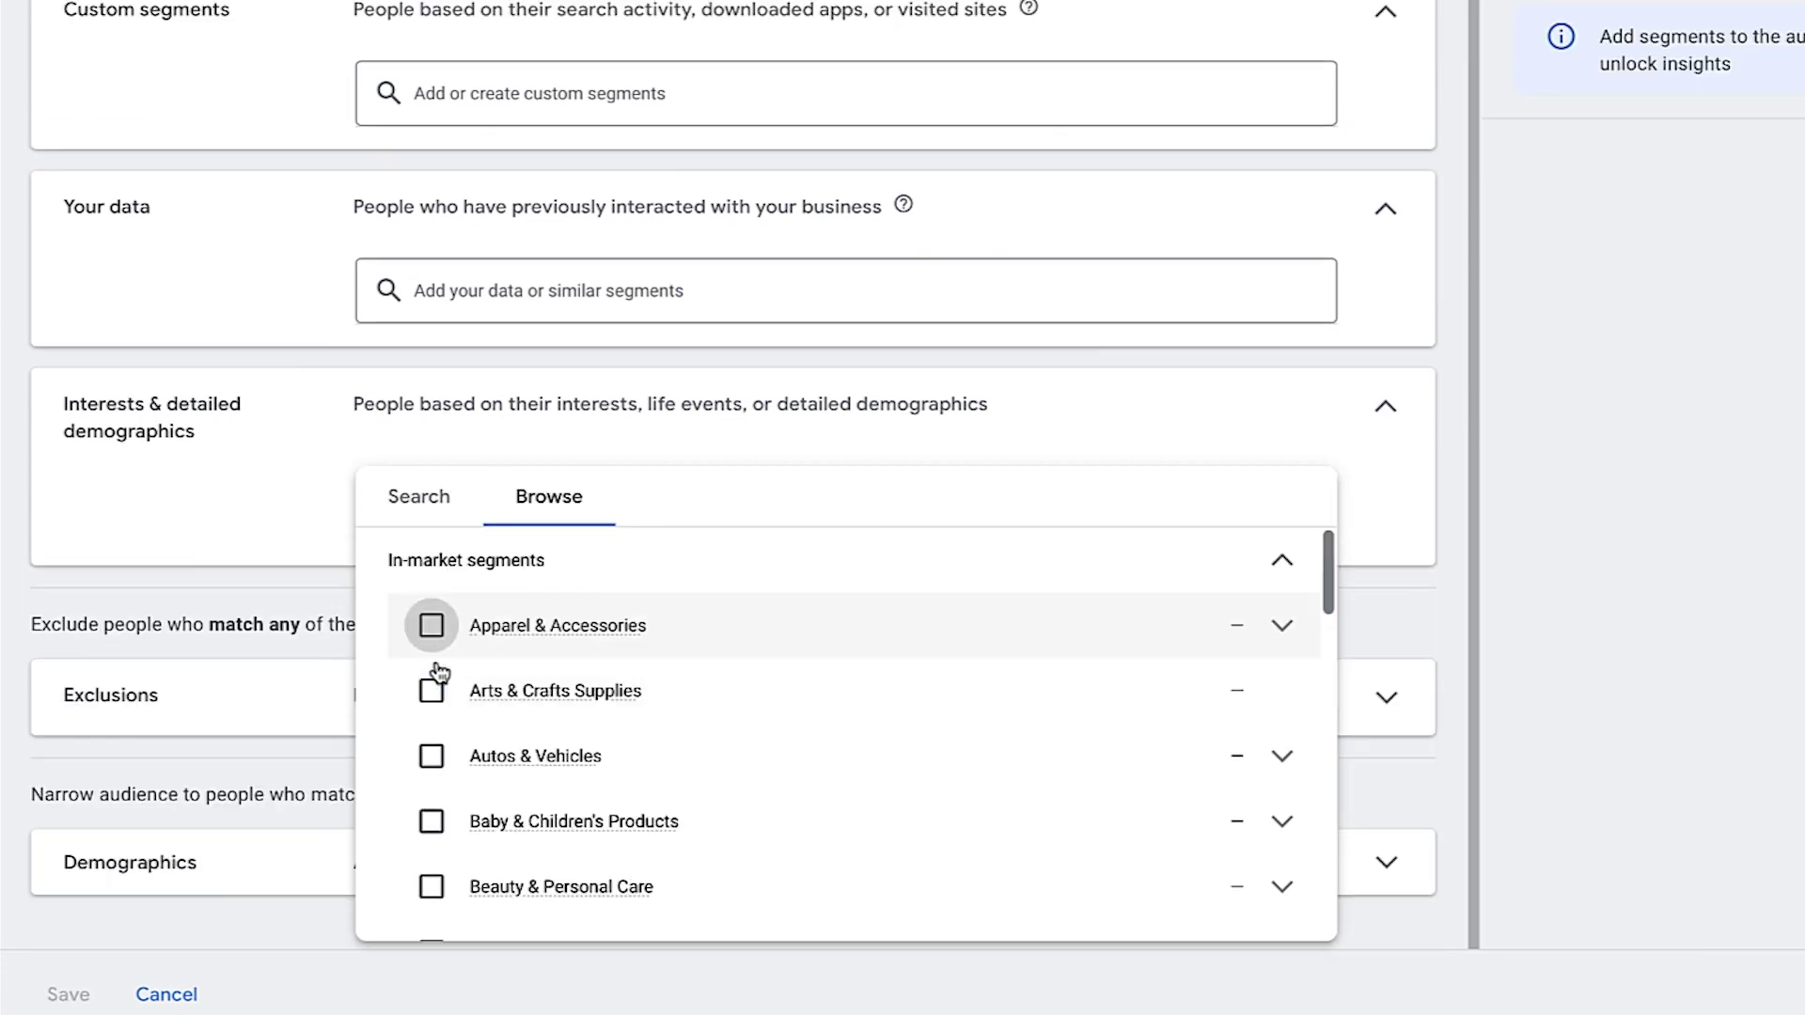
# Add the Yoga Apparel in-market segment, found under Apparel & Accessories and Activewear, to the audience's interests.
pyautogui.click(1284, 628)
pyautogui.moveTo(860, 643)
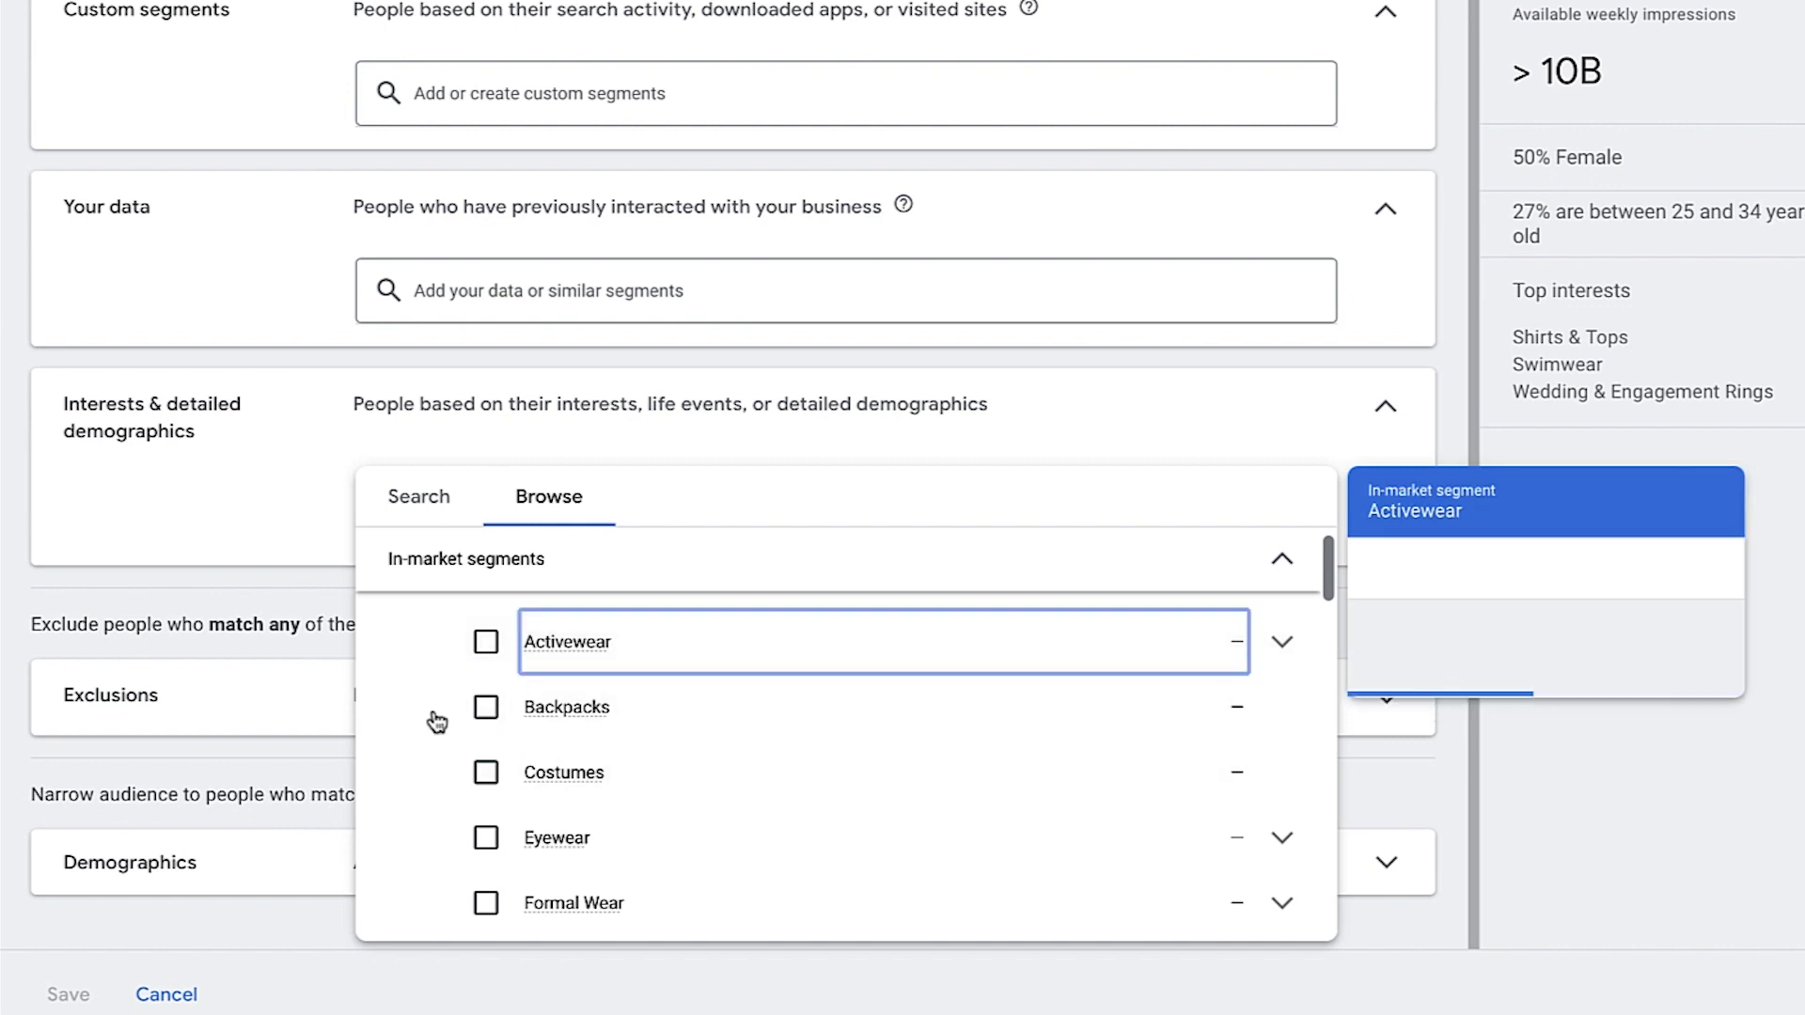
pyautogui.click(1284, 649)
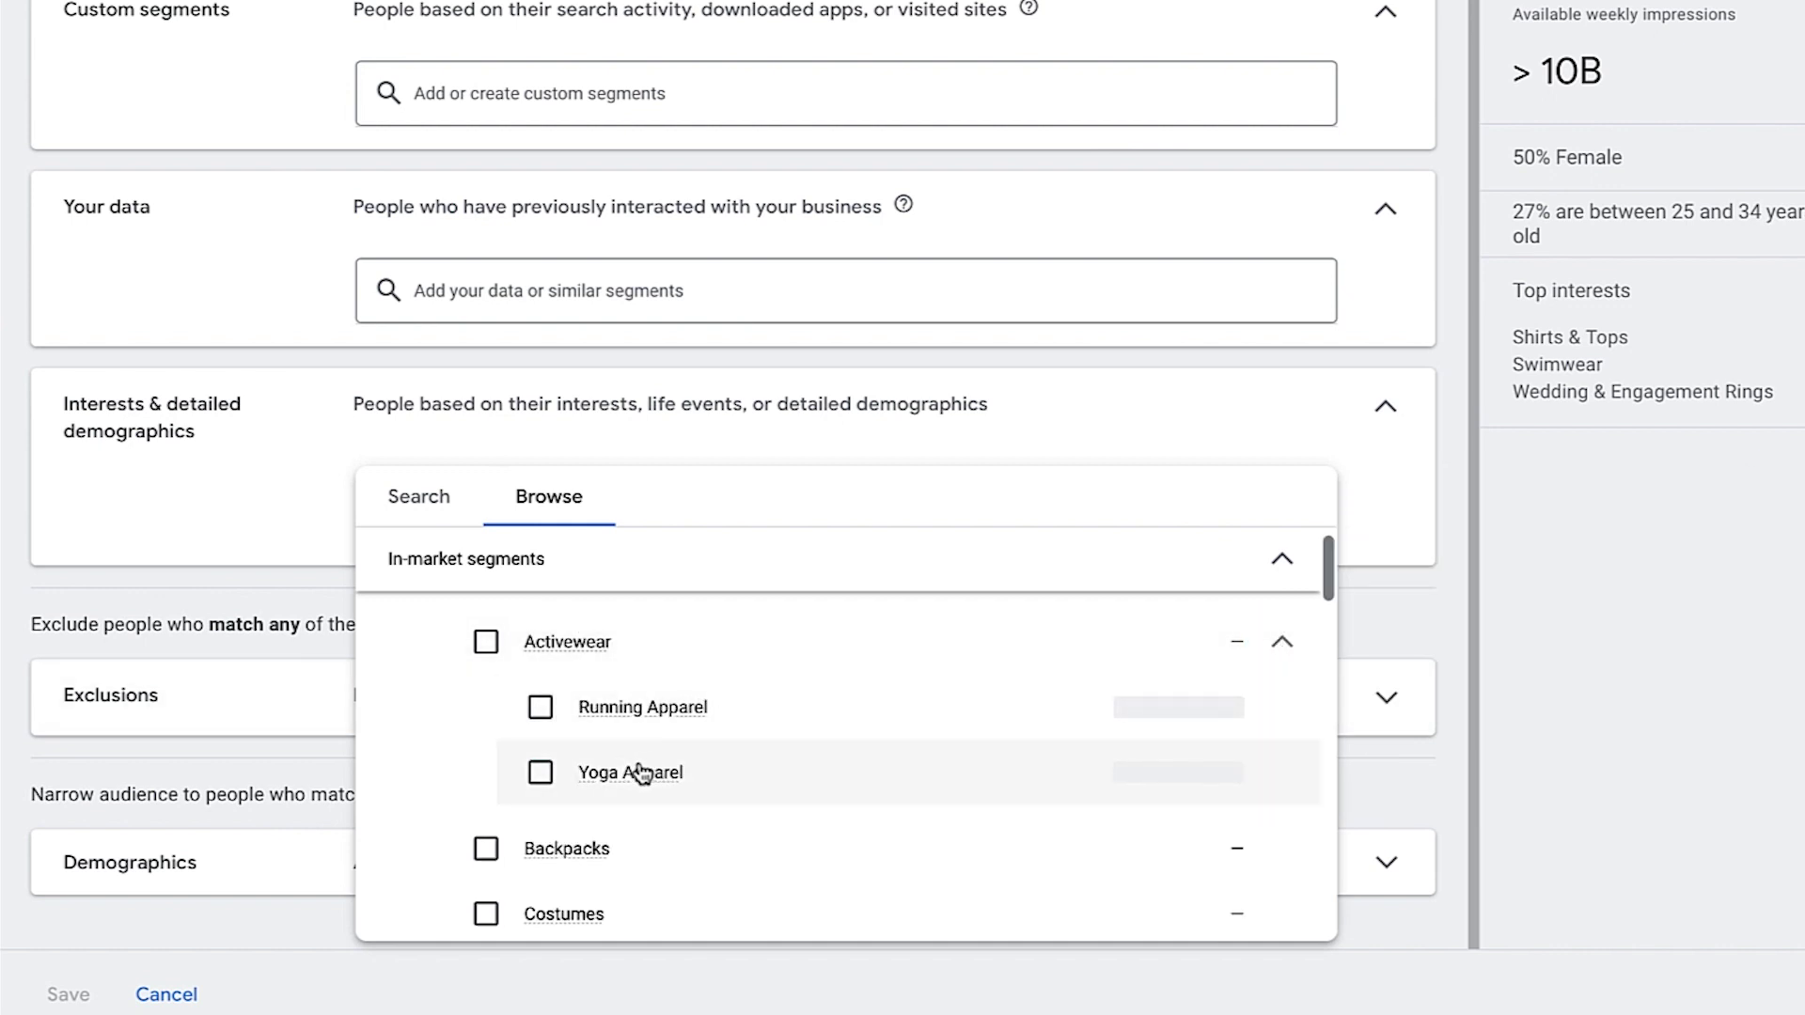
pyautogui.moveTo(685, 786)
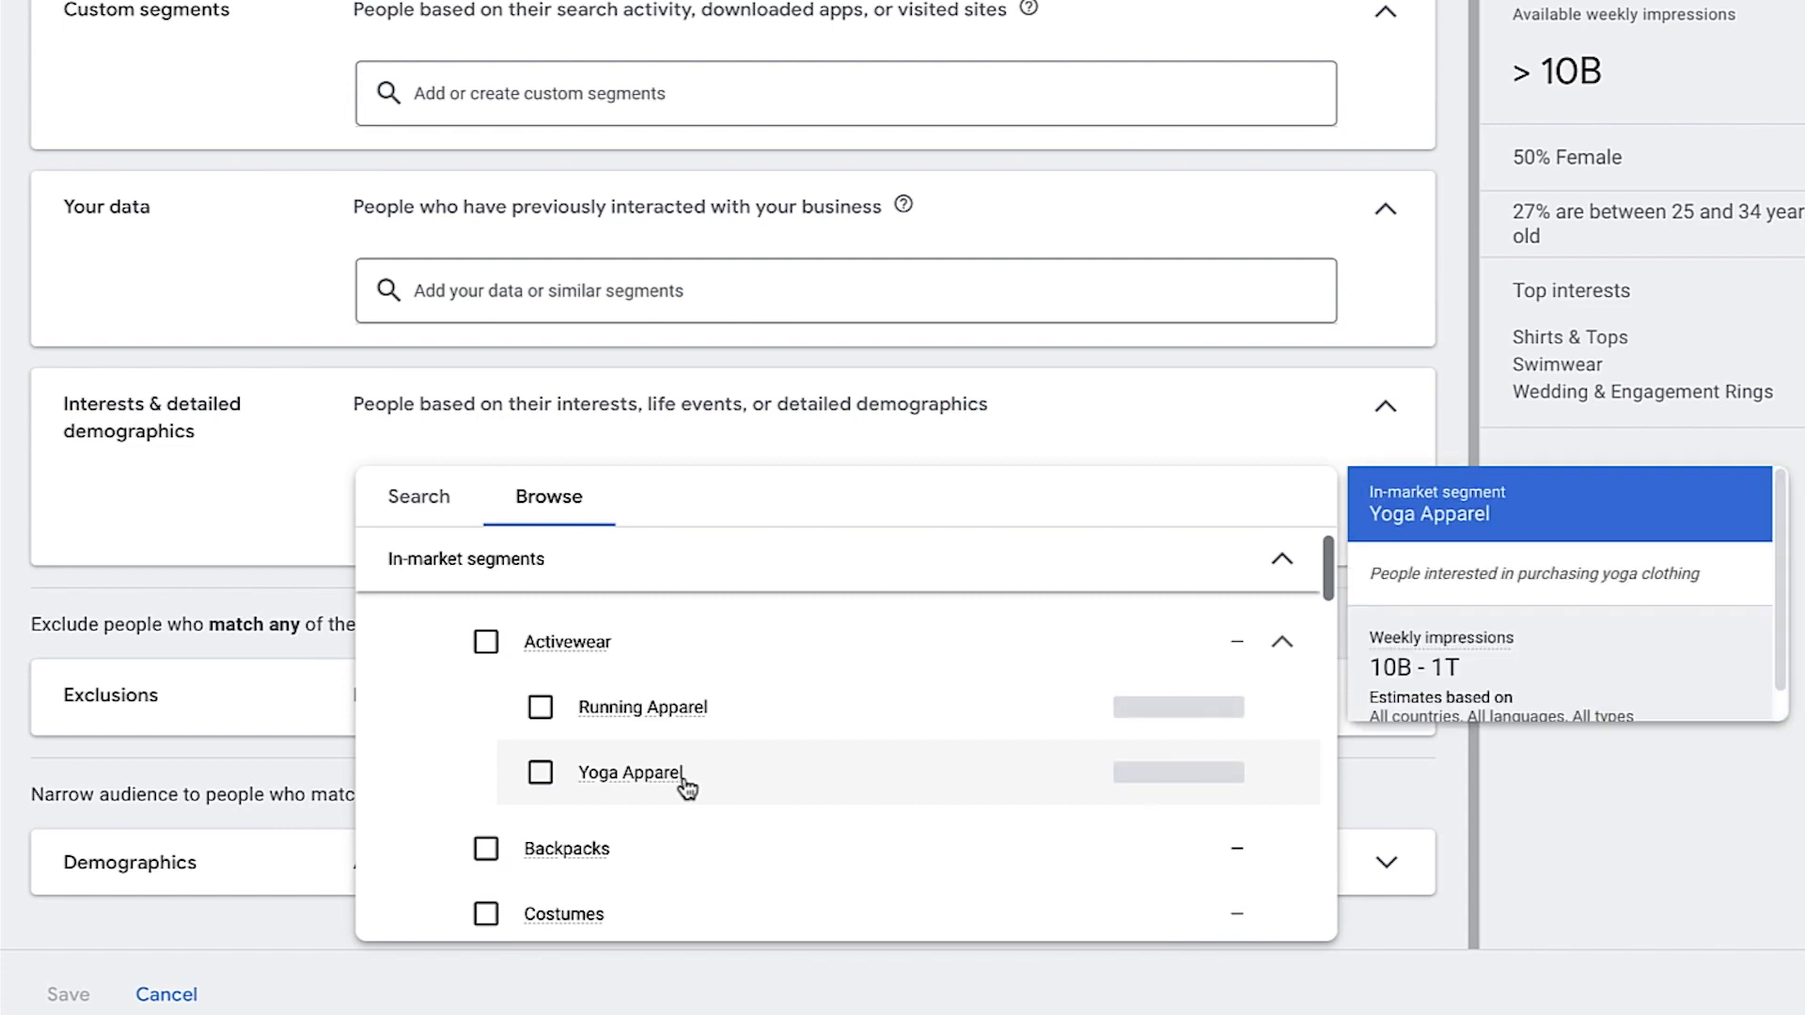
pyautogui.click(541, 771)
pyautogui.click(200, 543)
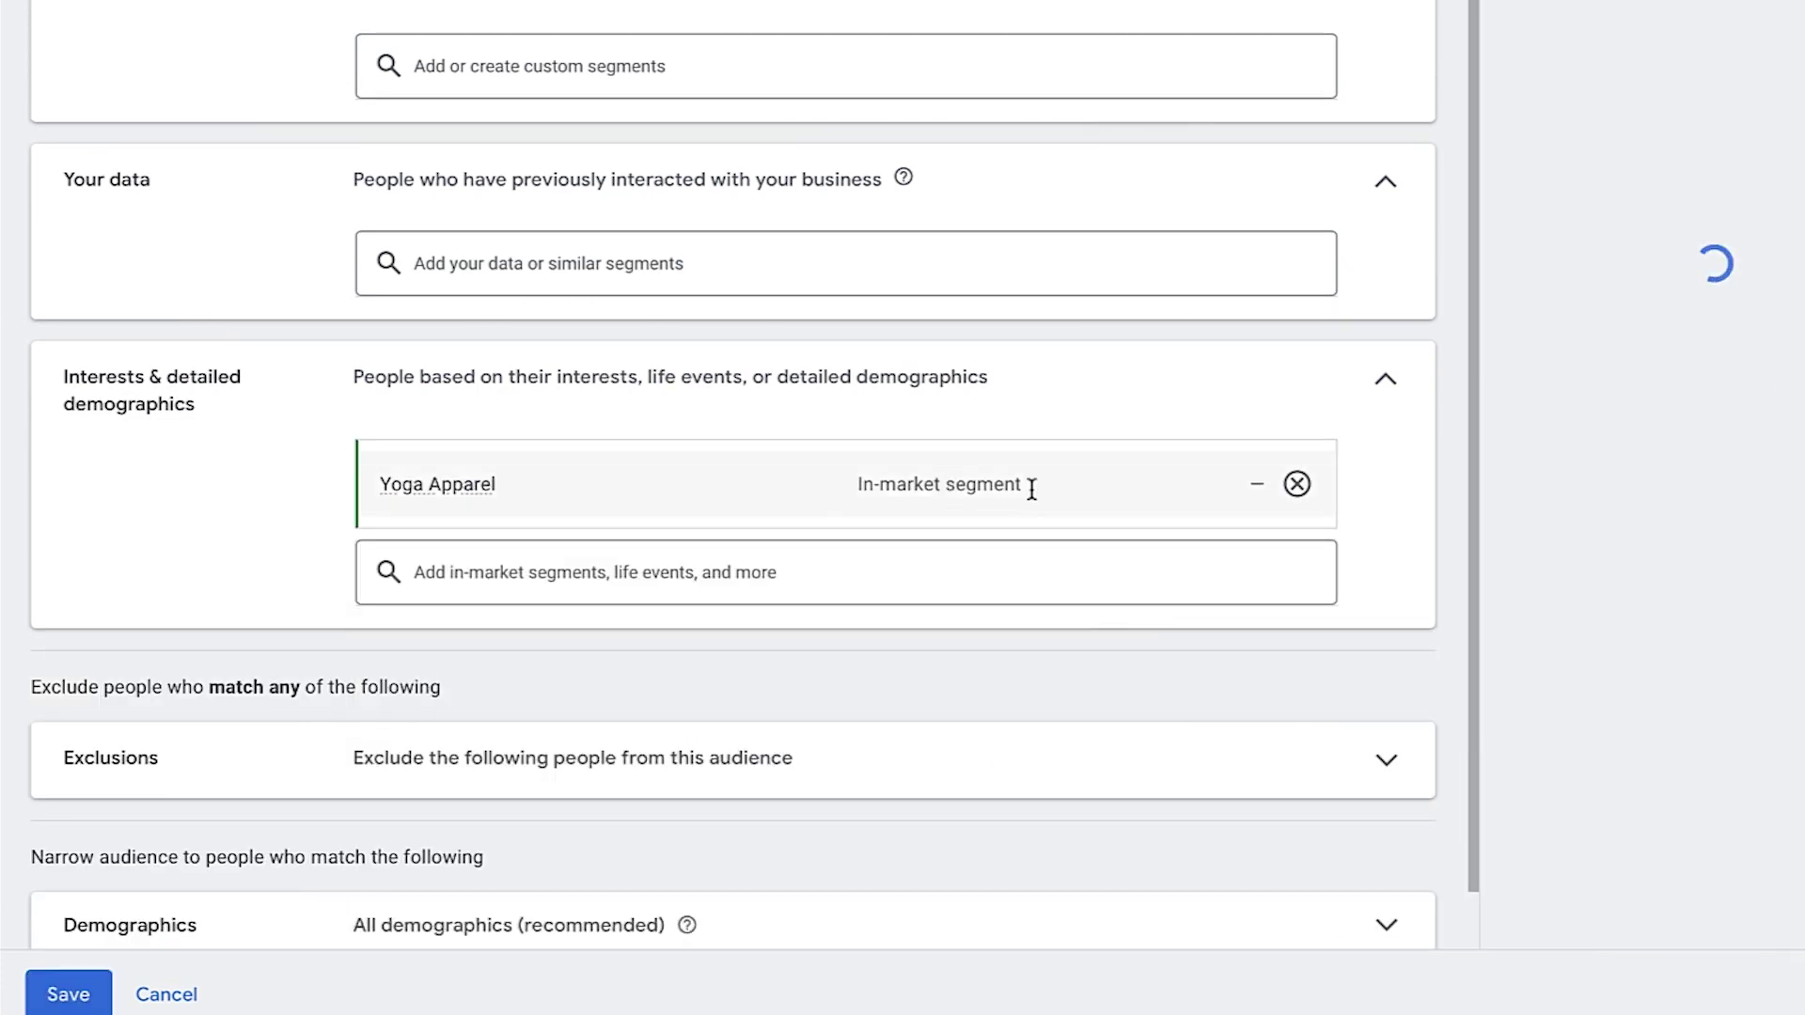
pyautogui.moveTo(1027, 486); pyautogui.dragTo(903, 473)
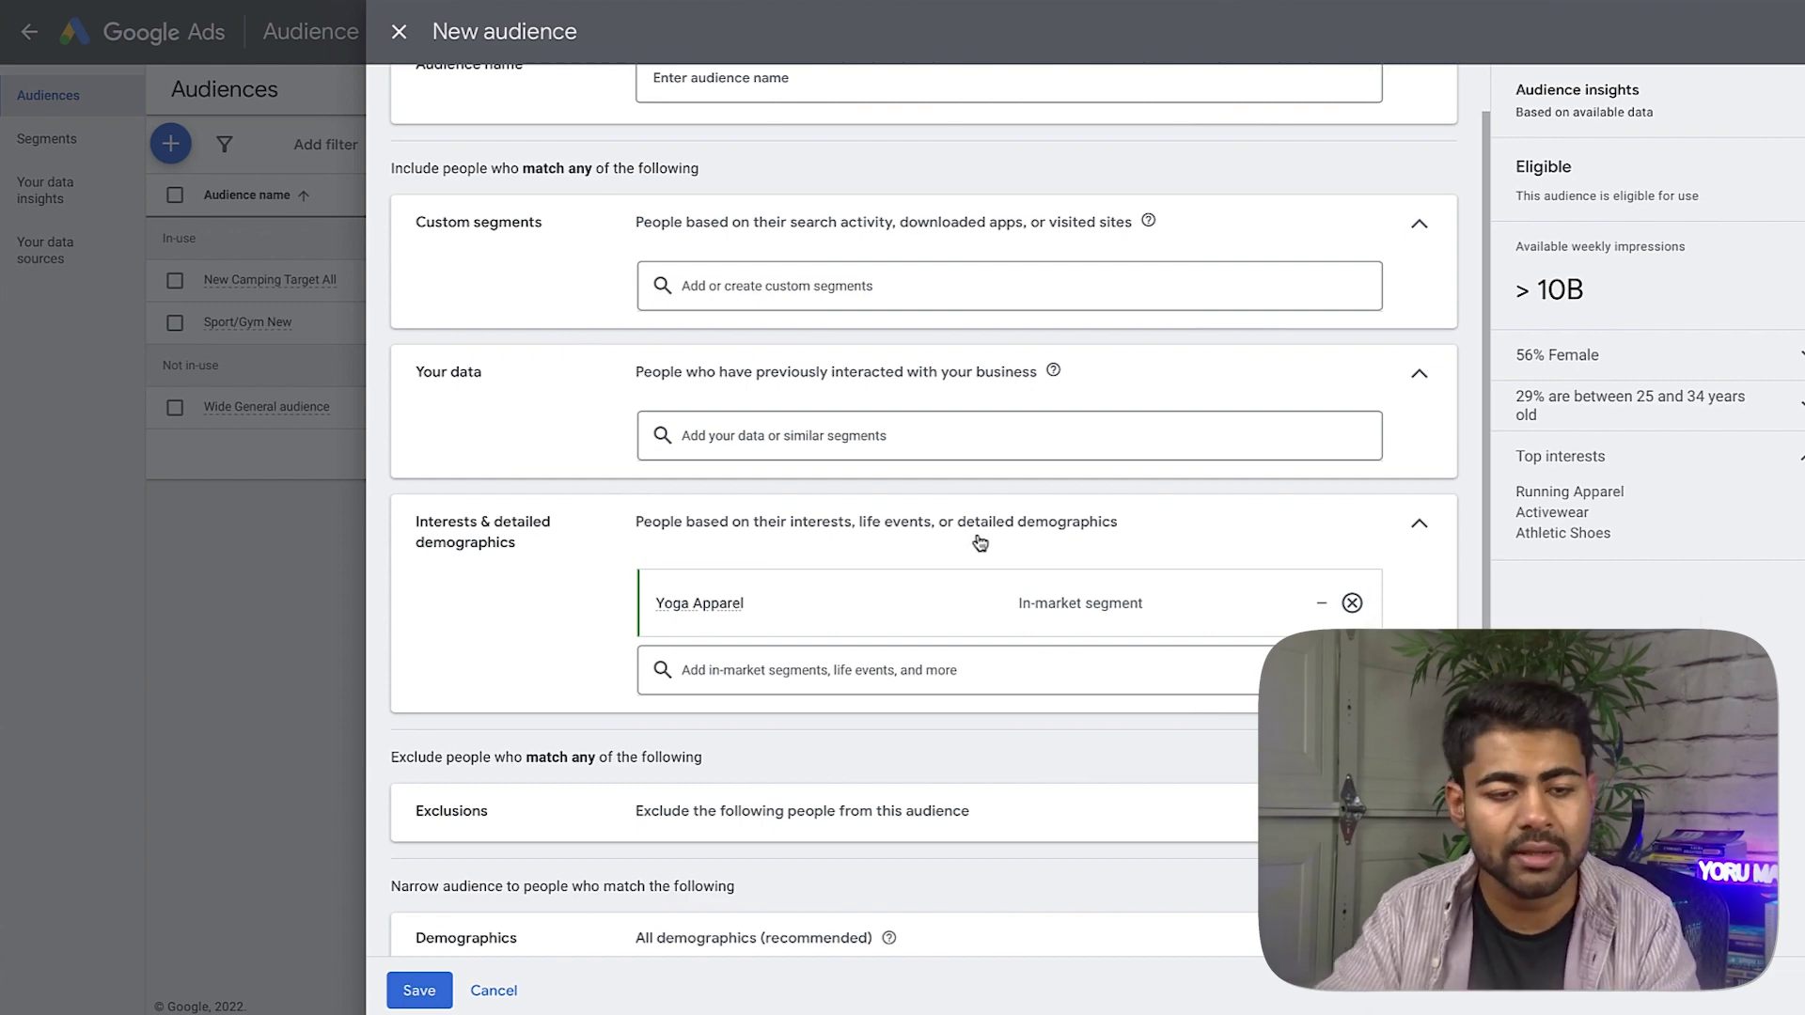
# Remove the Yoga Apparel segment from the audience and browse the remaining interest and demographic segment categories.
pyautogui.click(1351, 603)
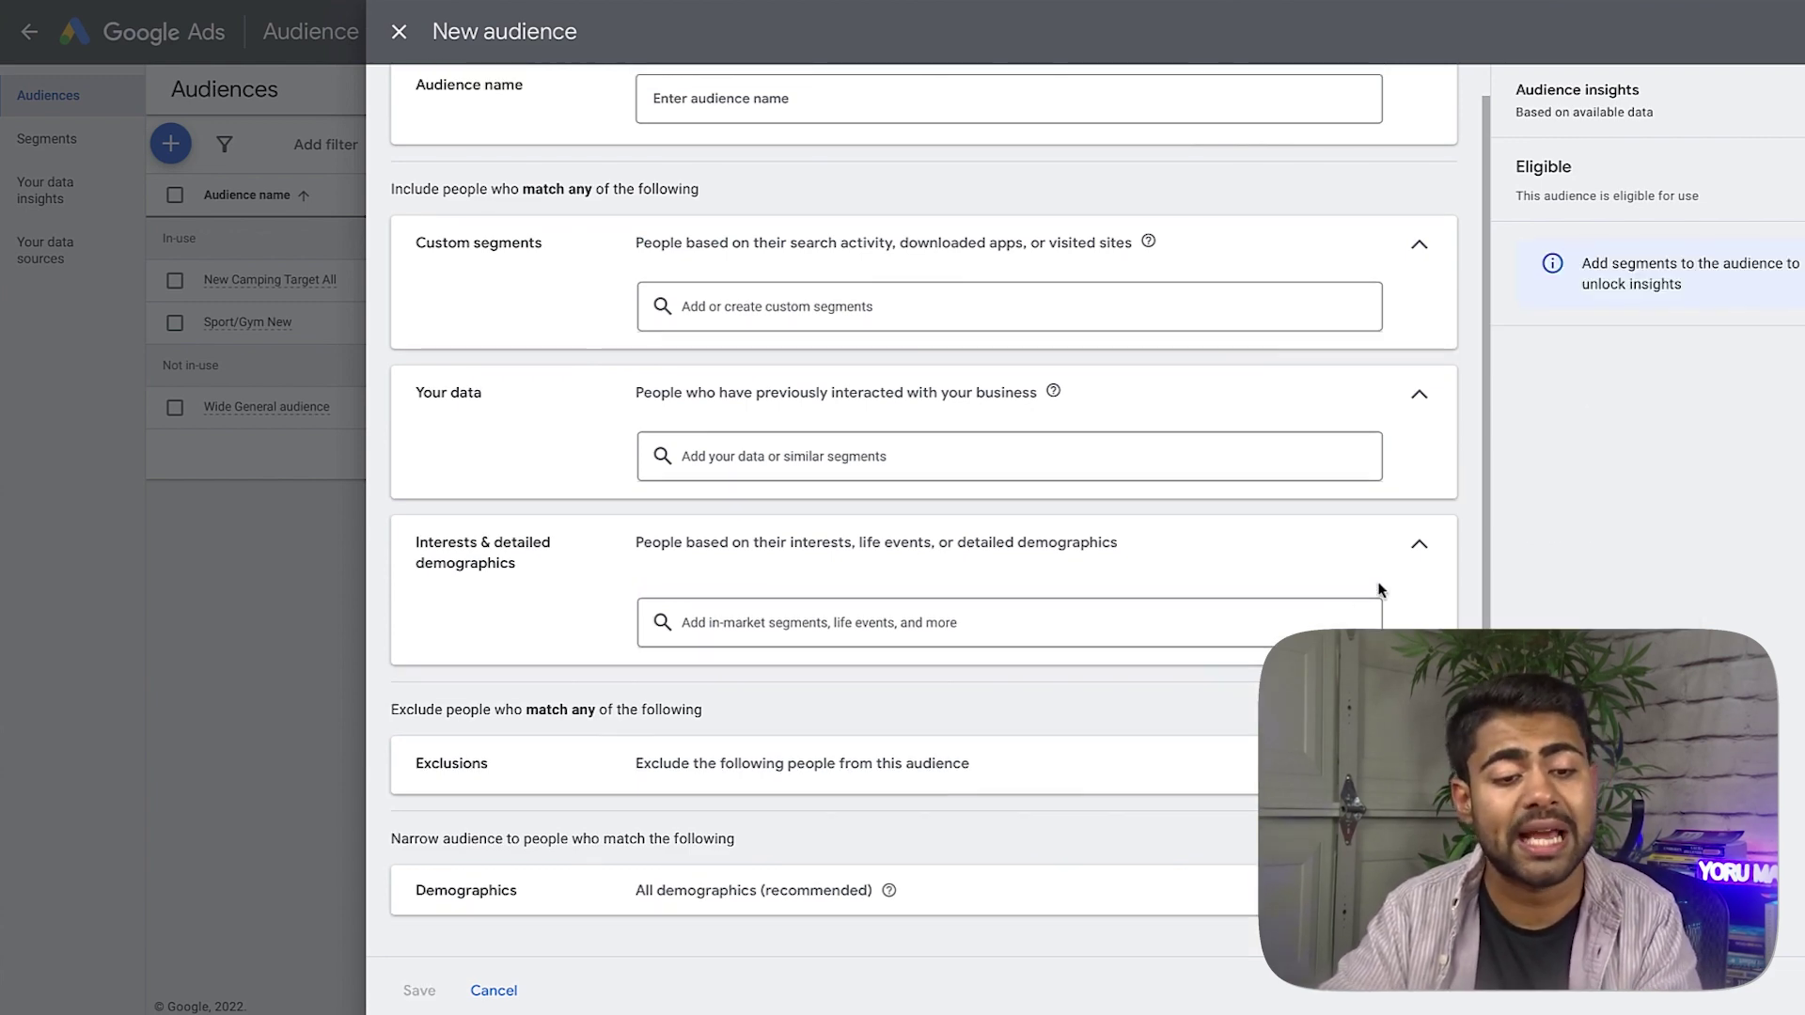
pyautogui.click(940, 625)
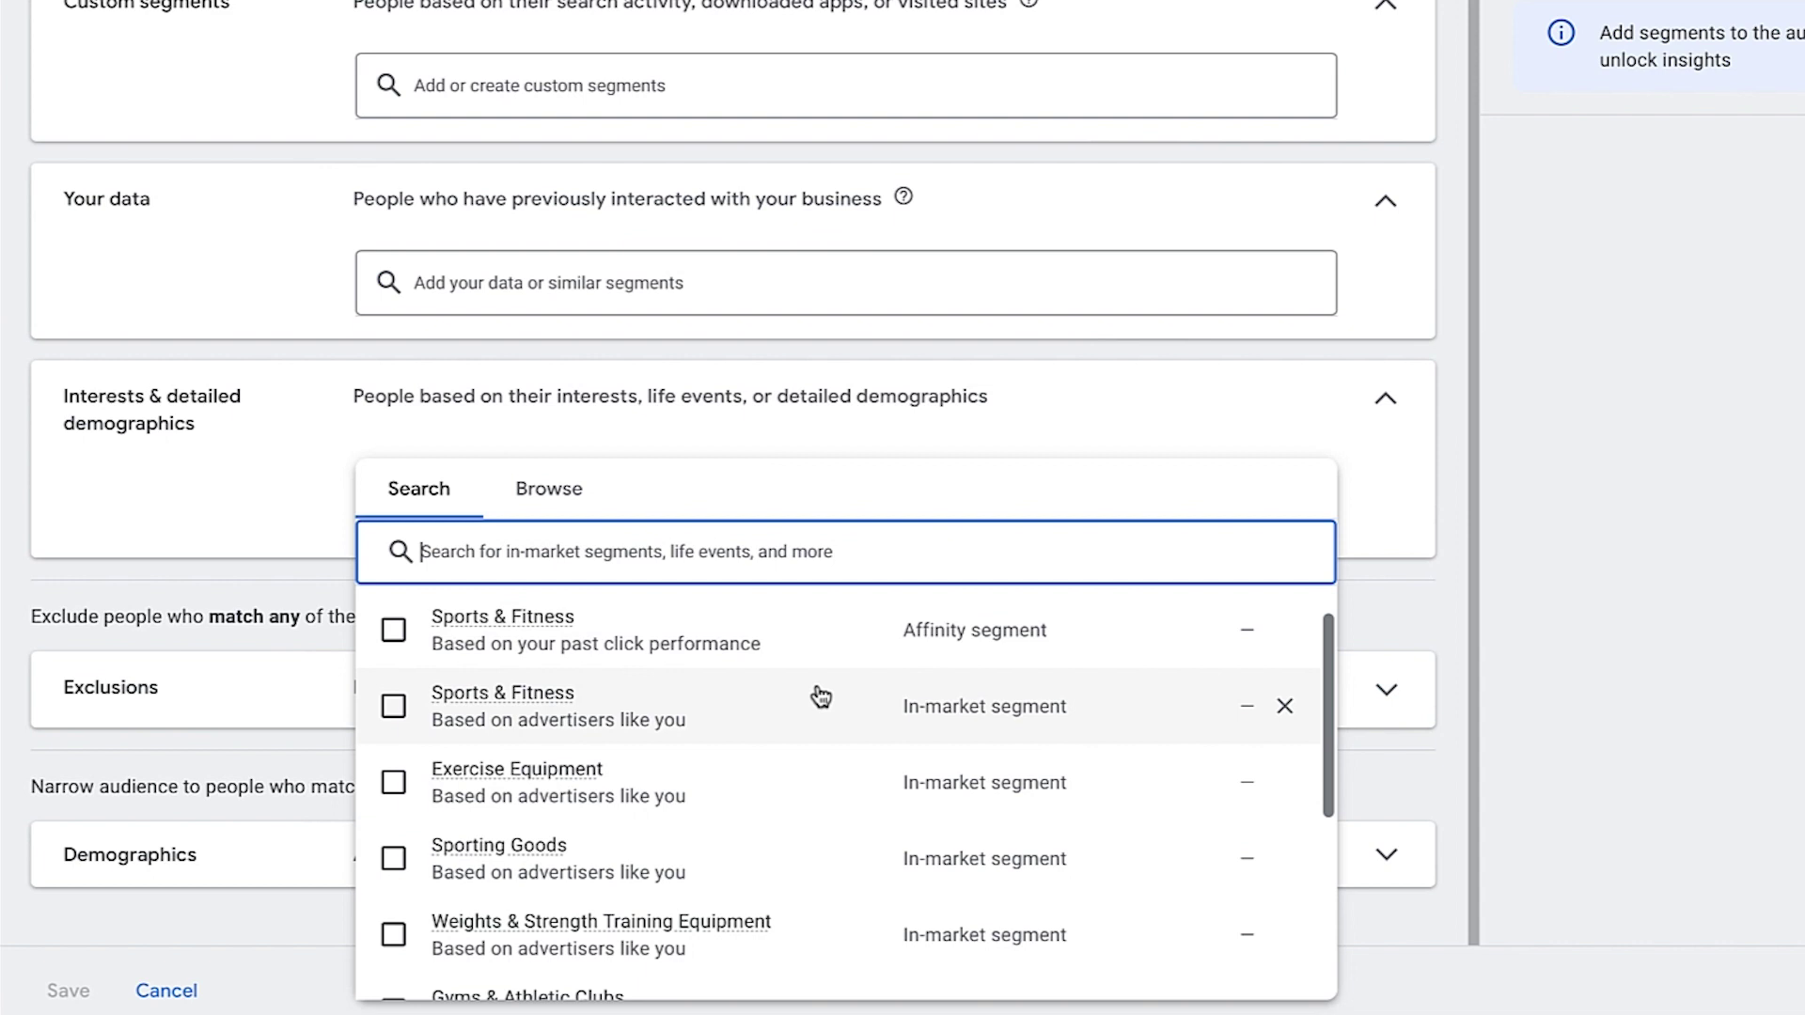
pyautogui.scroll(-2, 821, 697)
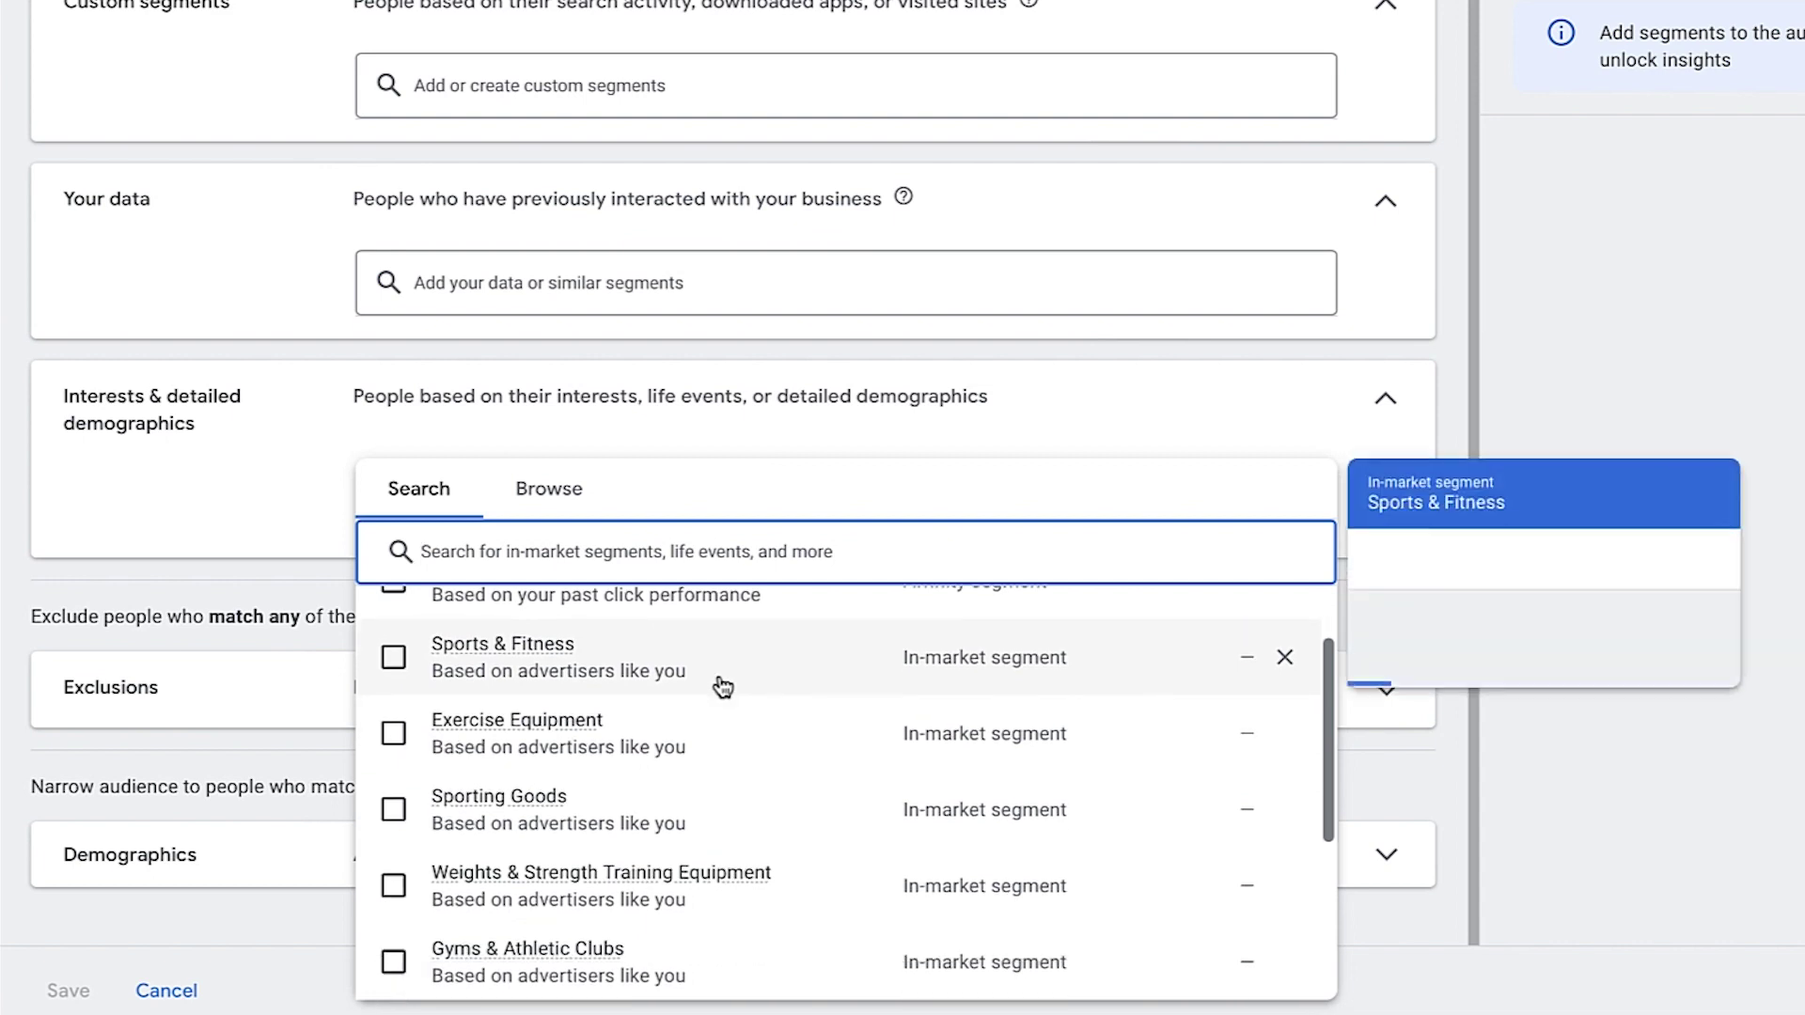
pyautogui.click(553, 494)
pyautogui.scroll(-15, 733, 790)
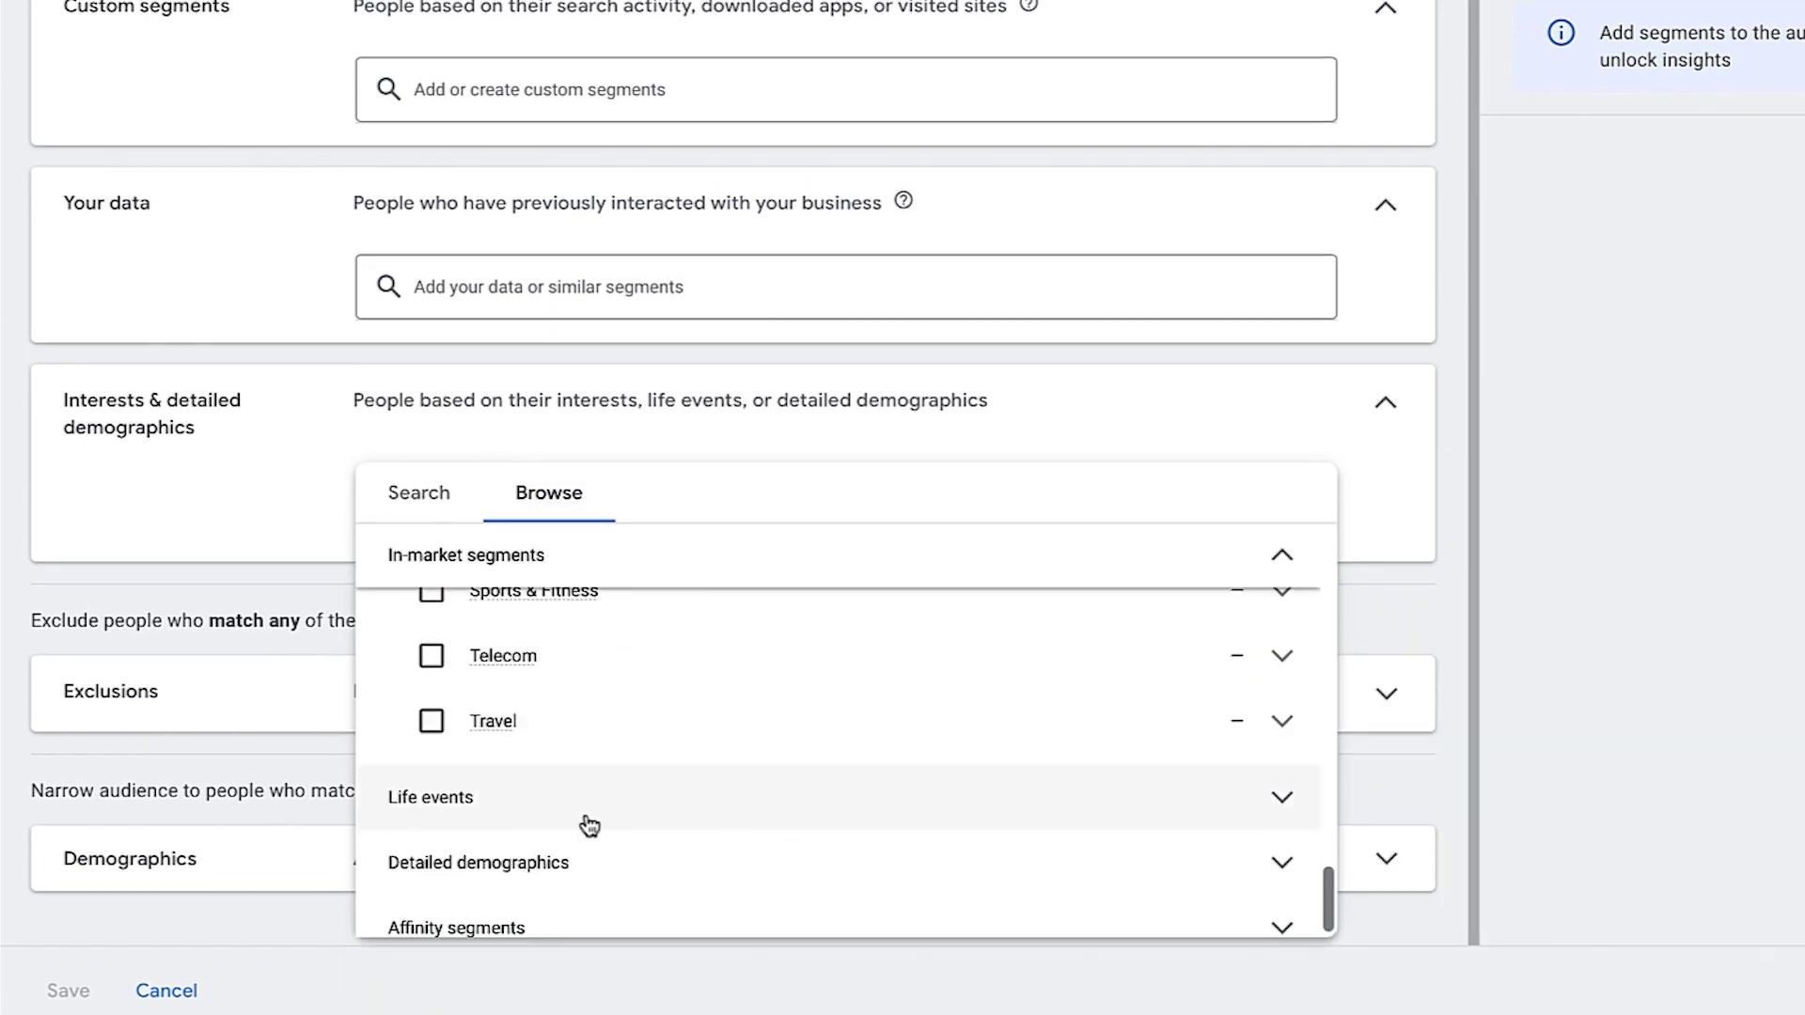
pyautogui.scroll(-1, 601, 832)
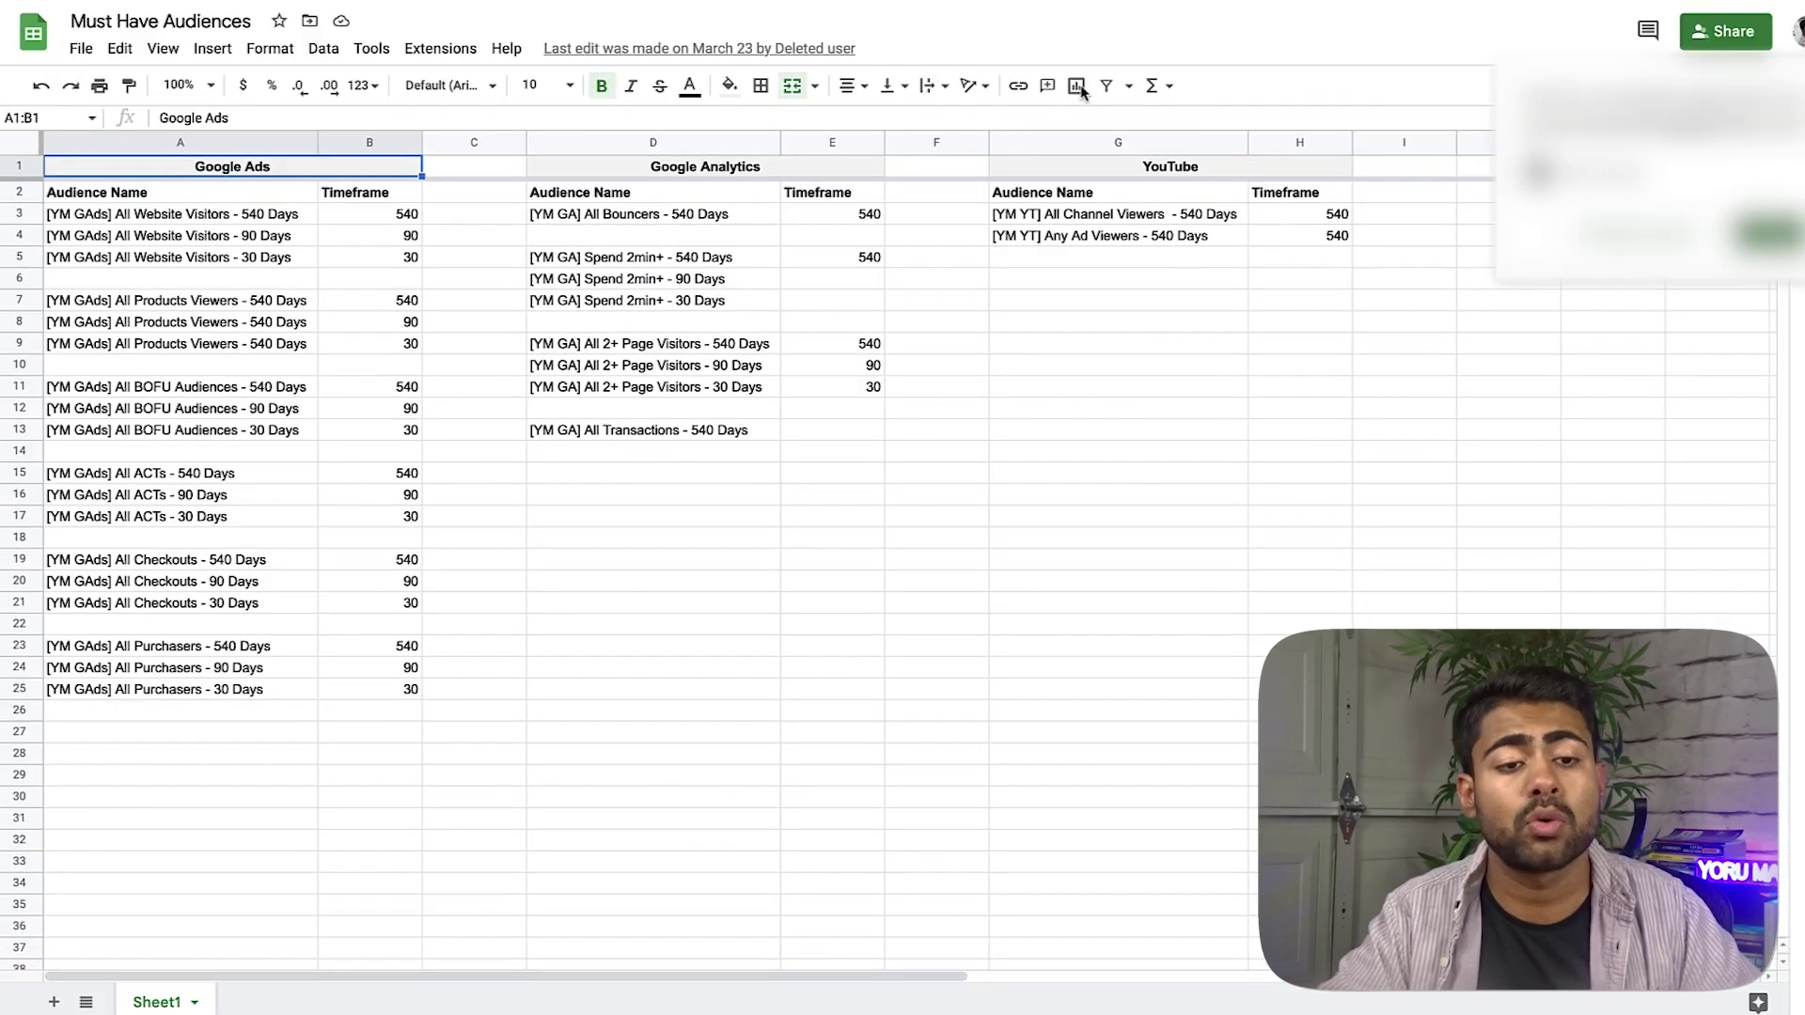
# Switch to the Must Have Audiences spreadsheet in Google Sheets and review its Google Ads and Google Analytics audience lists.
pyautogui.click(938, 432)
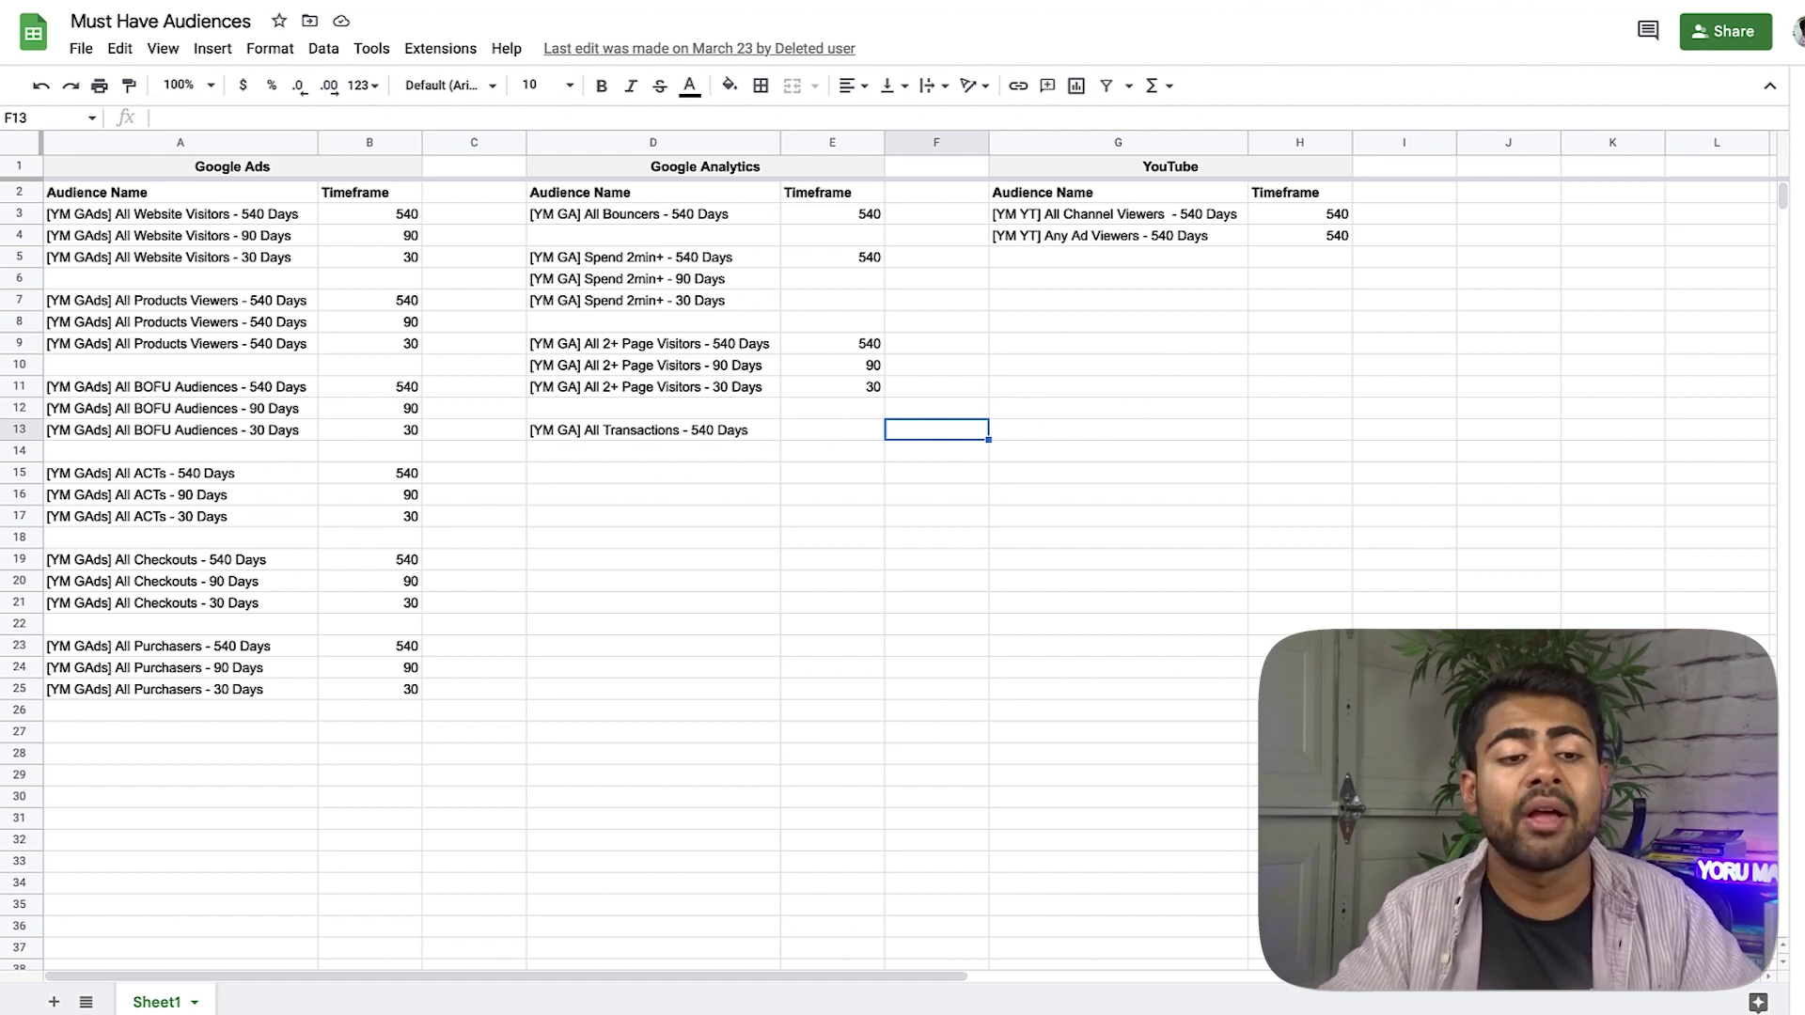
pyautogui.moveTo(1406, 733); pyautogui.dragTo(261, 254)
pyautogui.click(745, 410)
pyautogui.moveTo(1257, 796); pyautogui.dragTo(1081, 646)
pyautogui.click(1226, 723)
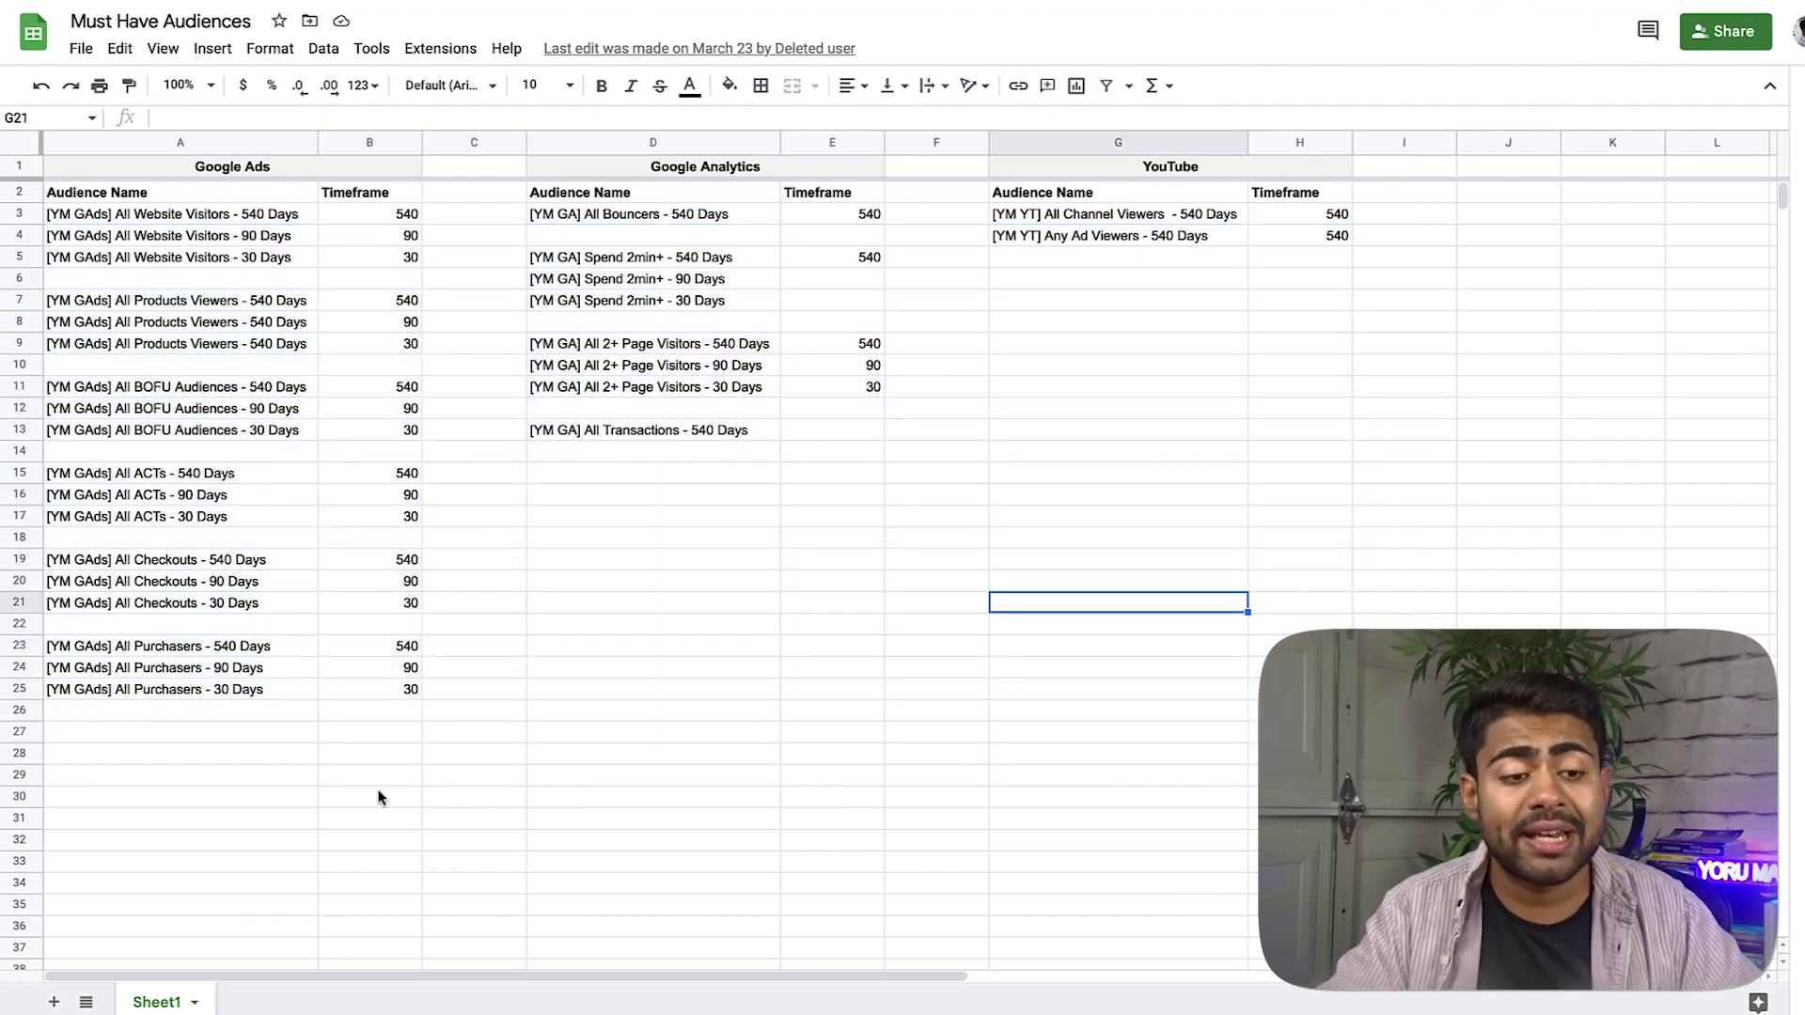
pyautogui.moveTo(382, 793); pyautogui.dragTo(201, 212)
pyautogui.click(845, 624)
pyautogui.moveTo(1019, 889); pyautogui.dragTo(693, 209)
pyautogui.click(705, 279)
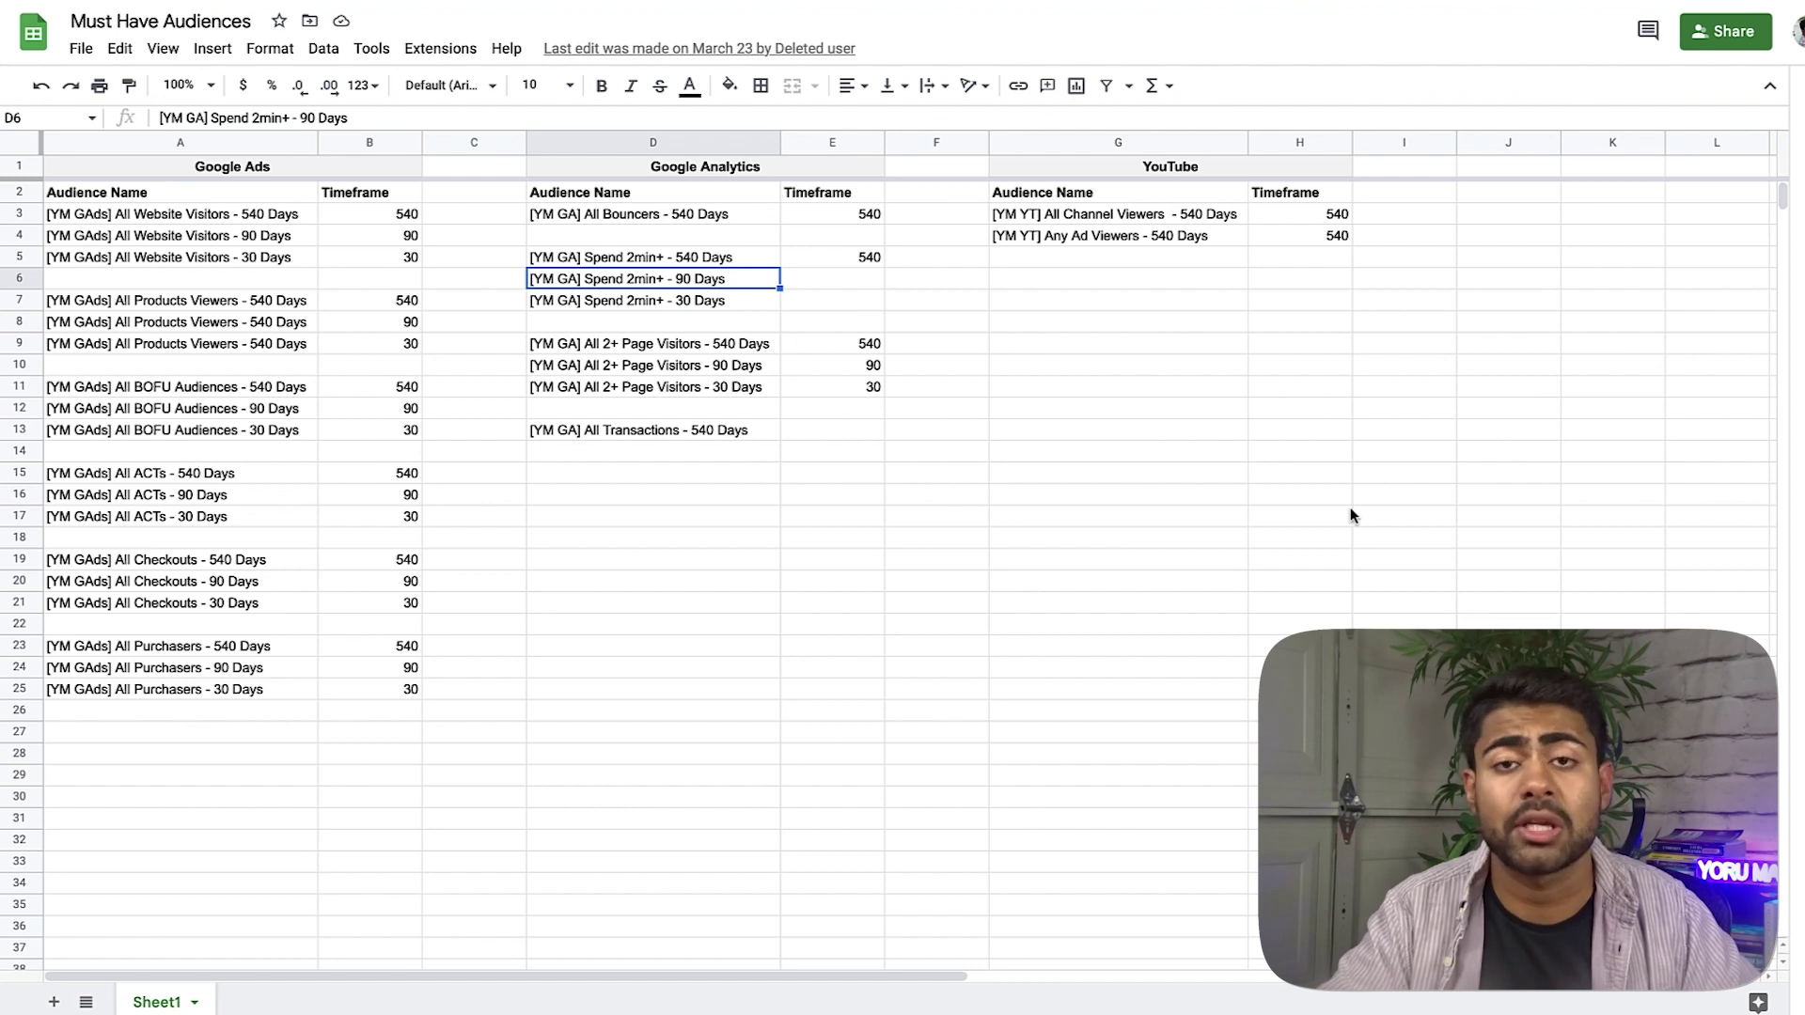
# Go through the YouTube audiences in the spreadsheet and recheck the Google Analytics and Google Ads lists.
pyautogui.moveTo(1406, 535); pyautogui.dragTo(1001, 193)
pyautogui.click(1260, 399)
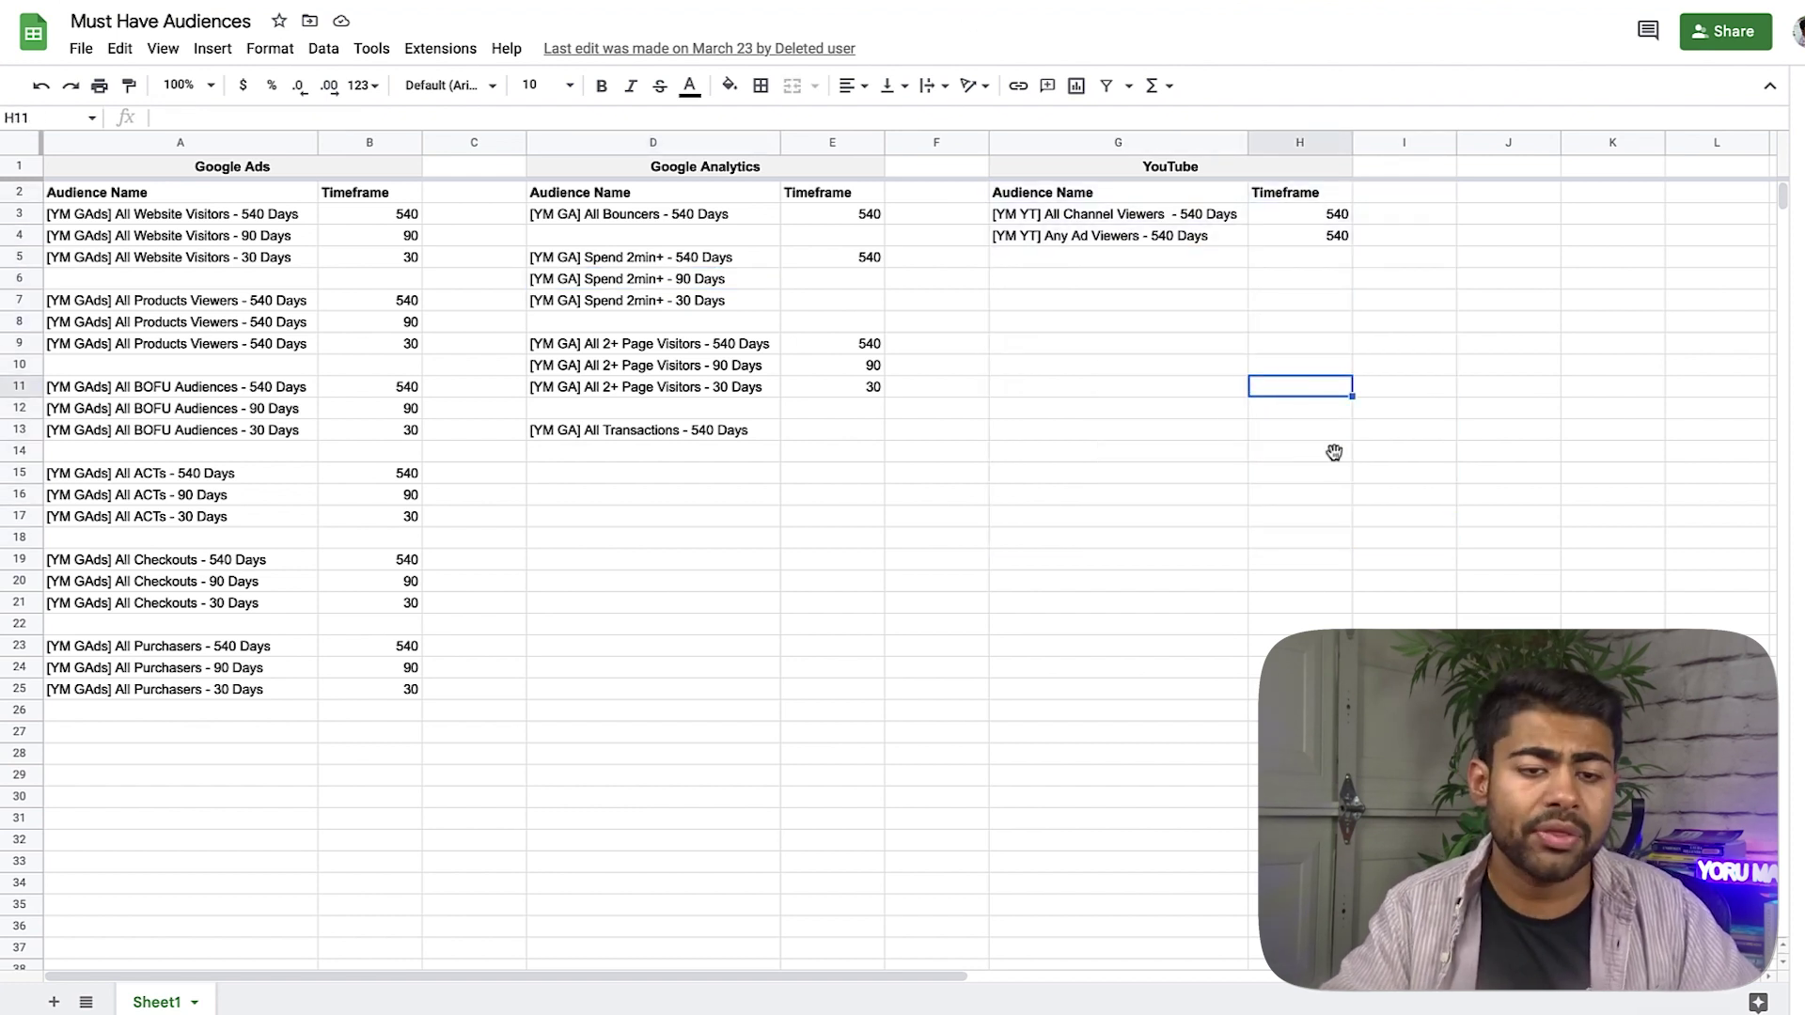
pyautogui.moveTo(1334, 453); pyautogui.dragTo(1062, 198)
pyautogui.click(1119, 256)
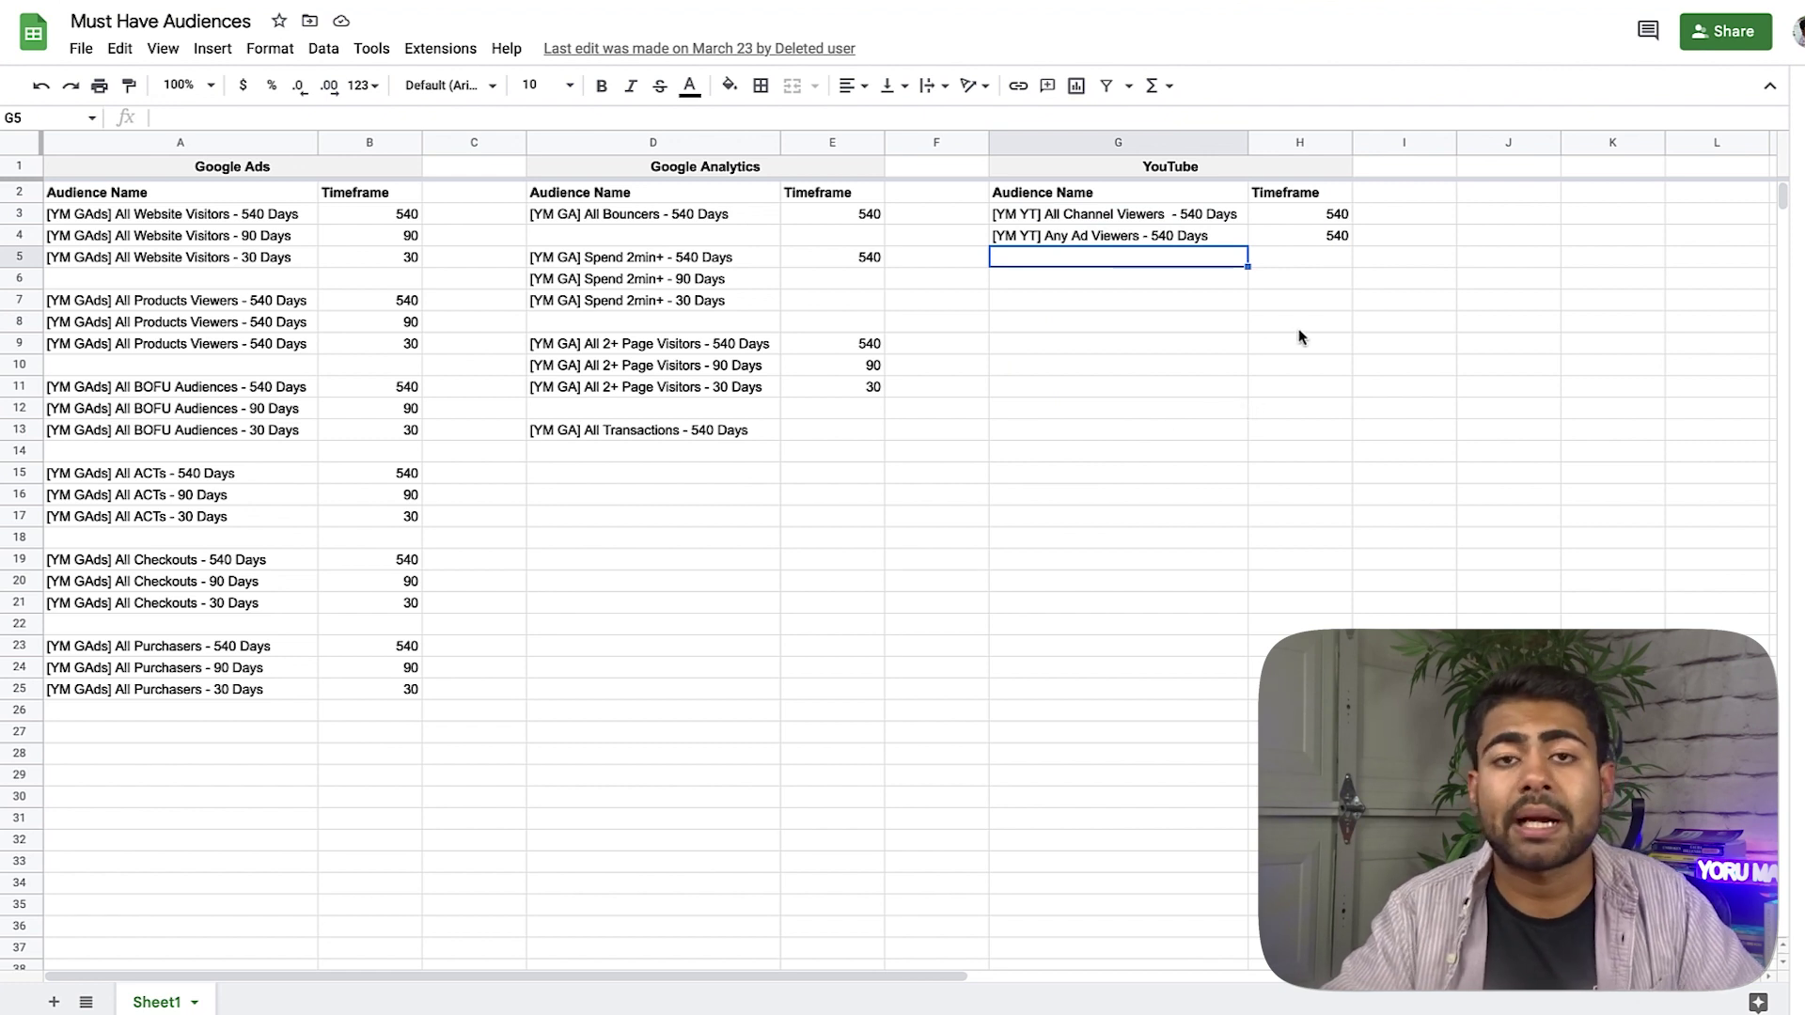
pyautogui.moveTo(968, 799); pyautogui.dragTo(590, 226)
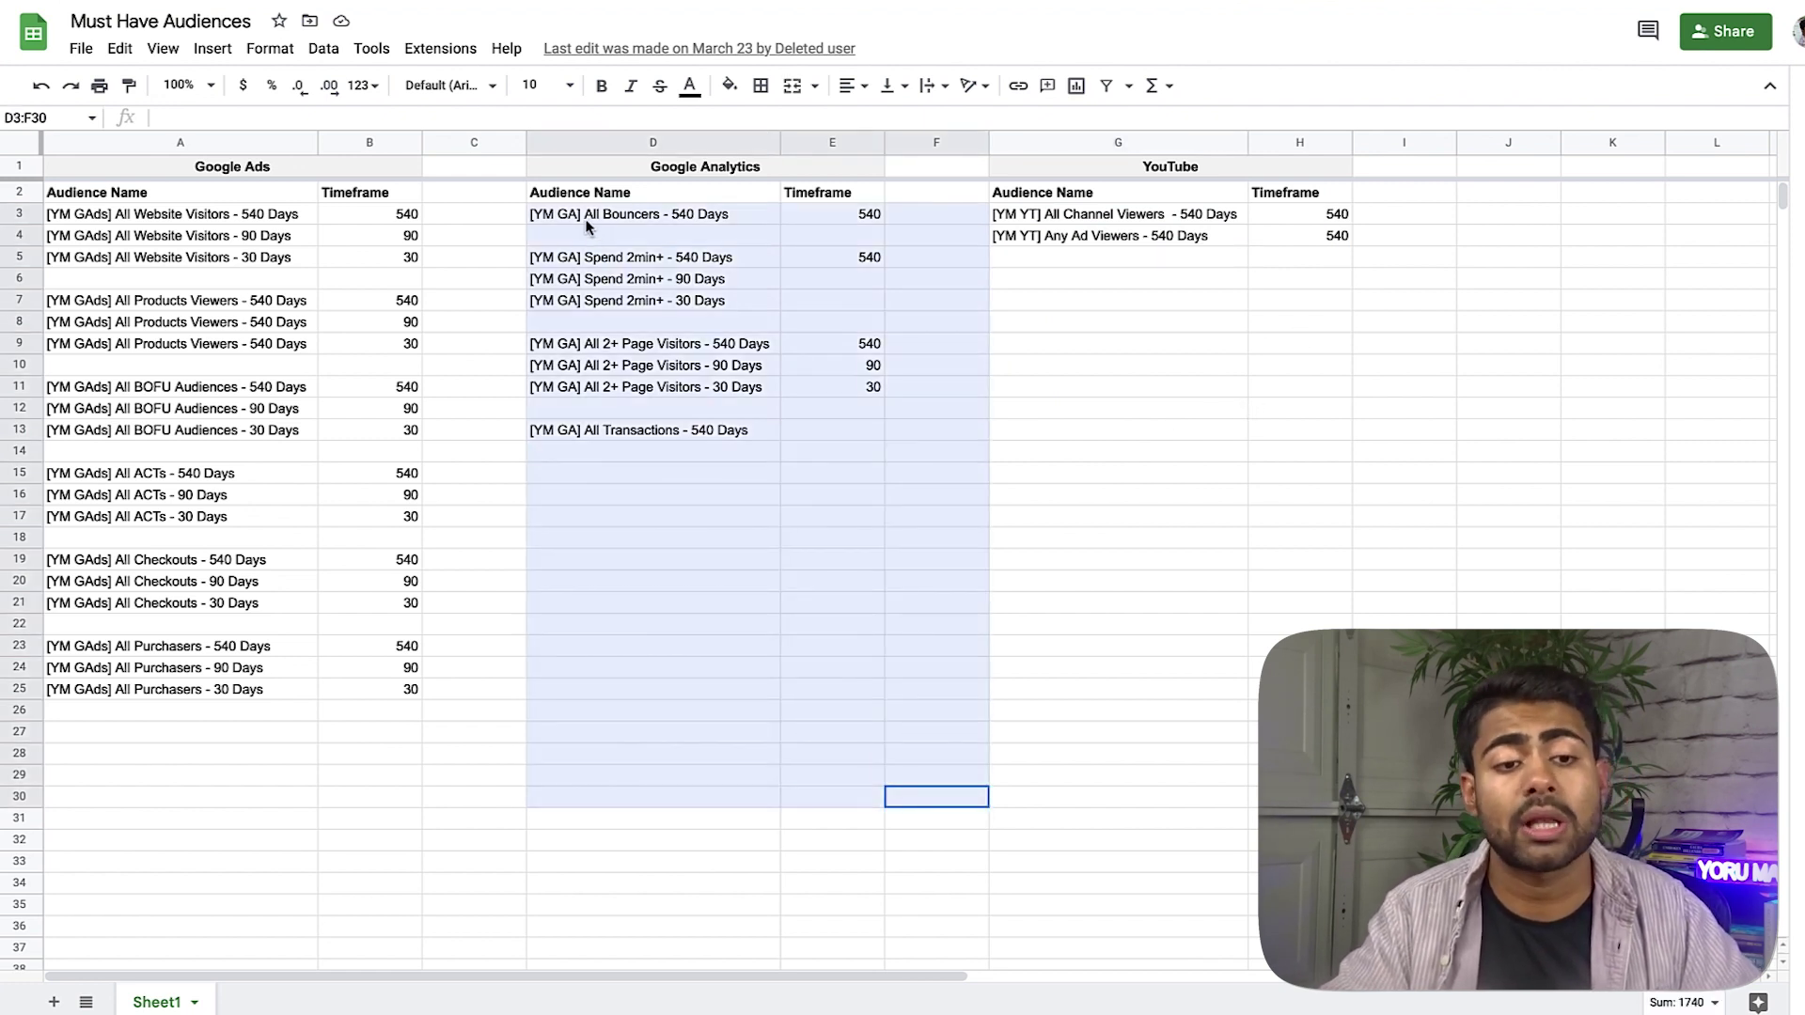
pyautogui.click(586, 224)
pyautogui.moveTo(936, 689); pyautogui.dragTo(606, 230)
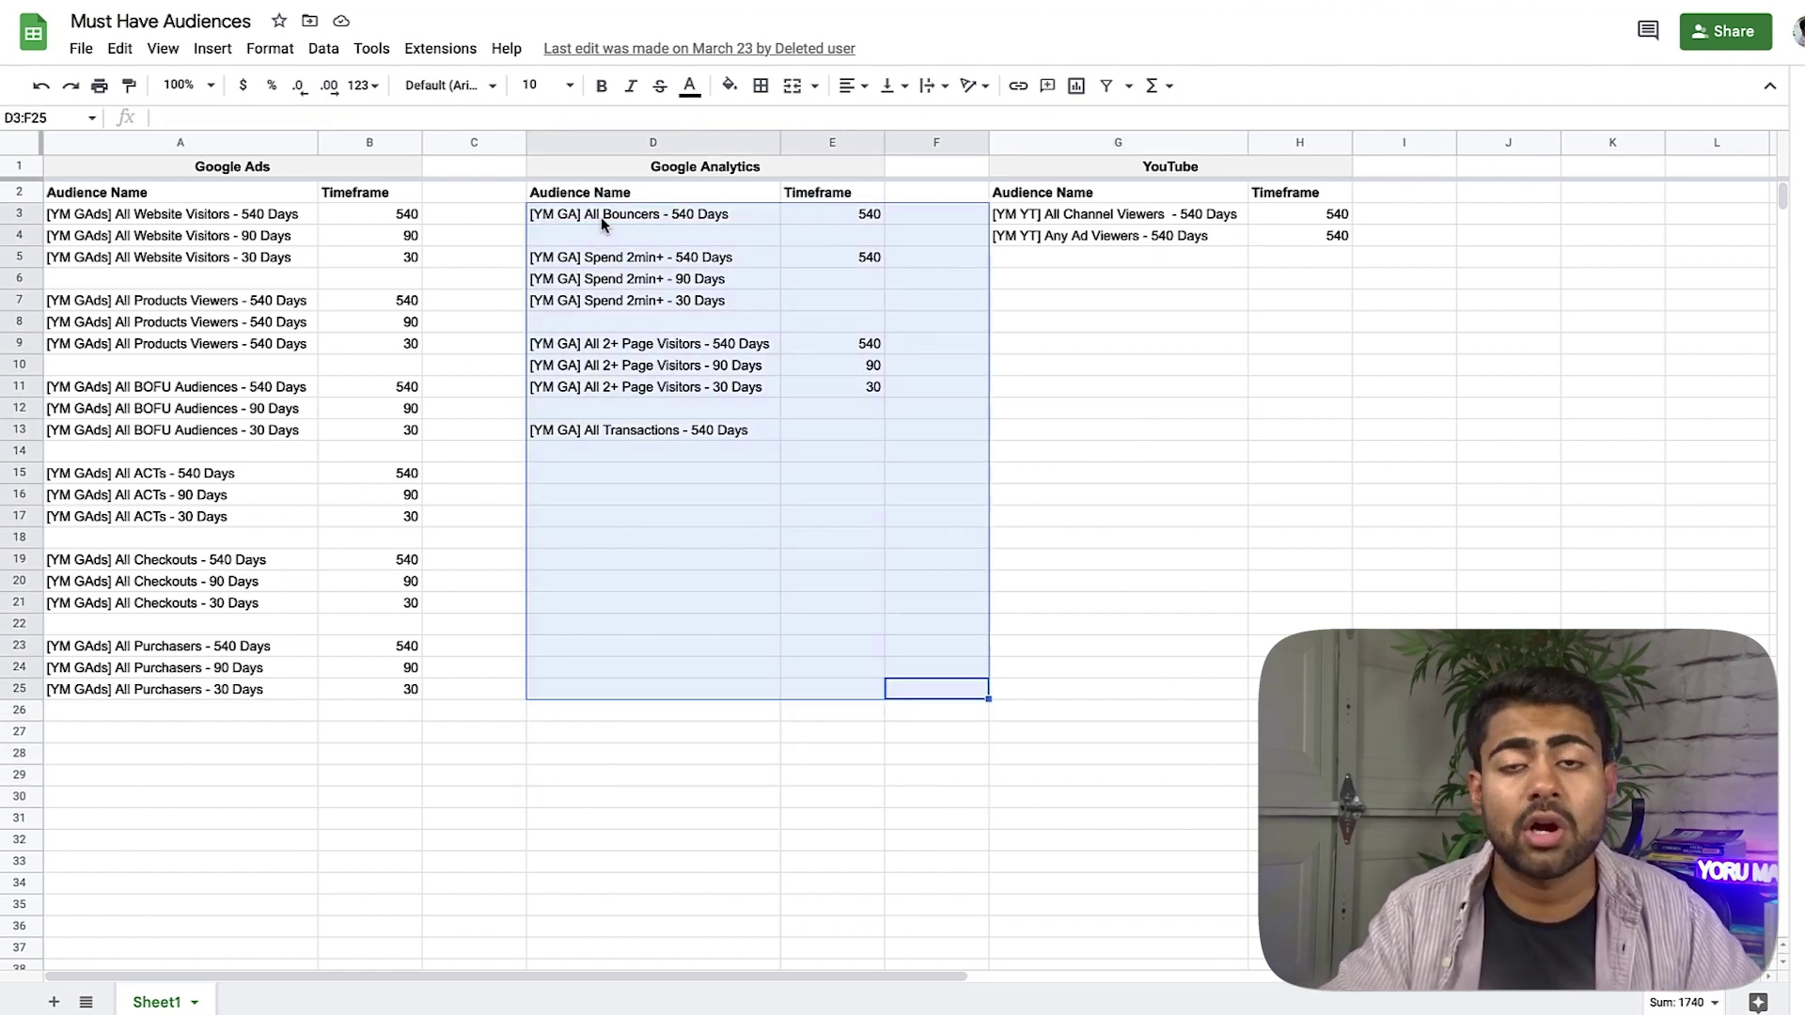
pyautogui.click(602, 218)
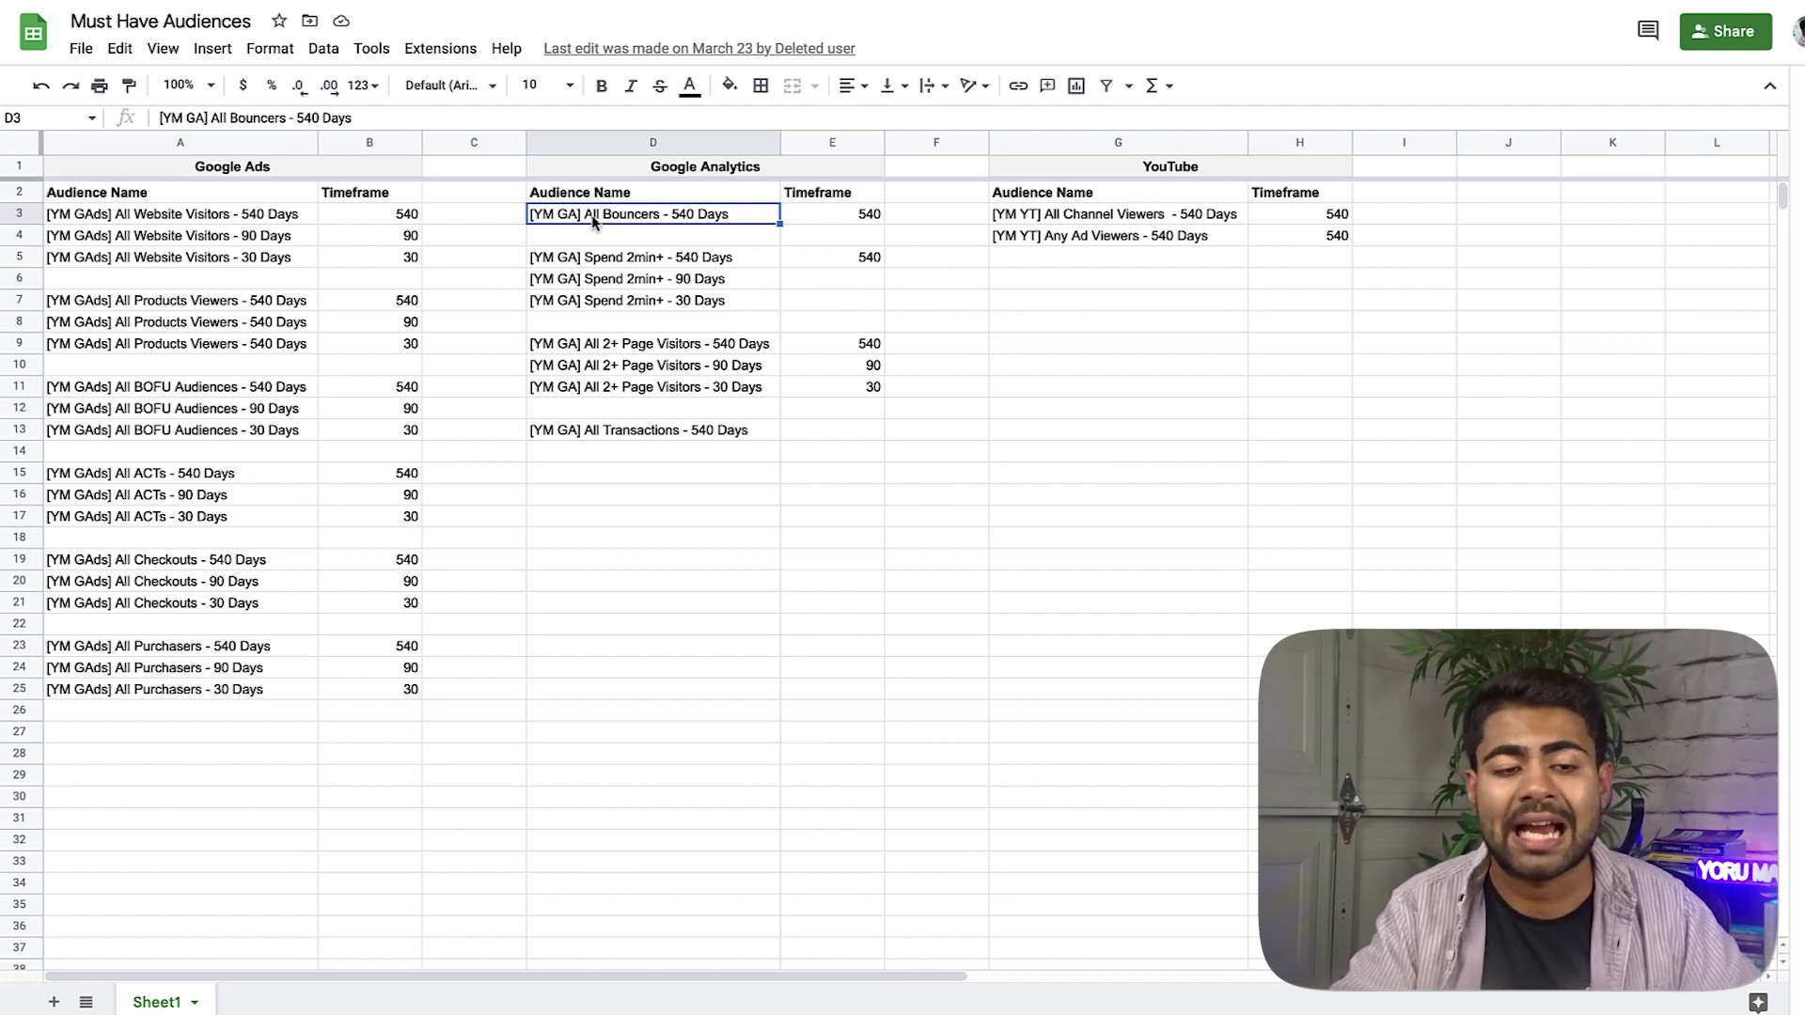
pyautogui.moveTo(1218, 559); pyautogui.dragTo(593, 178)
pyautogui.click(696, 279)
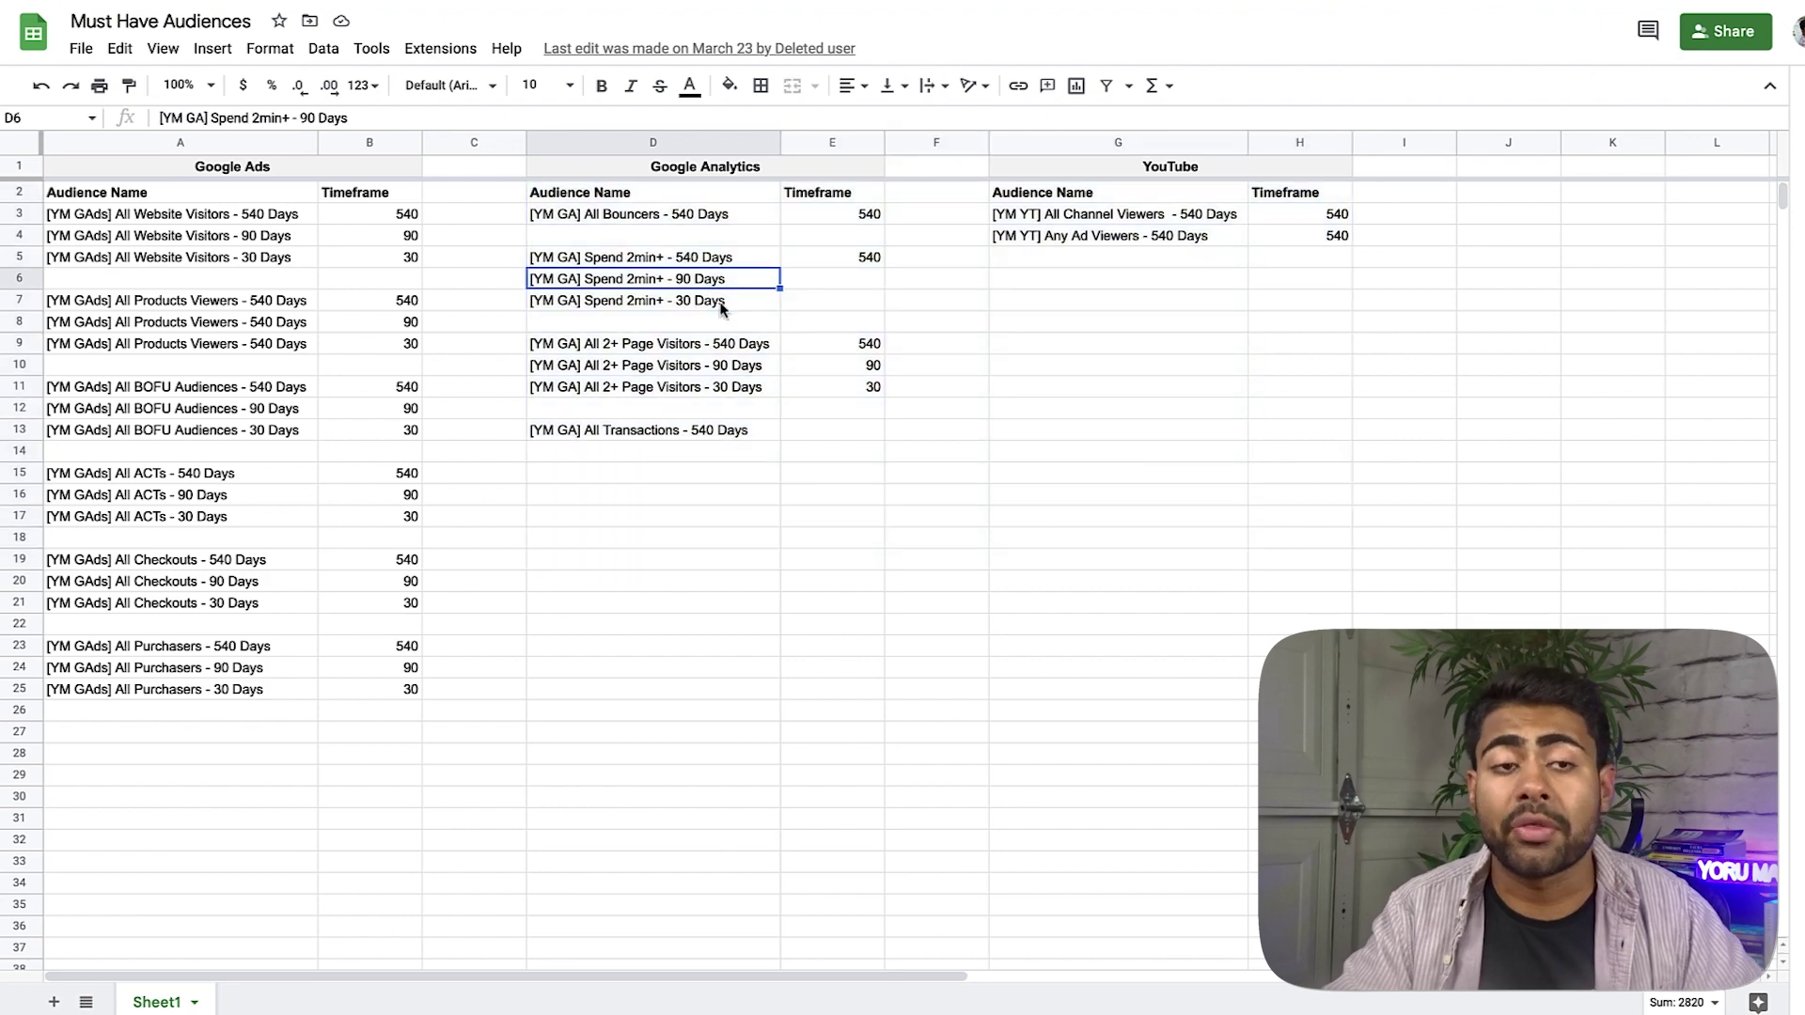
pyautogui.moveTo(370, 795); pyautogui.dragTo(38, 183)
pyautogui.click(376, 561)
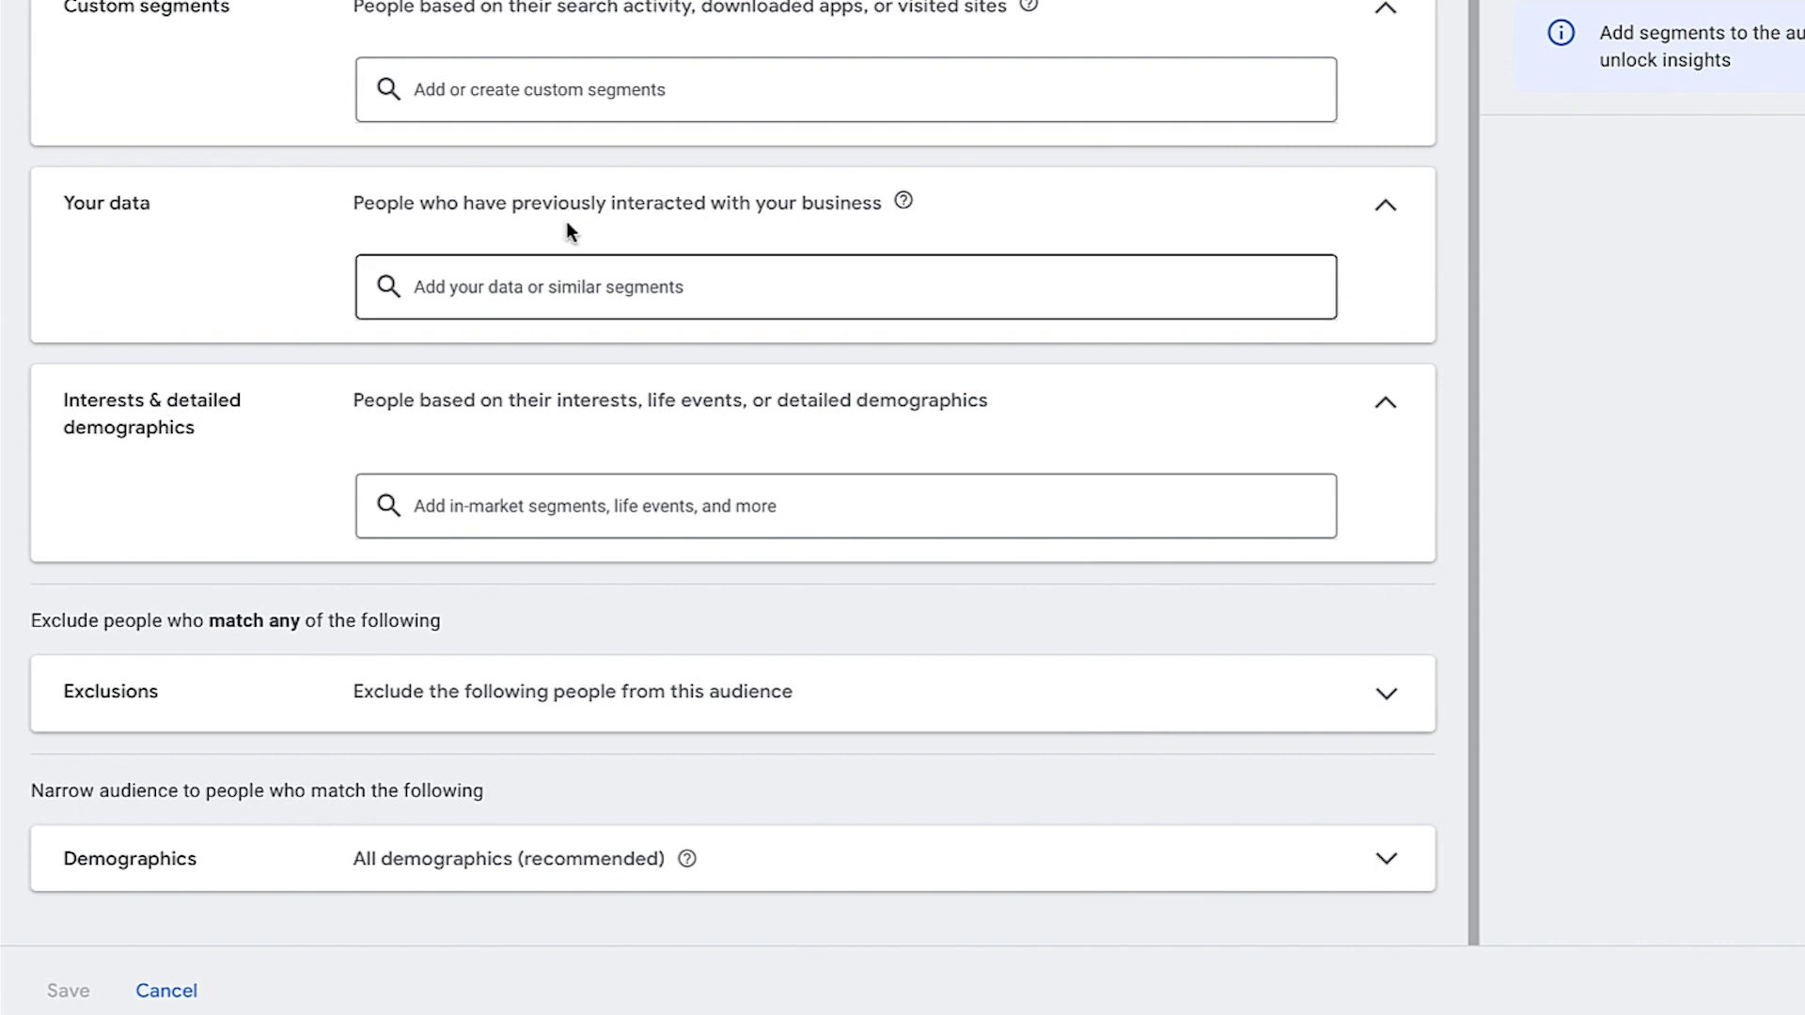
# Return to the new audience in Google Ads and browse the categories of the business's own data.
pyautogui.click(547, 282)
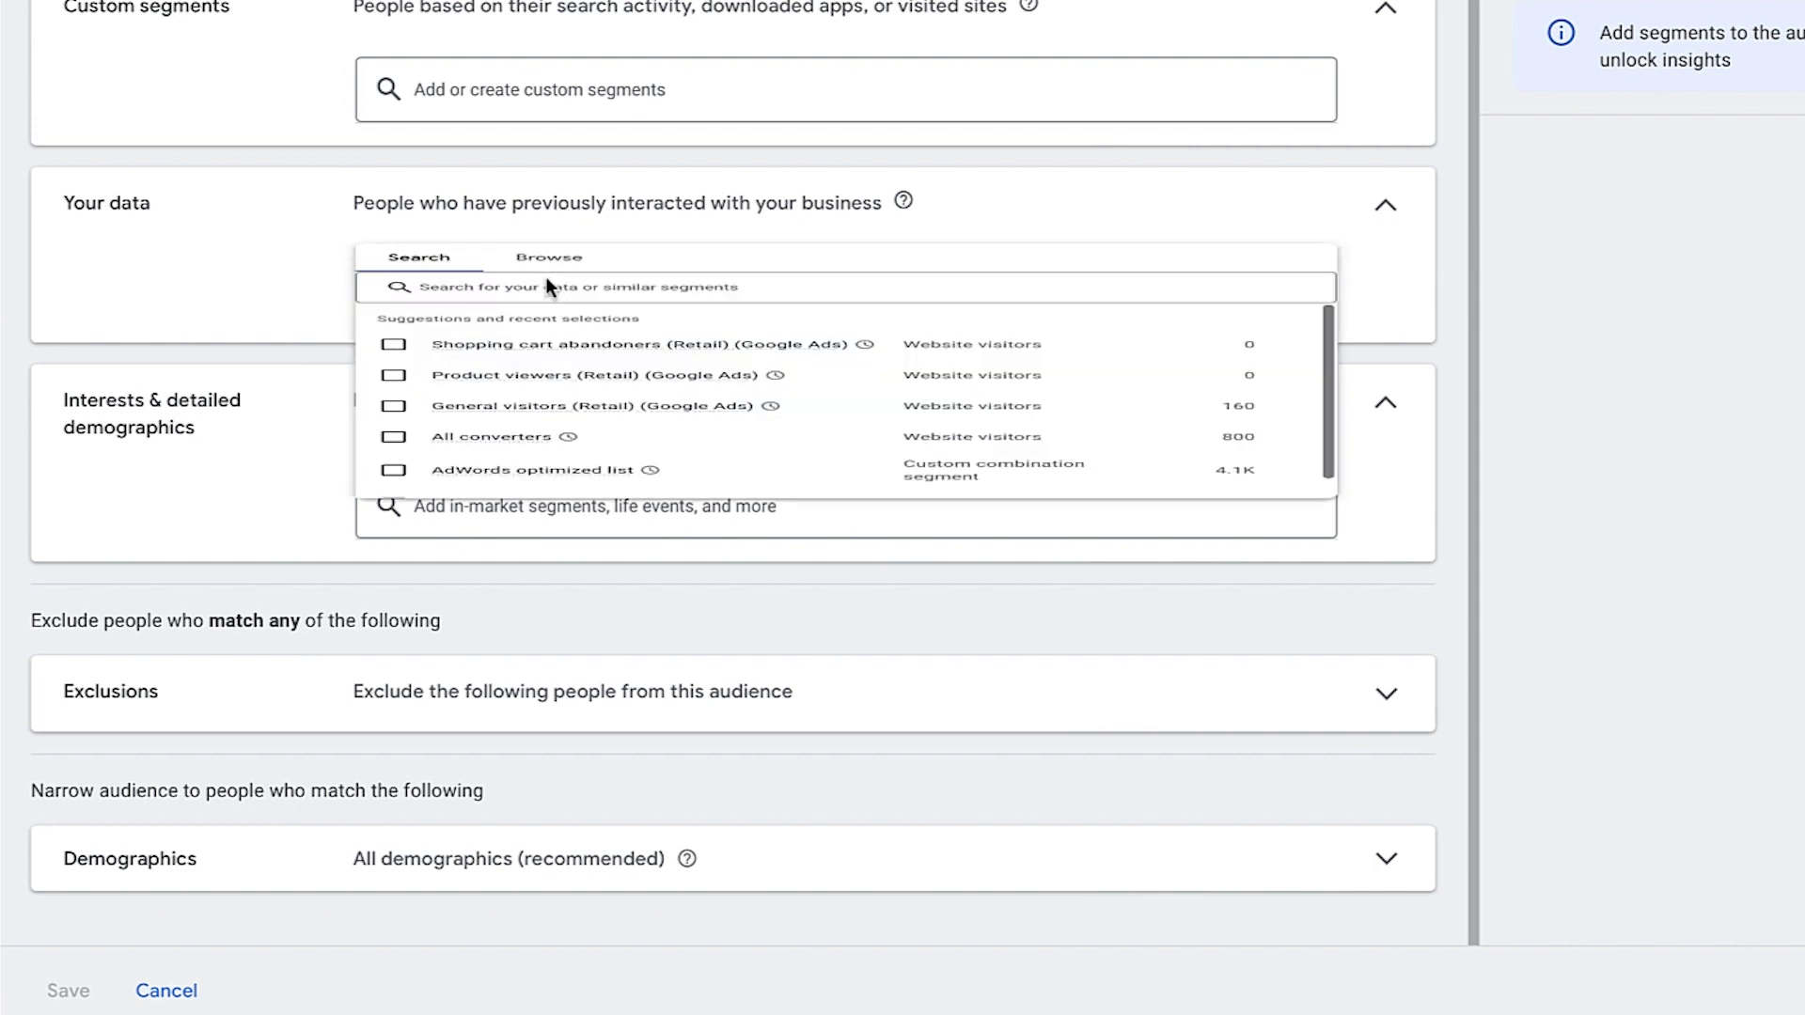
pyautogui.click(503, 274)
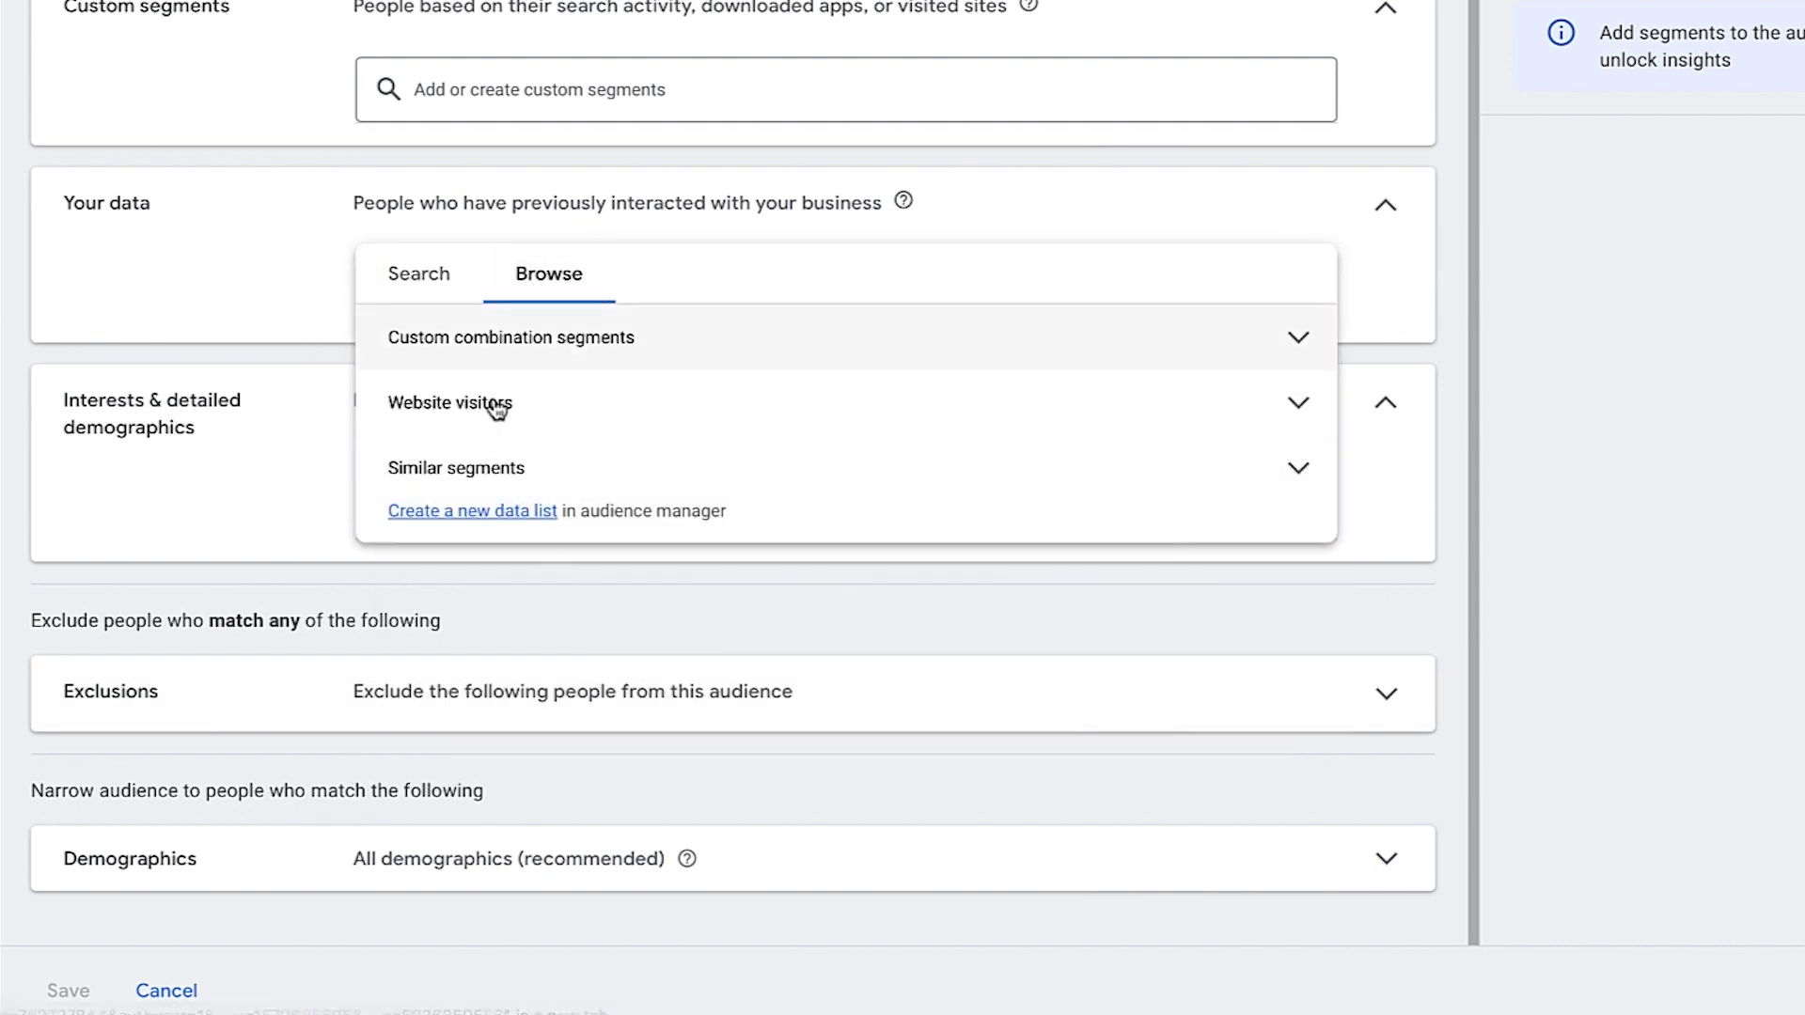
pyautogui.click(568, 481)
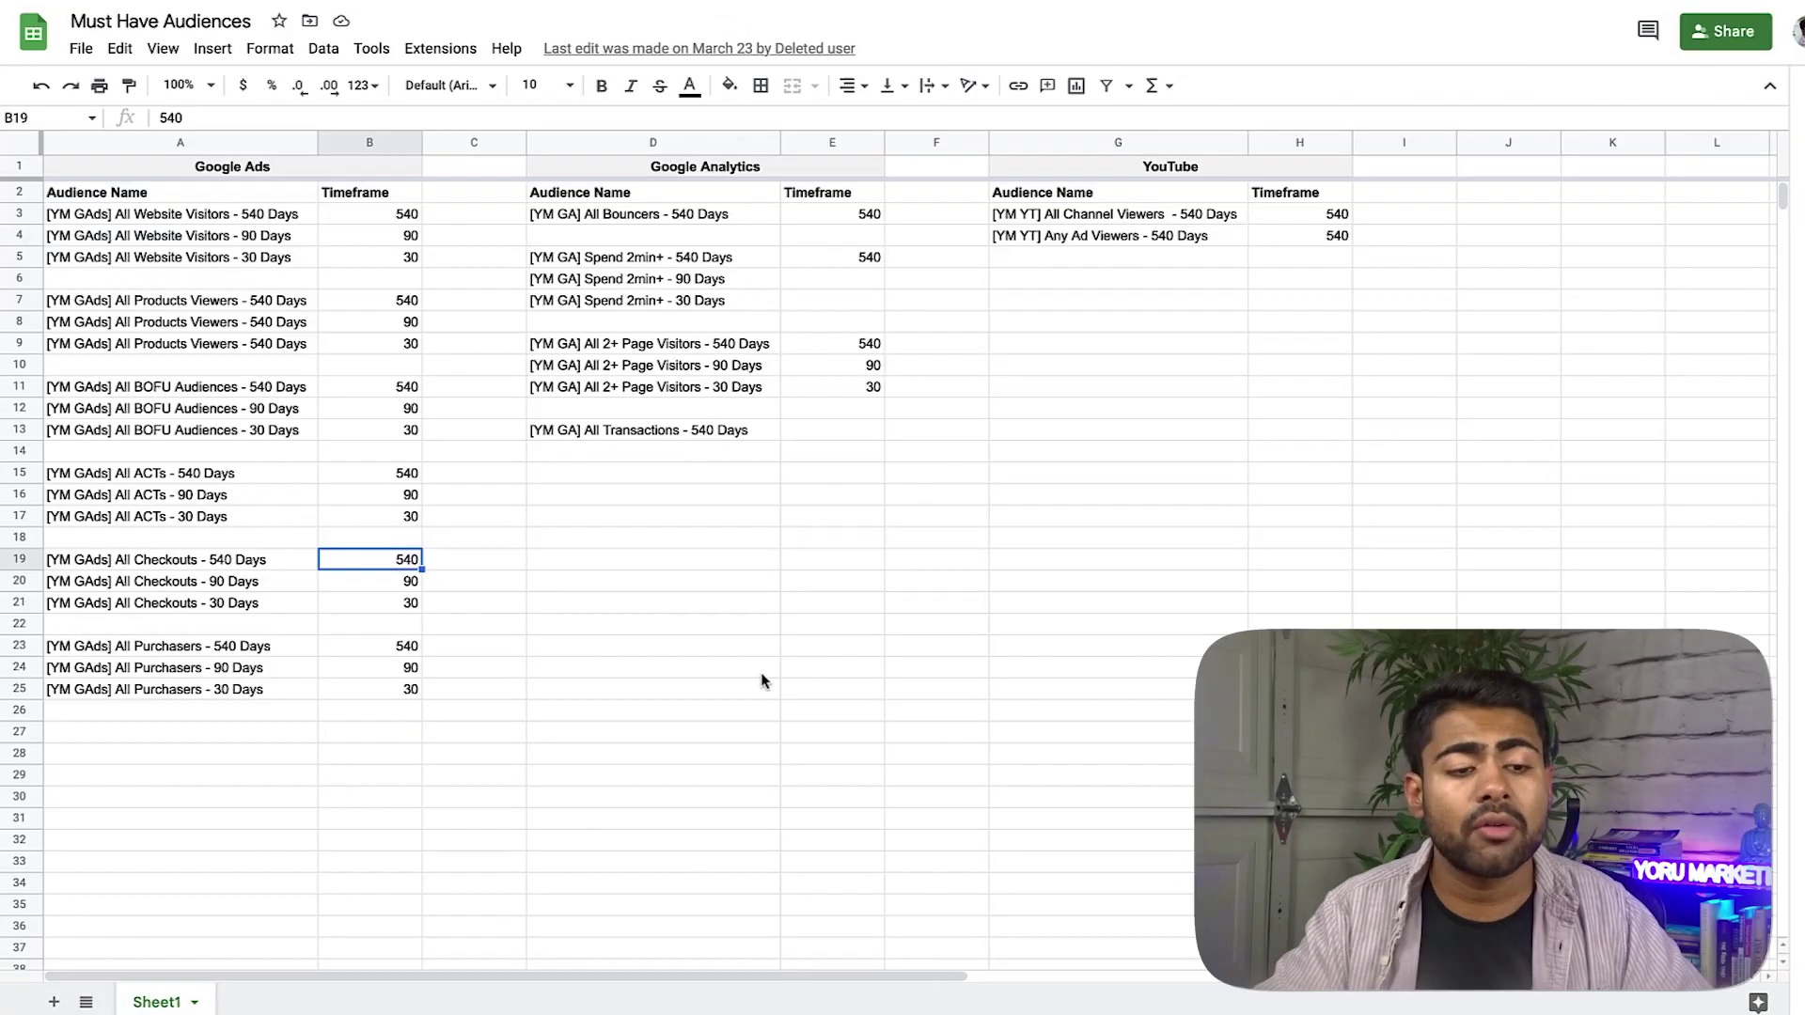
# Switch back to the Must Have Audiences spreadsheet and compare the Google Ads, Google Analytics and YouTube audience groups.
pyautogui.moveTo(761, 680); pyautogui.dragTo(222, 234)
pyautogui.click(328, 343)
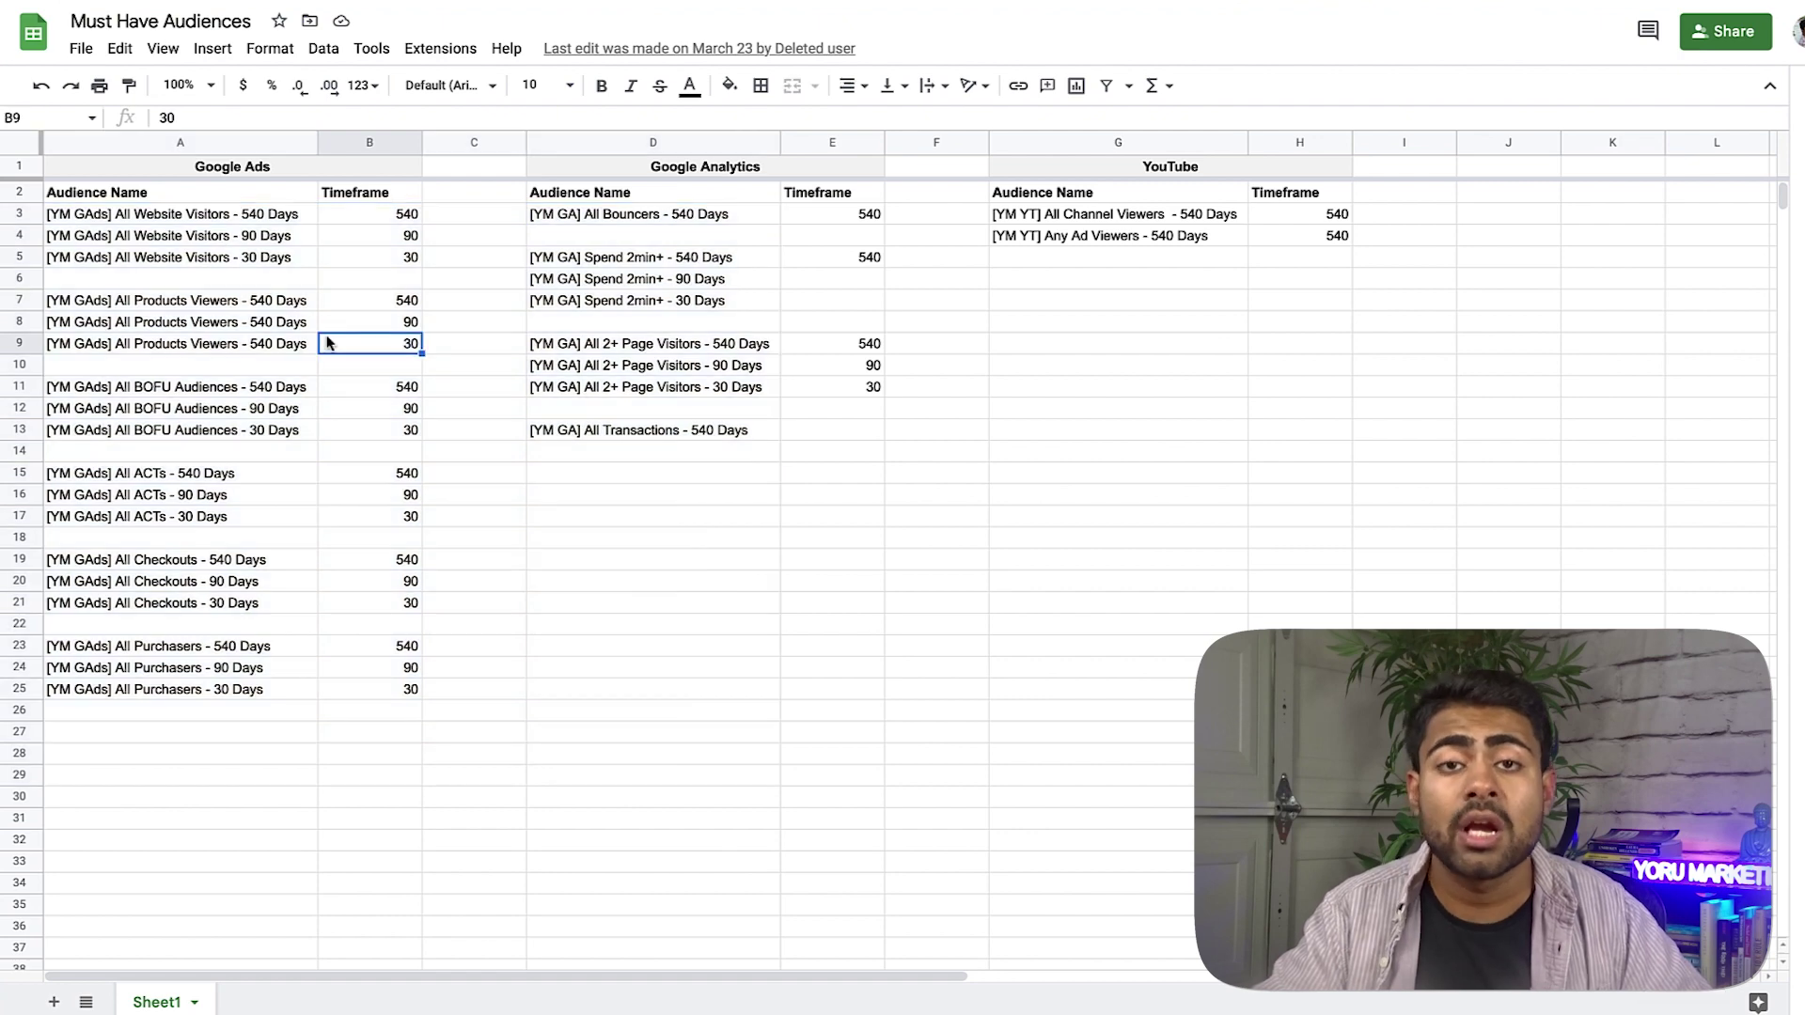
pyautogui.moveTo(1448, 715); pyautogui.dragTo(442, 218)
pyautogui.click(566, 348)
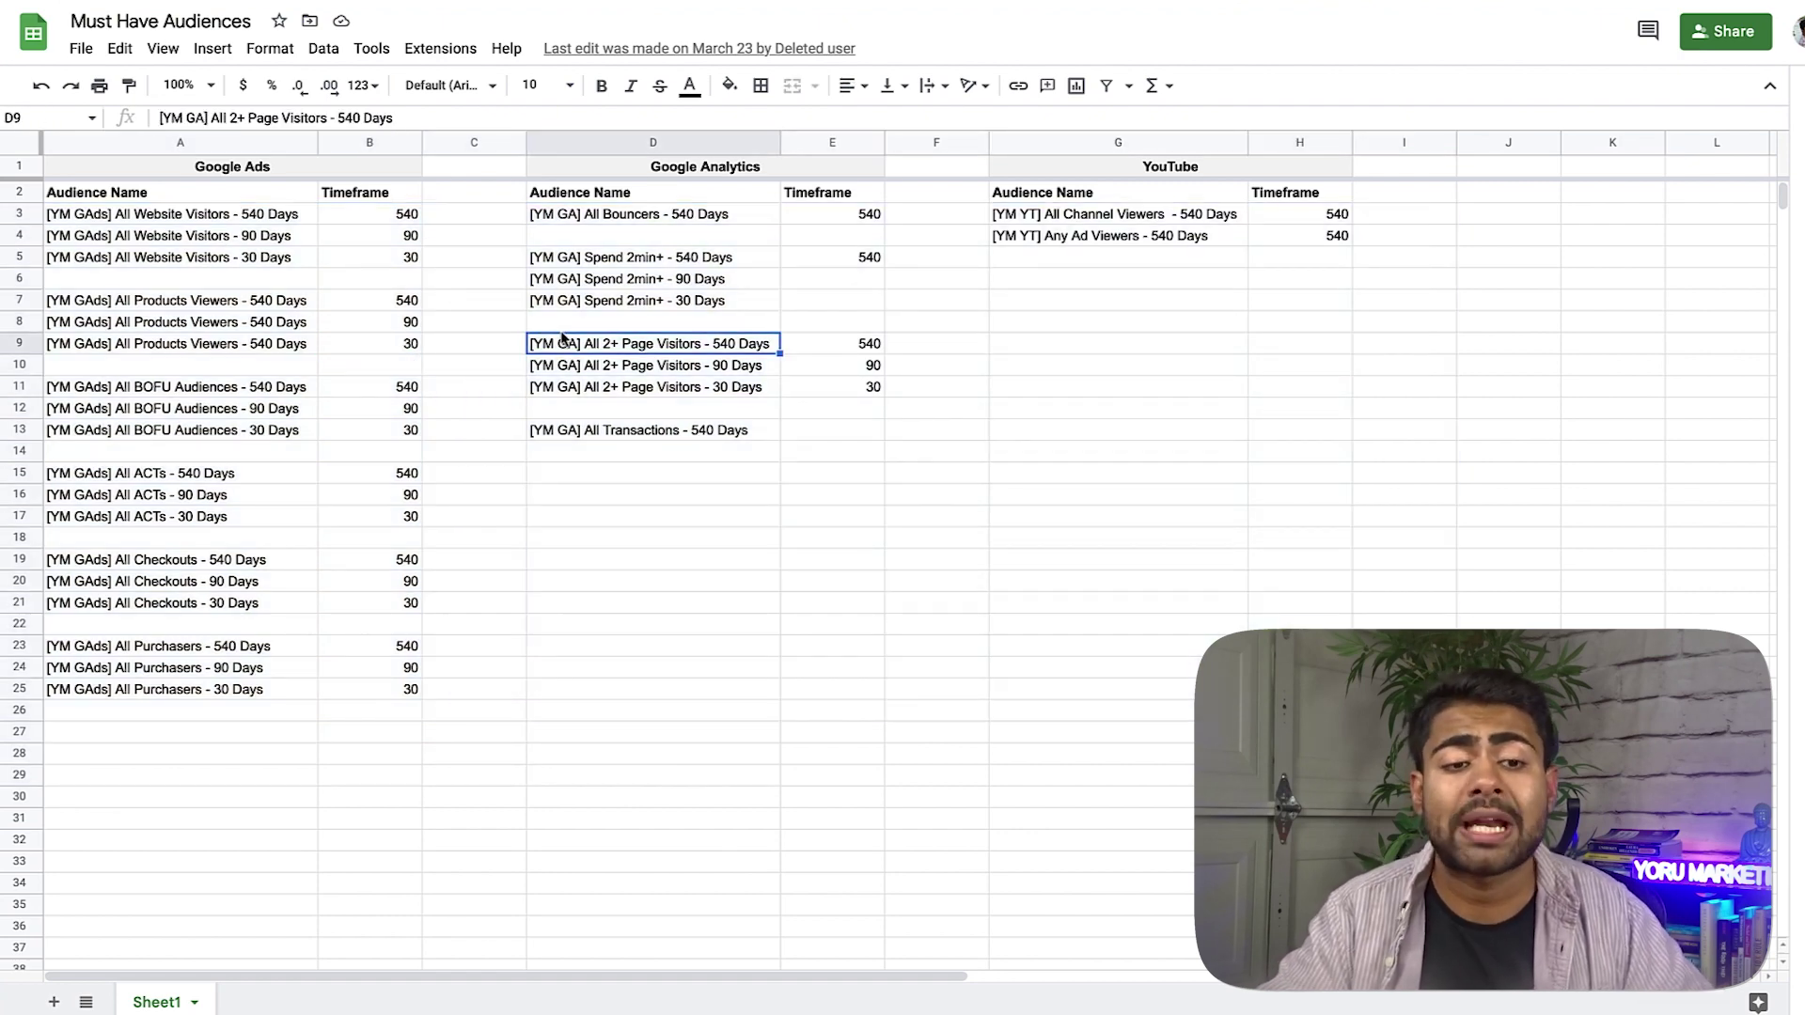
pyautogui.click(611, 167)
pyautogui.click(761, 320)
pyautogui.moveTo(1344, 526); pyautogui.dragTo(994, 193)
pyautogui.click(1015, 193)
pyautogui.moveTo(1300, 493); pyautogui.dragTo(717, 155)
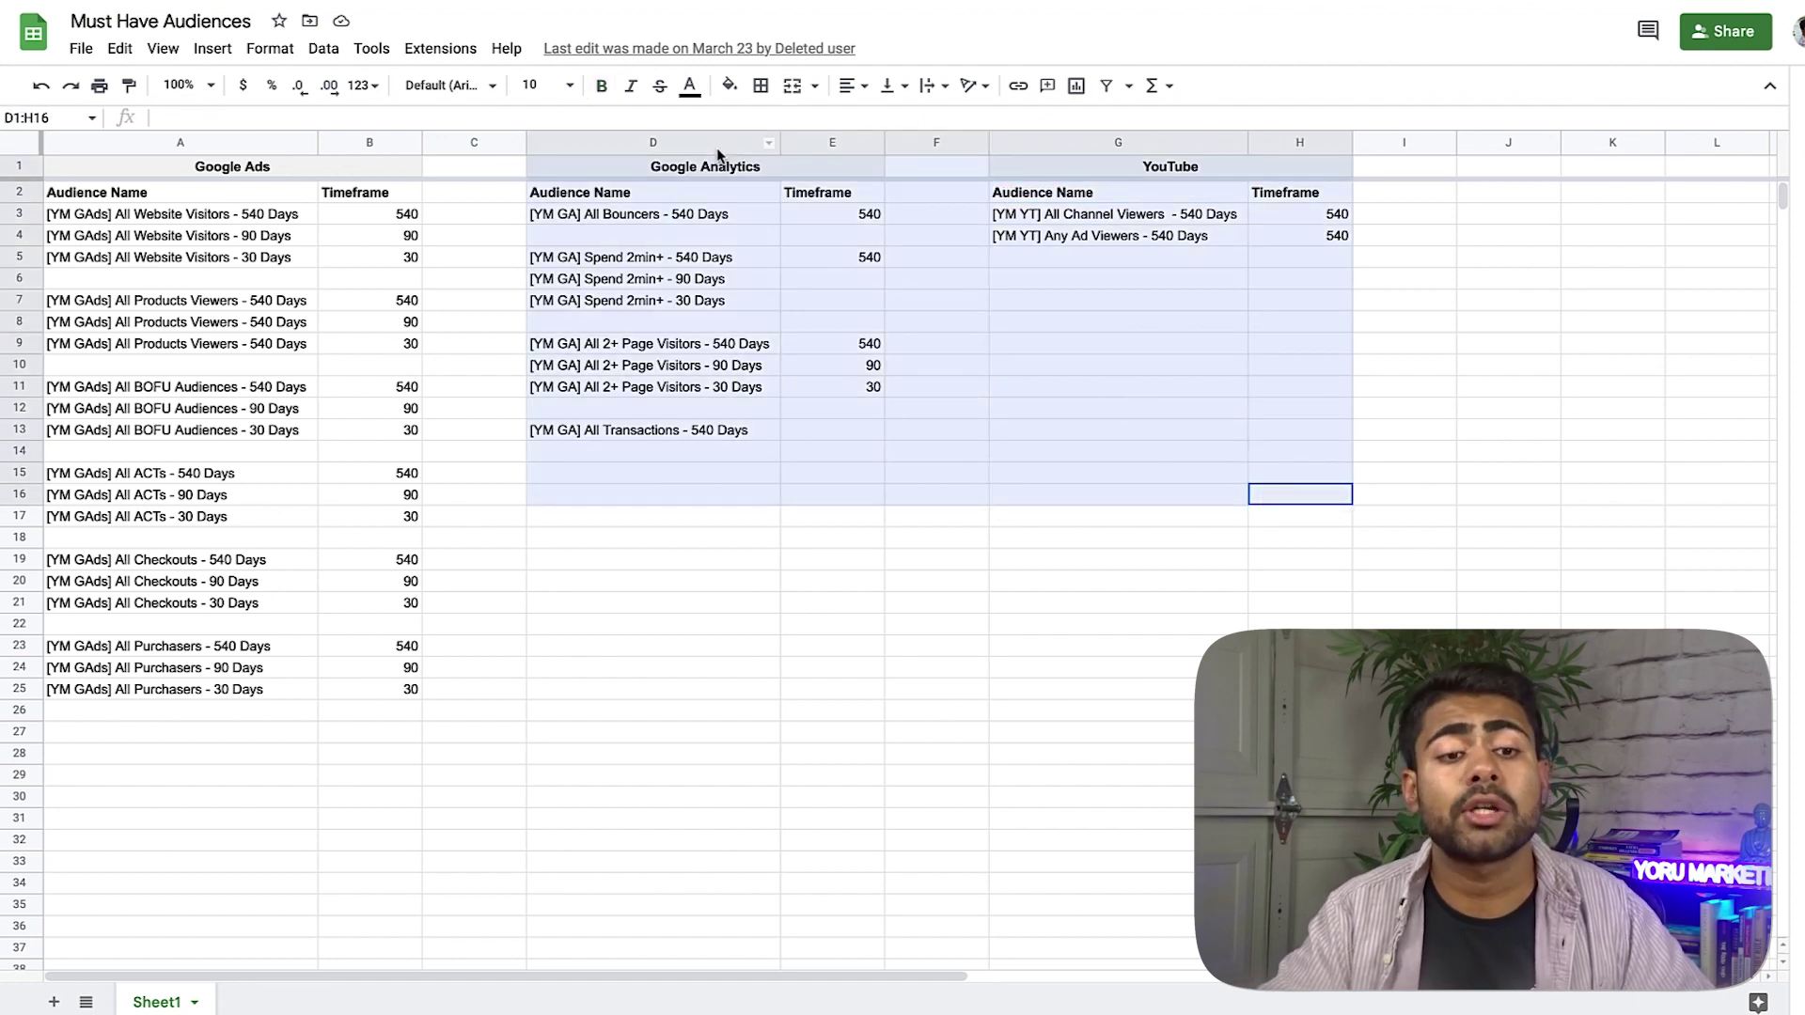
pyautogui.click(733, 387)
# Review the full Google Ads audience list in the spreadsheet, from website visitors to purchasers, with its timeframes.
pyautogui.moveTo(517, 737); pyautogui.dragTo(222, 172)
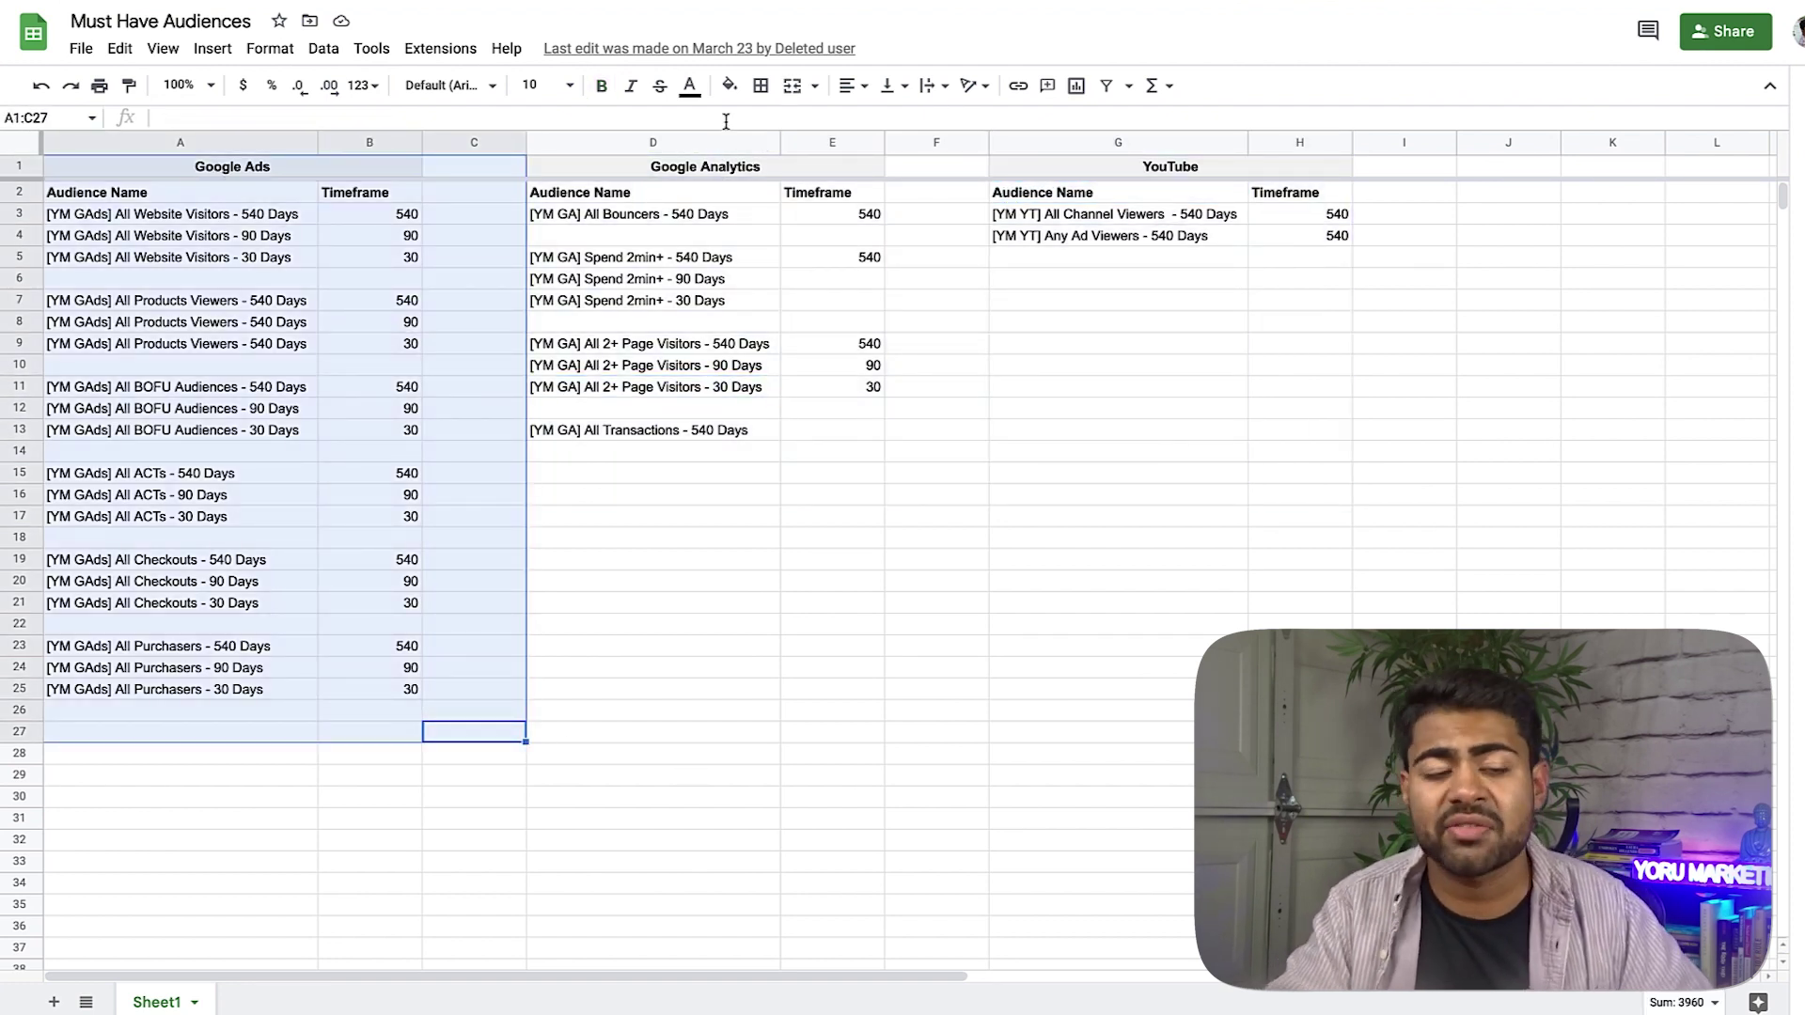
pyautogui.click(907, 344)
pyautogui.moveTo(178, 861); pyautogui.dragTo(178, 191)
pyautogui.click(188, 473)
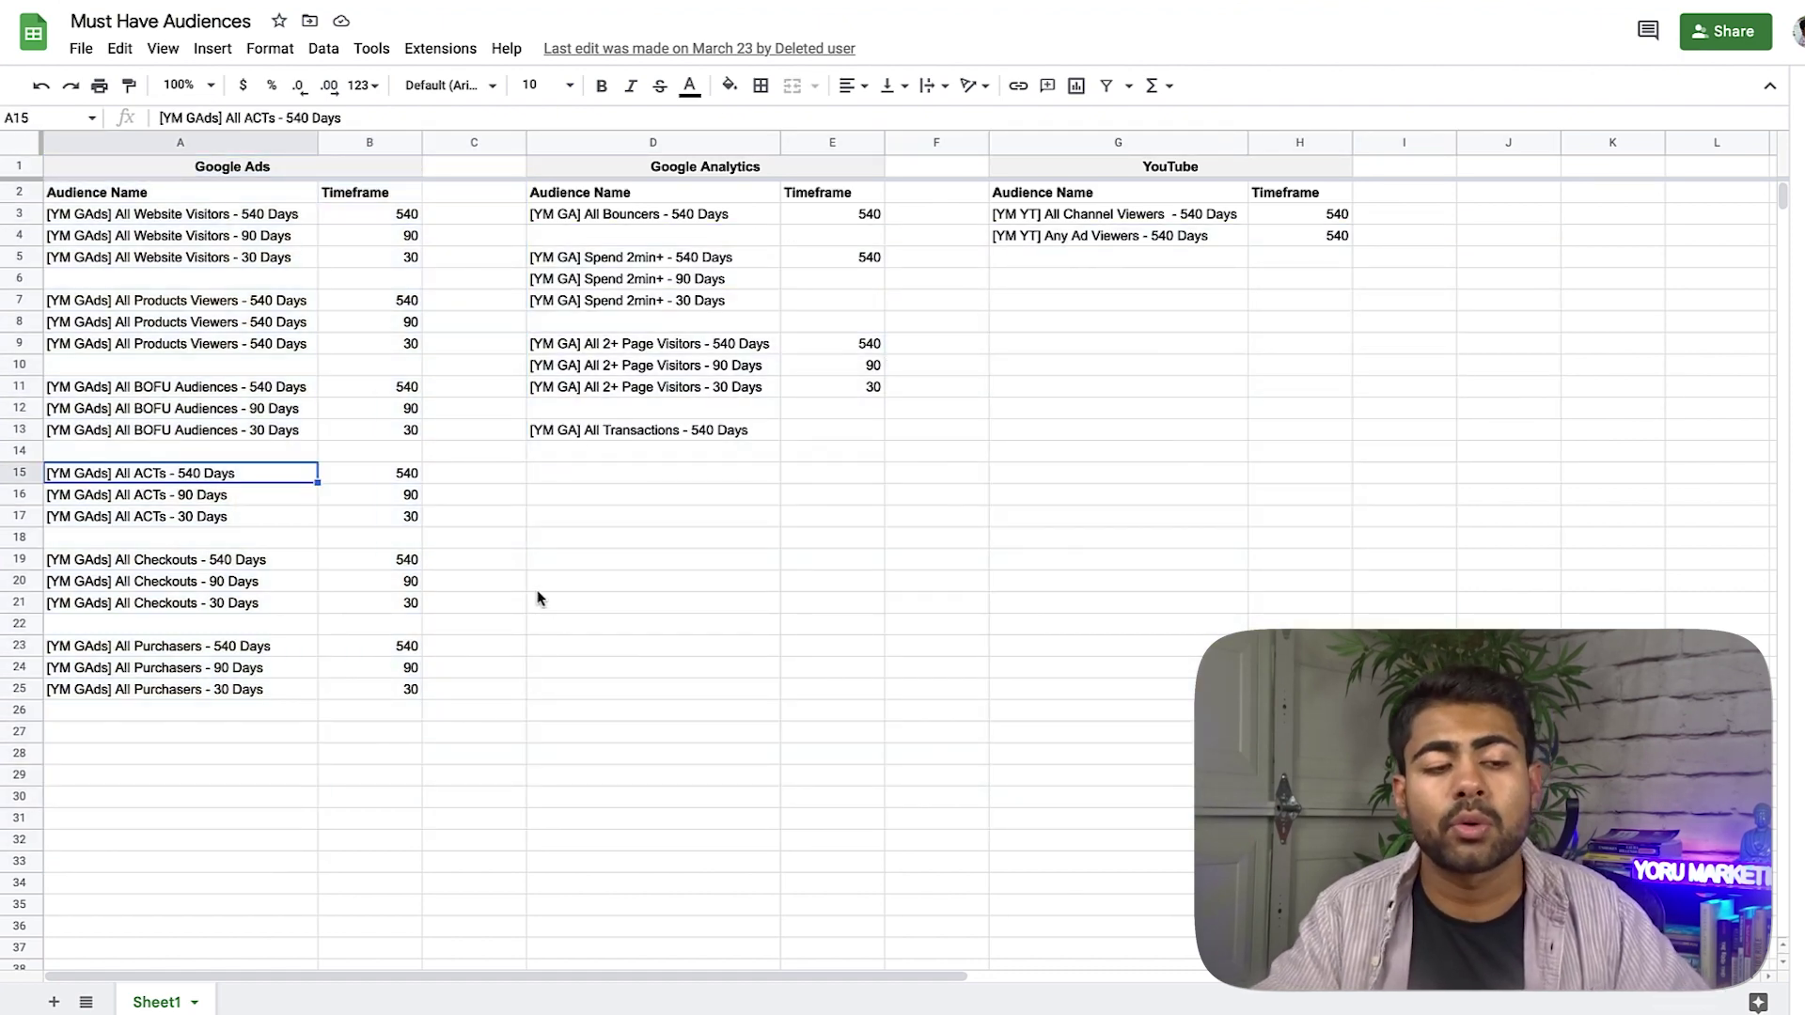
pyautogui.moveTo(474, 882); pyautogui.dragTo(124, 179)
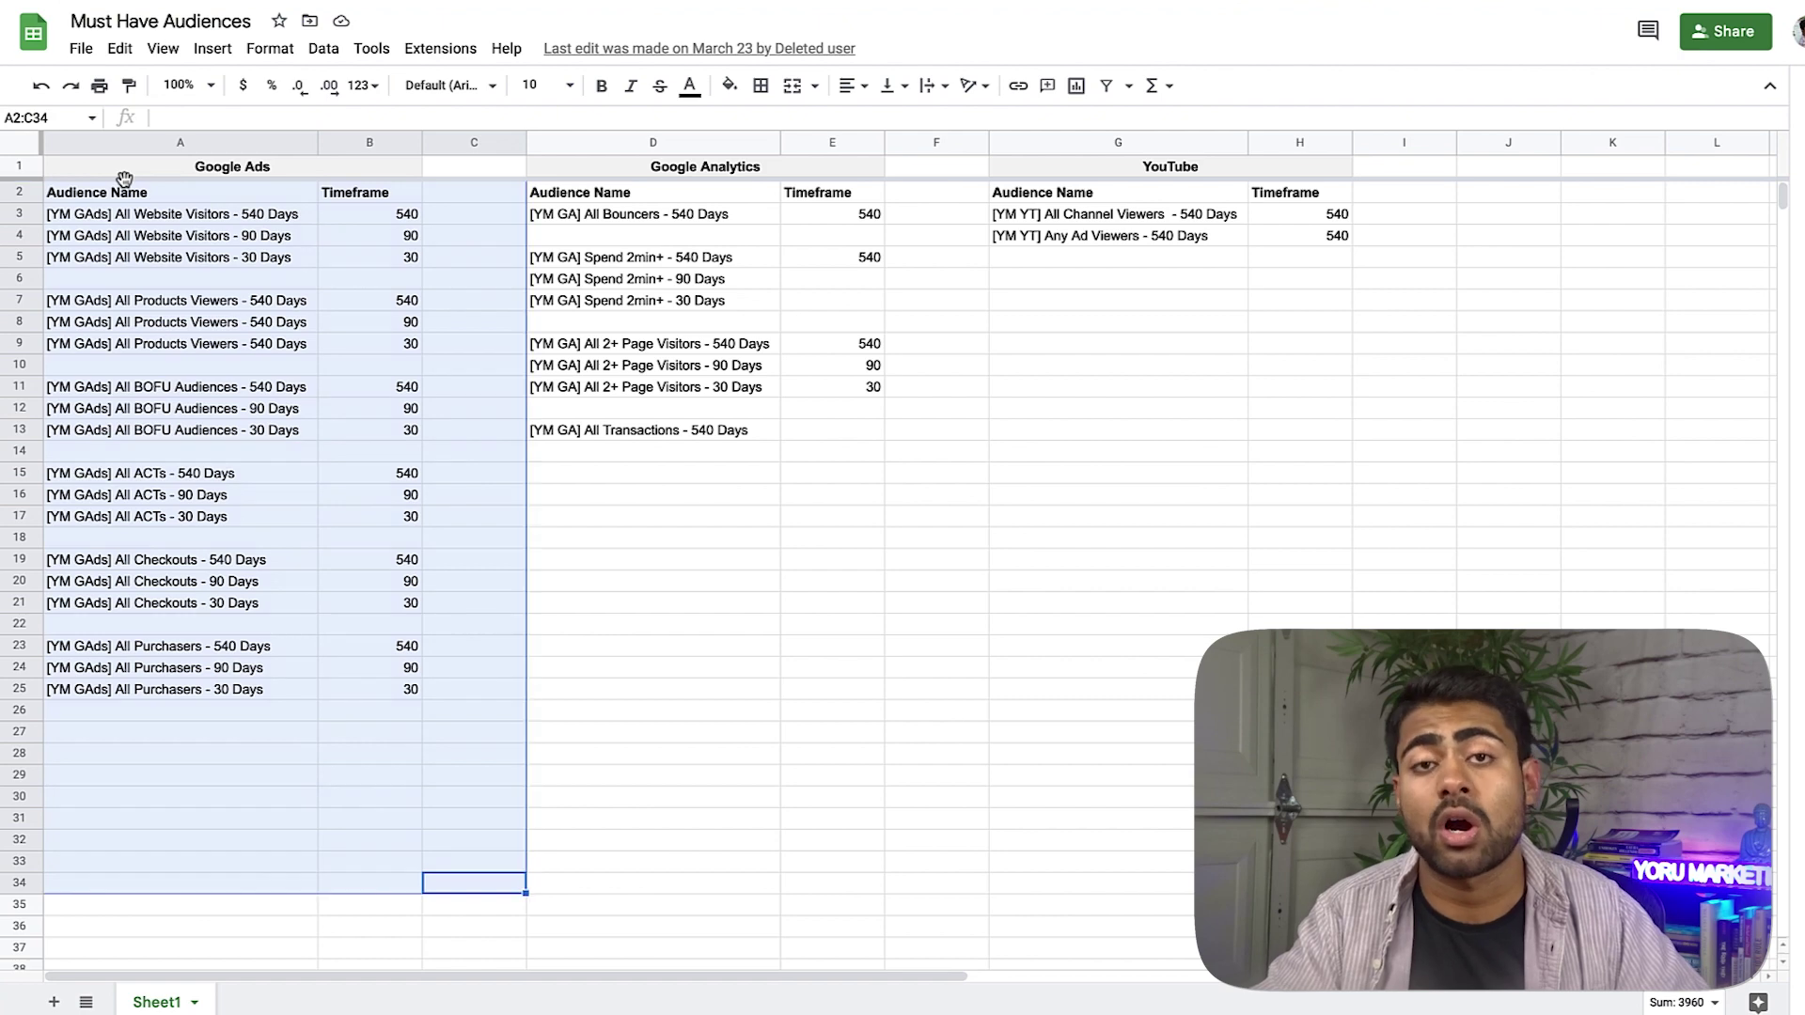
# Look over the whole Must Have Audiences sheet across its Google Ads, Google Analytics and YouTube groups.
pyautogui.click(167, 367)
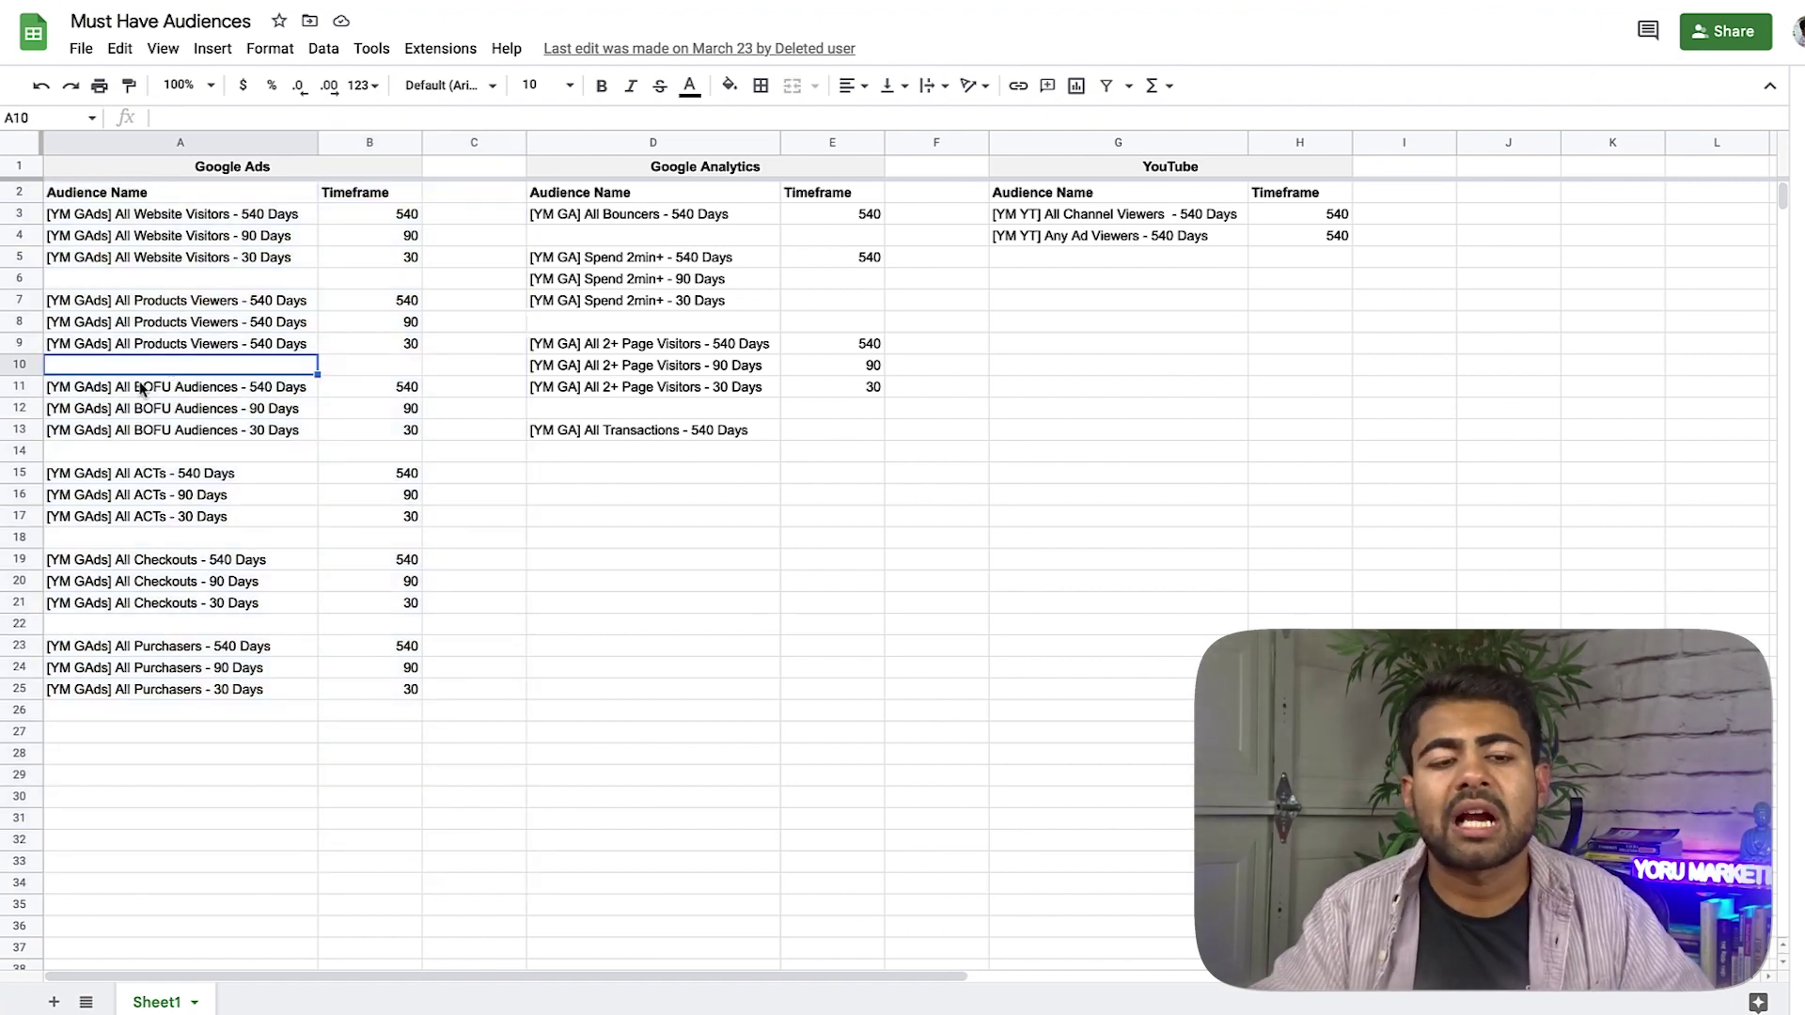
pyautogui.moveTo(1118, 752); pyautogui.dragTo(854, 612)
pyautogui.click(1401, 625)
pyautogui.hotkey('ctrl', 'shift', 'Home')
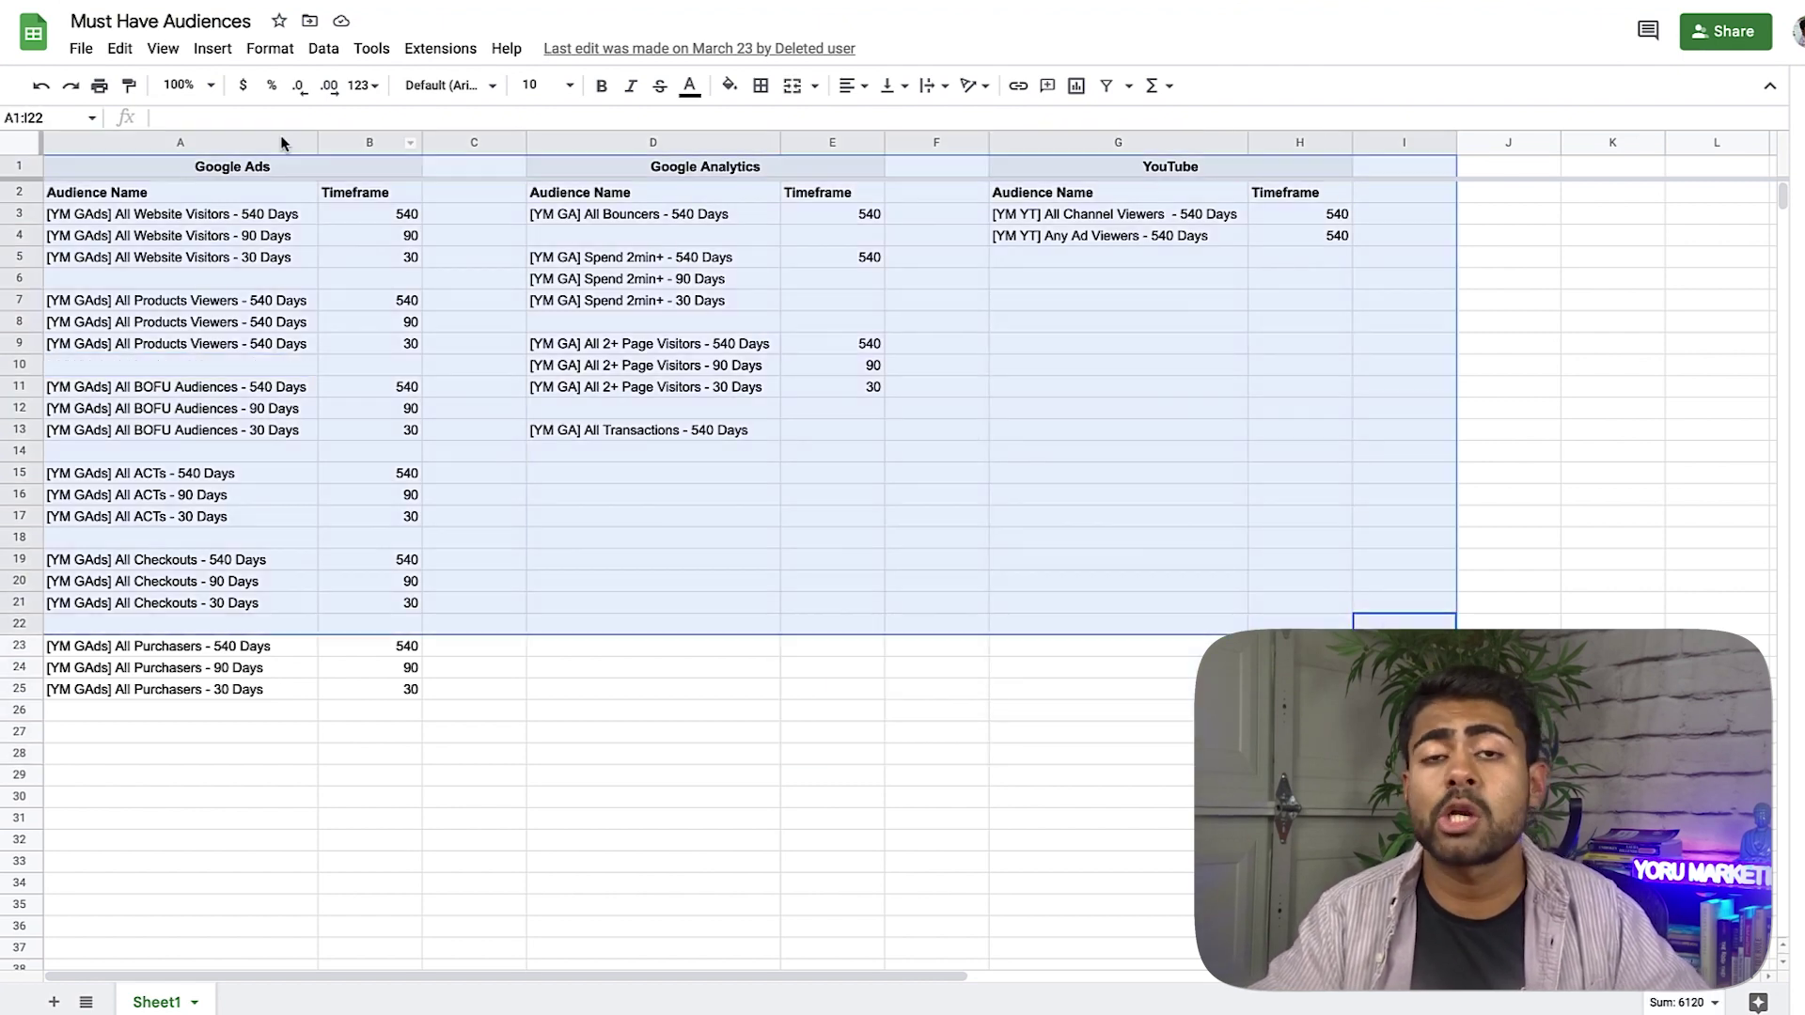
pyautogui.click(950, 450)
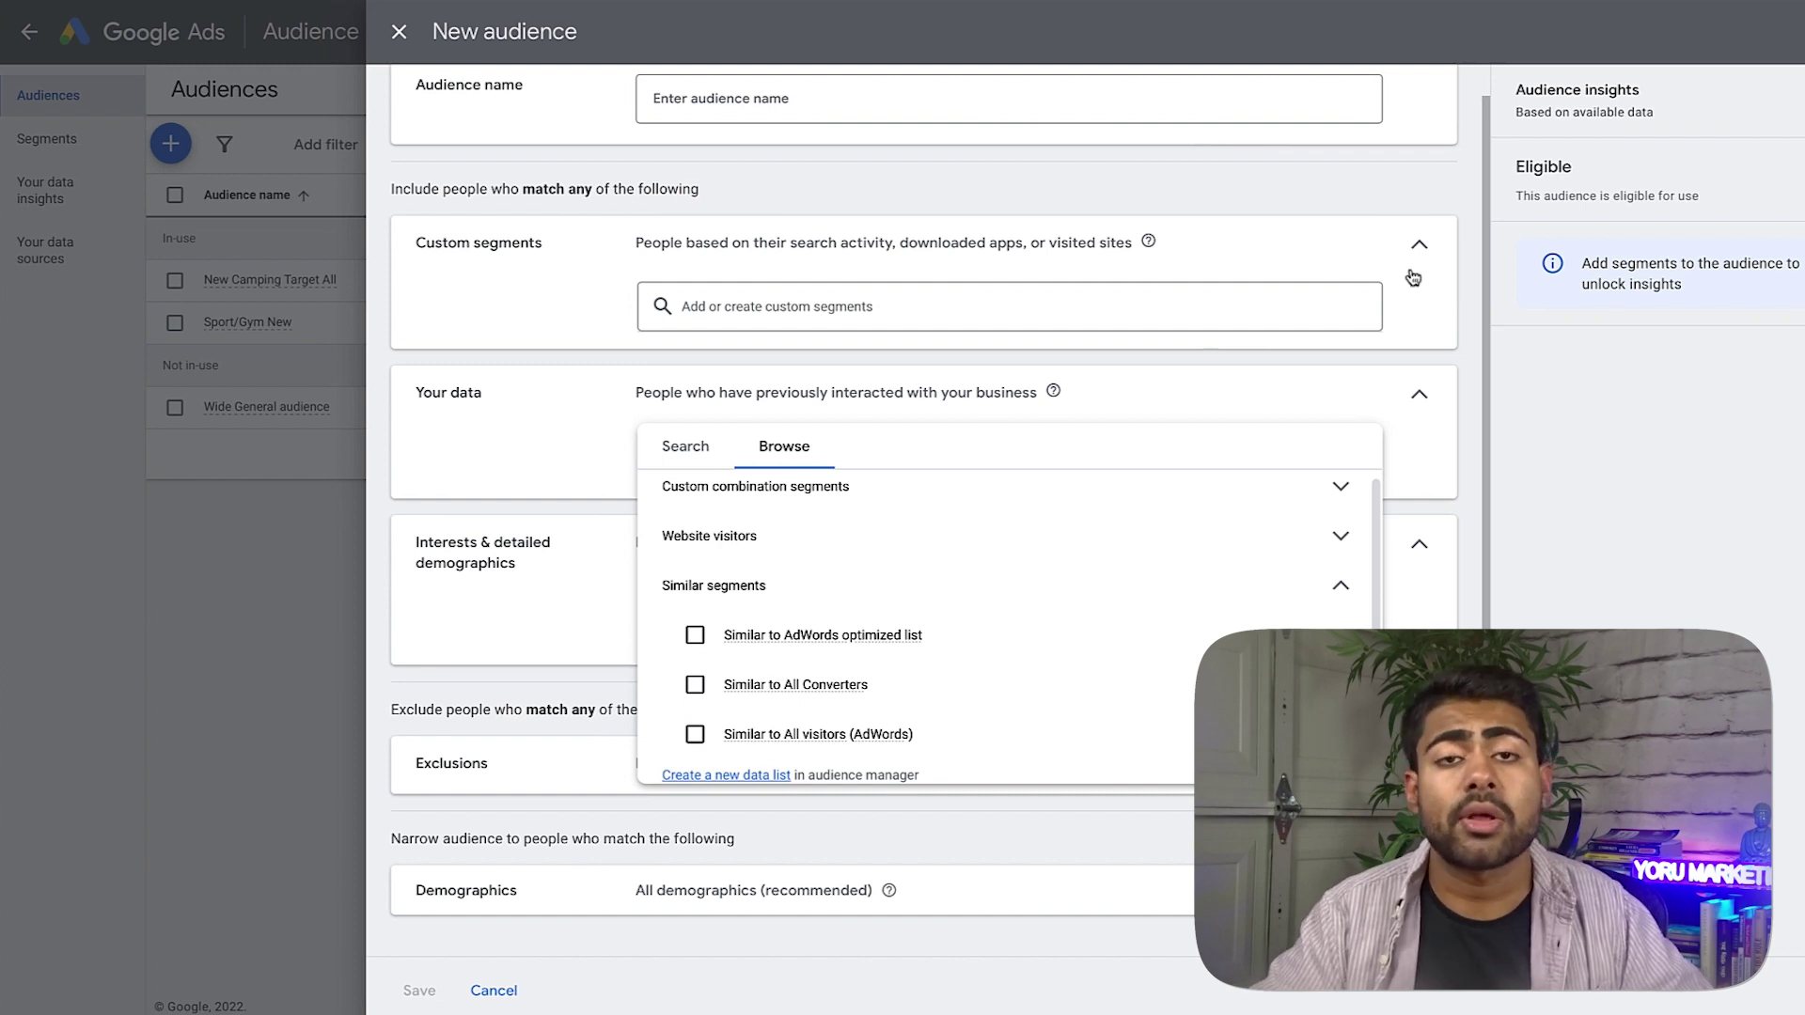
# Switch back to the new audience in Google Ads and close the list of the business's own data segments.
pyautogui.click(582, 433)
pyautogui.moveTo(539, 393); pyautogui.dragTo(576, 31)
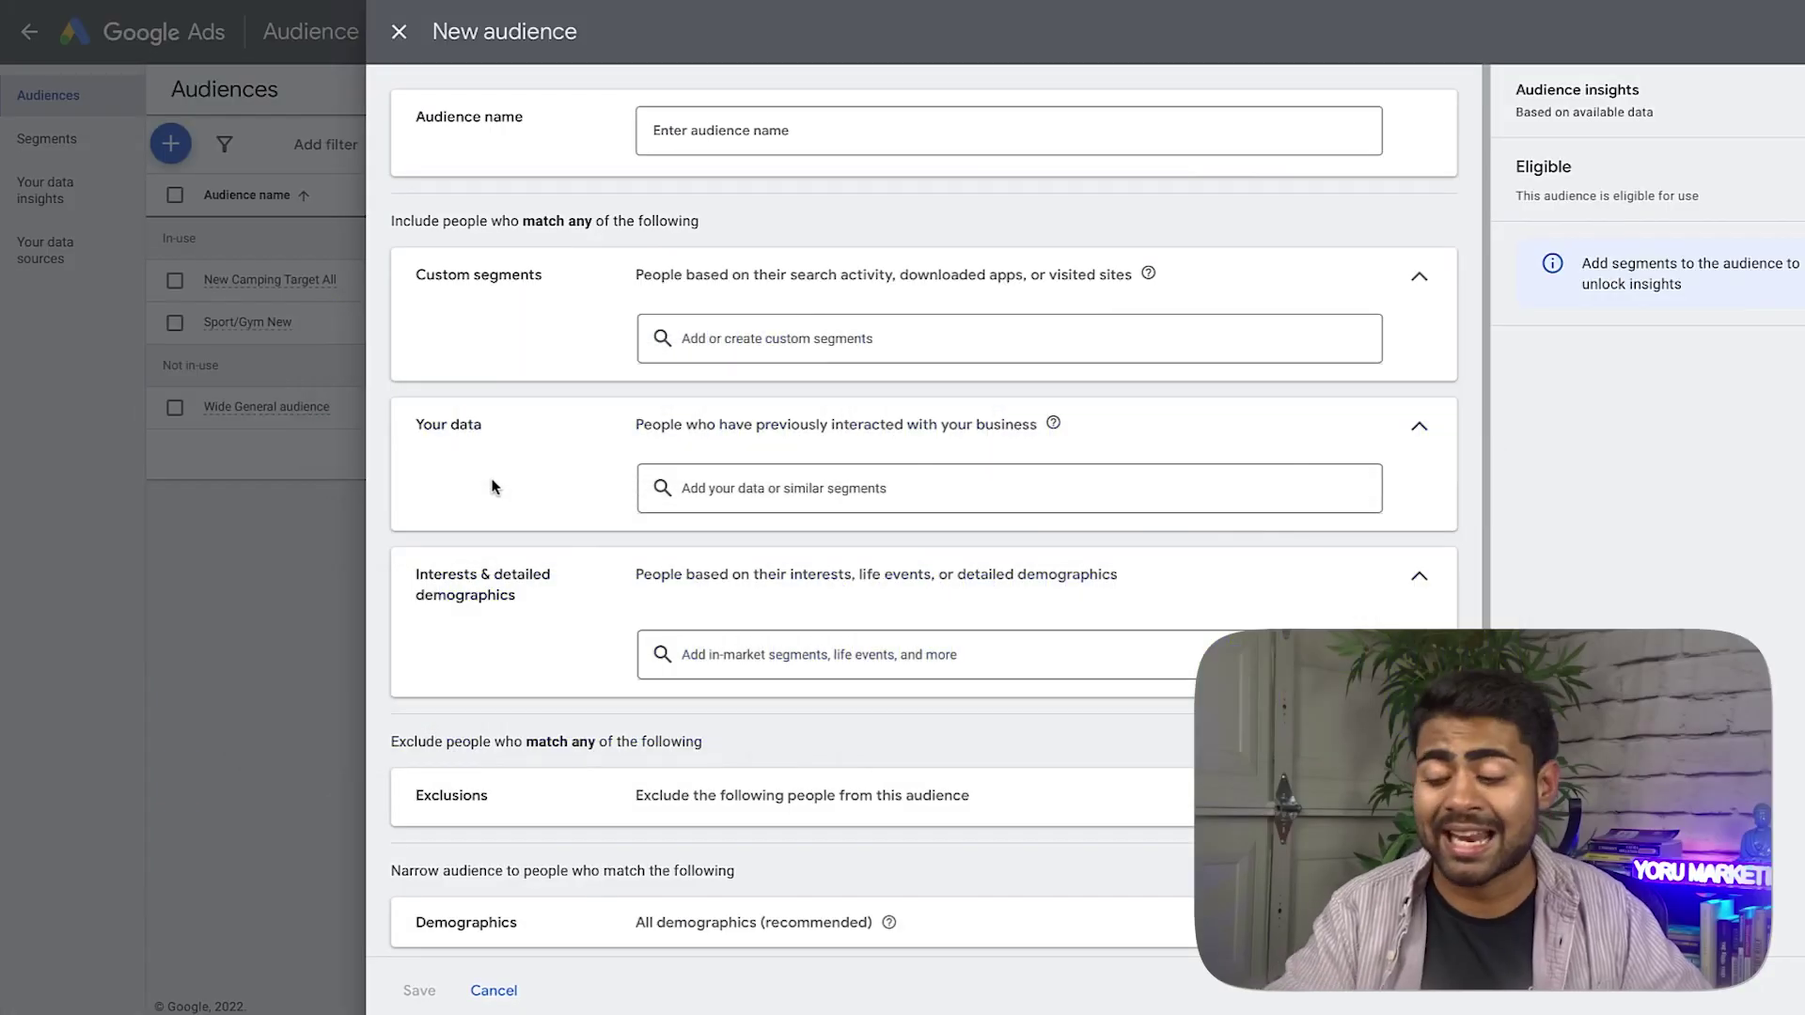
pyautogui.scroll(-1, 493, 486)
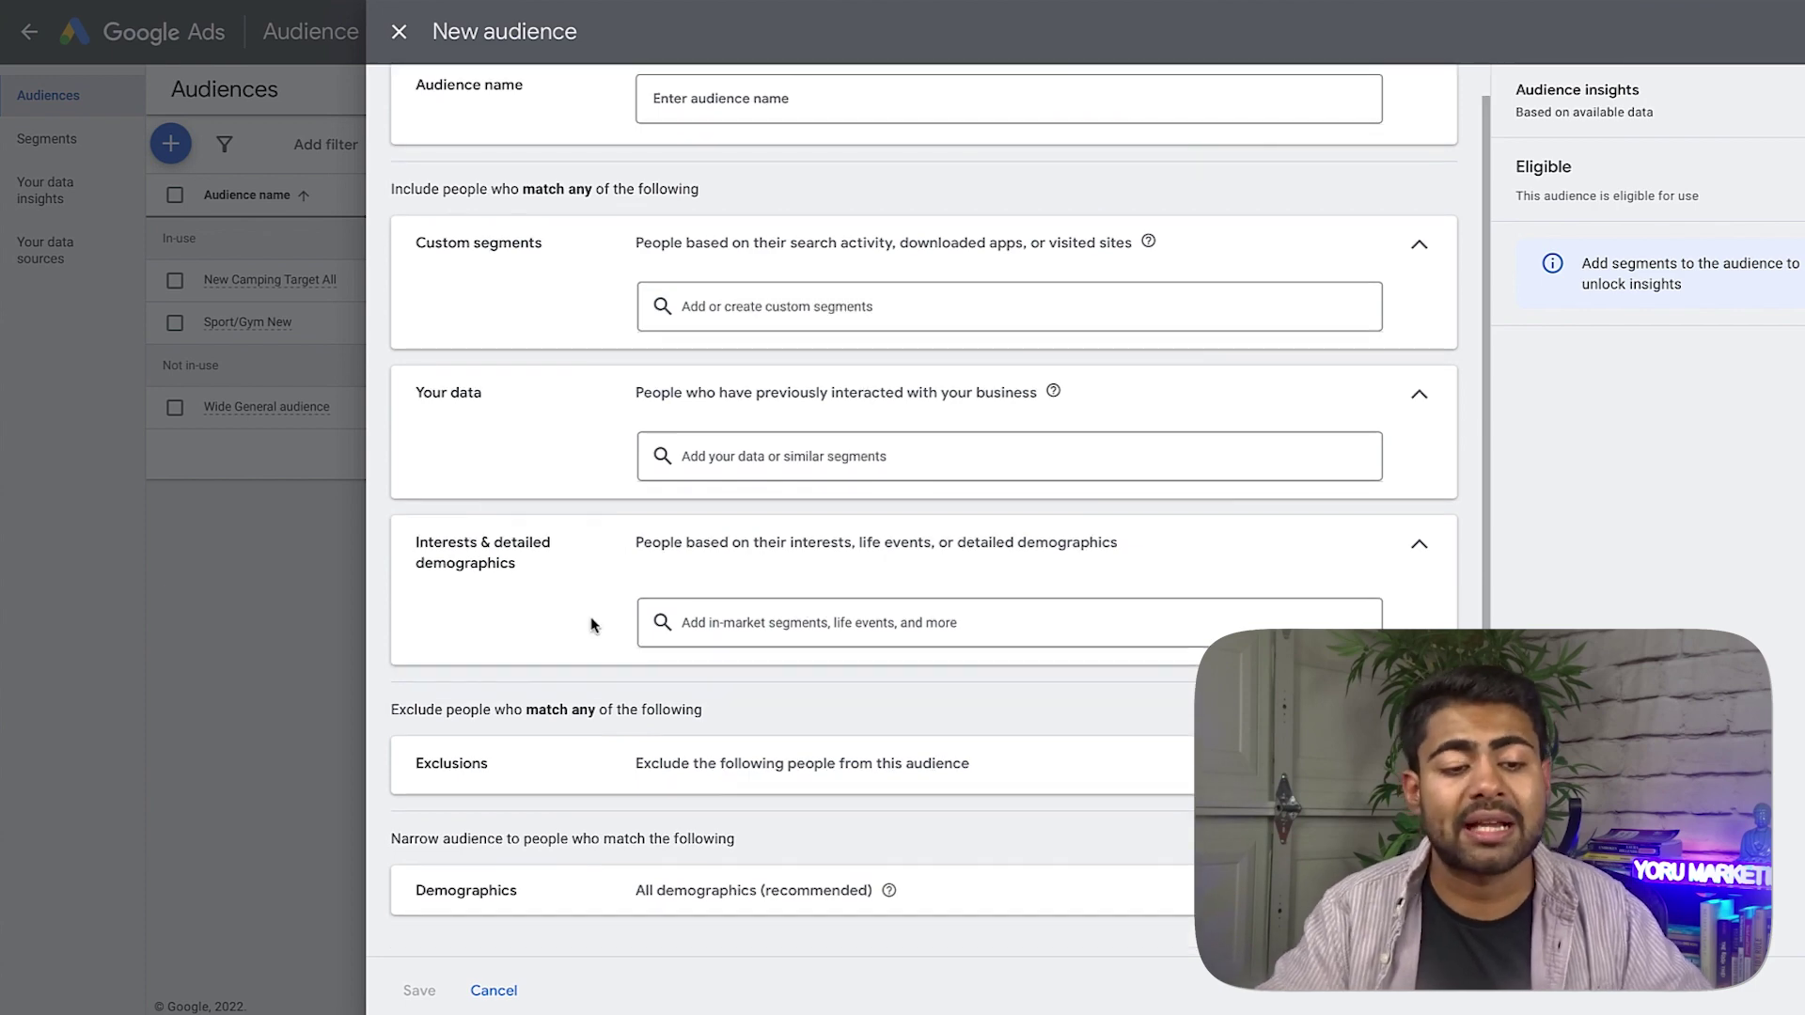
# Expand the audience's exclusions and check the options for excluding remarketing lists, leaving none selected.
pyautogui.click(496, 776)
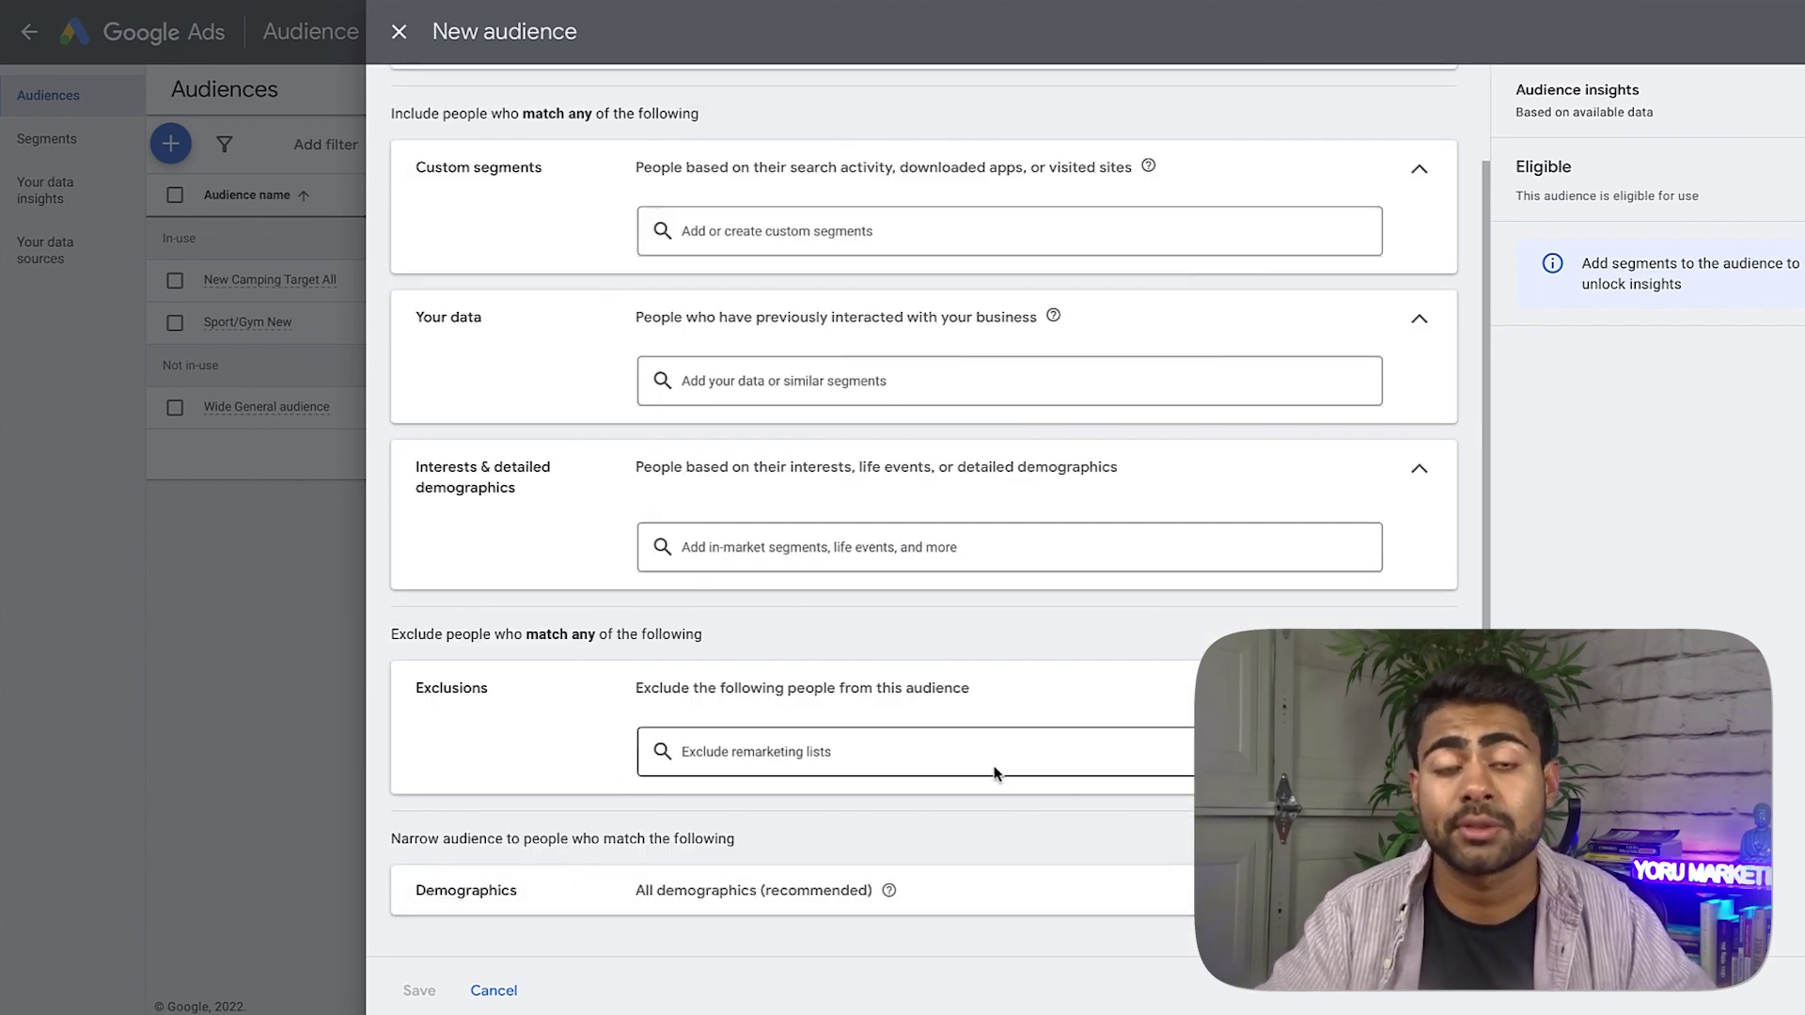
pyautogui.click(725, 751)
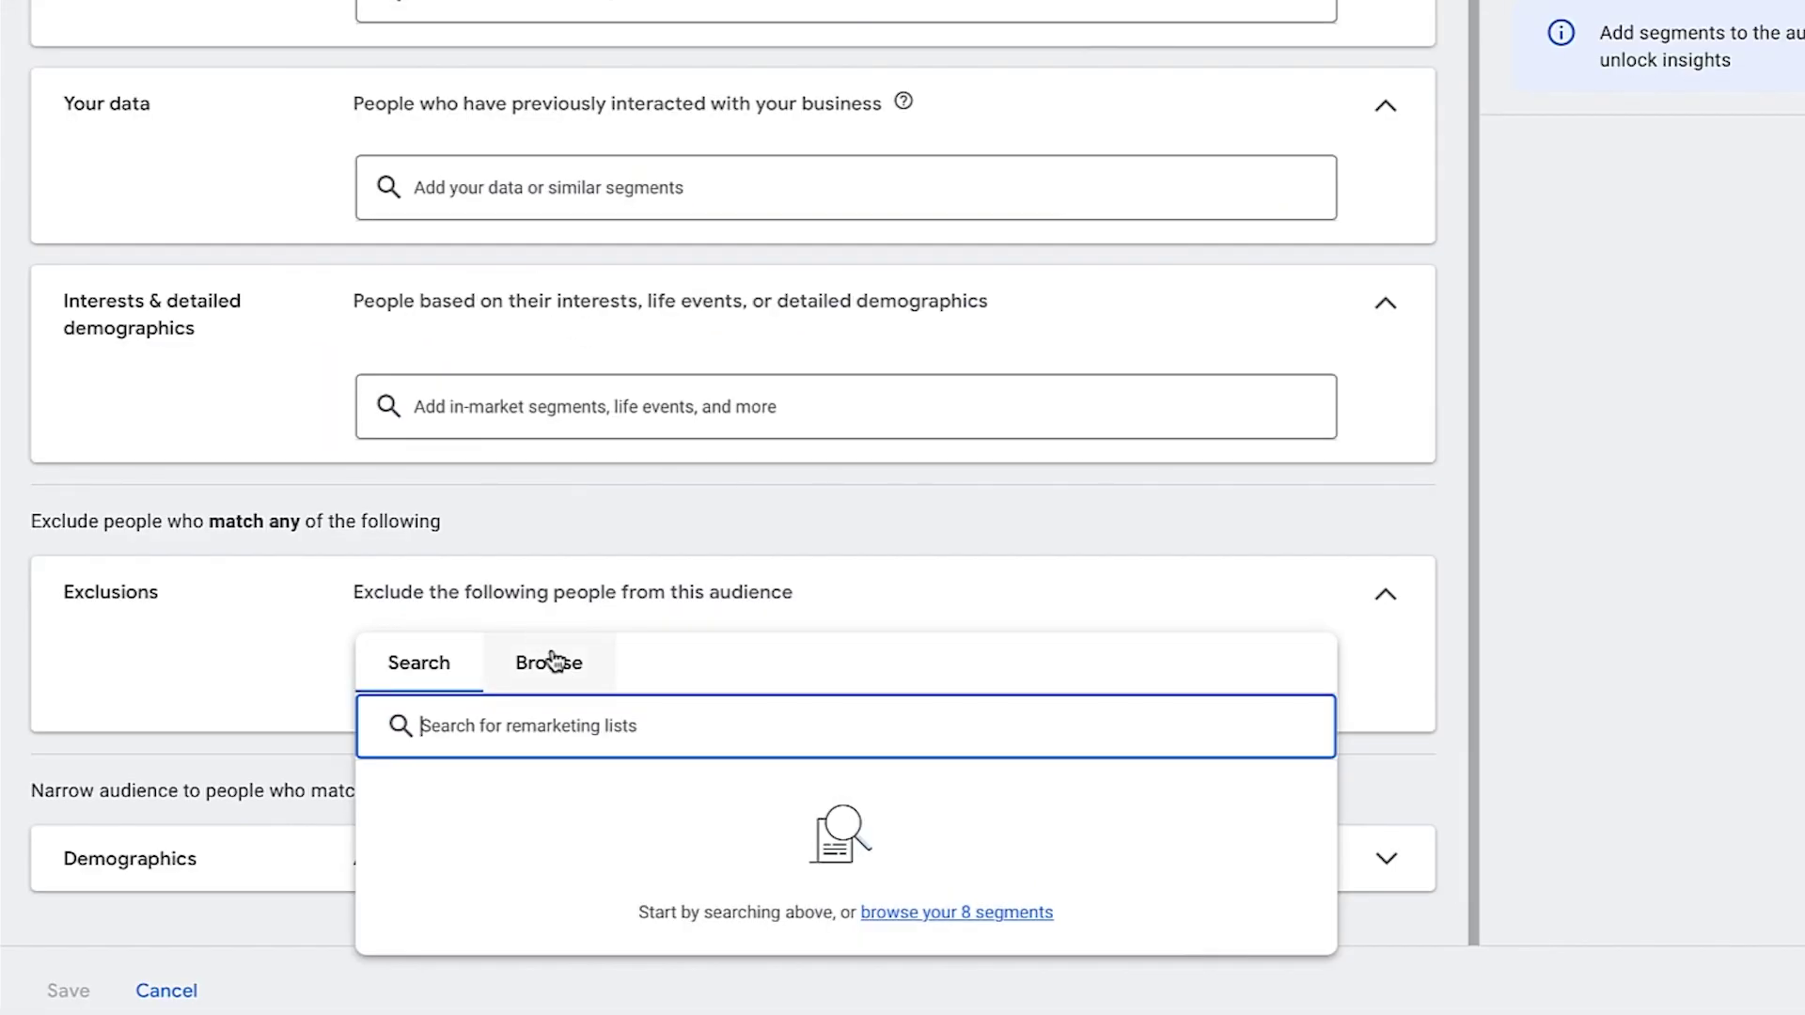
pyautogui.click(284, 658)
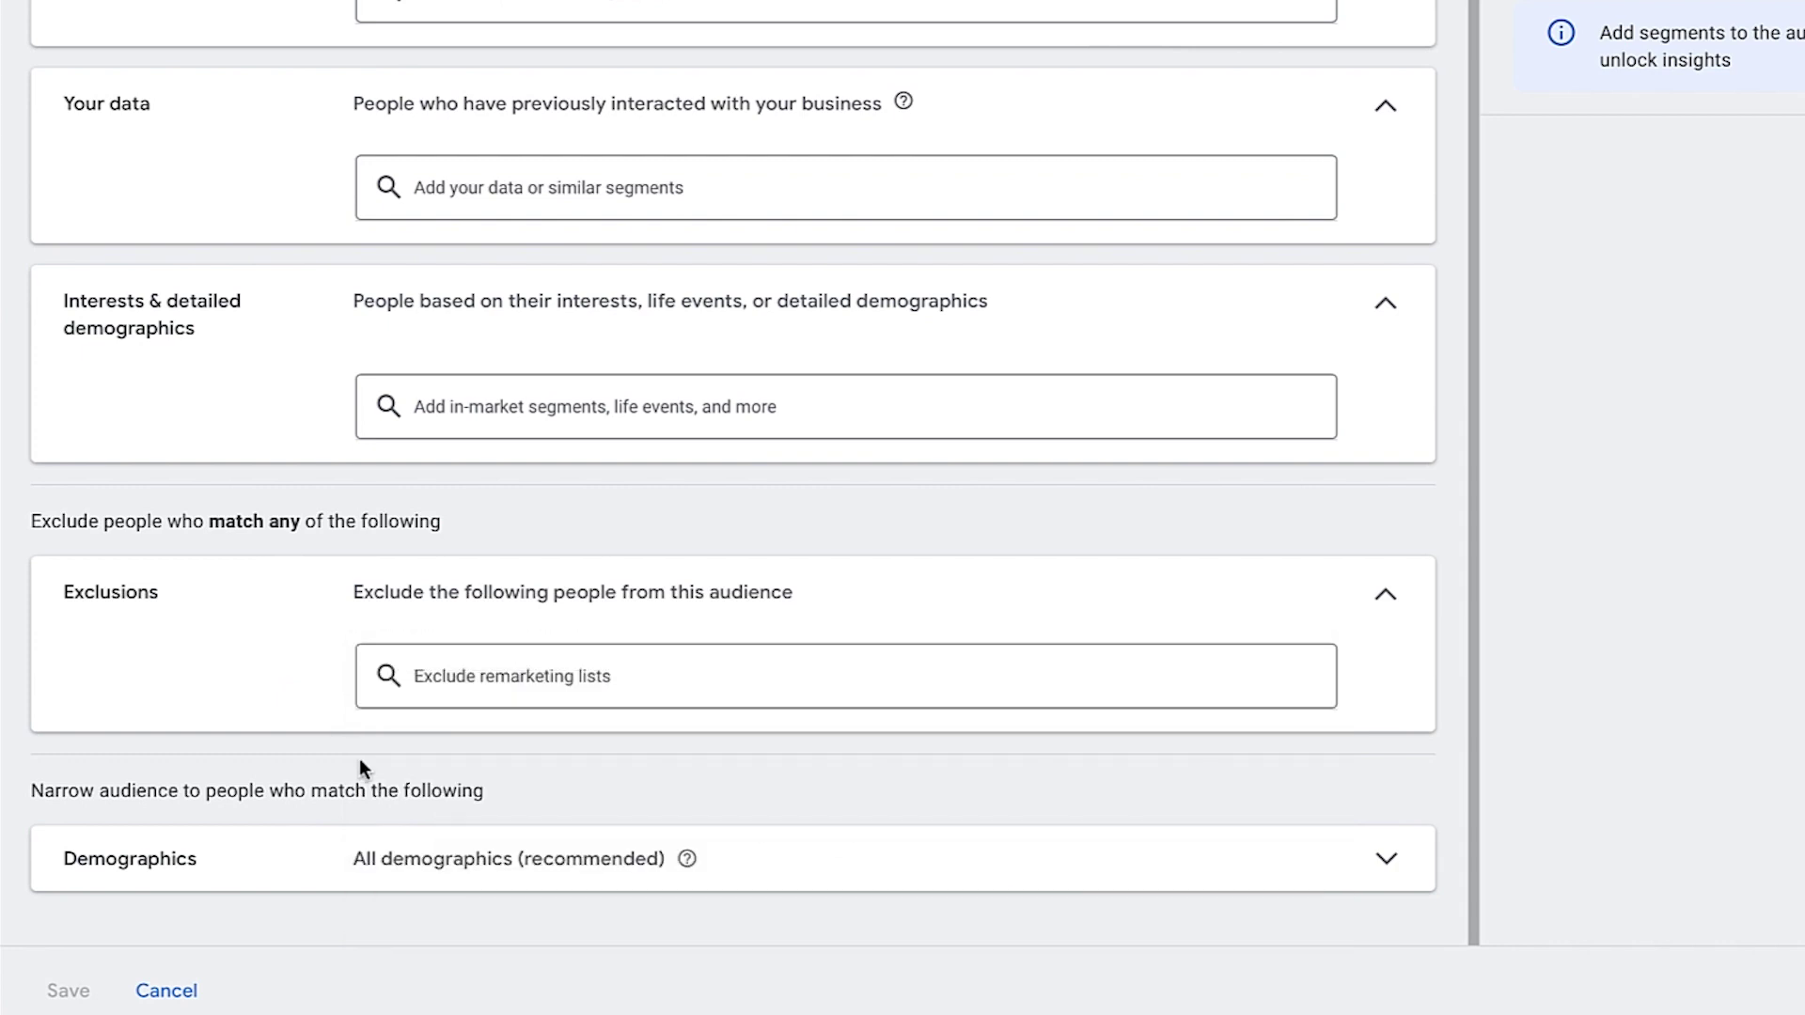
# Expand the demographics with the additional demographics and examine the gender, age, parental status and household income options.
pyautogui.click(256, 839)
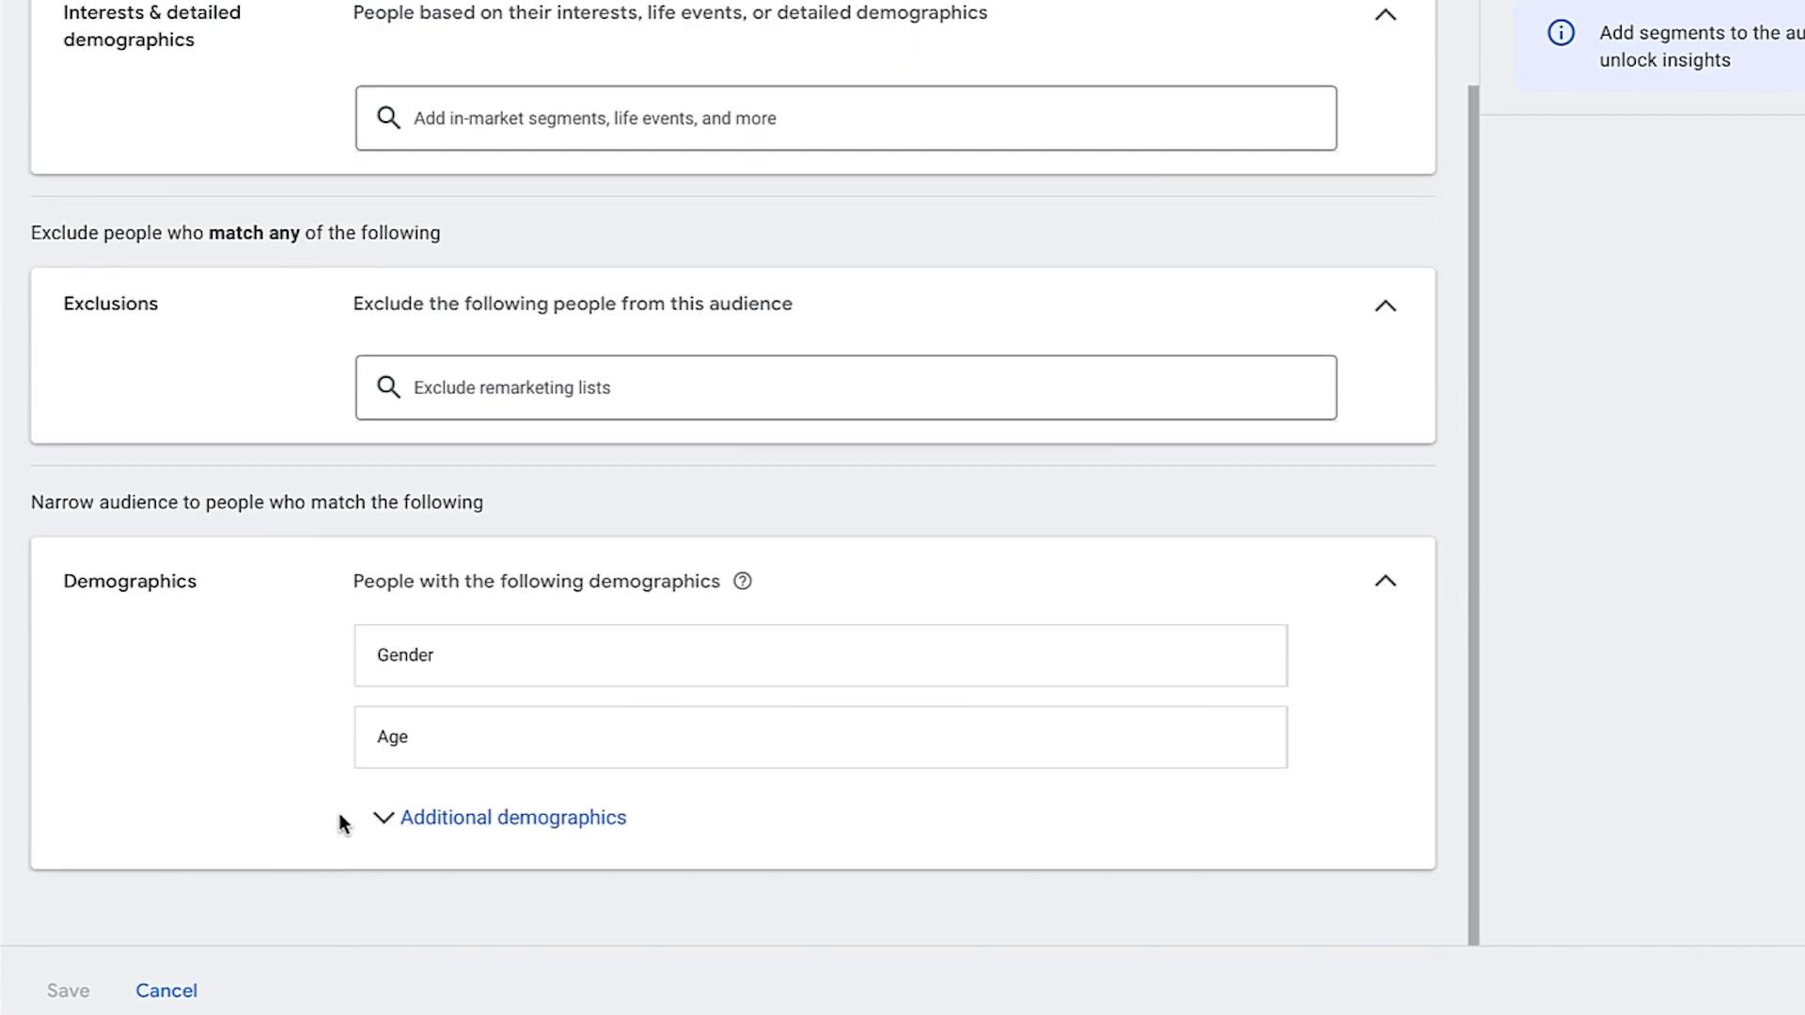
pyautogui.click(504, 831)
pyautogui.scroll(-3, 472, 716)
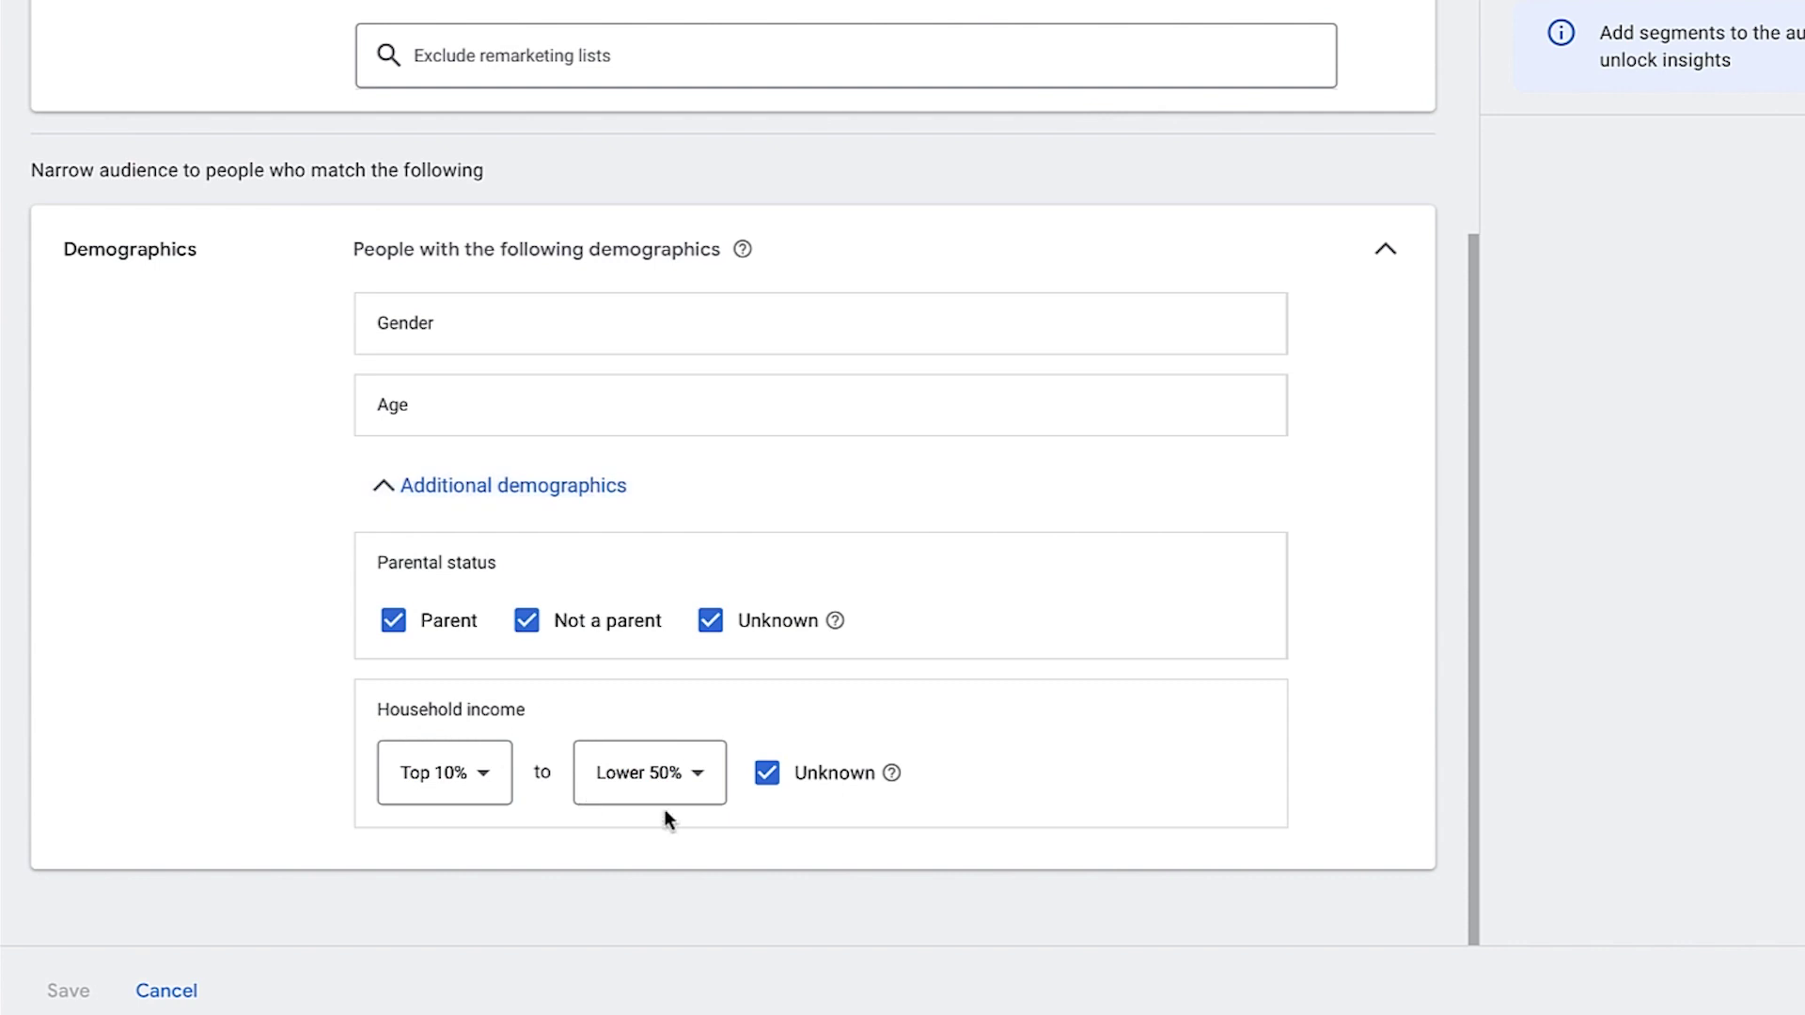
pyautogui.moveTo(1381, 798); pyautogui.dragTo(393, 47)
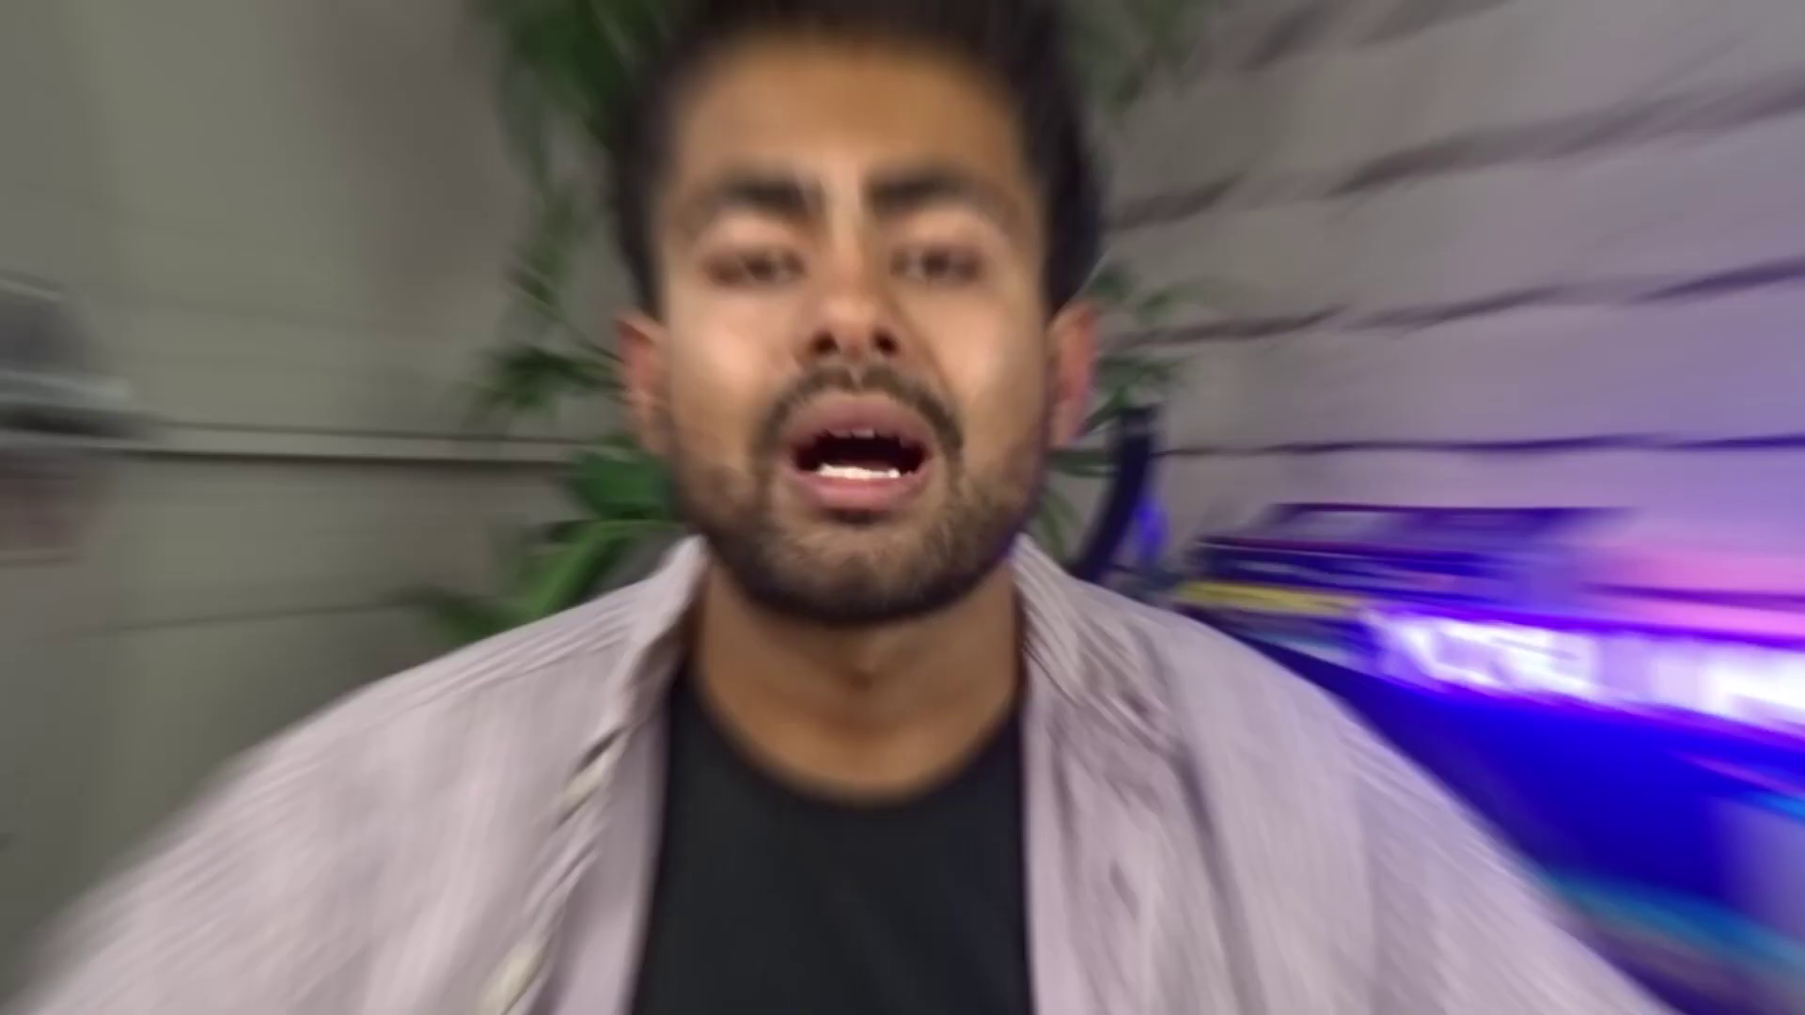